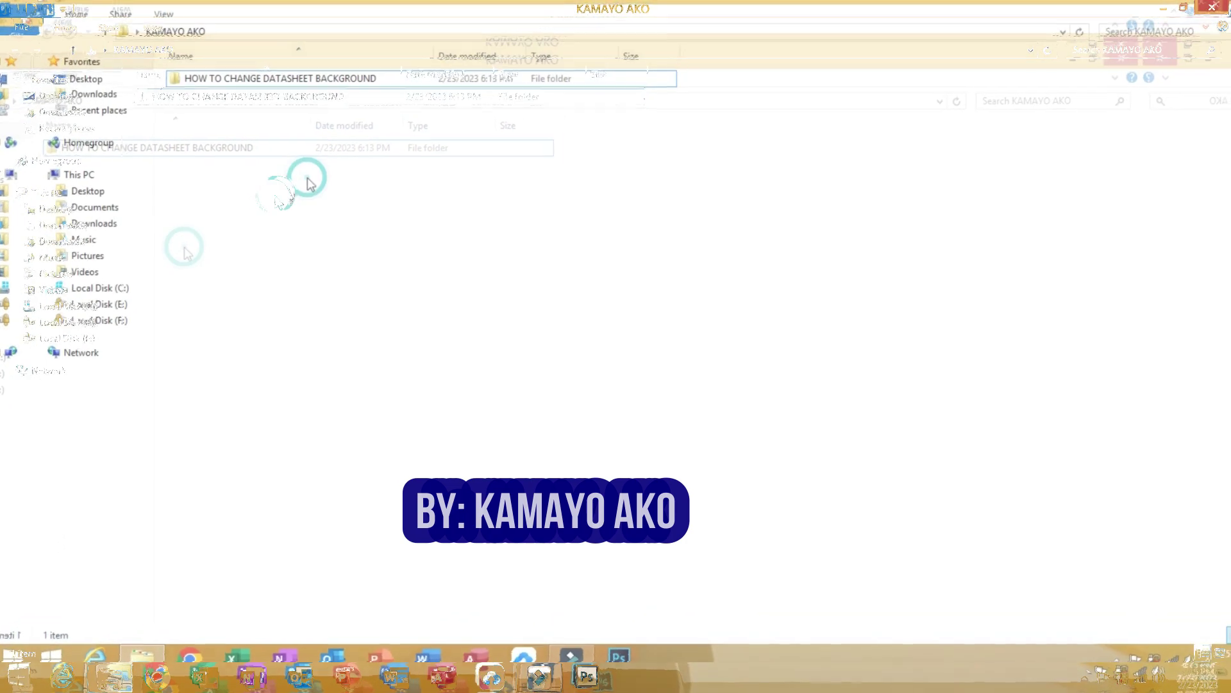
# Step: Create a new Access database named Inventory in the KAMAYO AKO folder and open it
pyautogui.rightClick(275, 197)
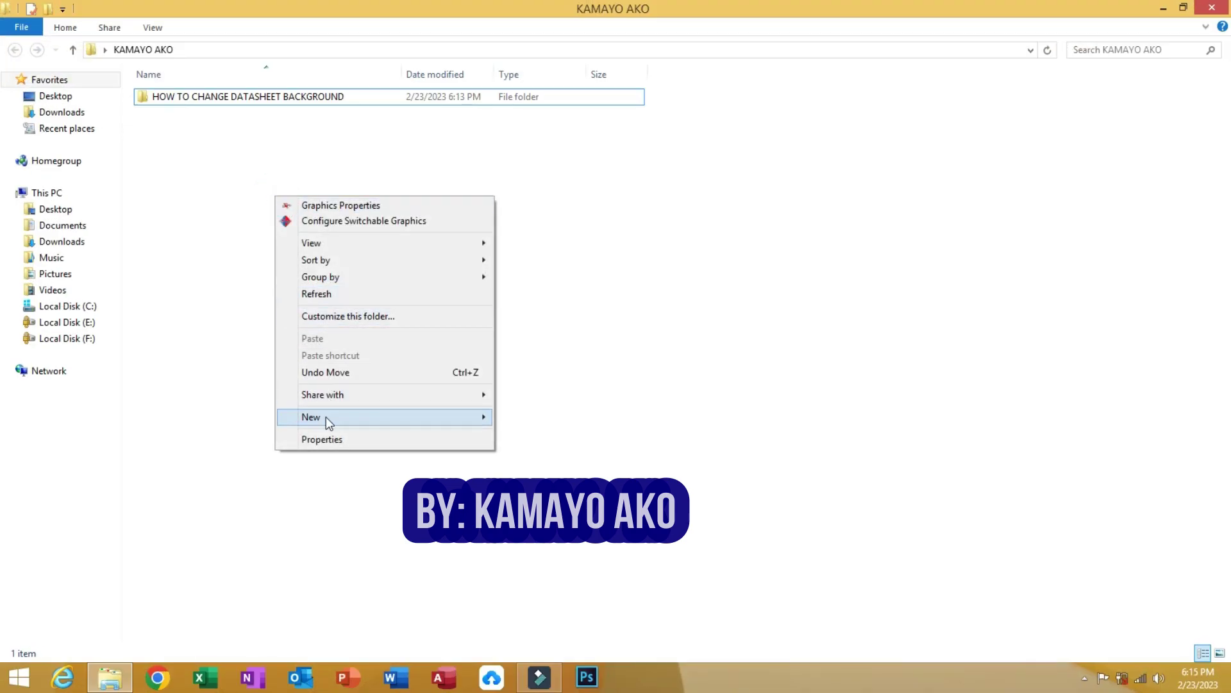
pyautogui.moveTo(326, 416)
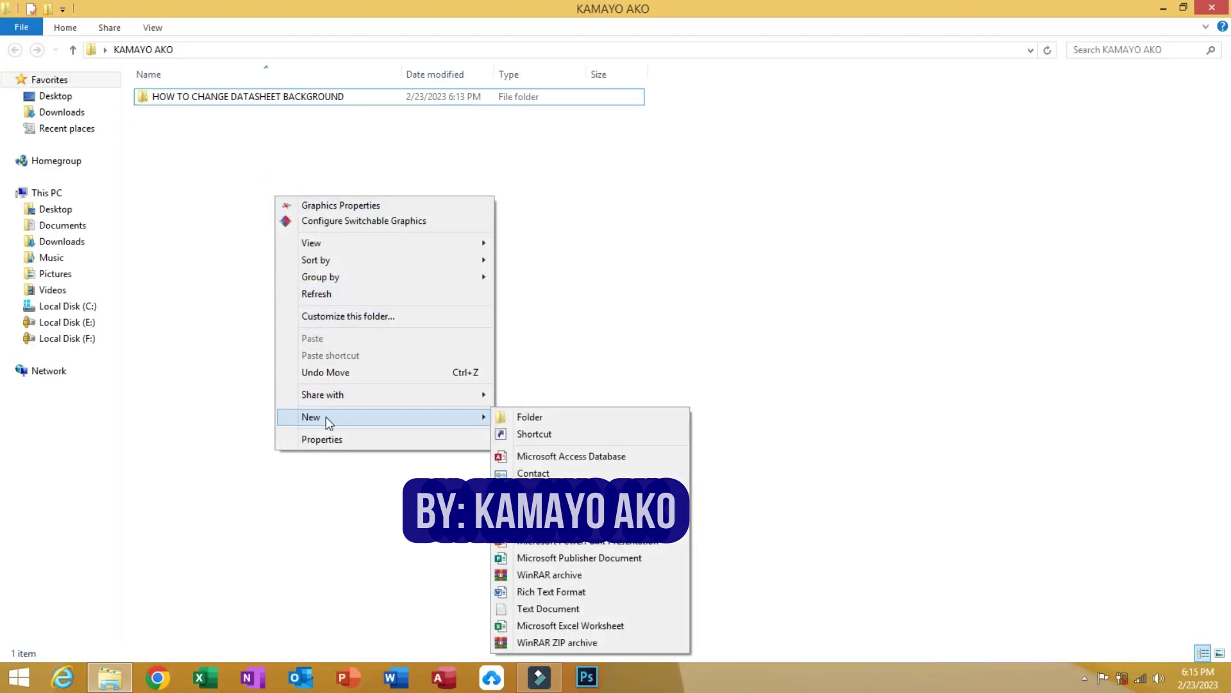
pyautogui.click(562, 459)
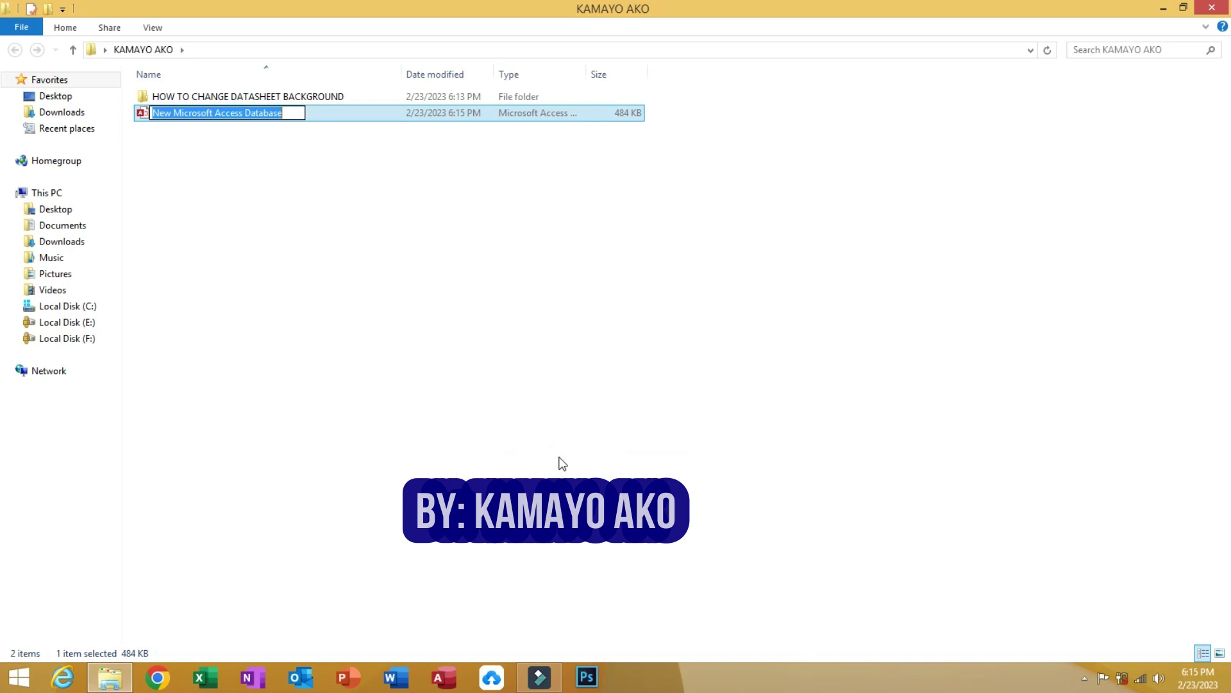
pyautogui.write('Inventor')
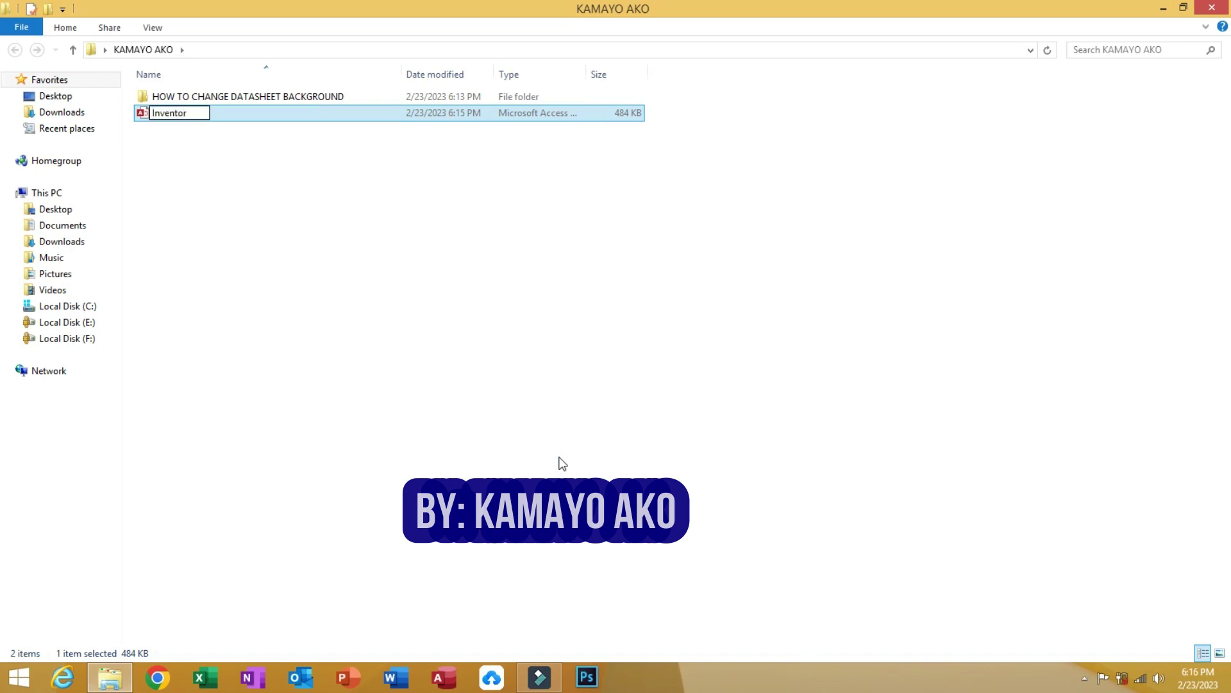
pyautogui.write('y')
pyautogui.press('Return')
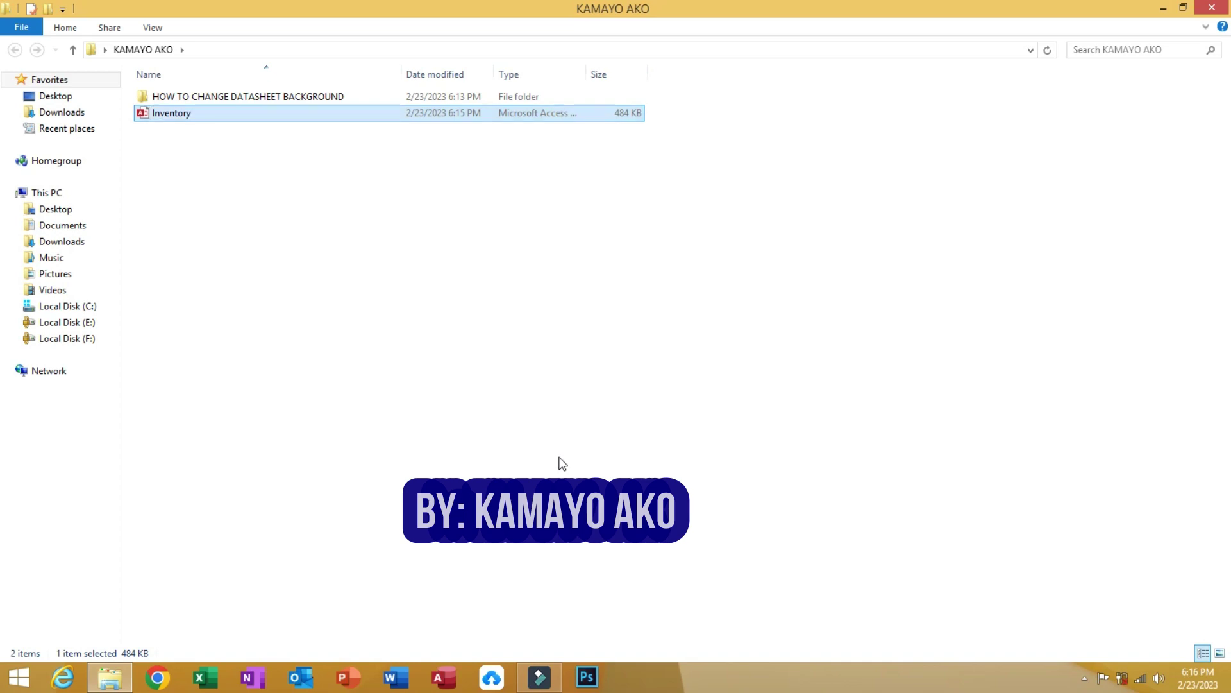
pyautogui.doubleClick(218, 113)
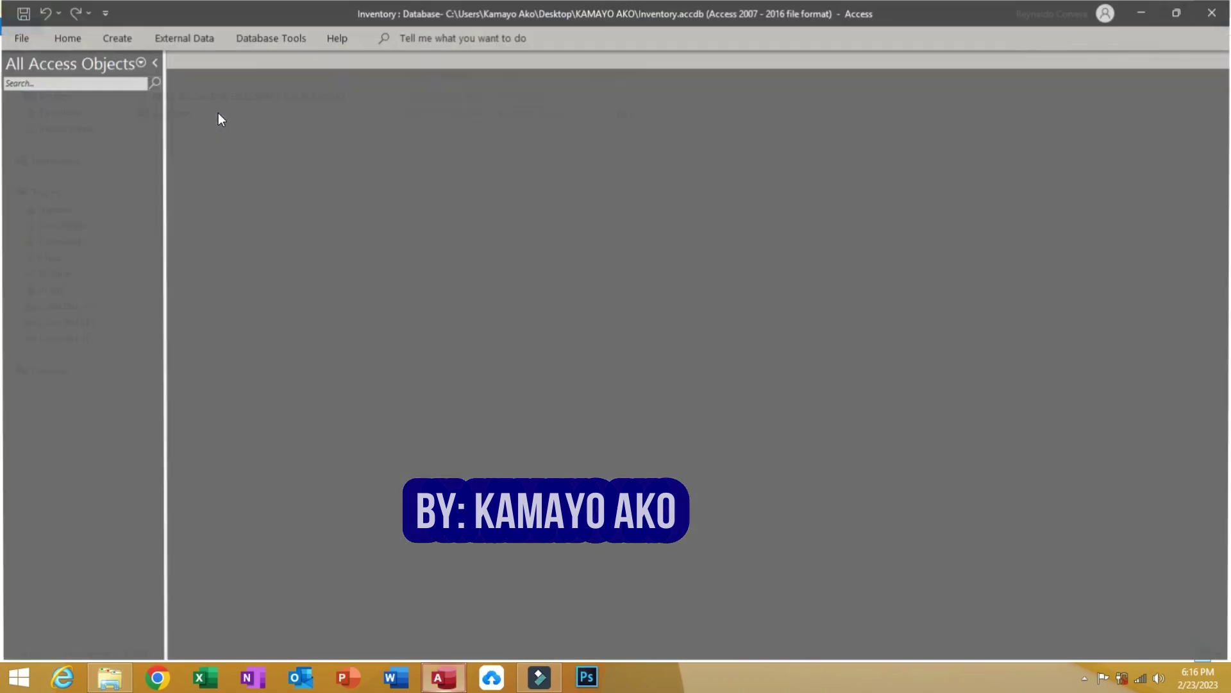
# Step: Start a new table design with an ItemID AutoNumber field as the primary key
pyautogui.click(122, 37)
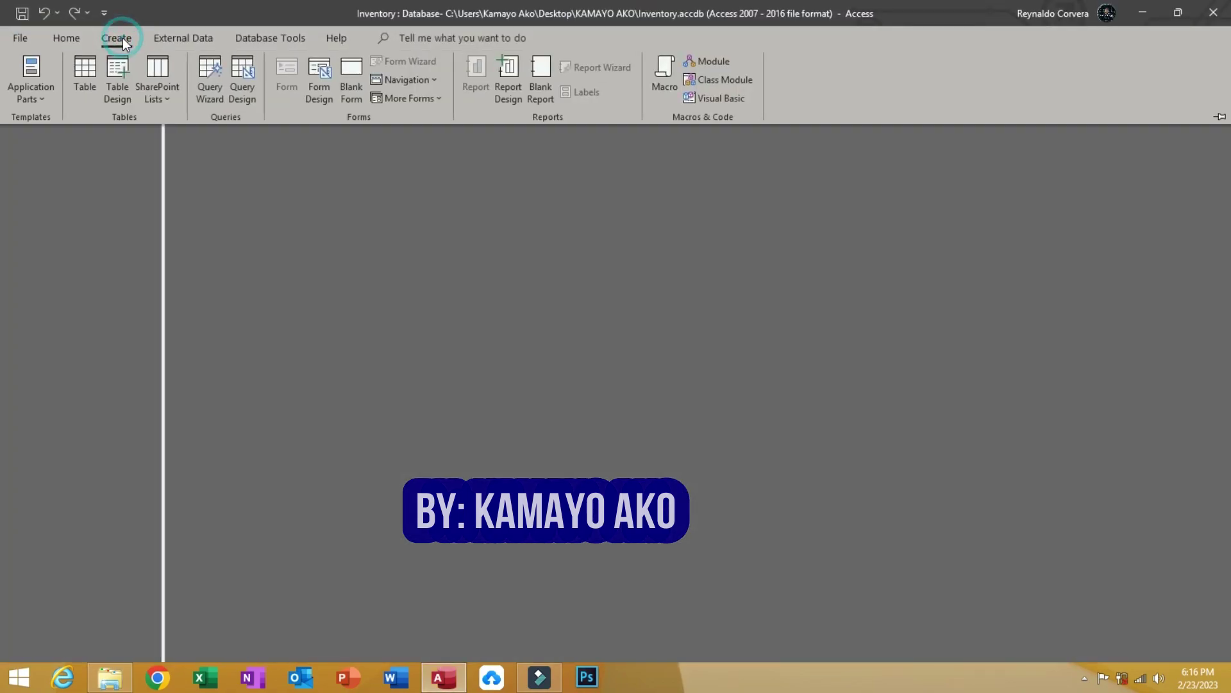
pyautogui.click(116, 72)
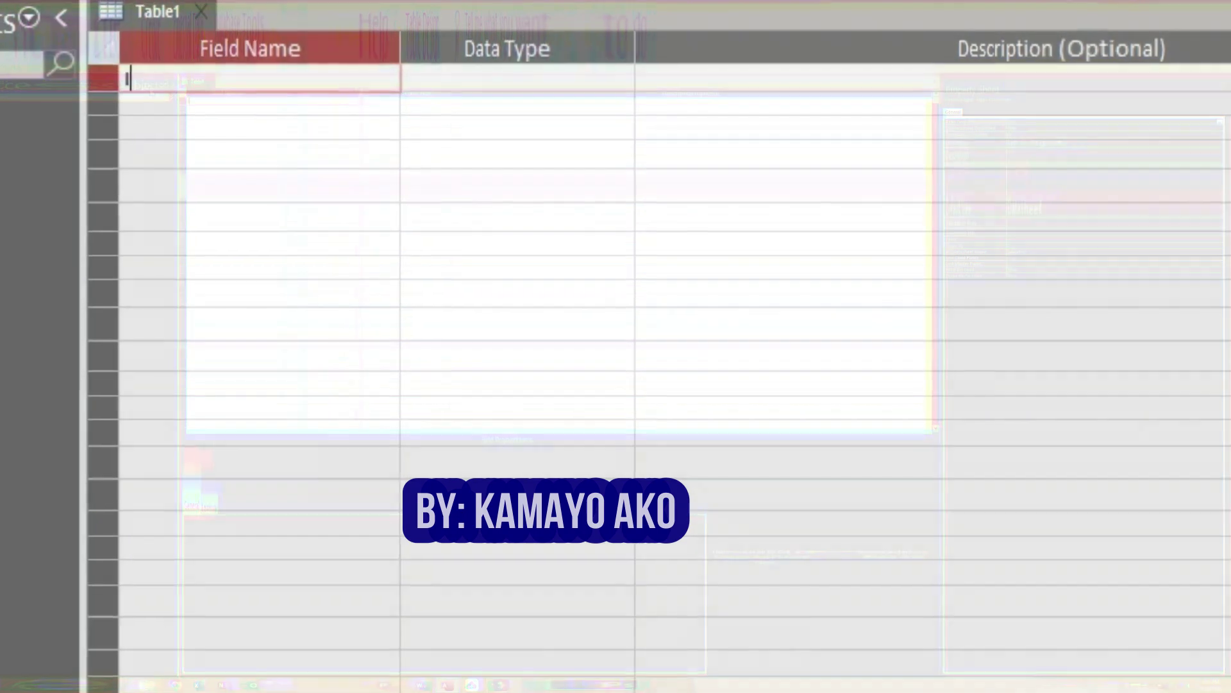
pyautogui.write('ItemID')
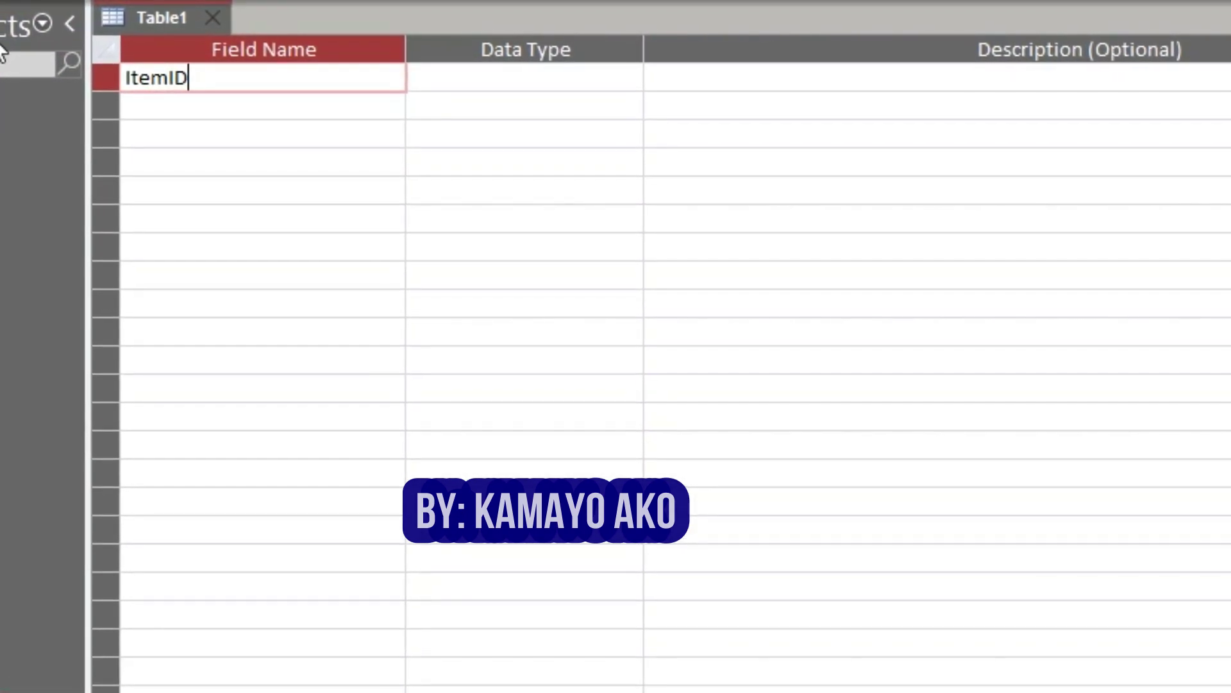
pyautogui.press('Tab')
pyautogui.write('A')
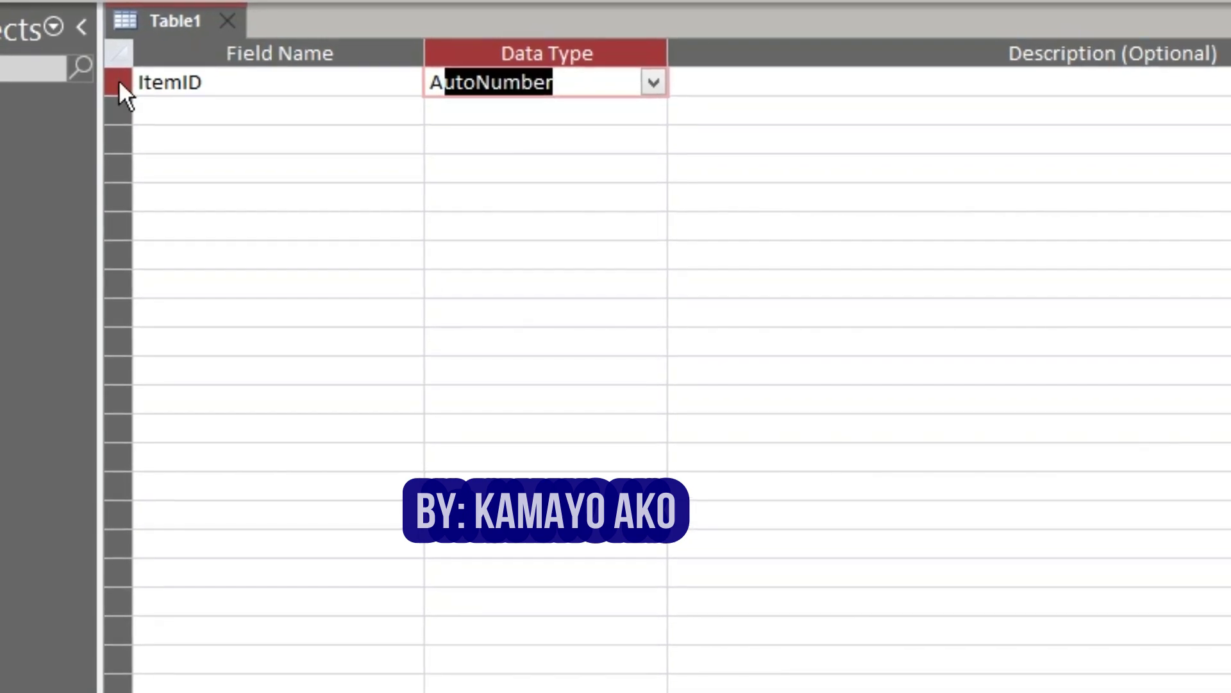
pyautogui.rightClick(119, 83)
pyautogui.click(138, 103)
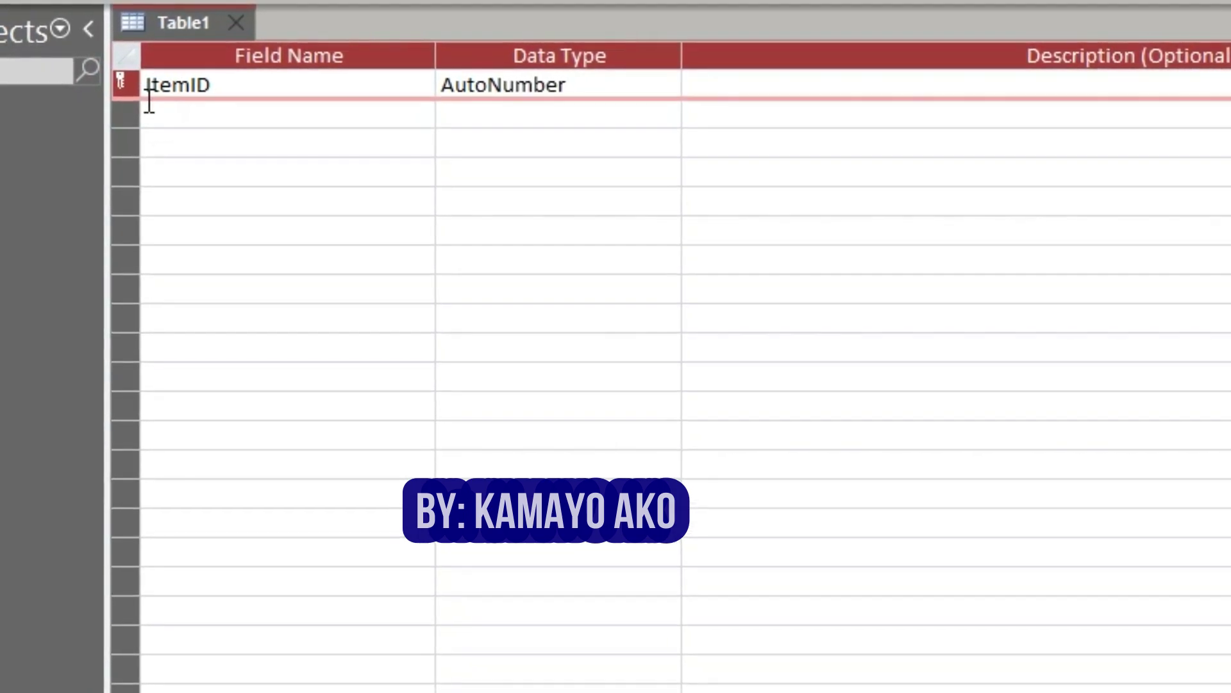
# Step: Save the new table as Inventory
pyautogui.hotkey('ctrl', 's')
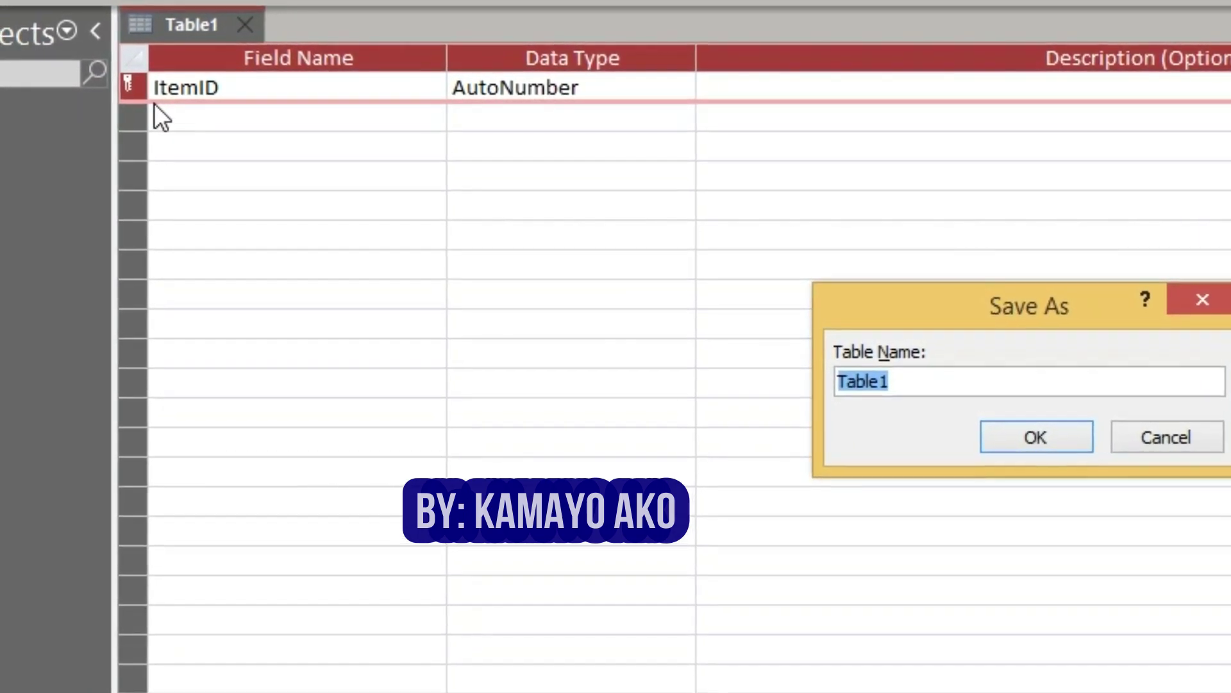
pyautogui.write('iNV')
pyautogui.press('BackSpace')
pyautogui.press('BackSpace')
pyautogui.press('BackSpace')
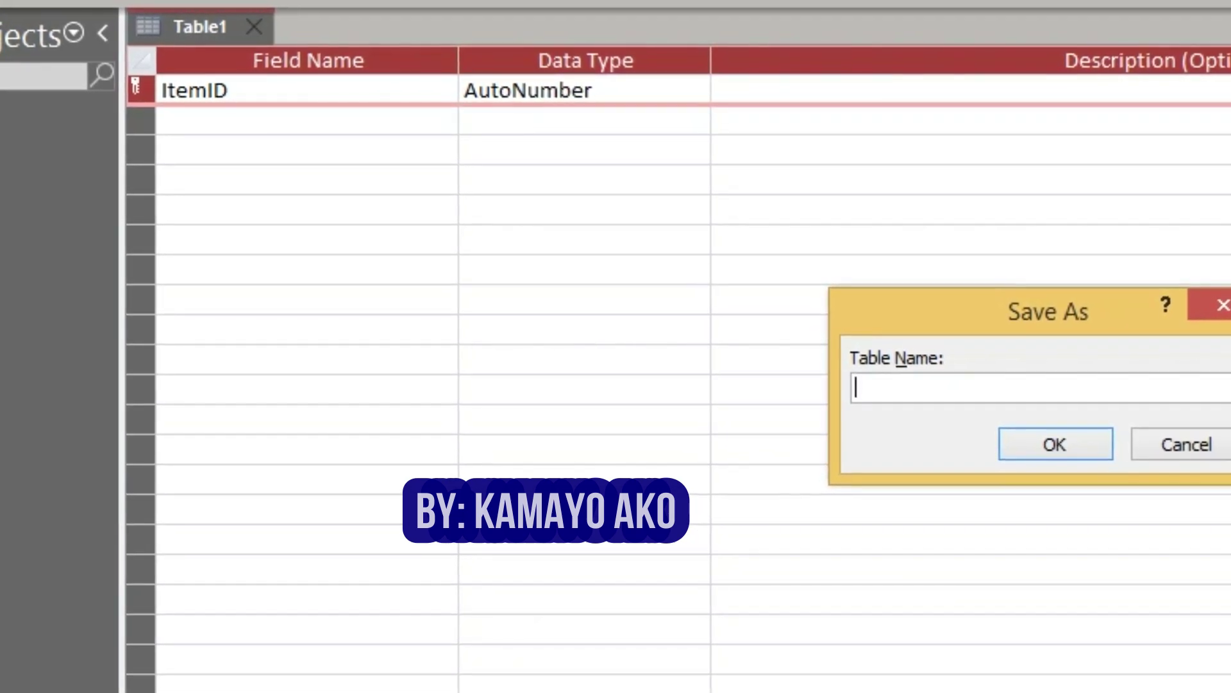
pyautogui.write('Inventory')
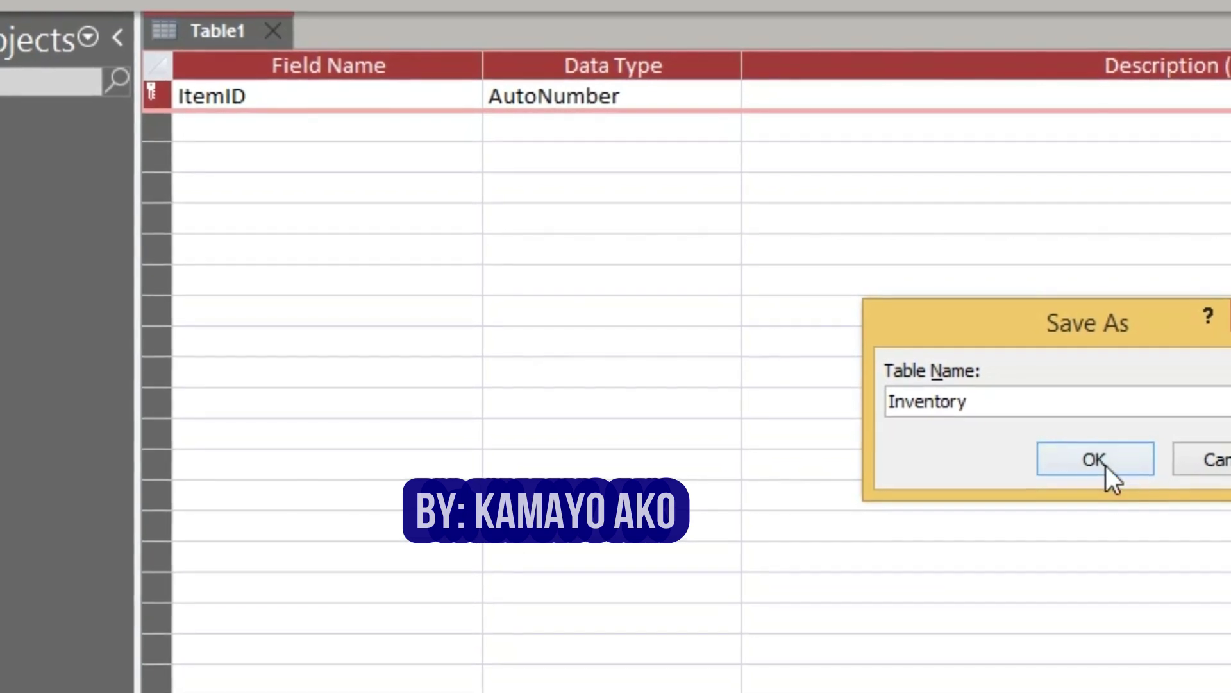
pyautogui.click(1103, 461)
# Step: Add a Description field as Short Text below ItemID
pyautogui.click(308, 141)
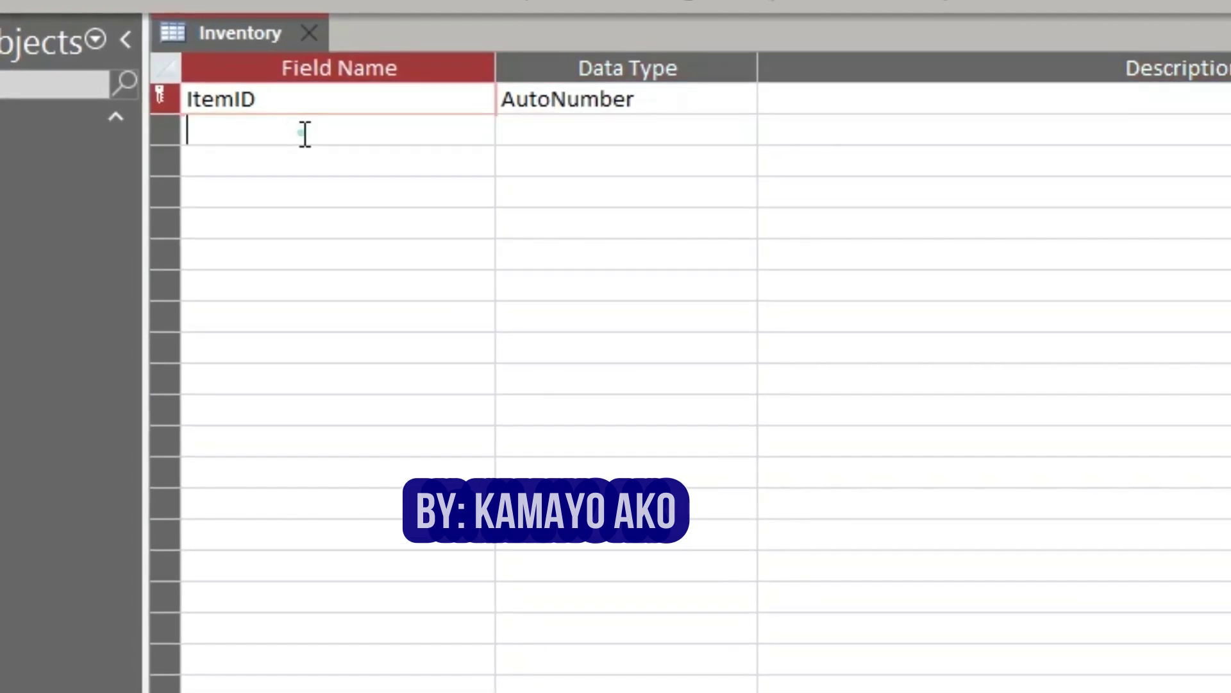
pyautogui.write('DEsc')
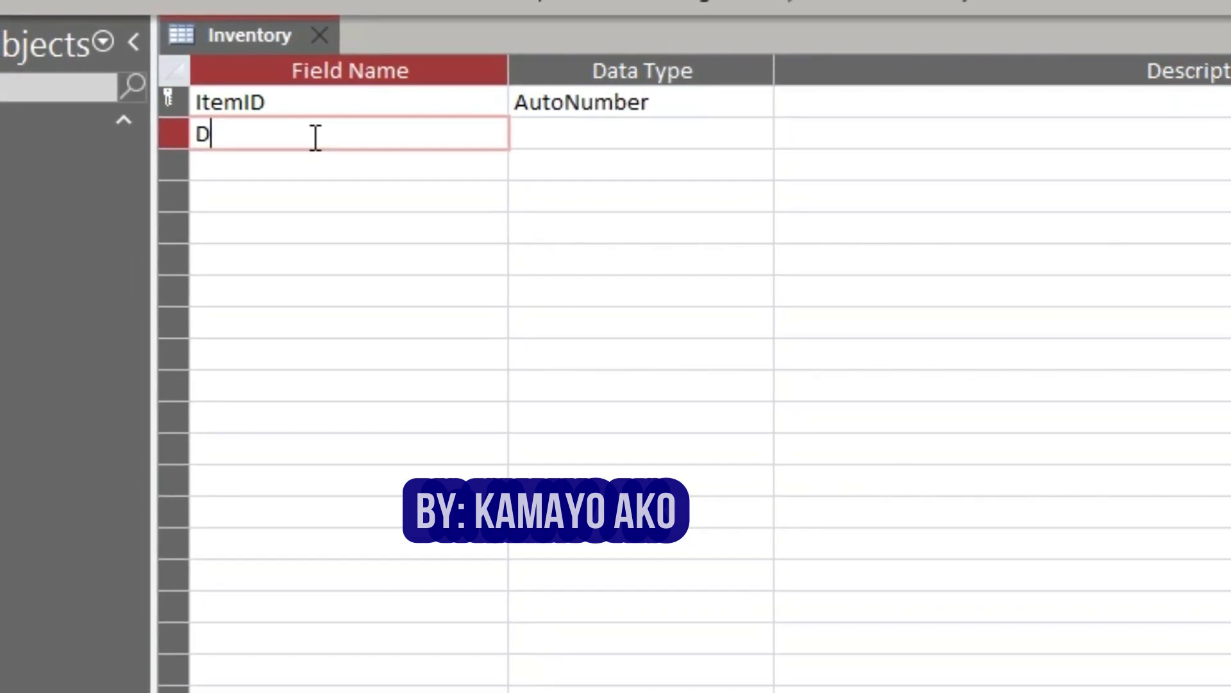
pyautogui.press('BackSpace')
pyautogui.press('BackSpace')
pyautogui.press('BackSpace')
pyautogui.write('escript')
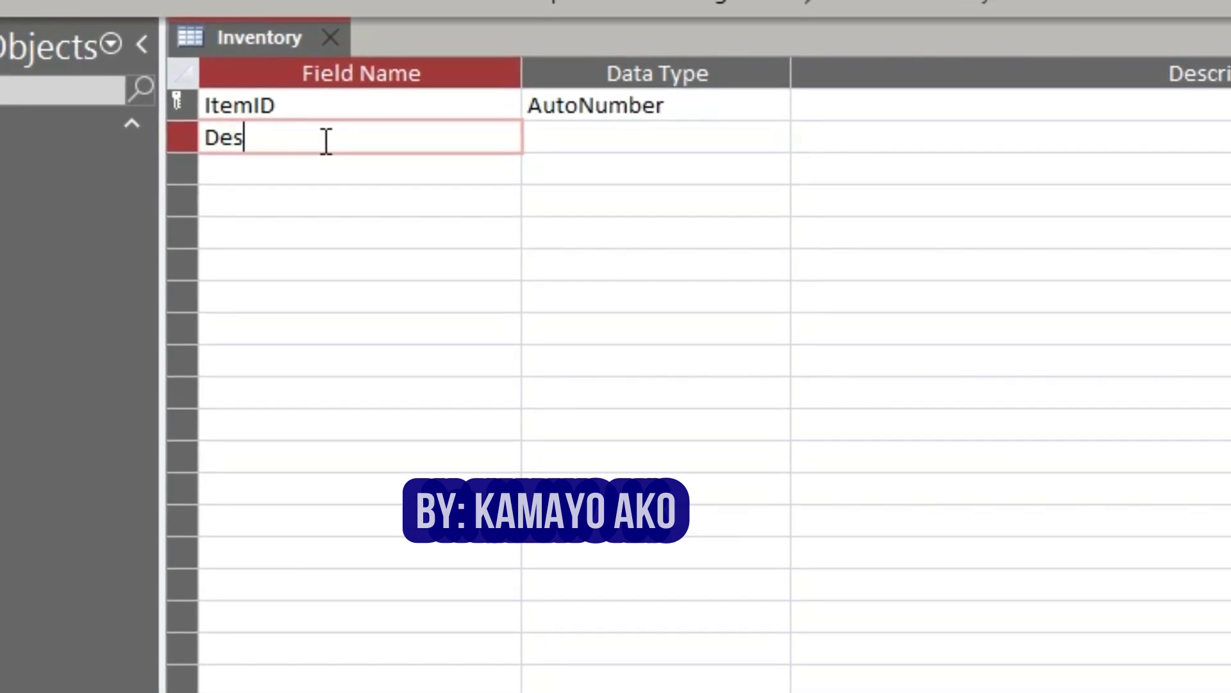
pyautogui.write('ion')
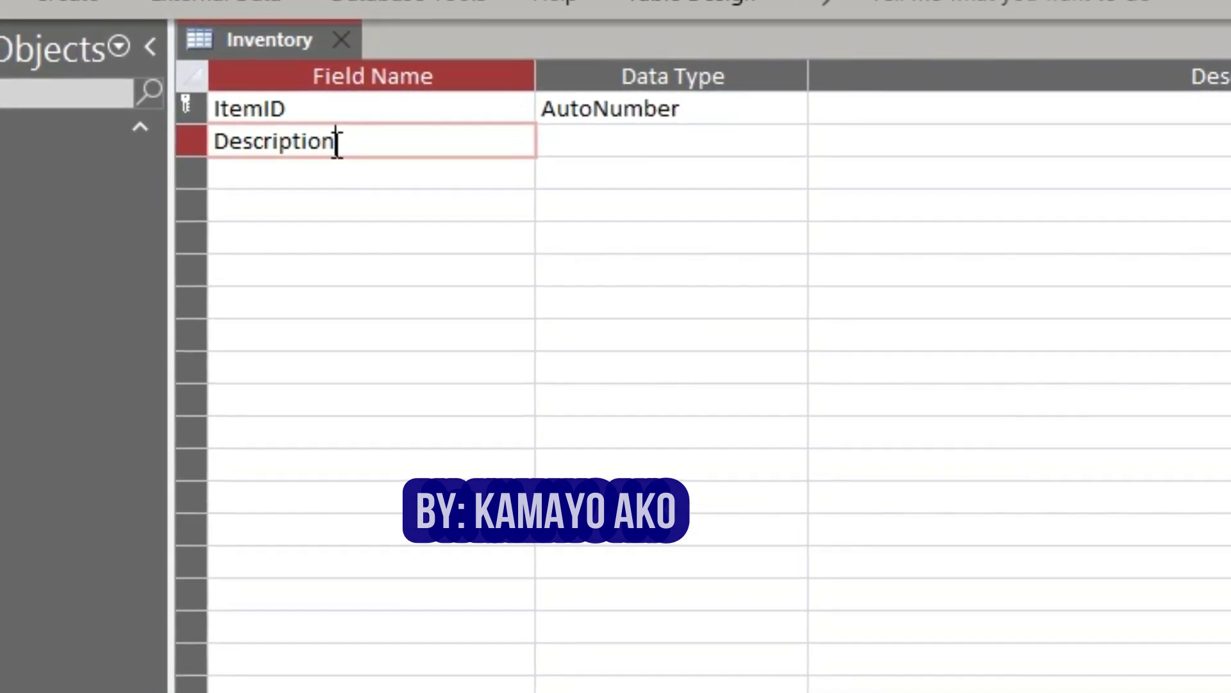
pyautogui.press('Tab')
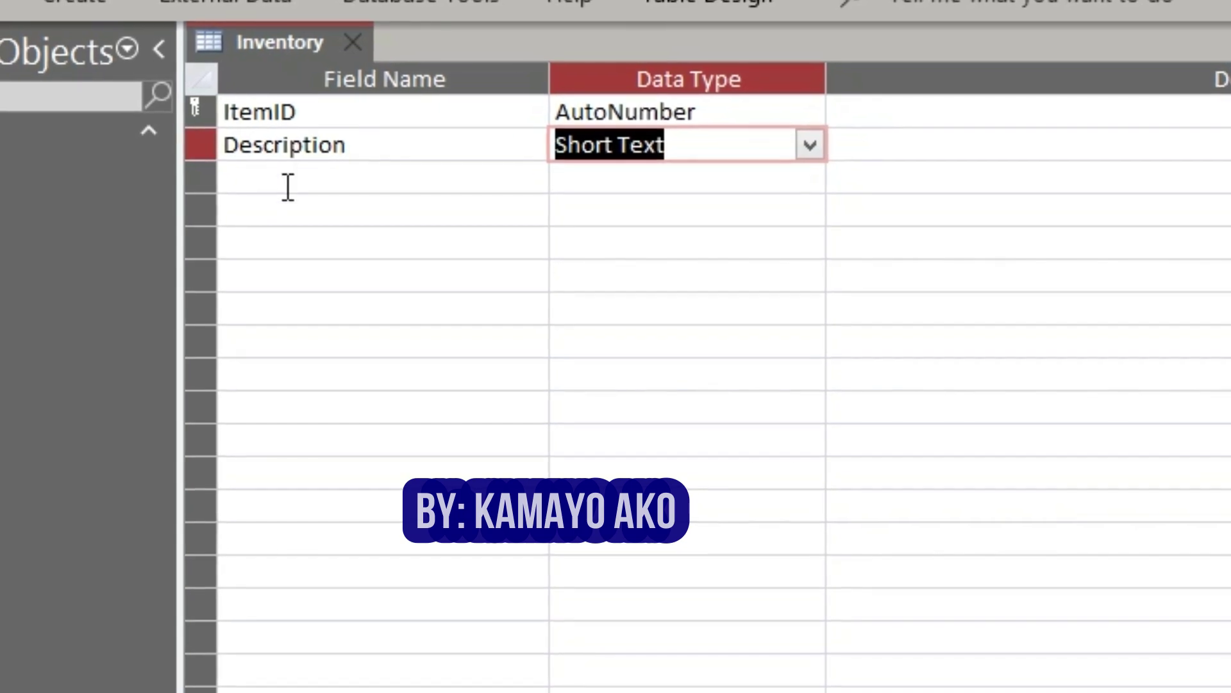
# Step: Add an Instock field and give it the caption In stock
pyautogui.click(286, 186)
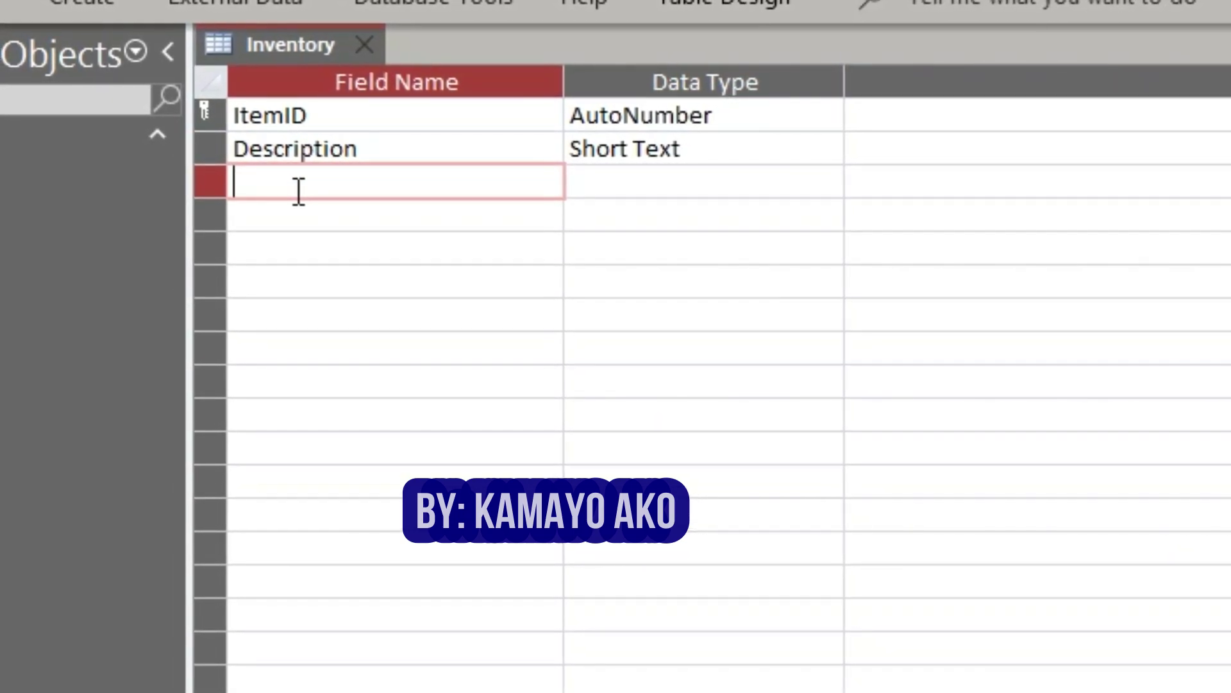
pyautogui.write('INs')
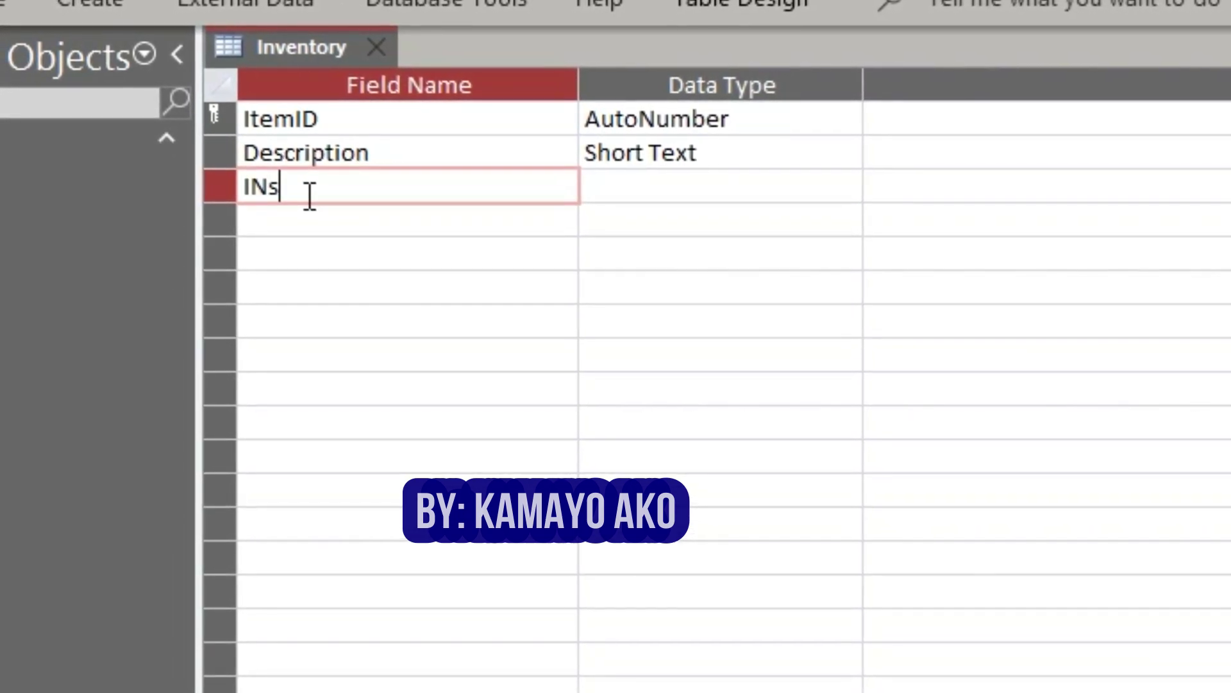
pyautogui.press('BackSpace')
pyautogui.press('BackSpace')
pyautogui.write('nstock')
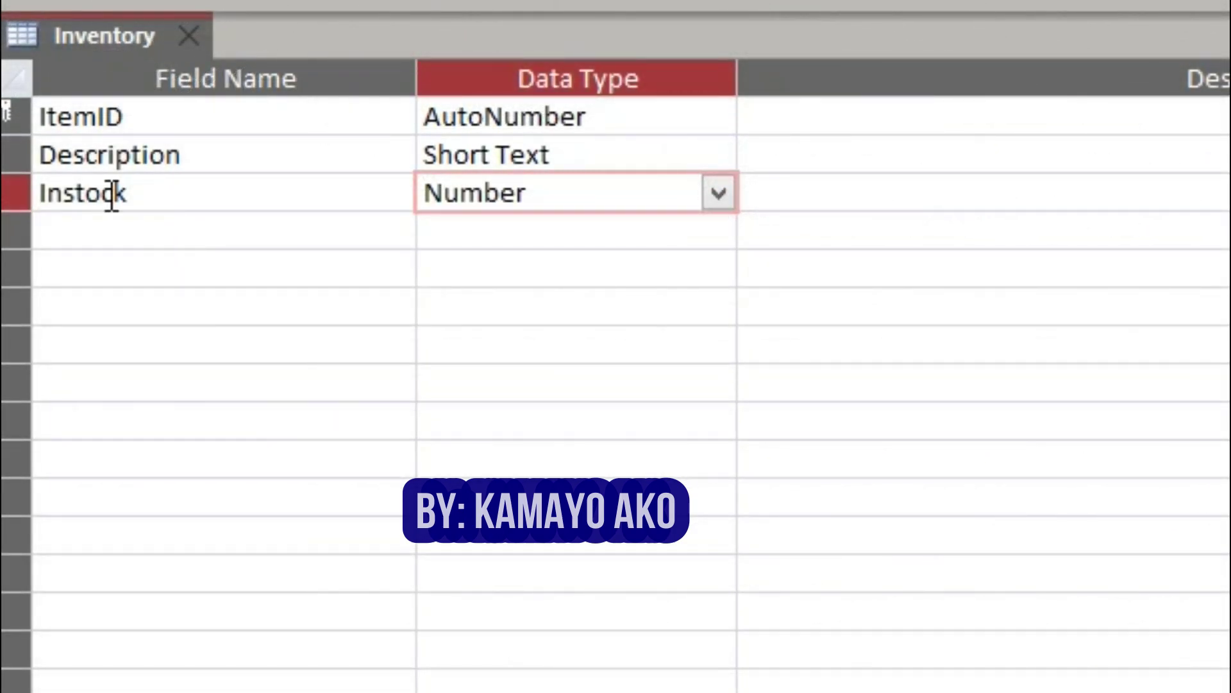
pyautogui.click(206, 187)
pyautogui.hotkey('shift', 'Home')
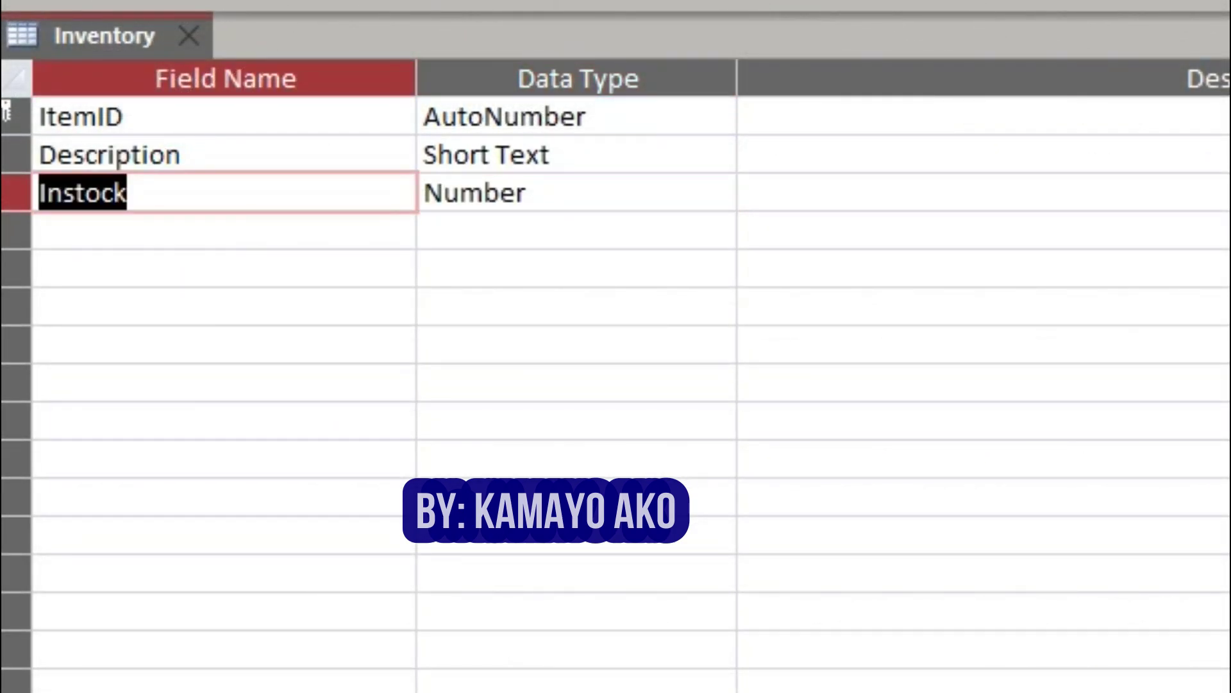
pyautogui.press('Home')
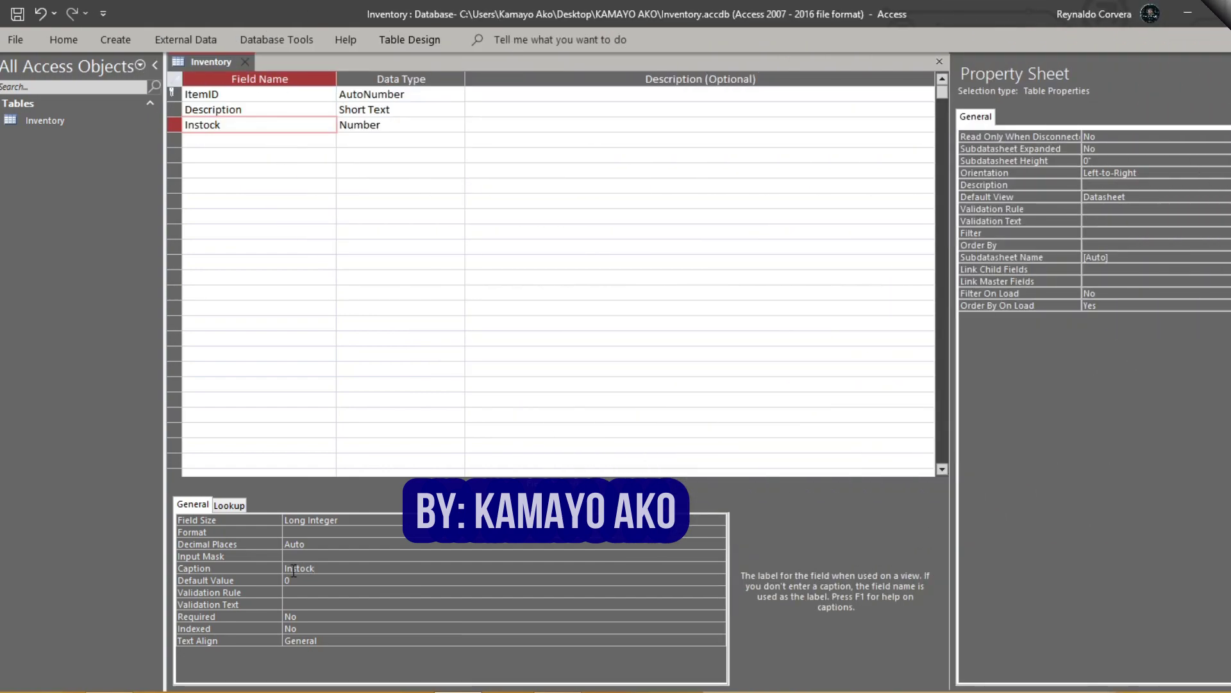
pyautogui.click(292, 569)
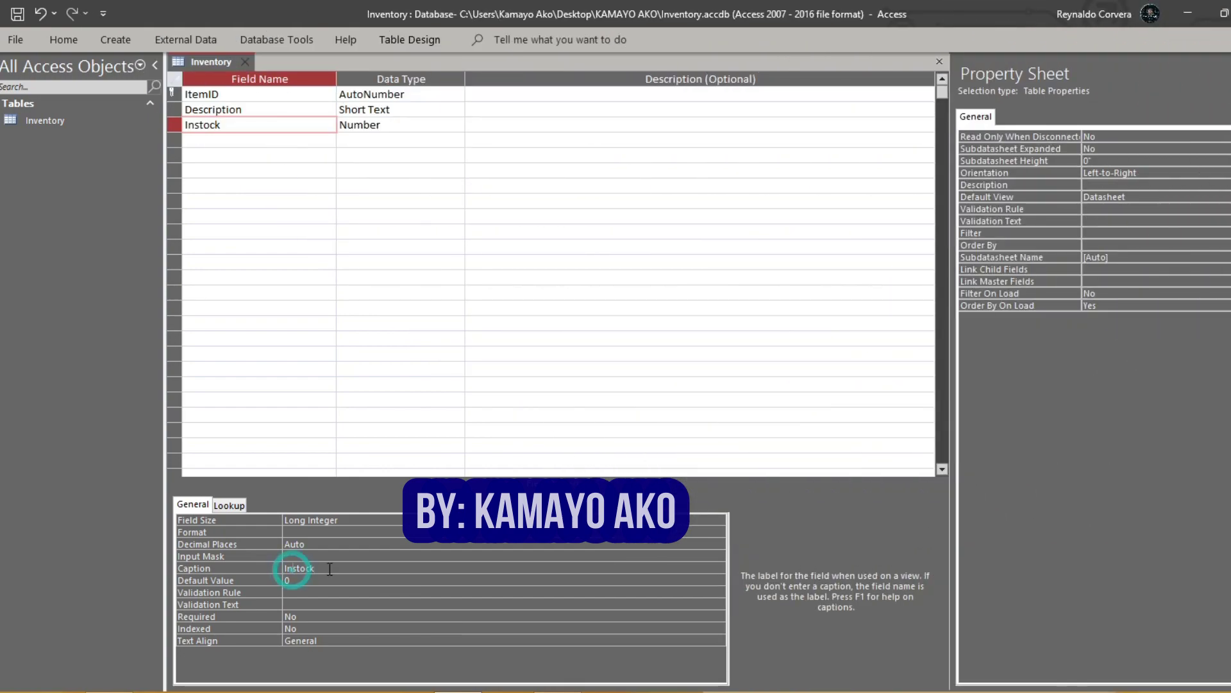
# Step: Review the ItemID, Description and Instock field properties
pyautogui.click(274, 109)
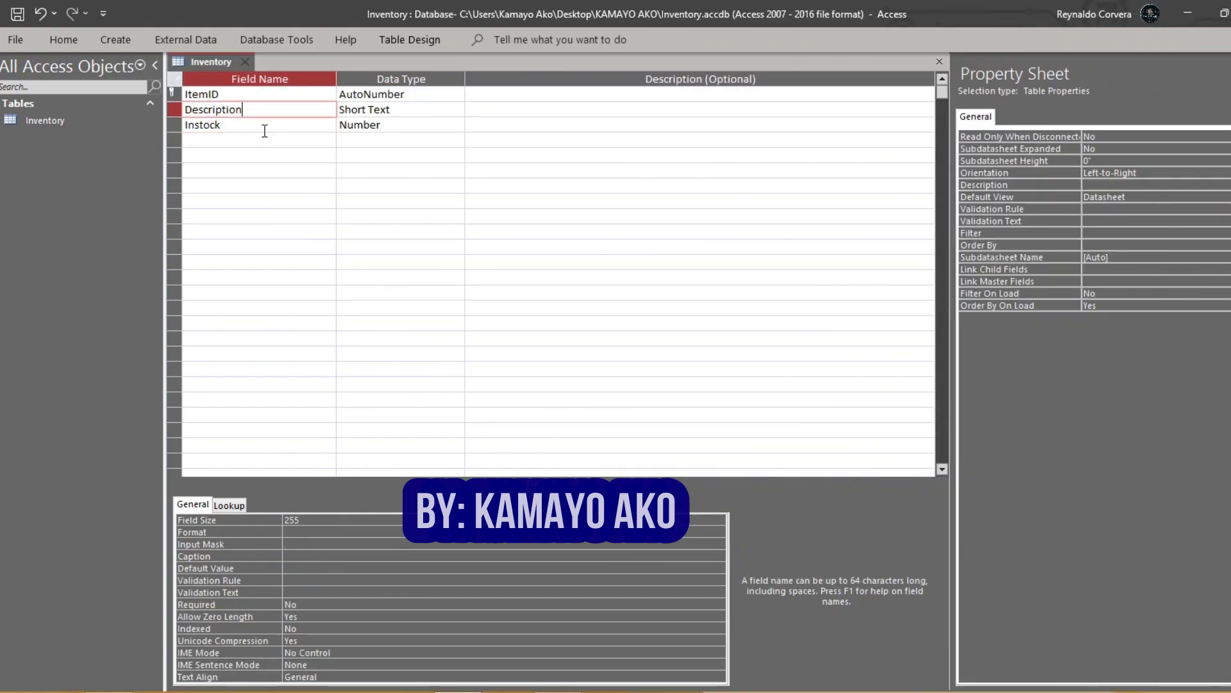
pyautogui.click(264, 131)
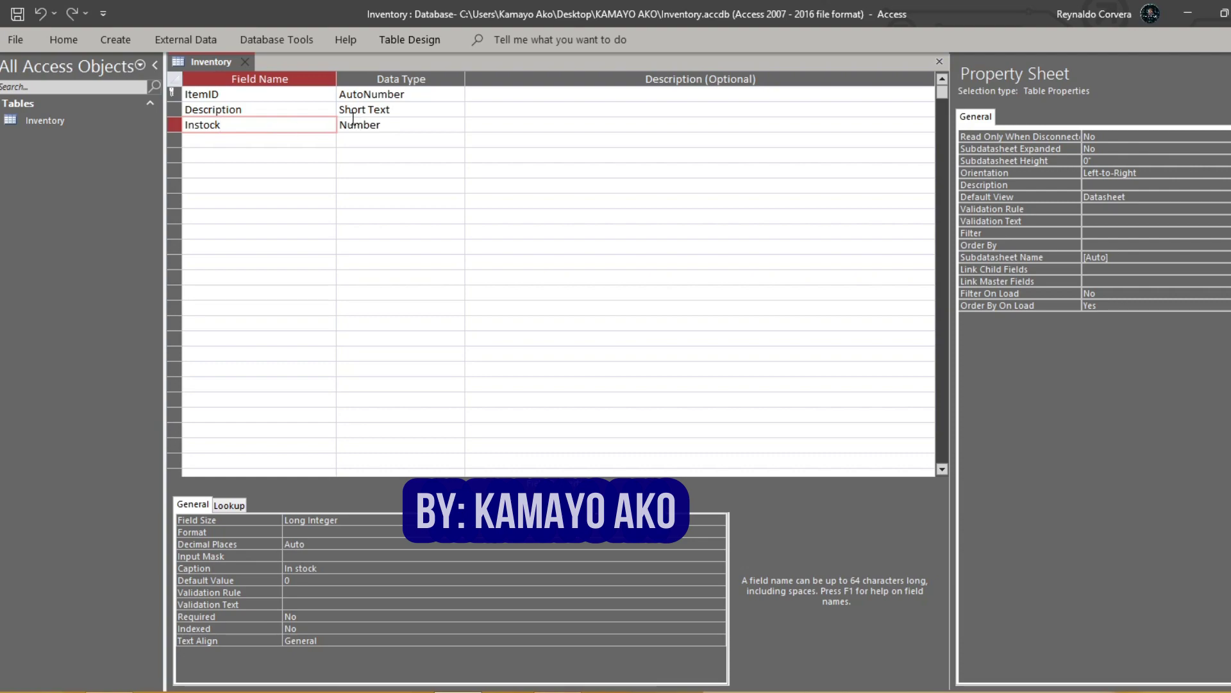
pyautogui.doubleClick(257, 96)
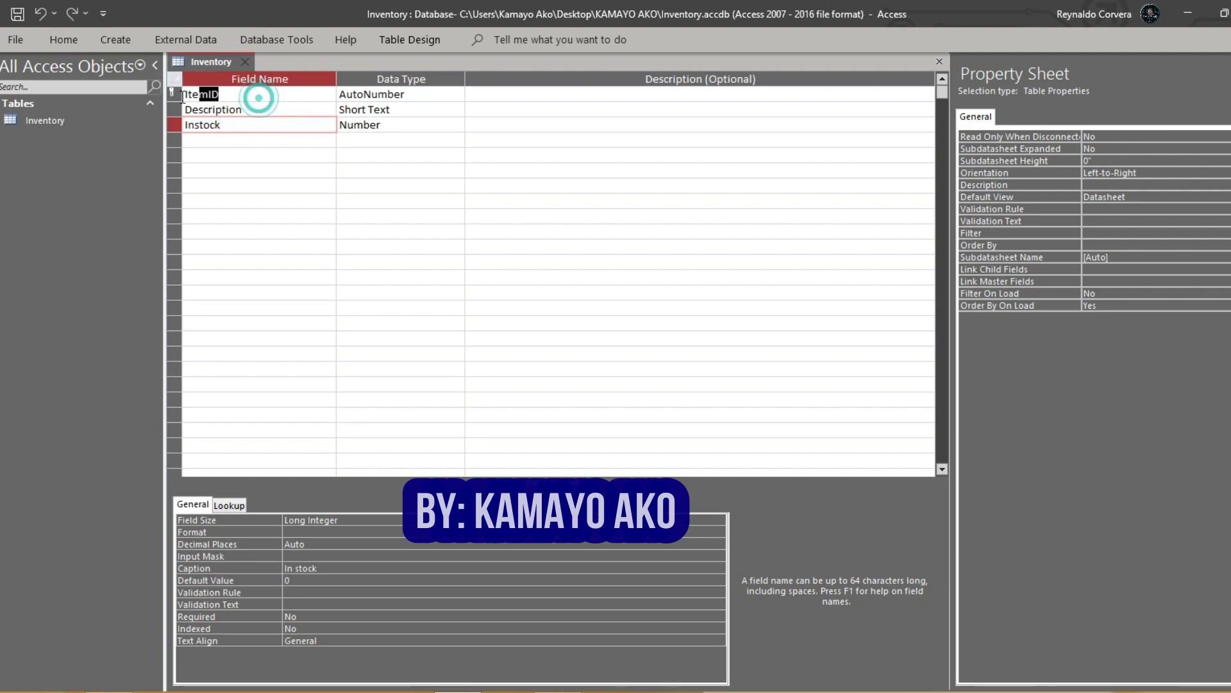
pyautogui.doubleClick(252, 96)
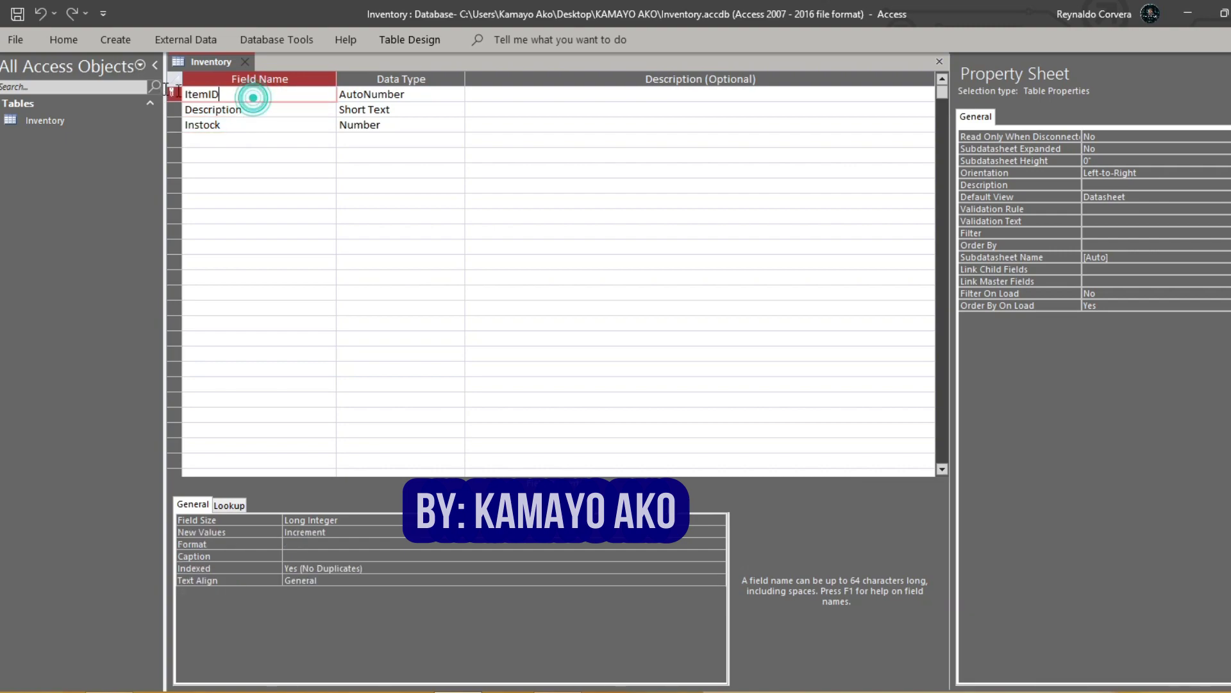
pyautogui.doubleClick(278, 113)
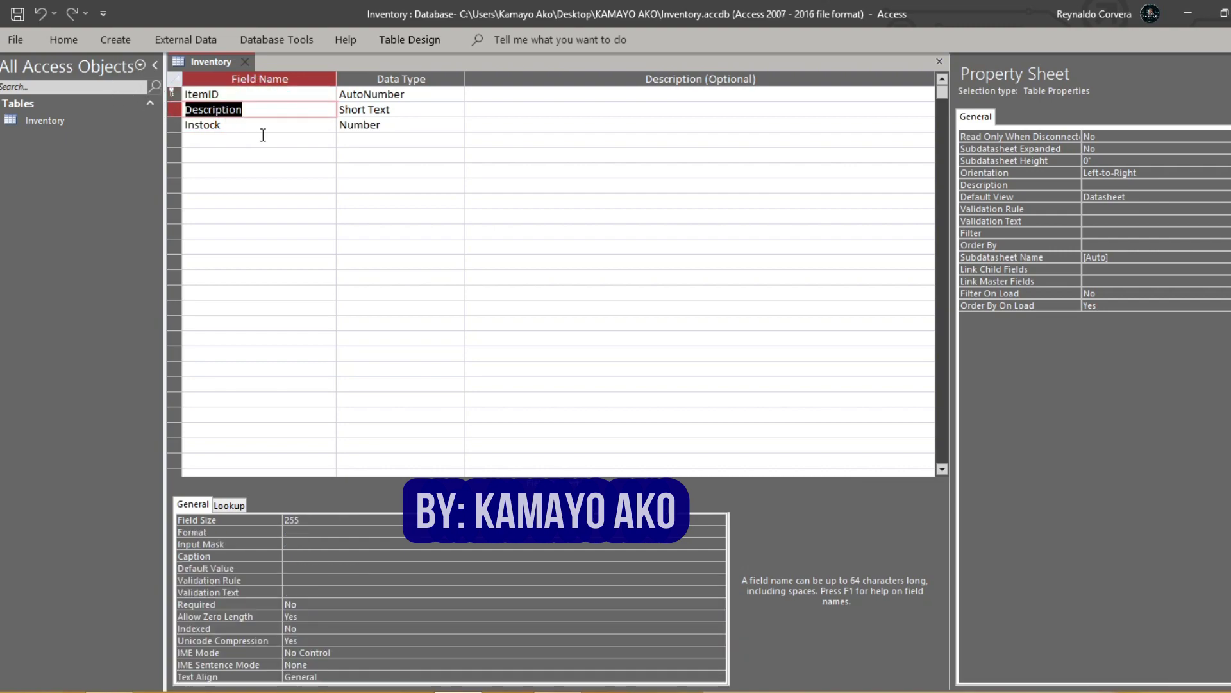
pyautogui.doubleClick(261, 127)
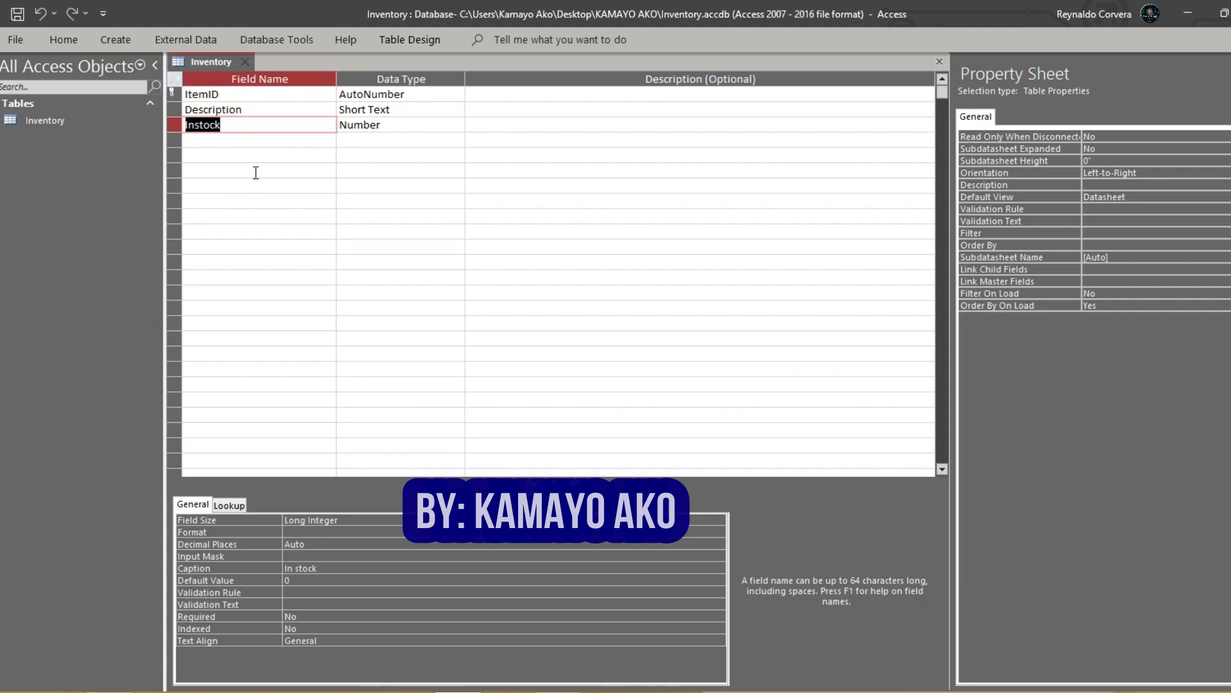
pyautogui.click(308, 141)
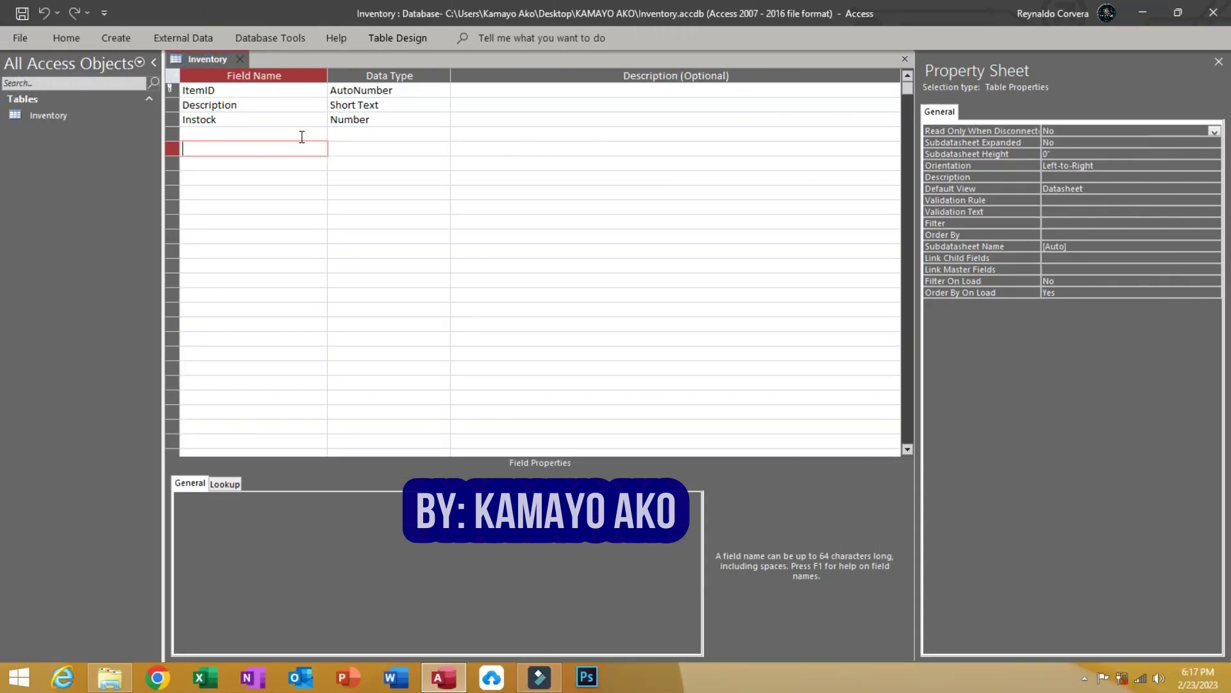
# Step: Widen the Description and In stock datasheet columns, then close Inventory saving the layout
pyautogui.doubleClick(48, 117)
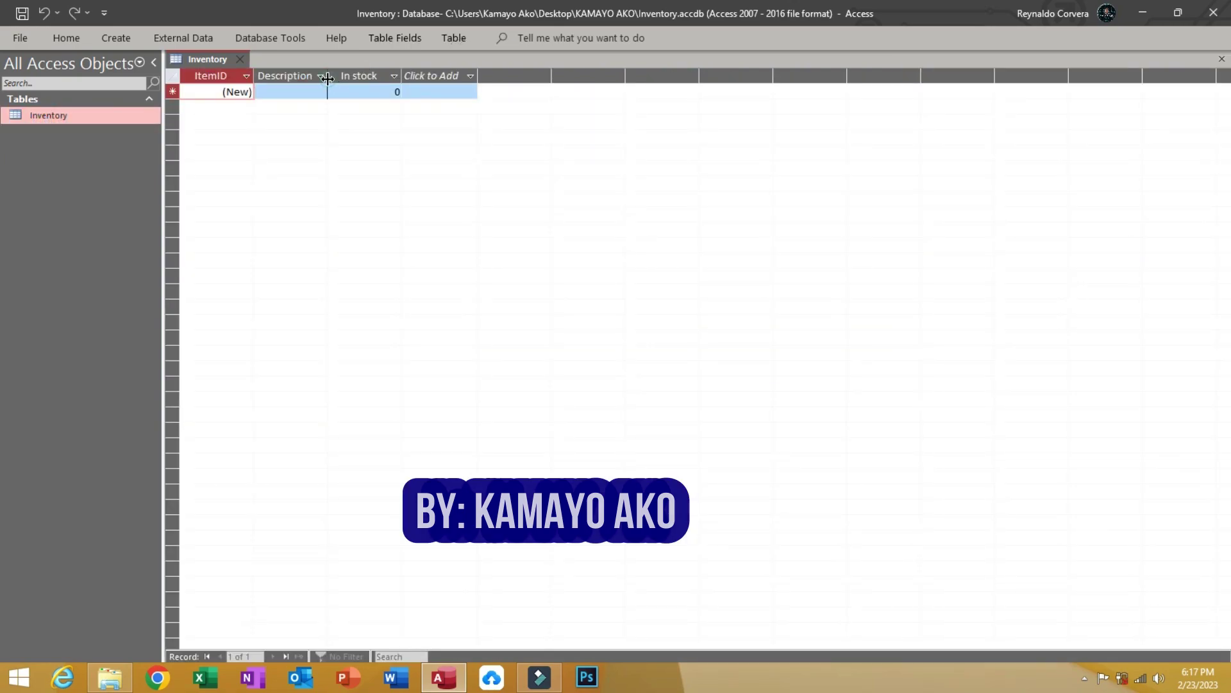
pyautogui.moveTo(327, 75); pyautogui.dragTo(342, 76)
pyautogui.moveTo(423, 75); pyautogui.dragTo(443, 75)
pyautogui.click(240, 59)
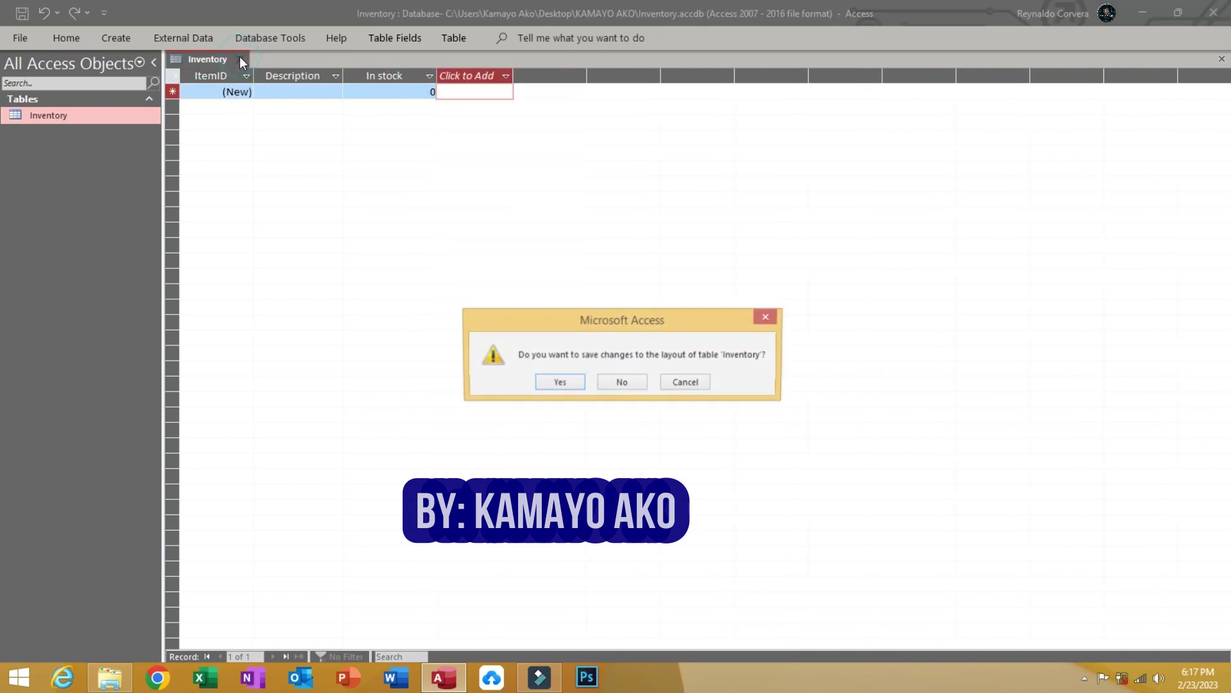
pyautogui.click(558, 383)
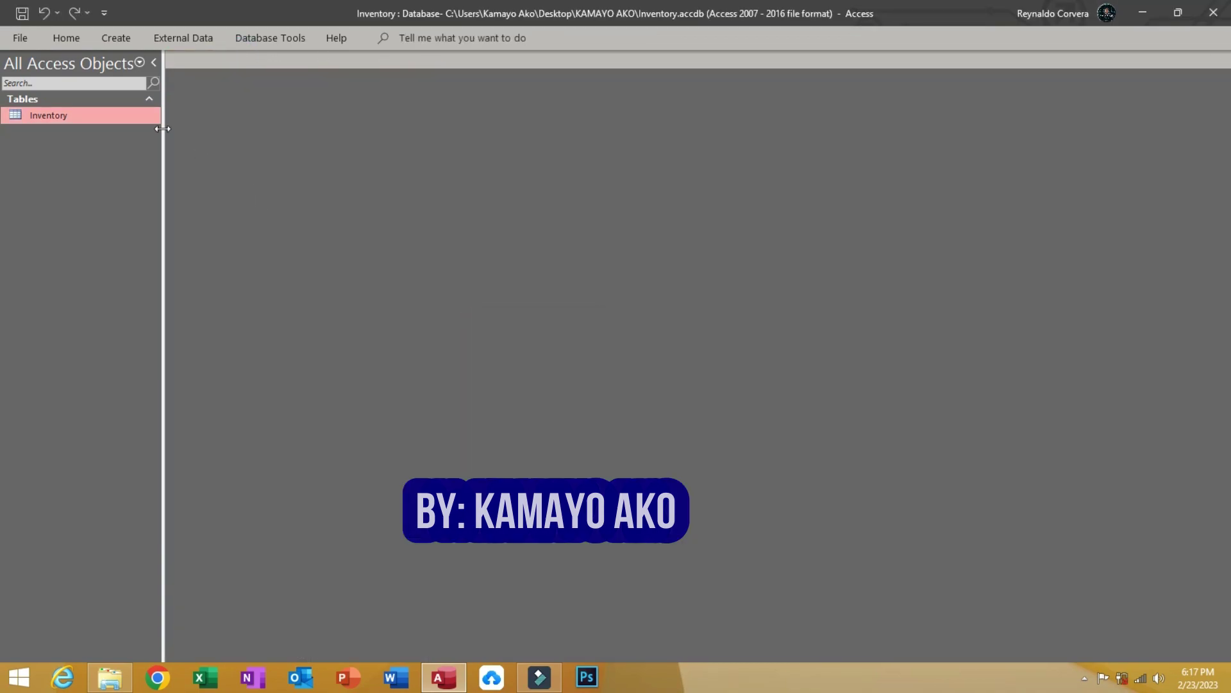
pyautogui.click(119, 40)
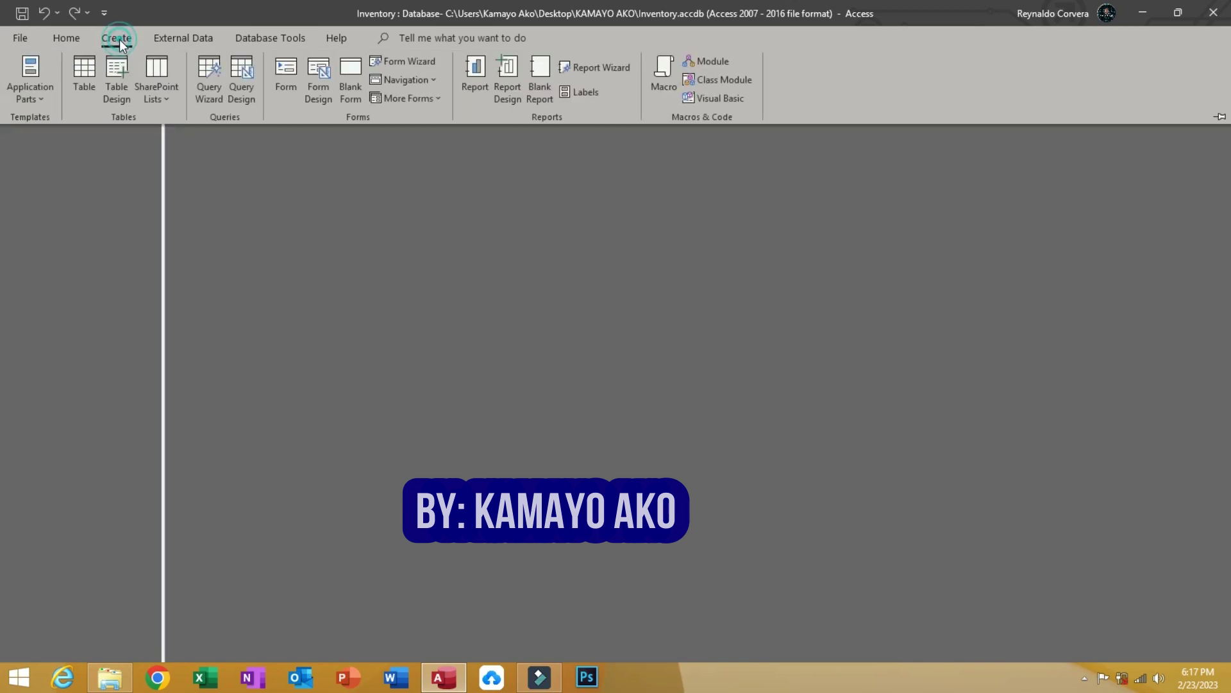
pyautogui.click(79, 226)
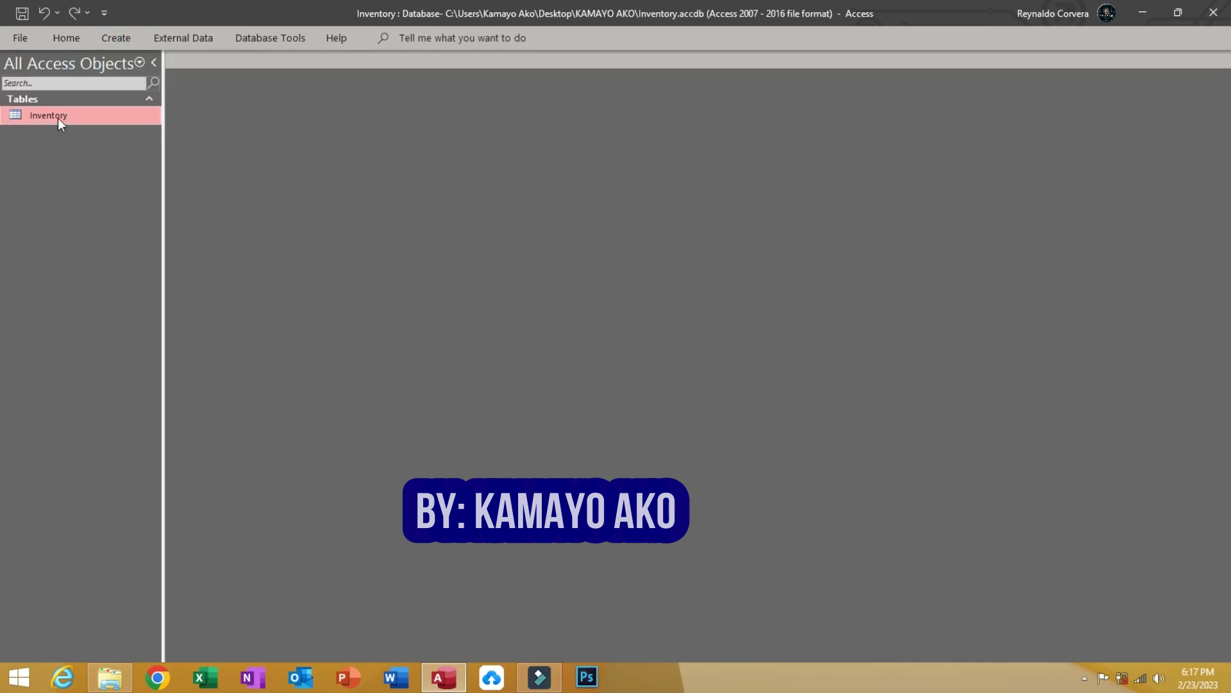
pyautogui.click(117, 39)
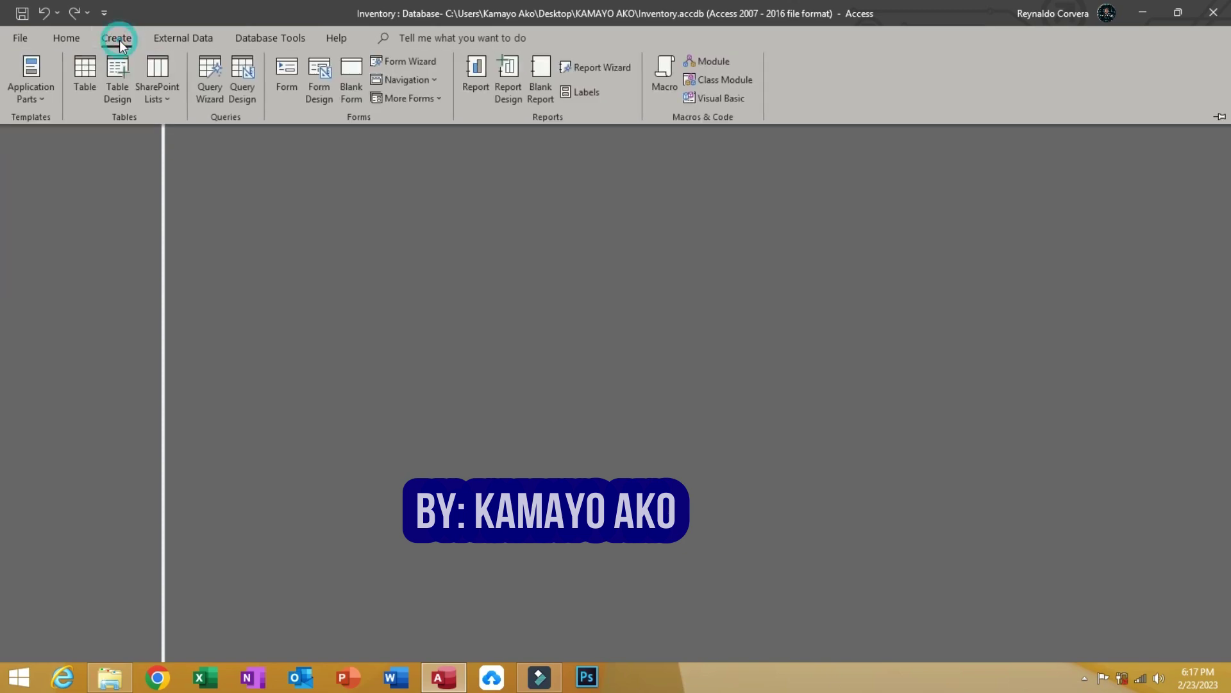
# Step: Create a form from the Inventory table and save it as Transaction Form in Design view
pyautogui.click(287, 82)
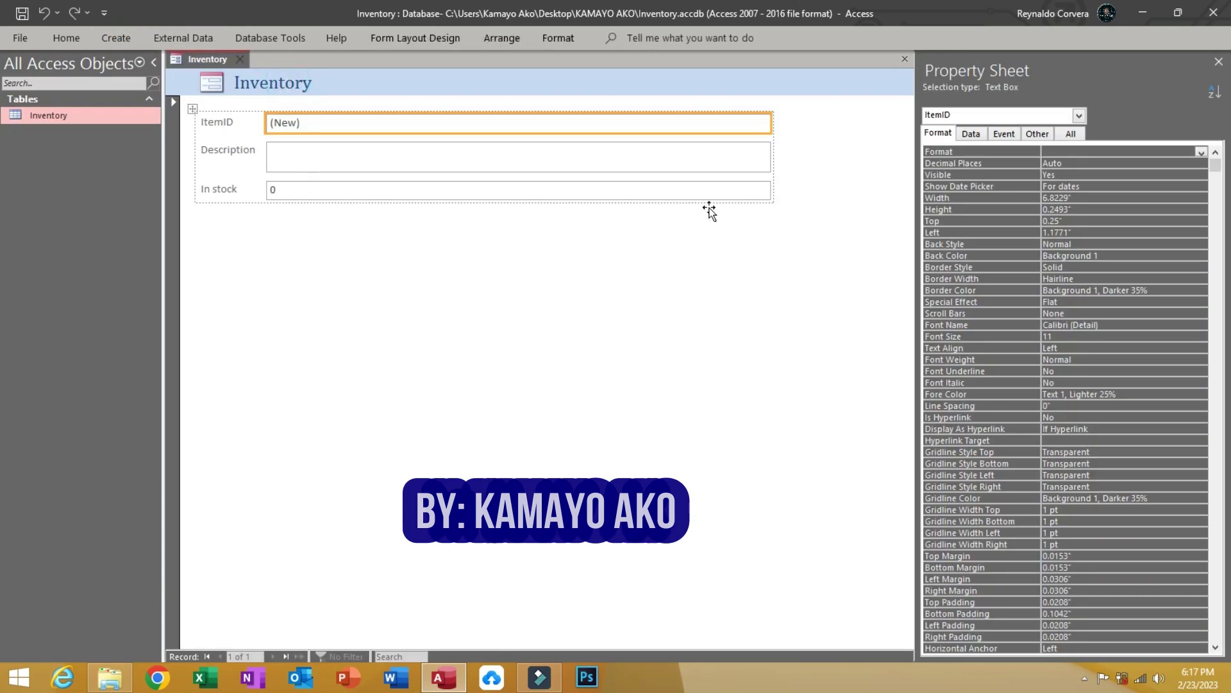
pyautogui.rightClick(387, 252)
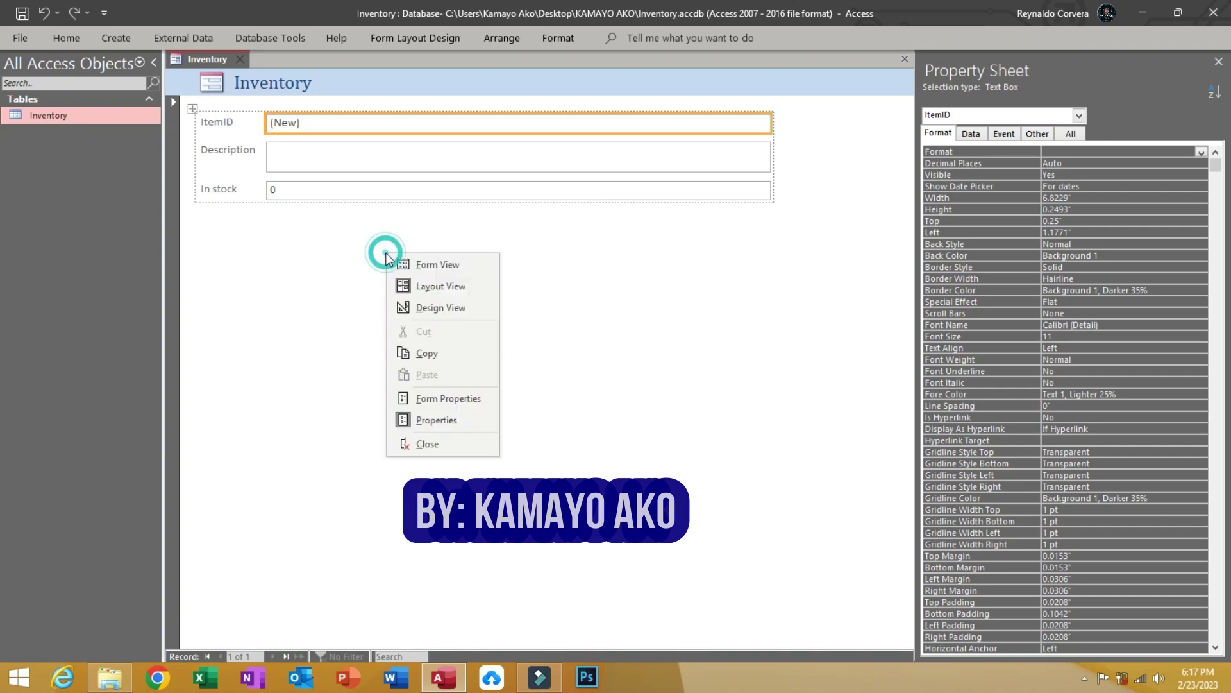
pyautogui.click(421, 315)
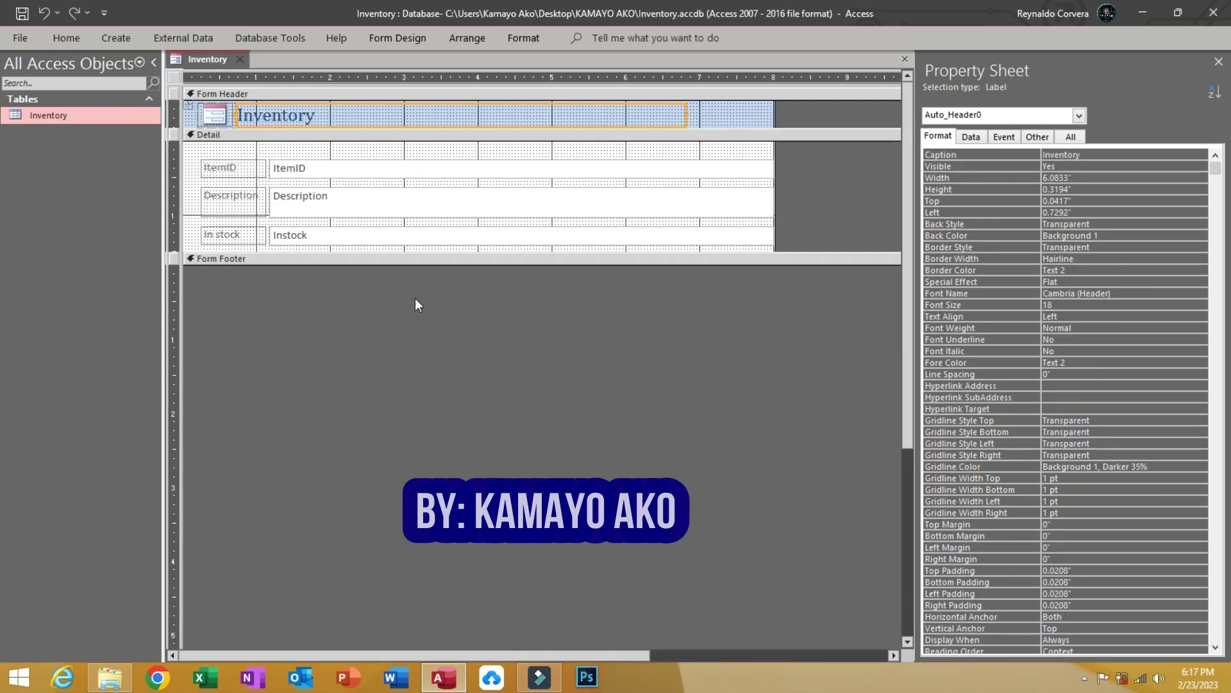
pyautogui.hotkey('ctrl', 's')
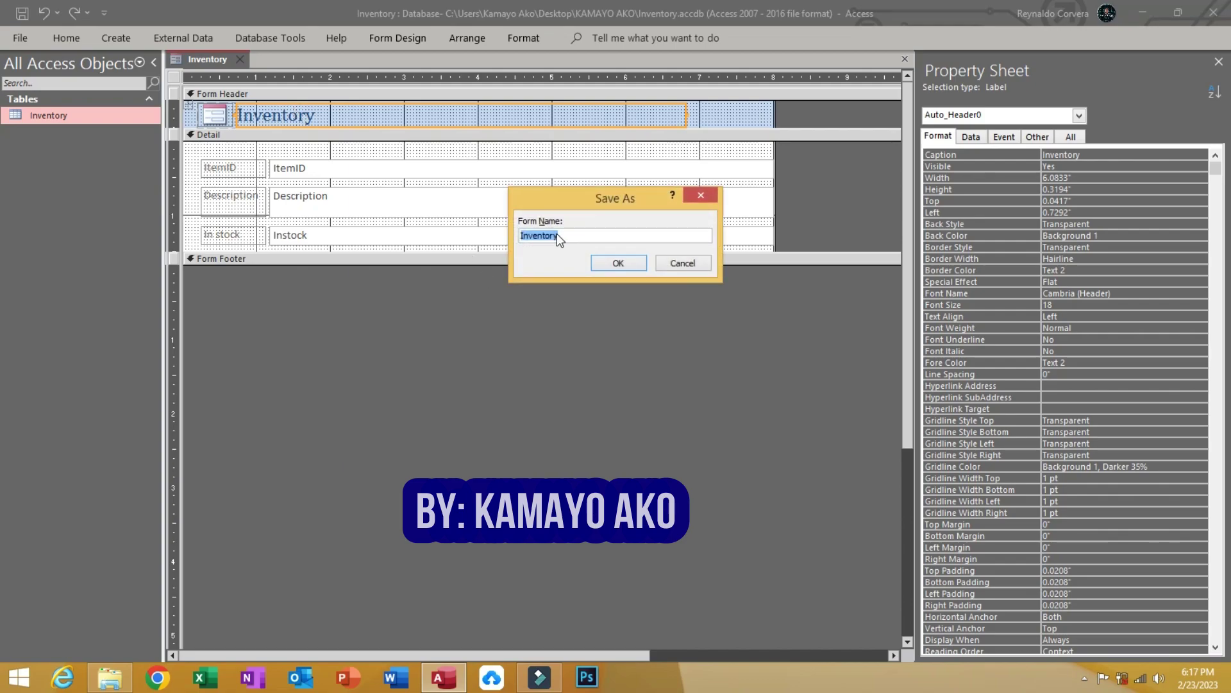
pyautogui.write('Transaction Form')
pyautogui.click(617, 263)
# Step: Narrow the ItemID, Description and Instock text boxes and make the Detail section taller
pyautogui.click(365, 194)
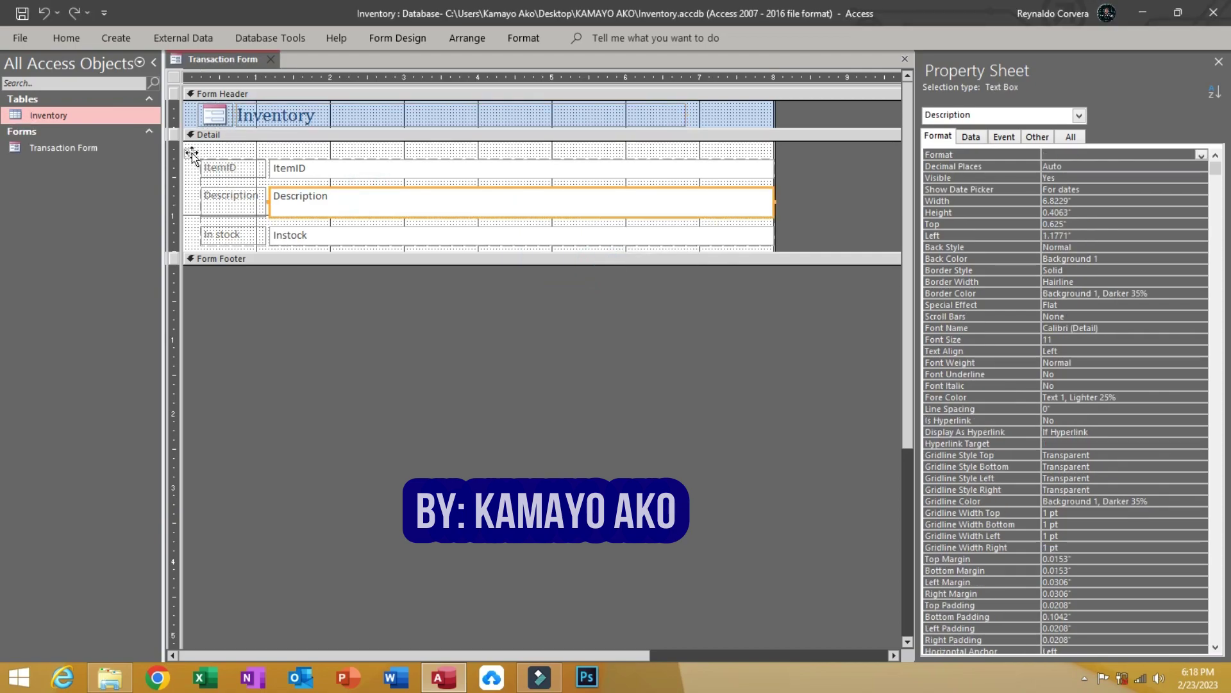
pyautogui.moveTo(545, 349); pyautogui.dragTo(532, 103)
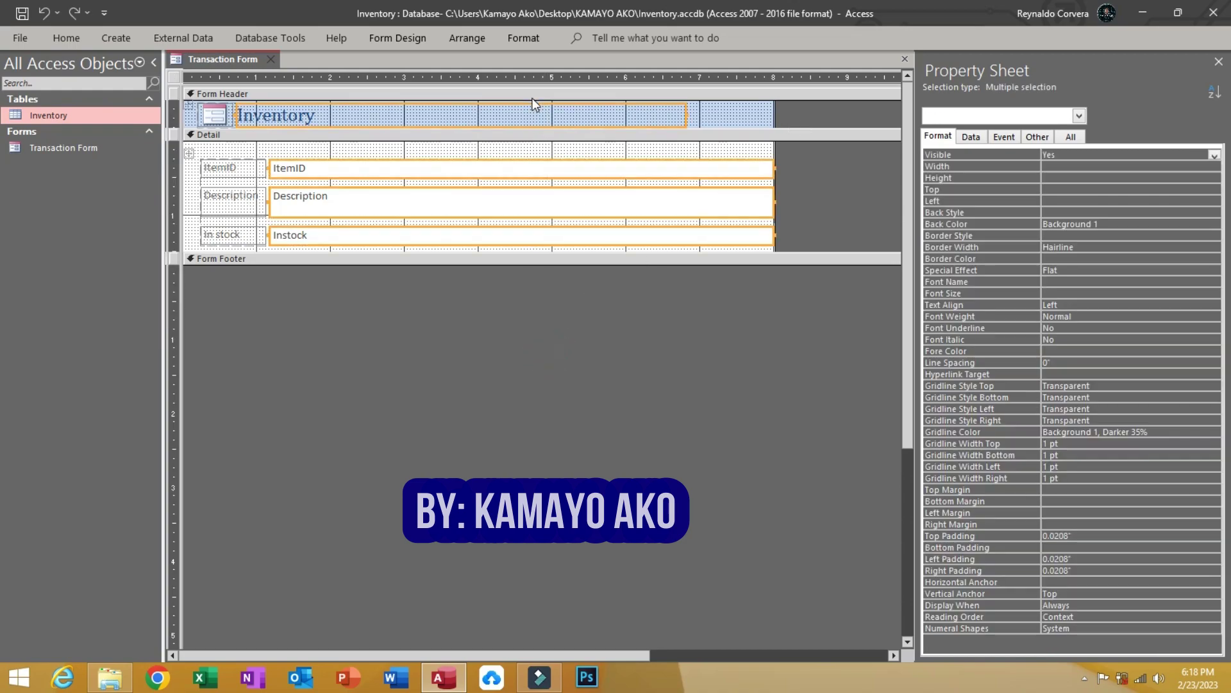
pyautogui.click(579, 147)
pyautogui.click(577, 161)
pyautogui.moveTo(595, 332); pyautogui.dragTo(538, 162)
pyautogui.moveTo(772, 165); pyautogui.dragTo(509, 165)
pyautogui.click(552, 166)
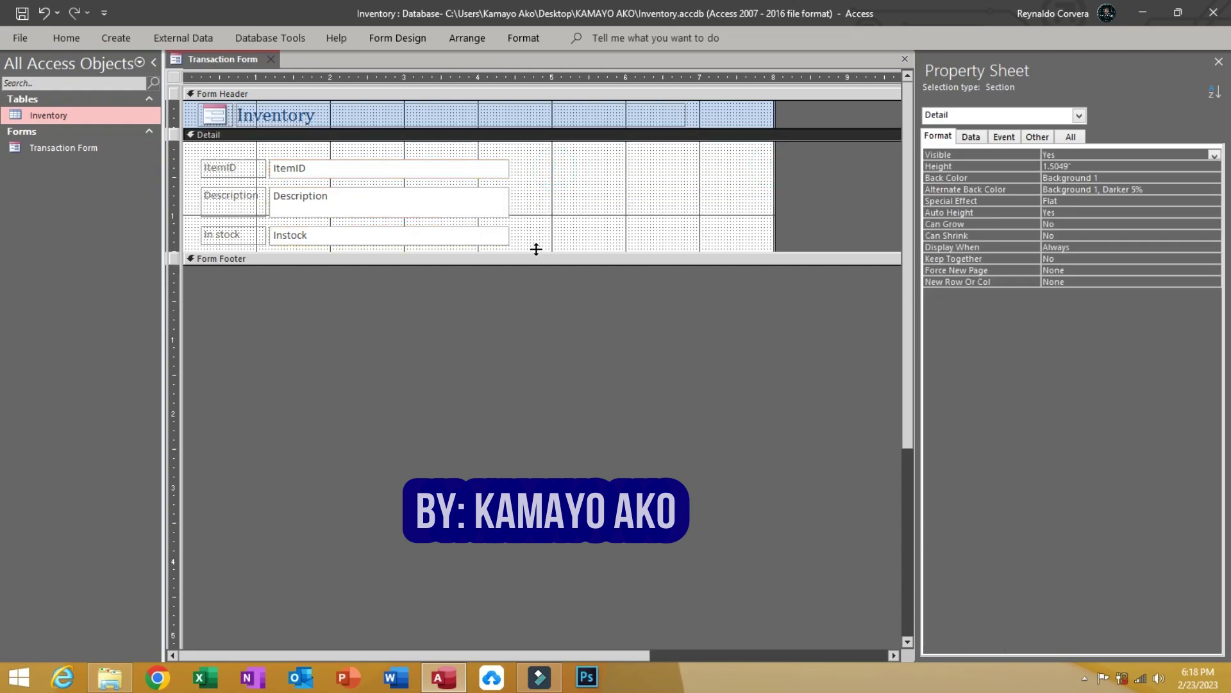
pyautogui.moveTo(534, 250); pyautogui.dragTo(533, 354)
pyautogui.click(433, 256)
pyautogui.click(344, 168)
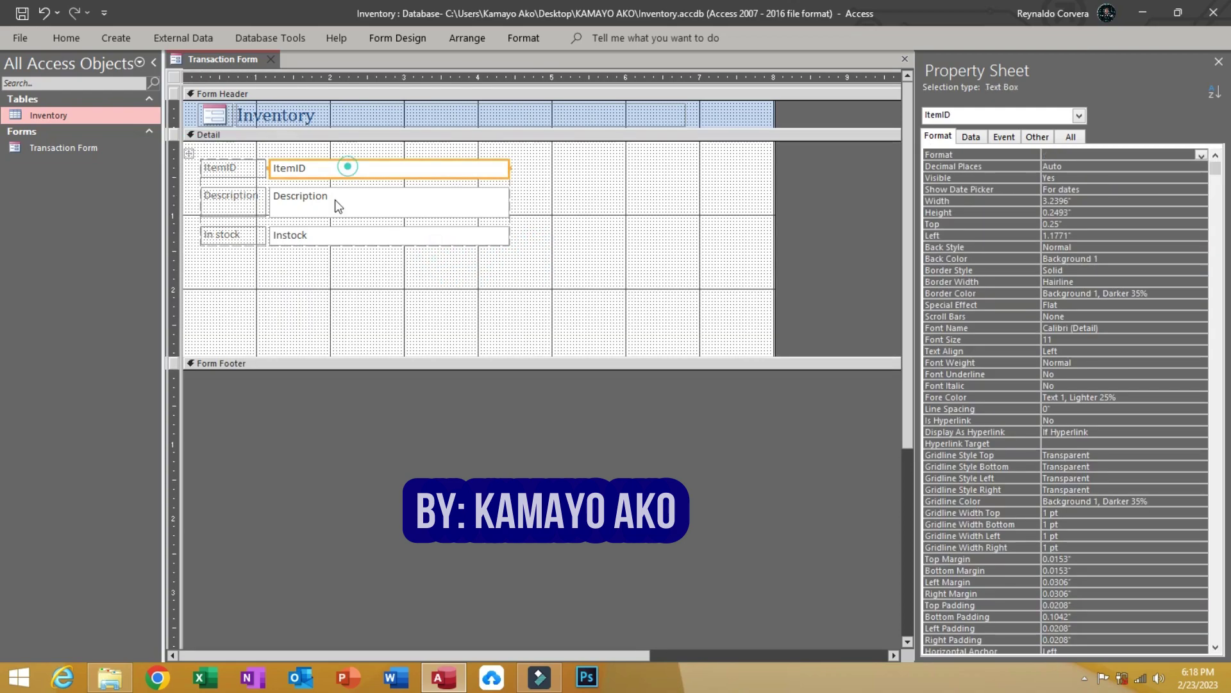
pyautogui.click(313, 279)
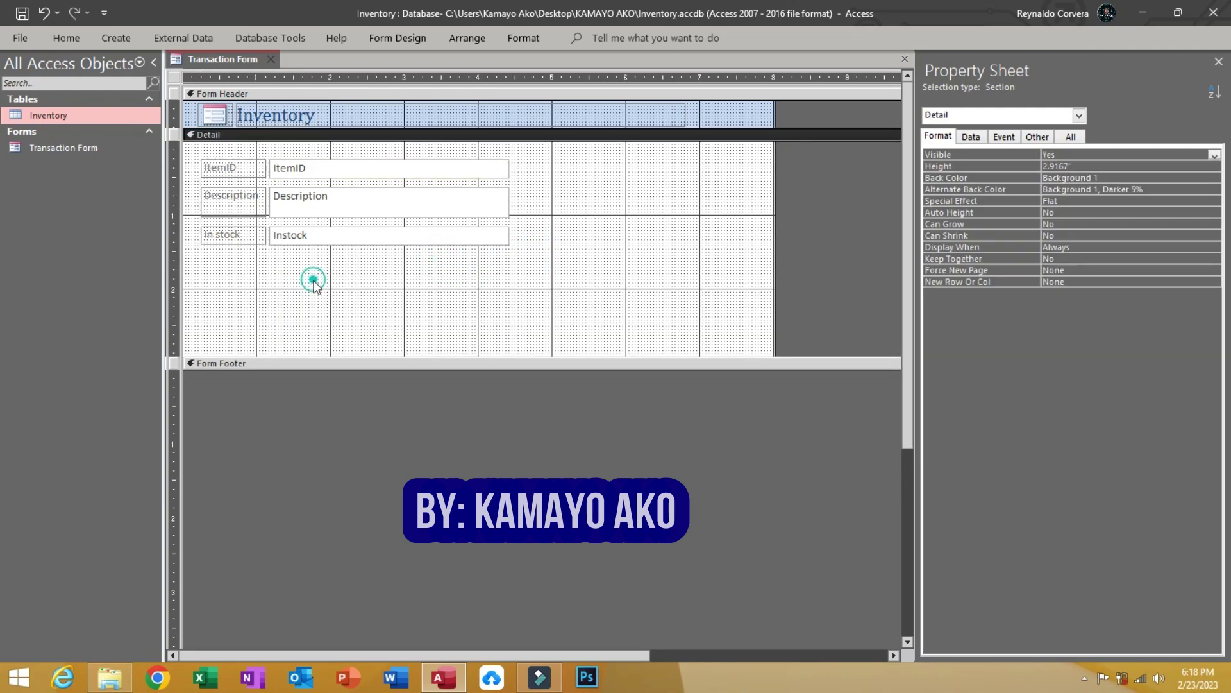
# Step: Check the form's Record Source in its Data properties
pyautogui.click(173, 78)
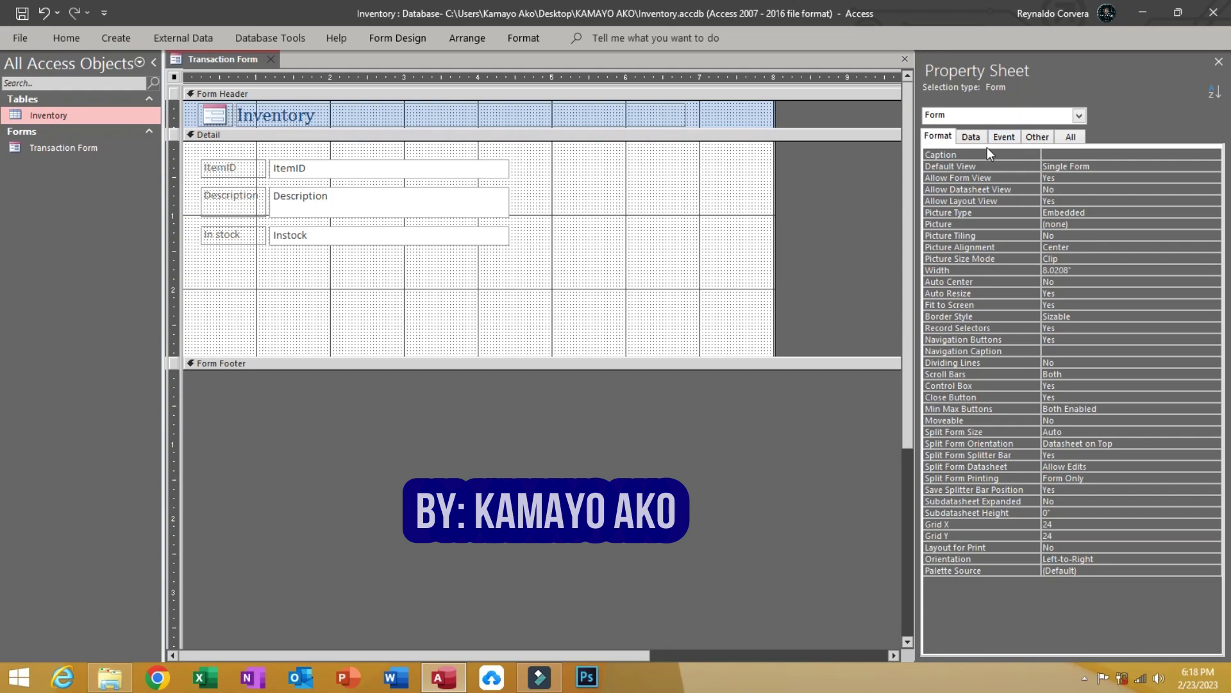
pyautogui.click(969, 137)
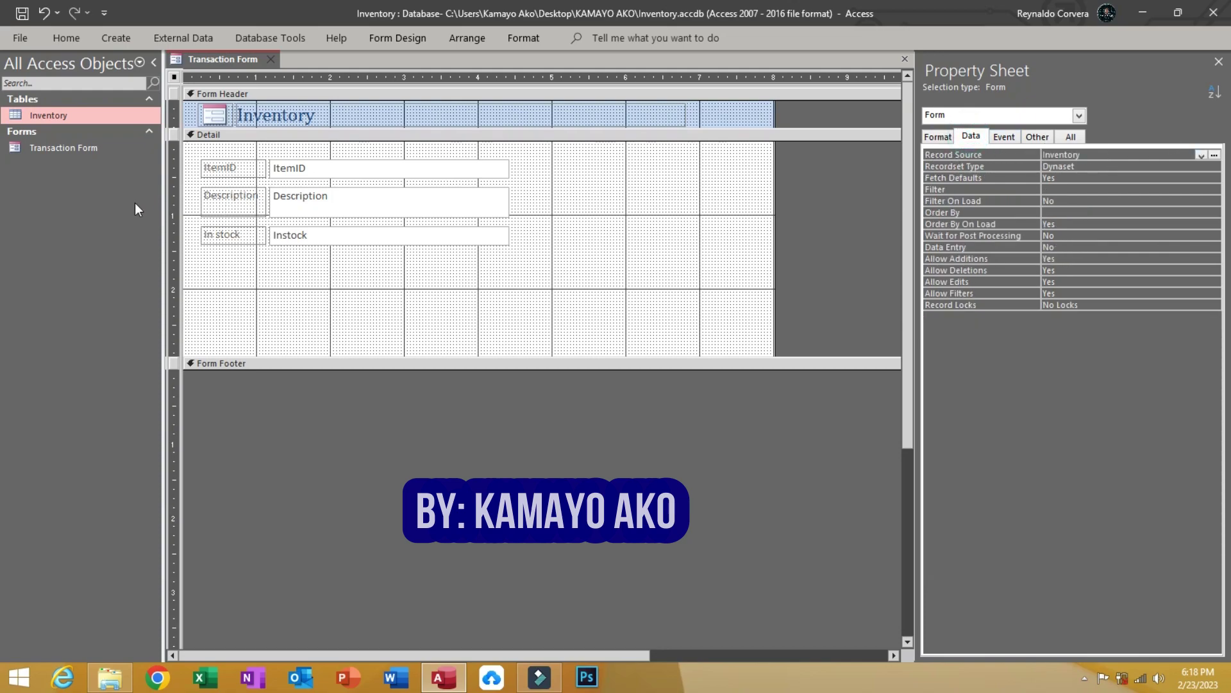
pyautogui.click(276, 201)
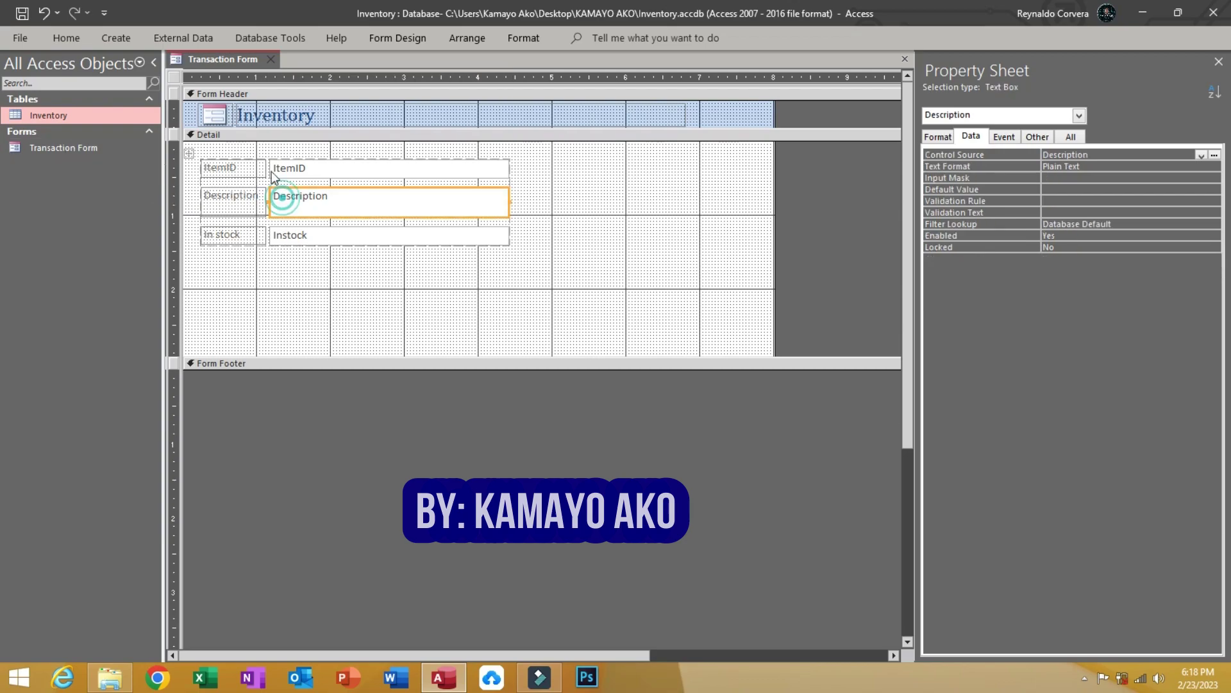
# Step: Remove the layout from all the form's labels and text boxes
pyautogui.click(190, 154)
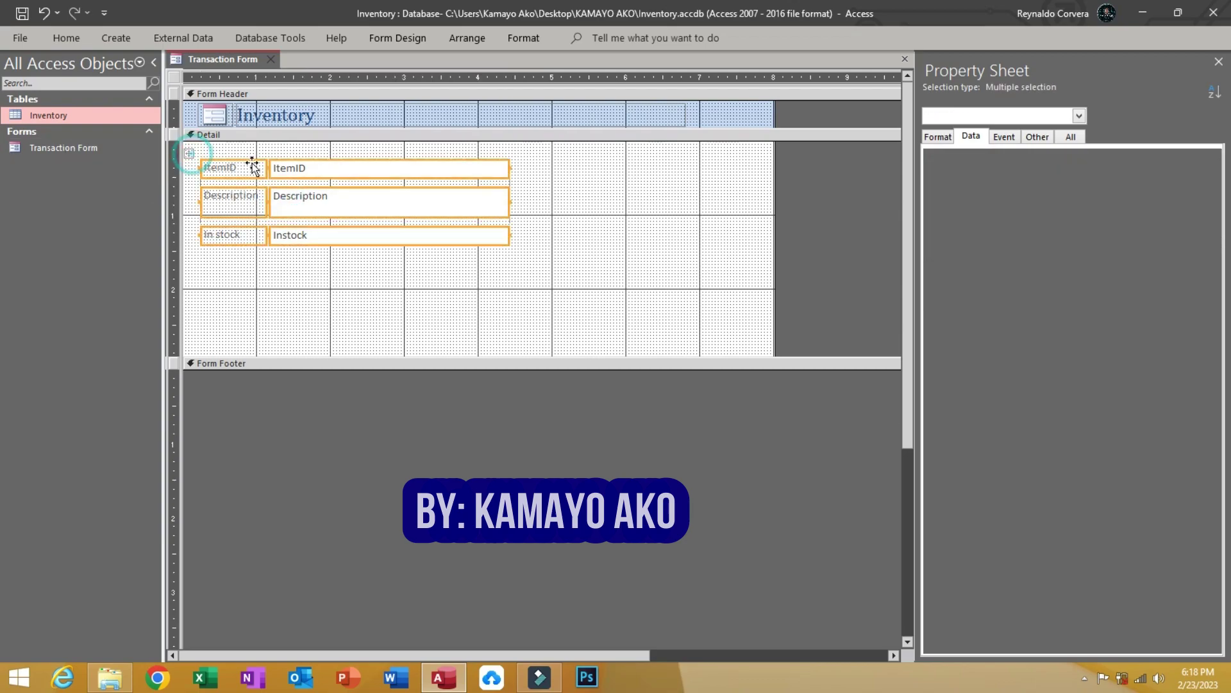
pyautogui.rightClick(254, 168)
pyautogui.moveTo(339, 356)
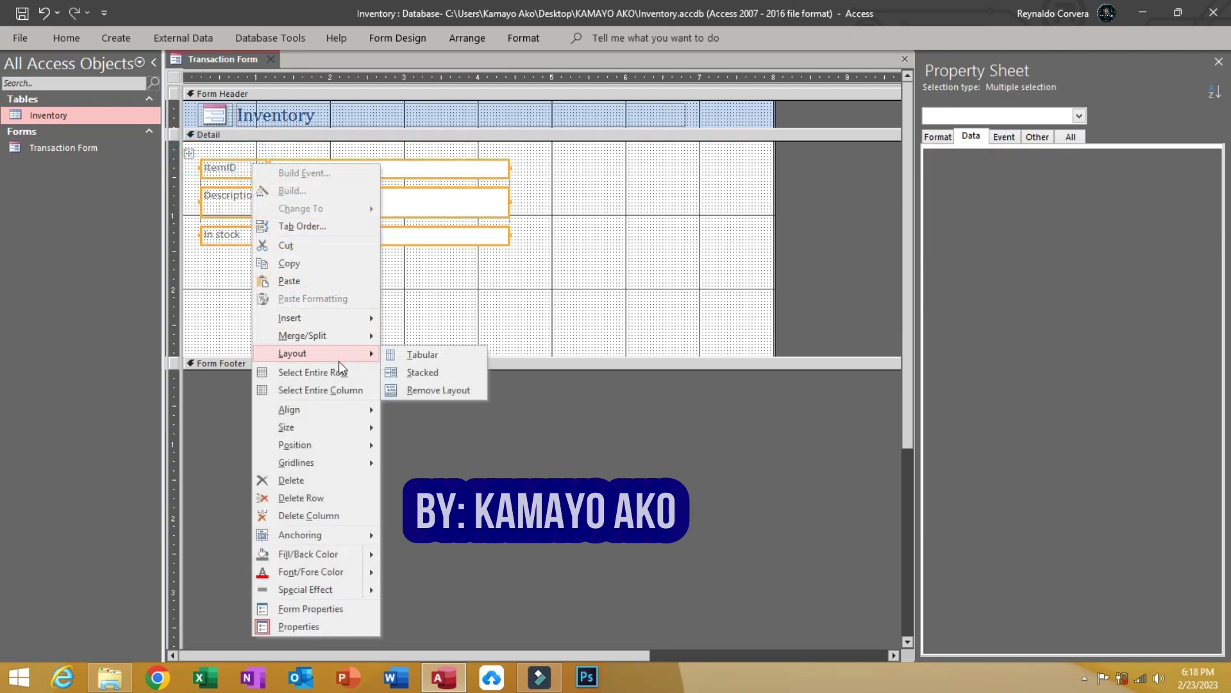
pyautogui.click(464, 391)
# Step: Shorten the Instock text box and move the In stock field beside ItemID
pyautogui.moveTo(265, 299); pyautogui.dragTo(309, 206)
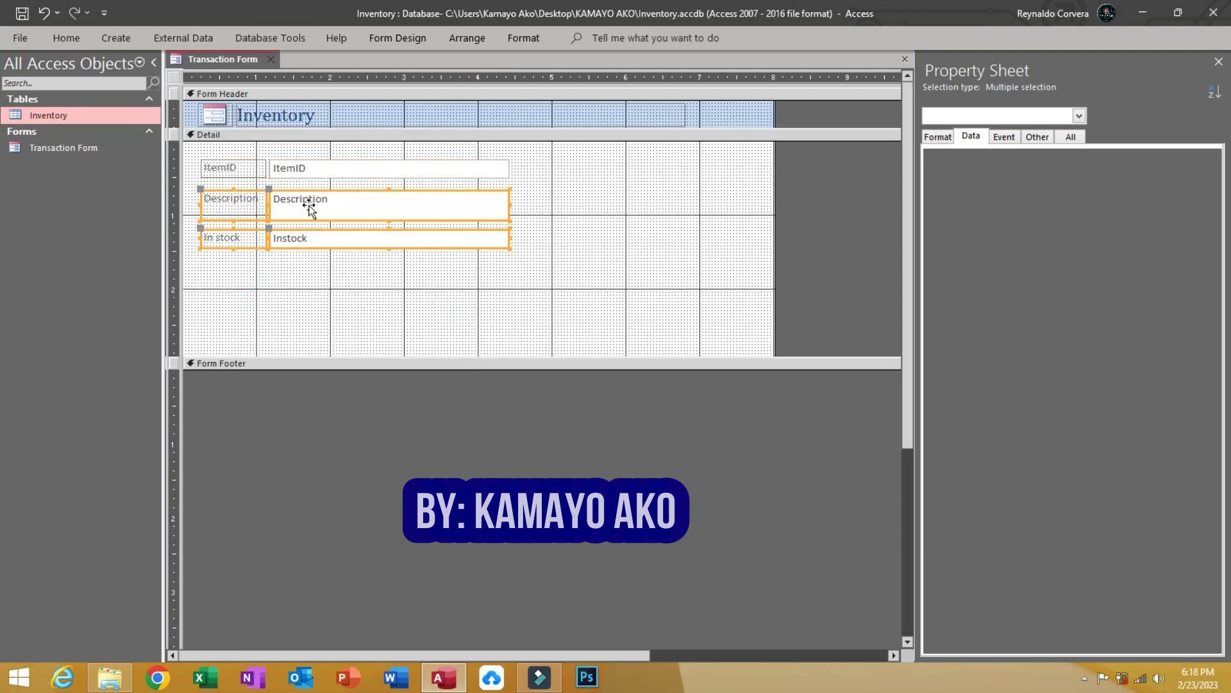
pyautogui.click(299, 284)
pyautogui.click(320, 235)
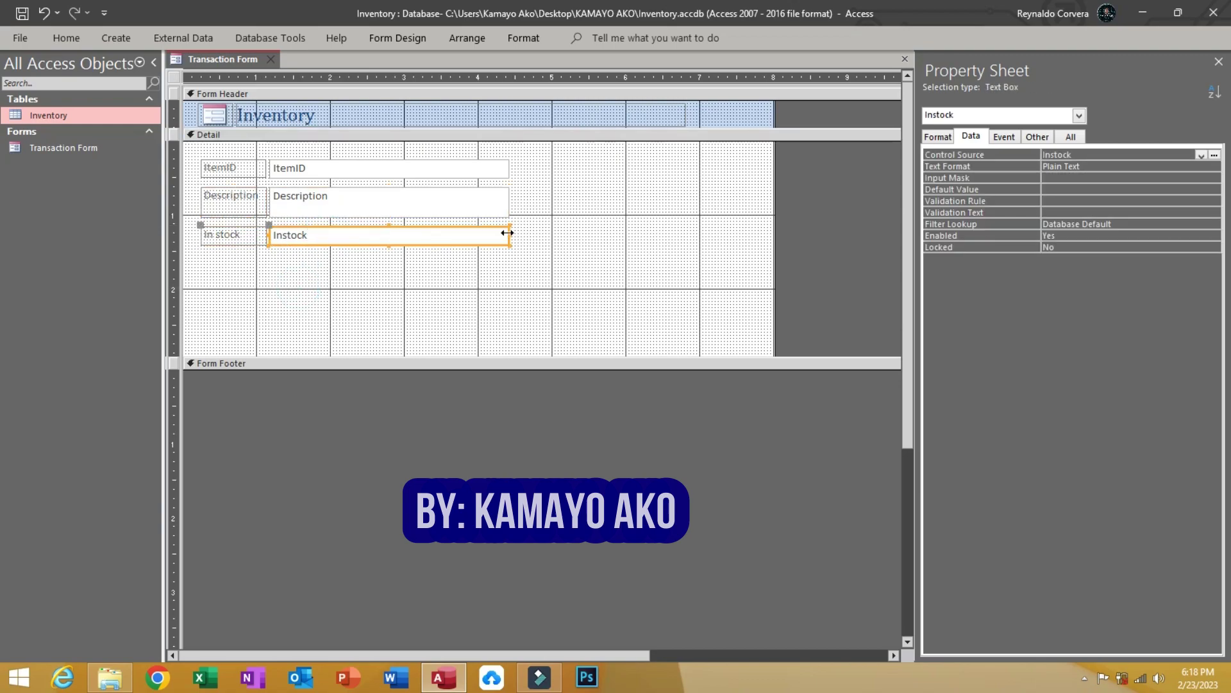
pyautogui.moveTo(507, 235); pyautogui.dragTo(383, 235)
pyautogui.moveTo(237, 271)
pyautogui.mouseDown()
pyautogui.moveTo(280, 239)
pyautogui.moveTo(633, 168)
pyautogui.mouseUp()
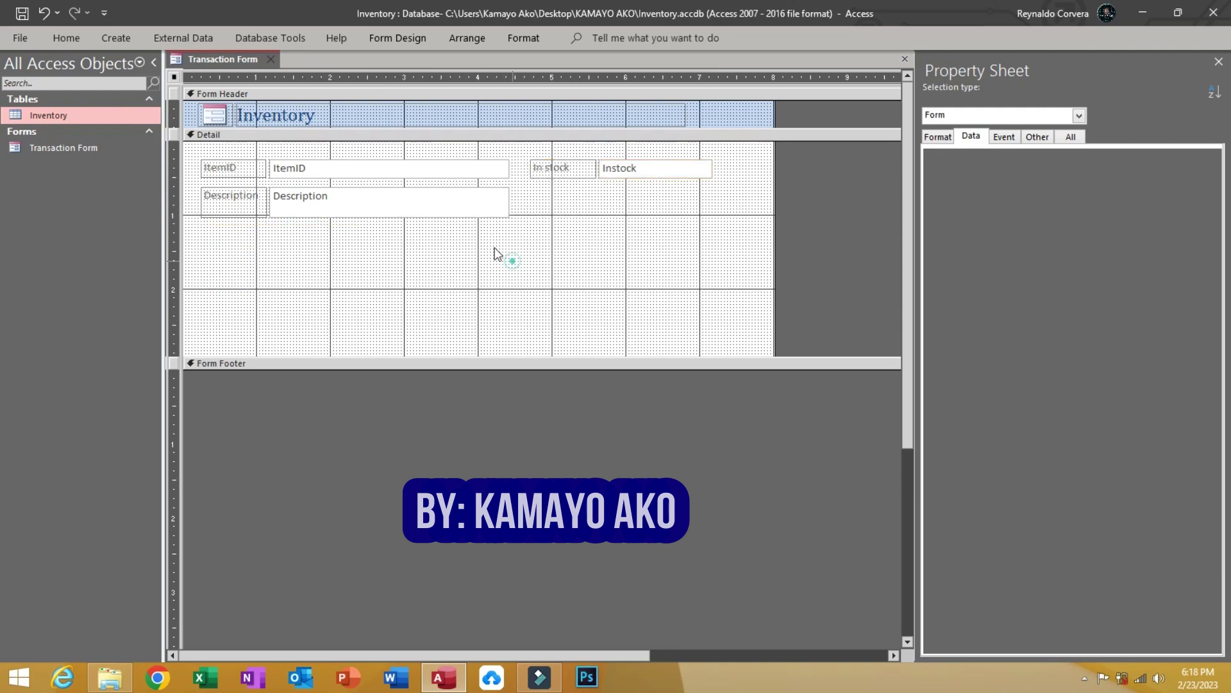
pyautogui.click(456, 203)
pyautogui.click(630, 168)
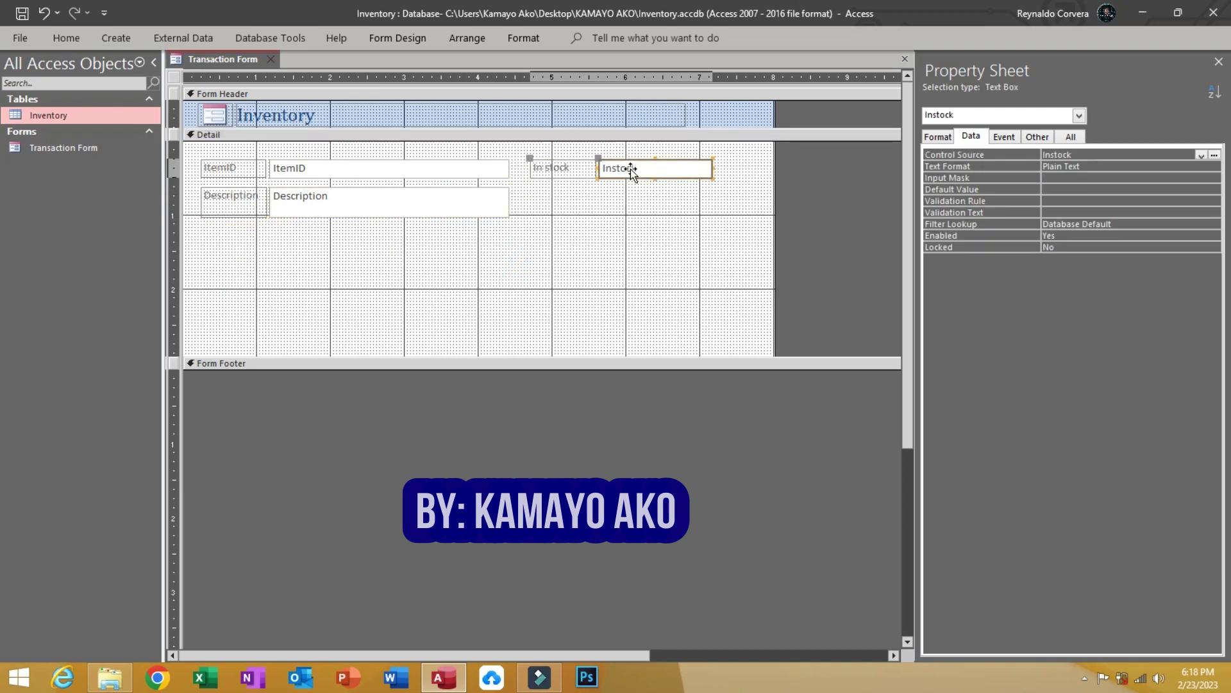
pyautogui.click(622, 200)
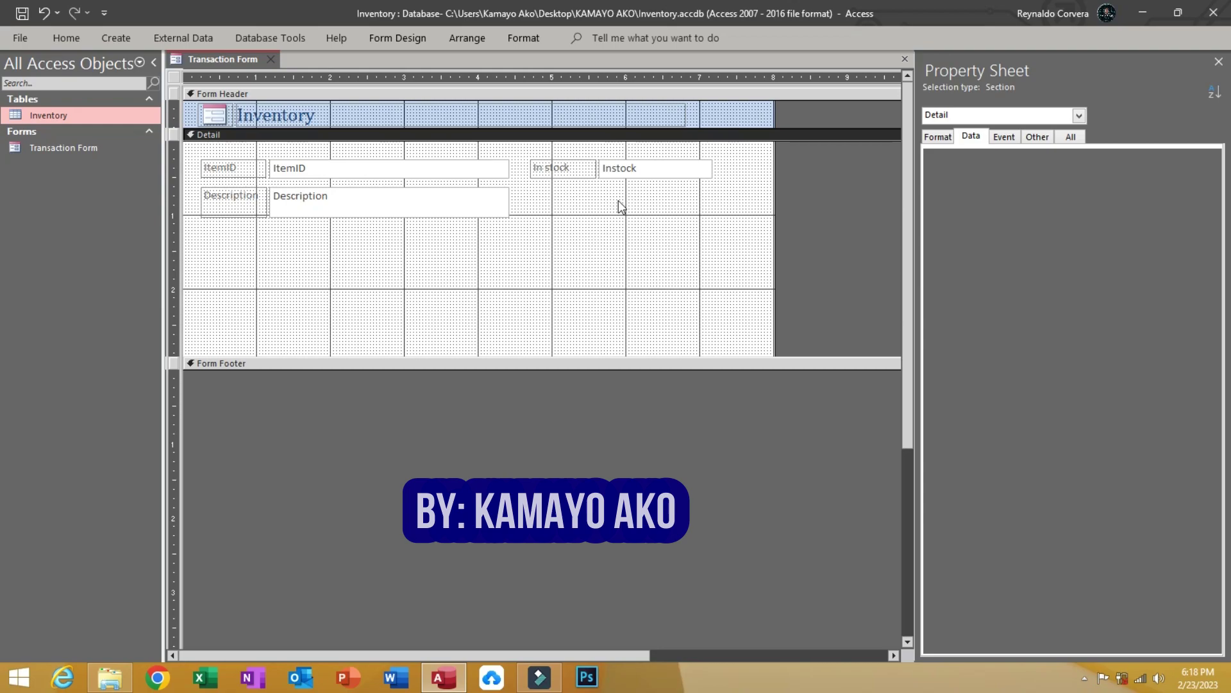
# Step: Rename the Instock text box to txtQOH in the Property Sheet's Other properties
pyautogui.click(693, 168)
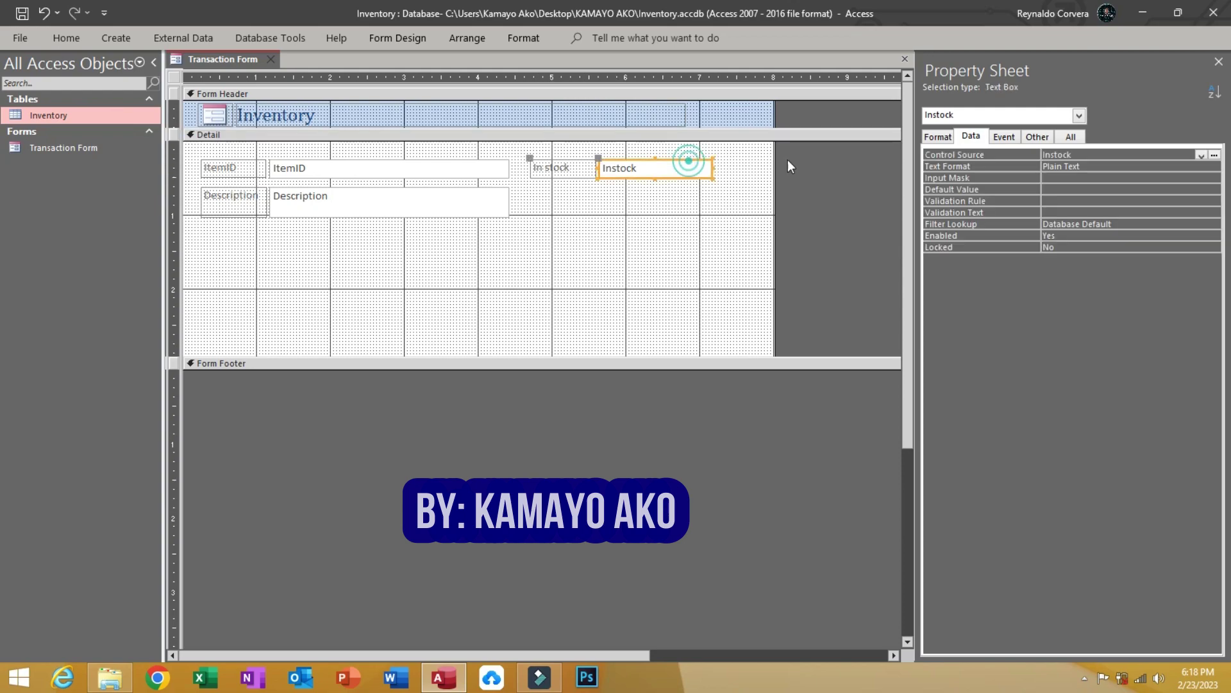
pyautogui.click(1037, 136)
pyautogui.click(1015, 155)
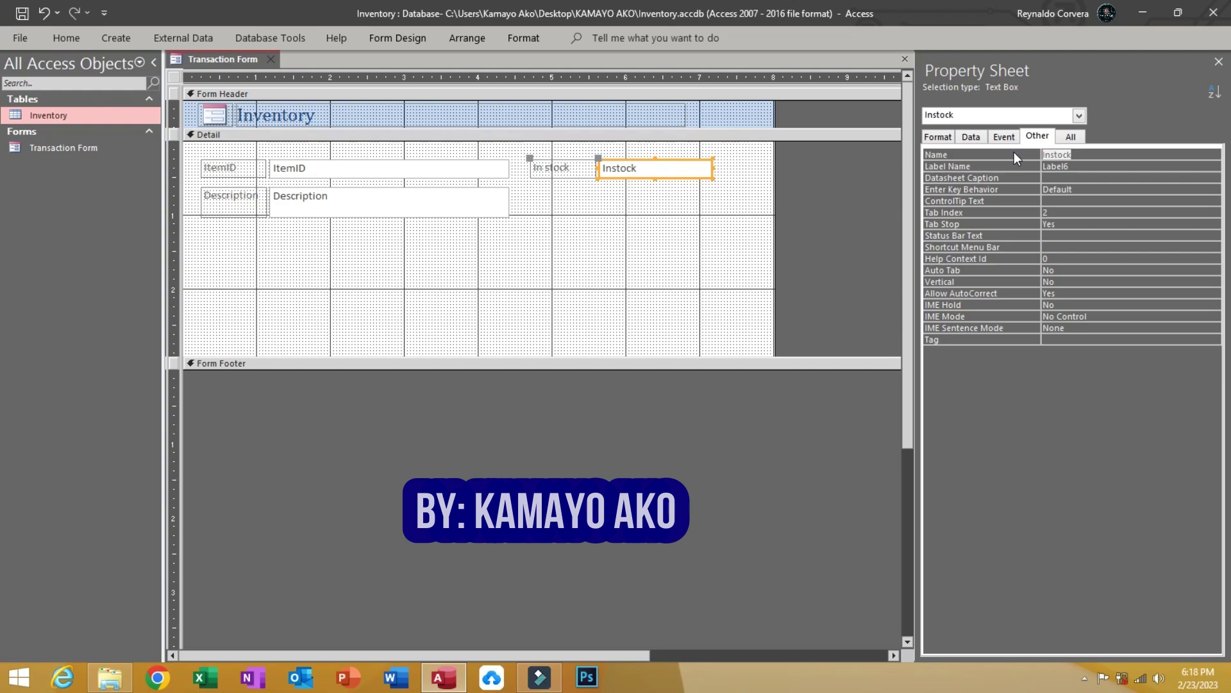
pyautogui.write('txtQOH')
pyautogui.press('Return')
pyautogui.click(1014, 152)
pyautogui.click(613, 253)
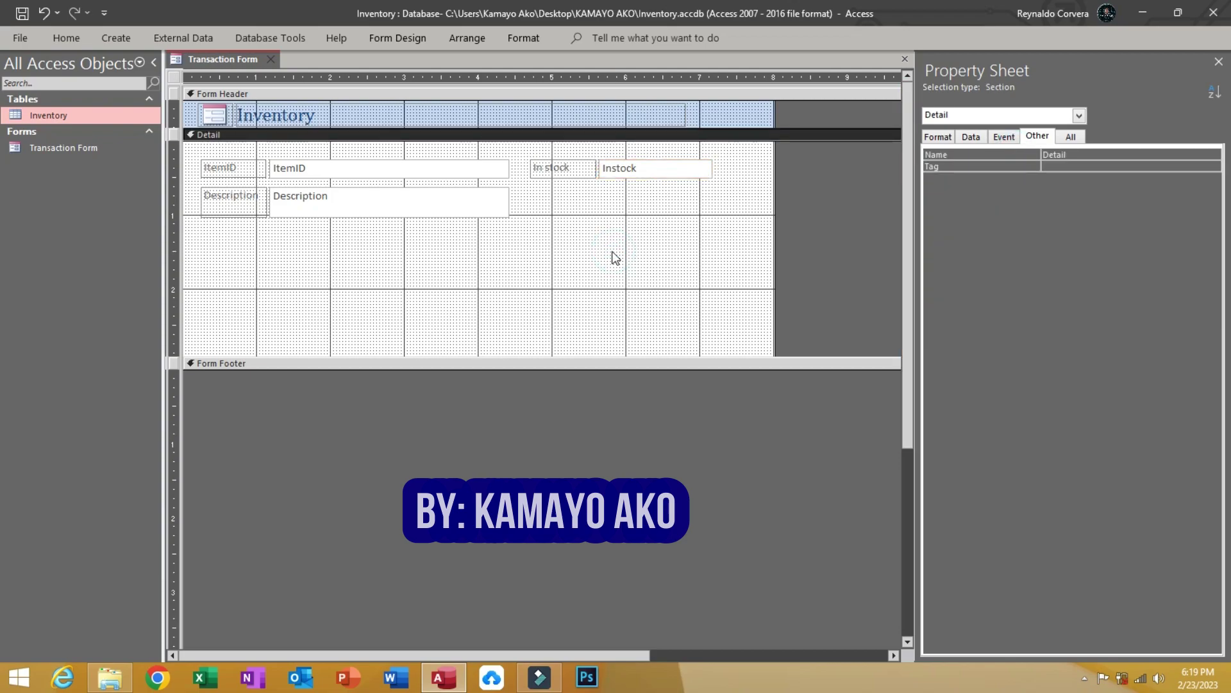
# Step: Delete the ItemID text box's Control Source value so it becomes Unbound
pyautogui.click(379, 170)
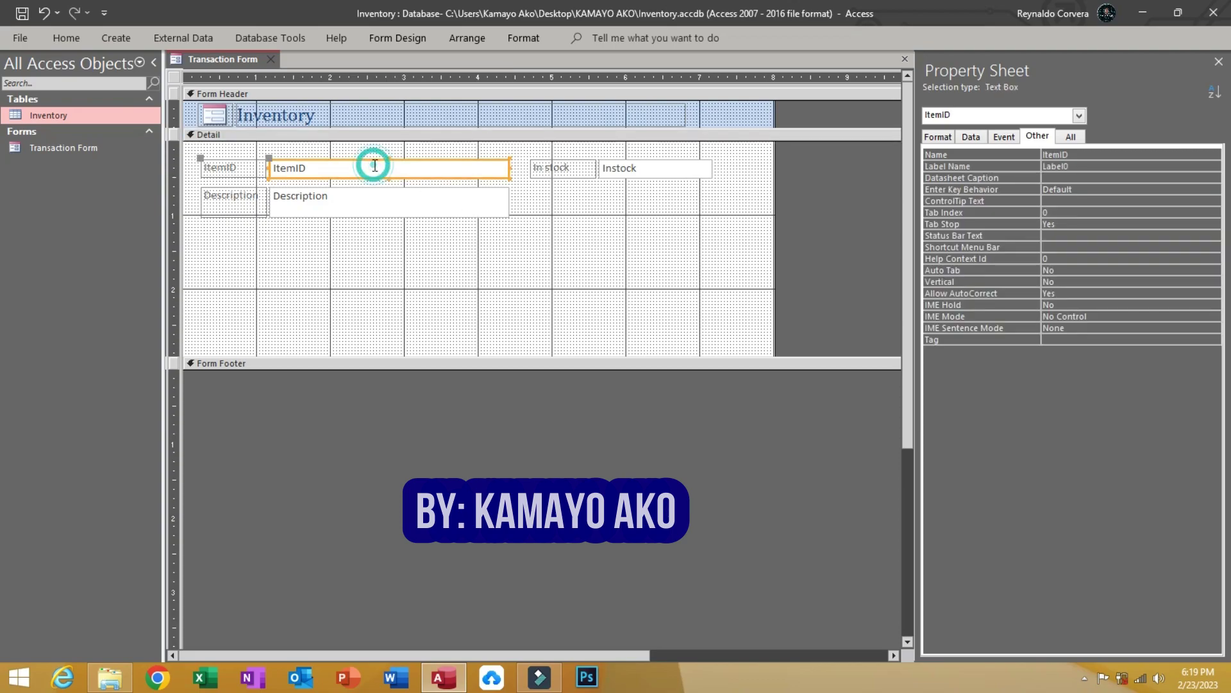
pyautogui.click(970, 136)
pyautogui.click(961, 154)
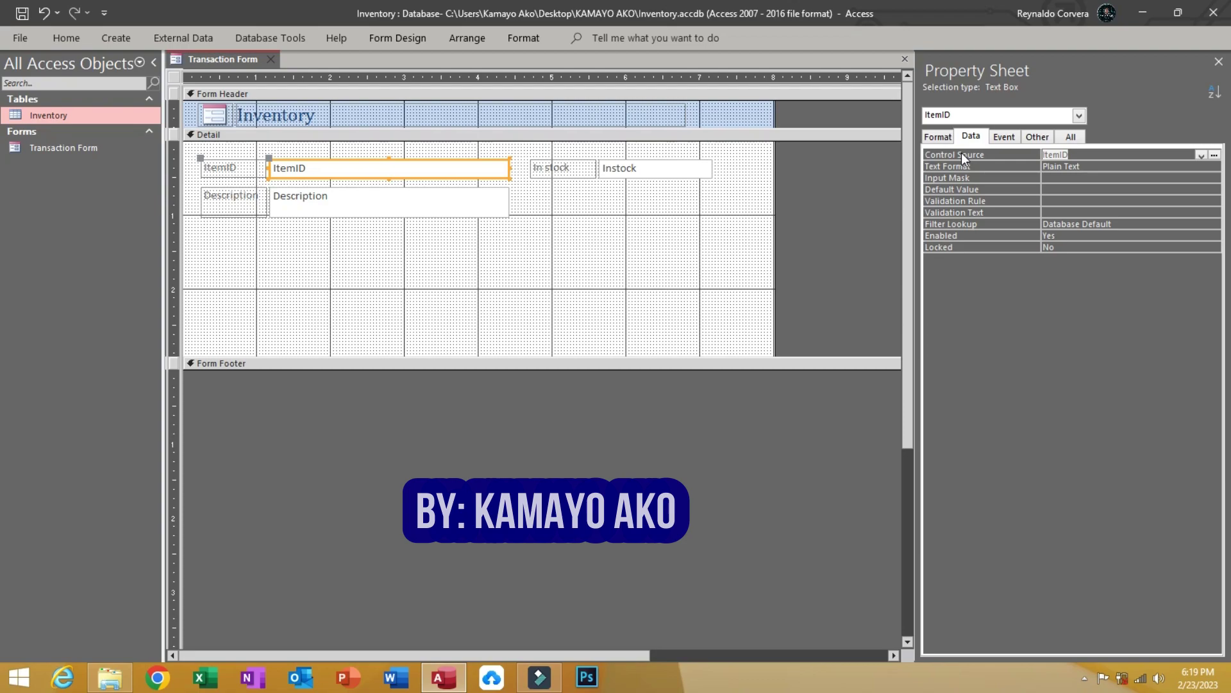
pyautogui.press('Delete')
pyautogui.press('Return')
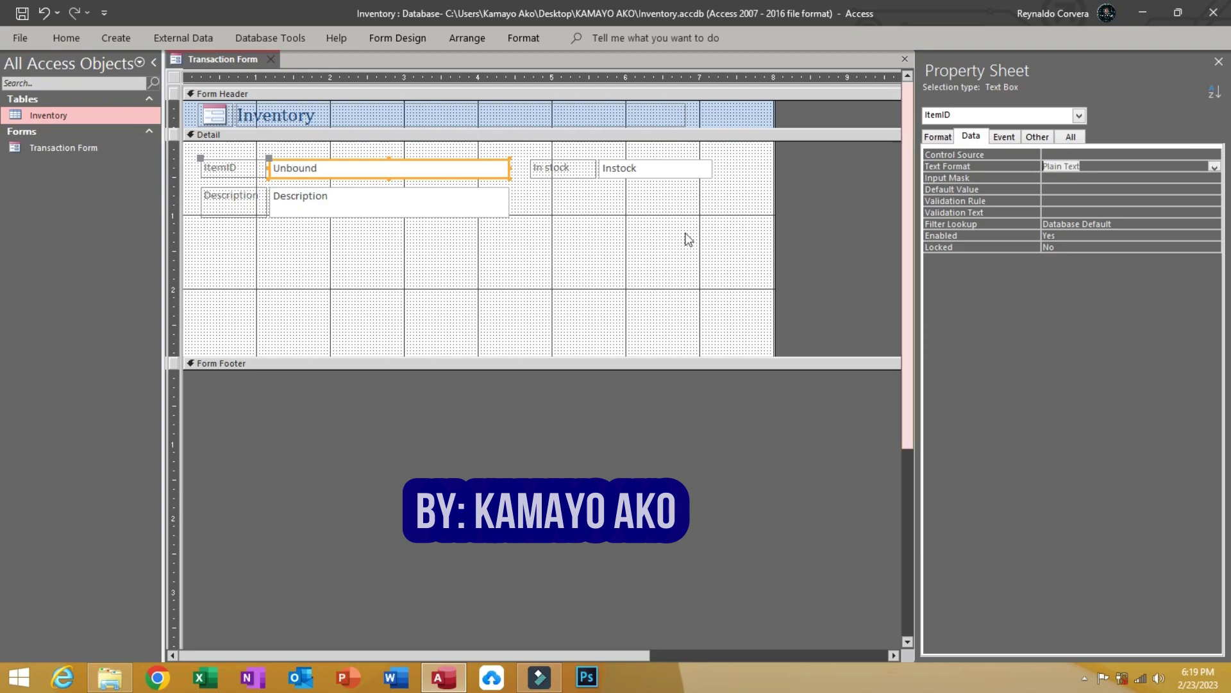
pyautogui.click(522, 281)
pyautogui.click(443, 168)
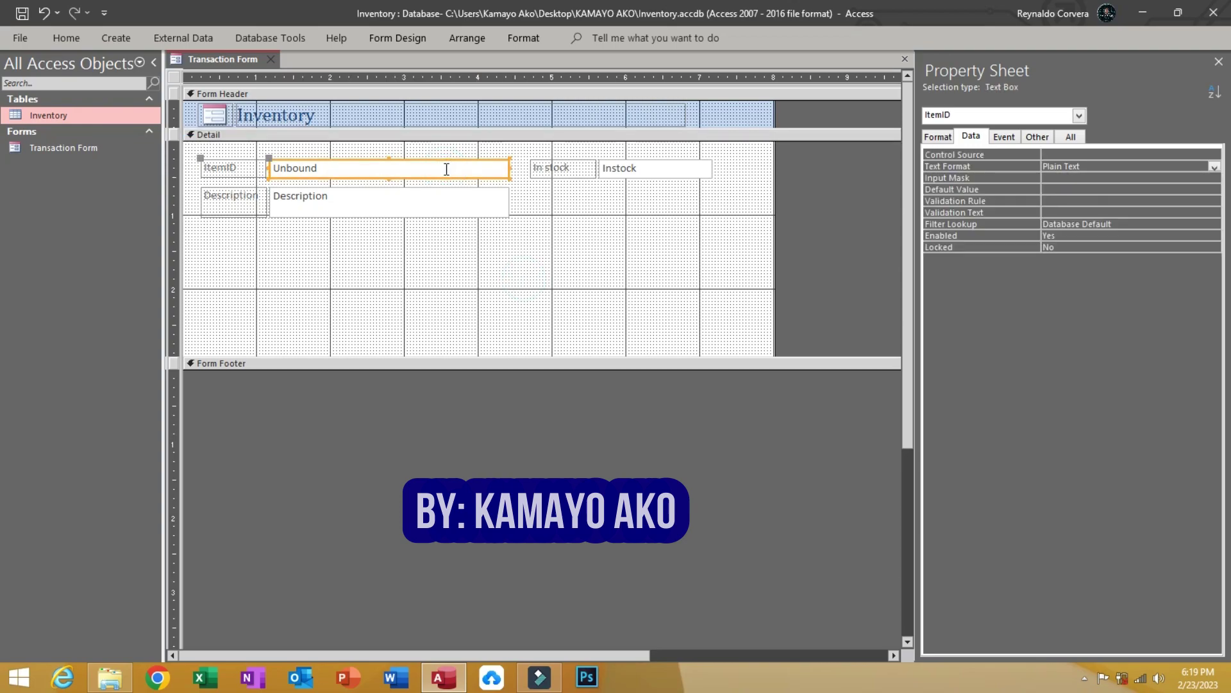
# Step: Change the ItemID text box into a combo box
pyautogui.rightClick(447, 169)
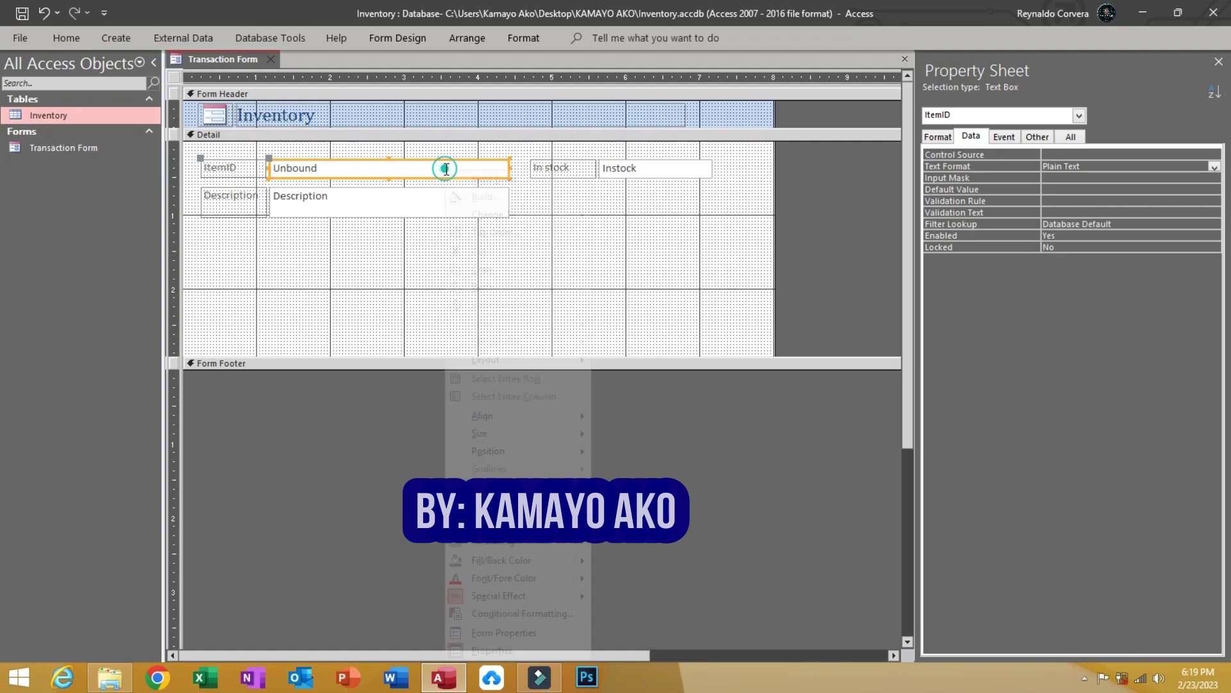
pyautogui.moveTo(504, 218)
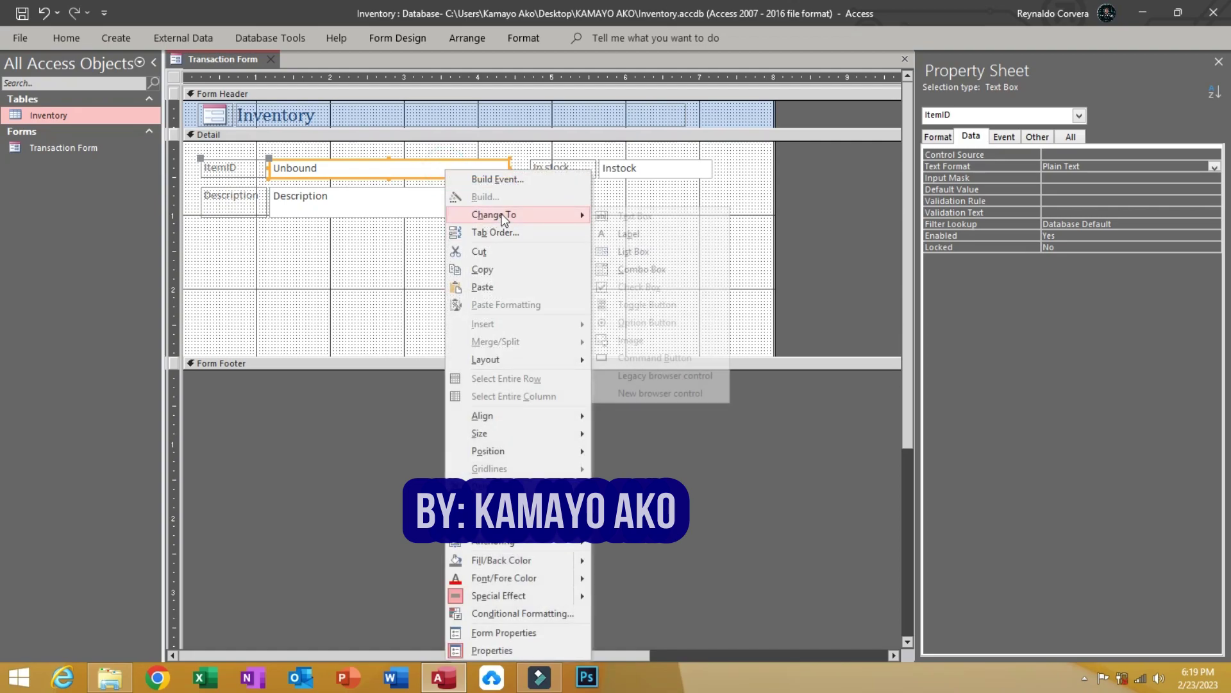
pyautogui.click(615, 272)
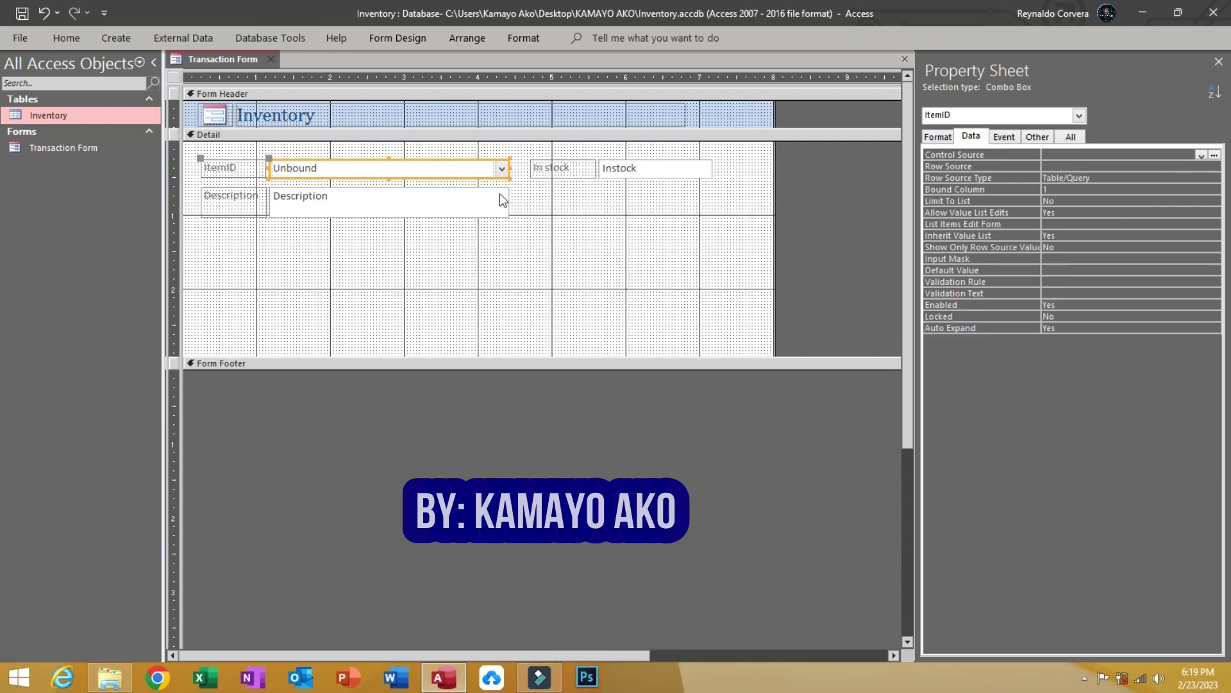
# Step: Check the Instock and Description box properties, then reselect the ItemID combo box
pyautogui.click(630, 172)
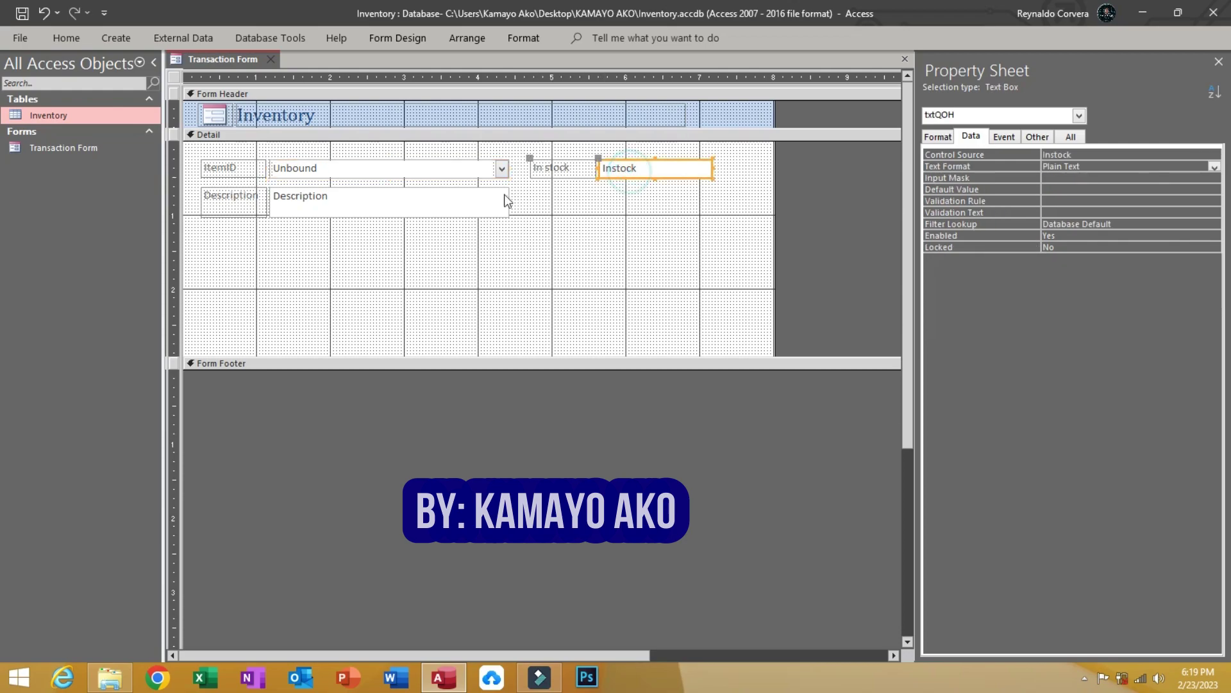
pyautogui.click(395, 205)
pyautogui.click(651, 171)
pyautogui.click(314, 201)
pyautogui.click(645, 168)
pyautogui.click(465, 168)
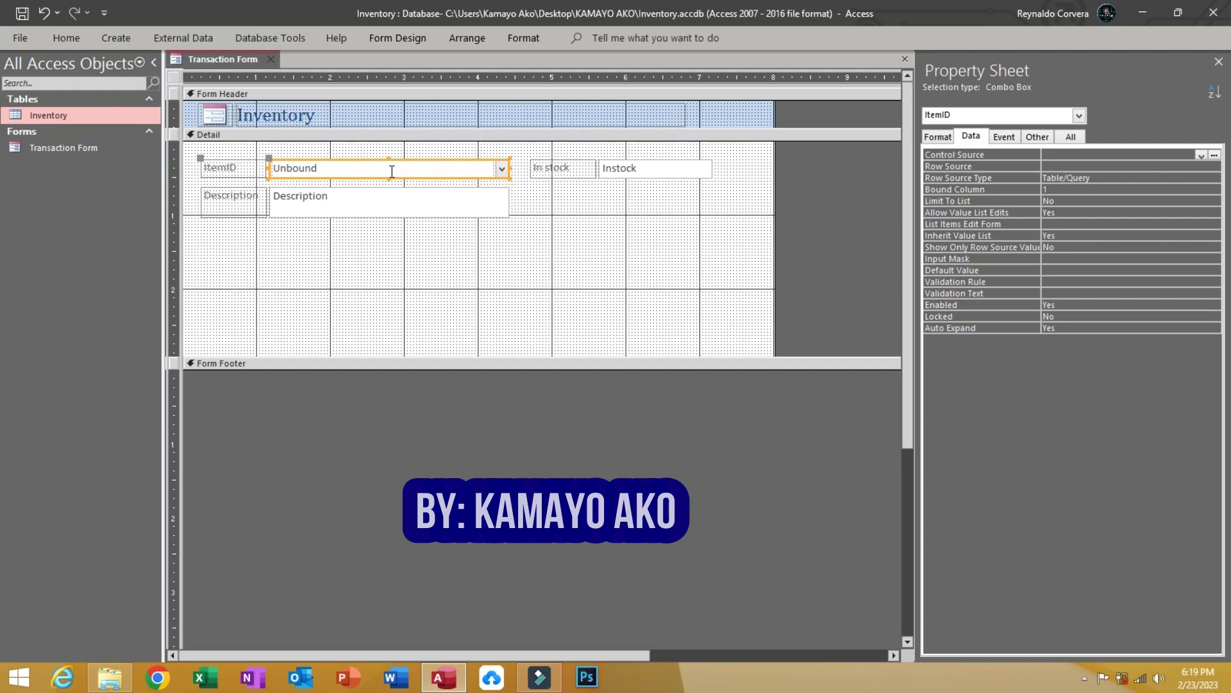
# Step: Build the combo box's Row Source as a query of ItemID and Description from Inventory
pyautogui.click(927, 168)
pyautogui.click(1214, 166)
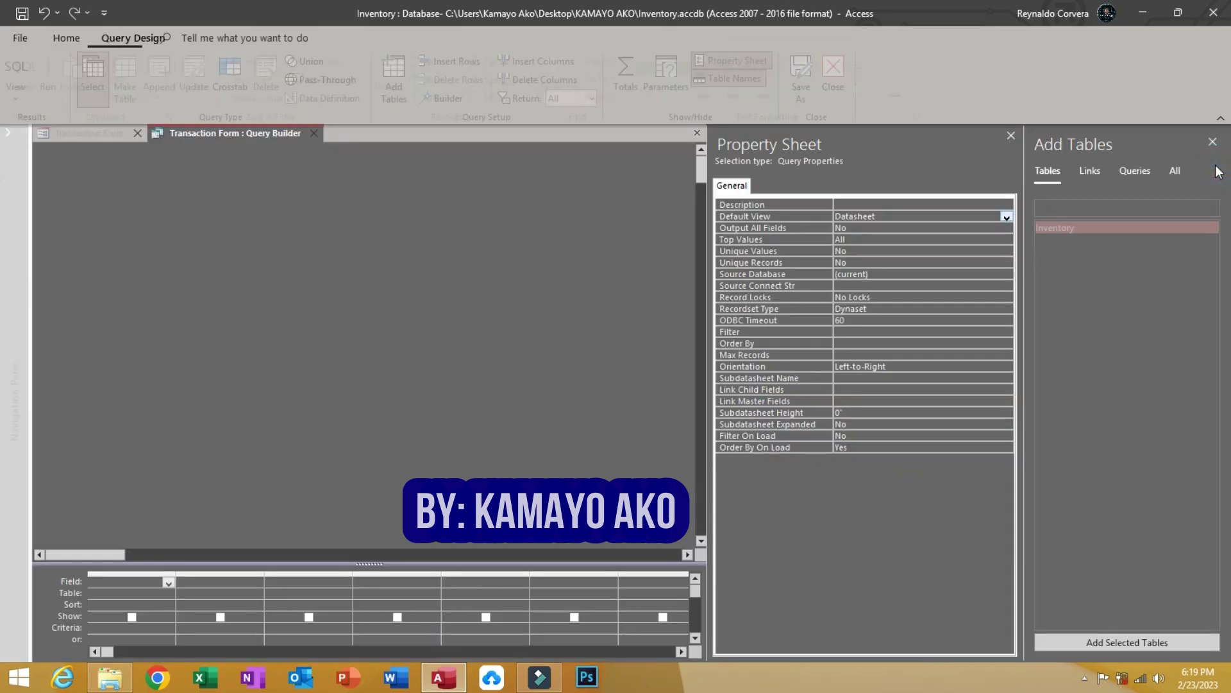
pyautogui.moveTo(1066, 229); pyautogui.dragTo(232, 300)
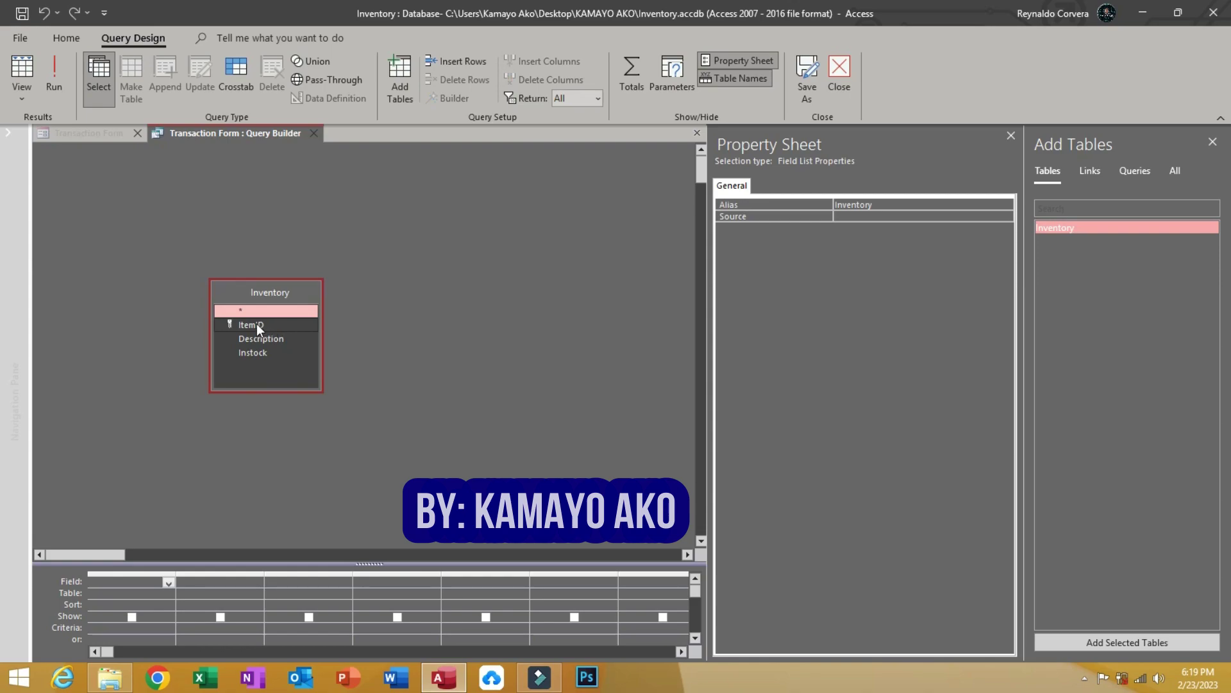
pyautogui.doubleClick(257, 324)
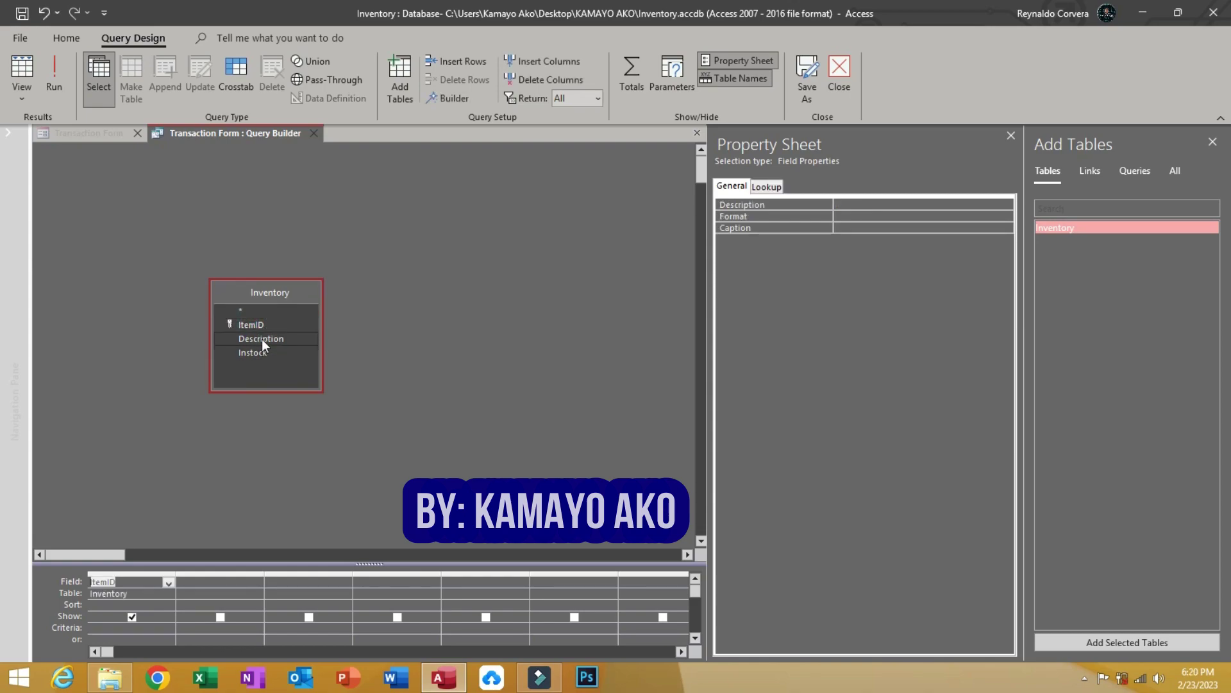
pyautogui.doubleClick(261, 339)
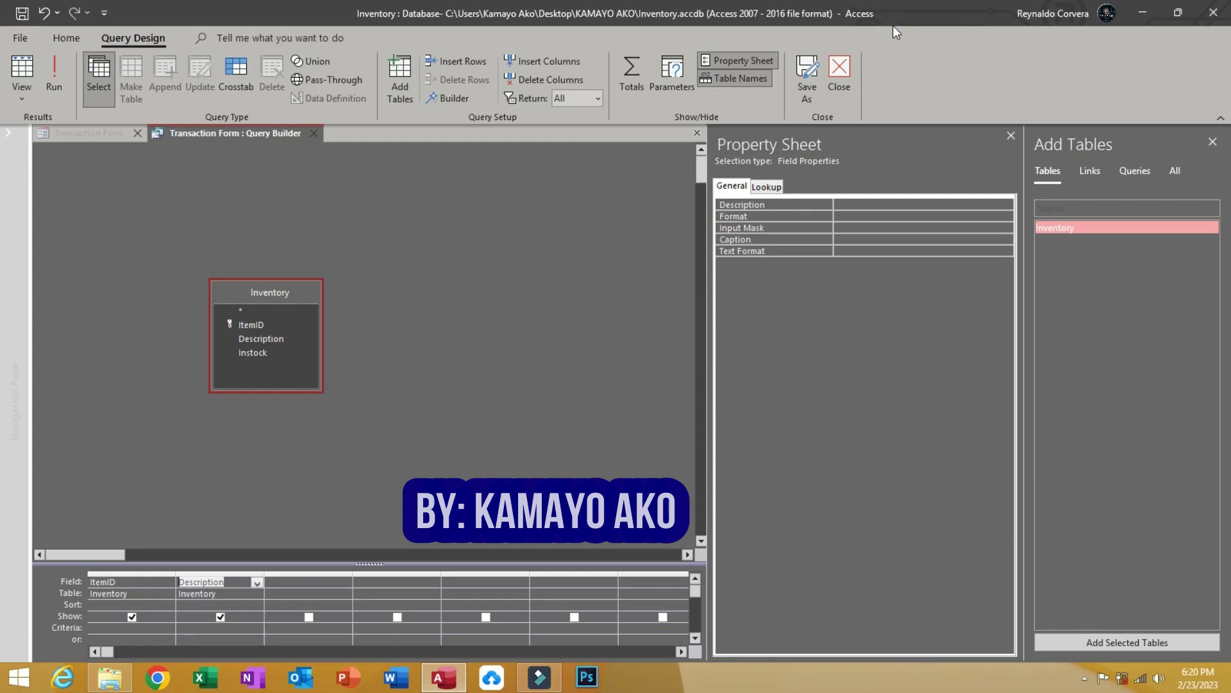
pyautogui.click(838, 72)
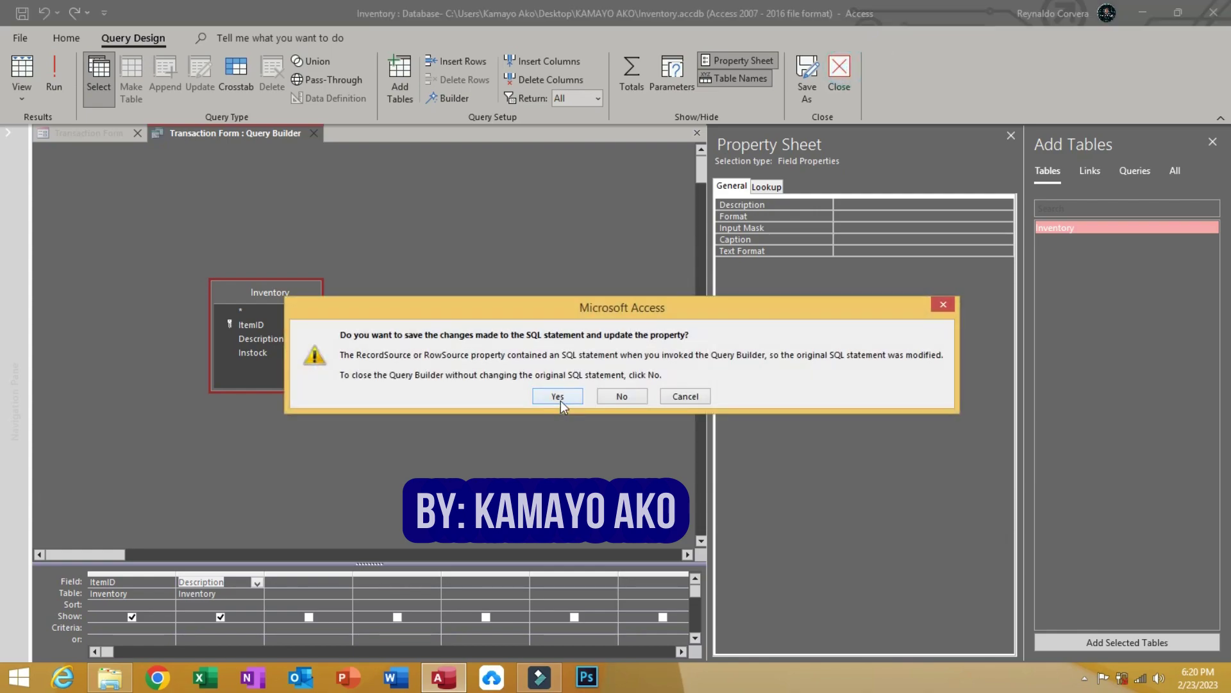
pyautogui.click(557, 396)
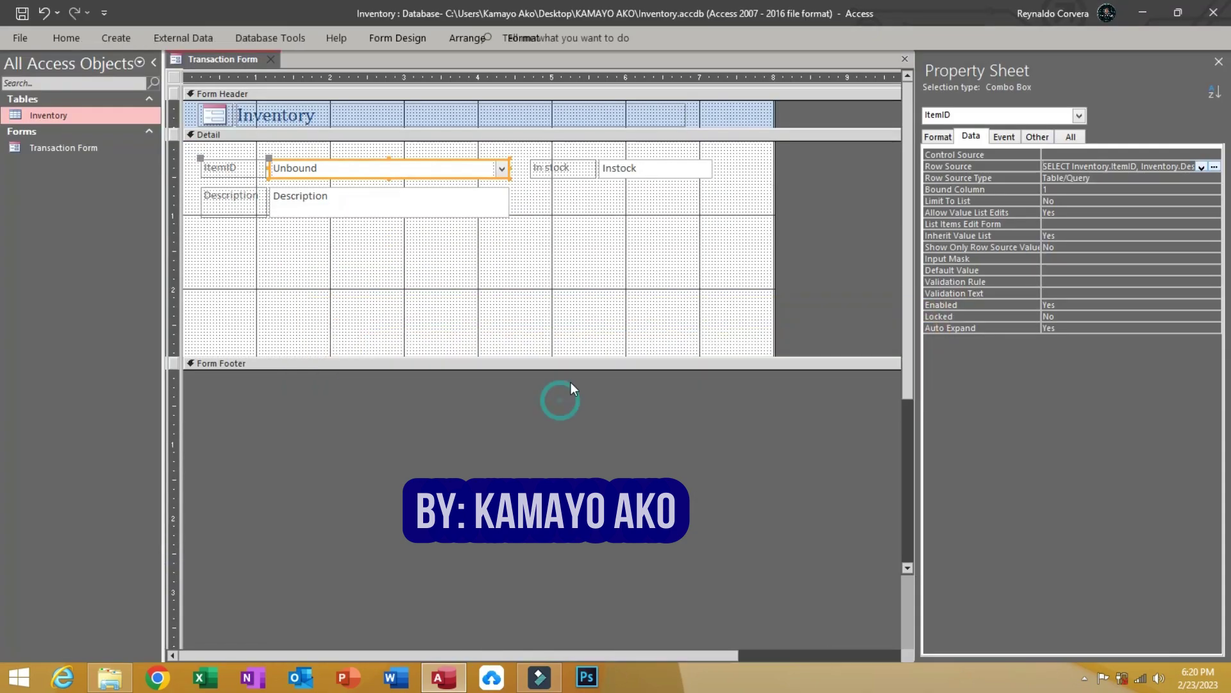
# Step: Preview the form in Form view to check the ItemID list, then return to Design view
pyautogui.click(22, 13)
pyautogui.click(67, 39)
pyautogui.click(15, 69)
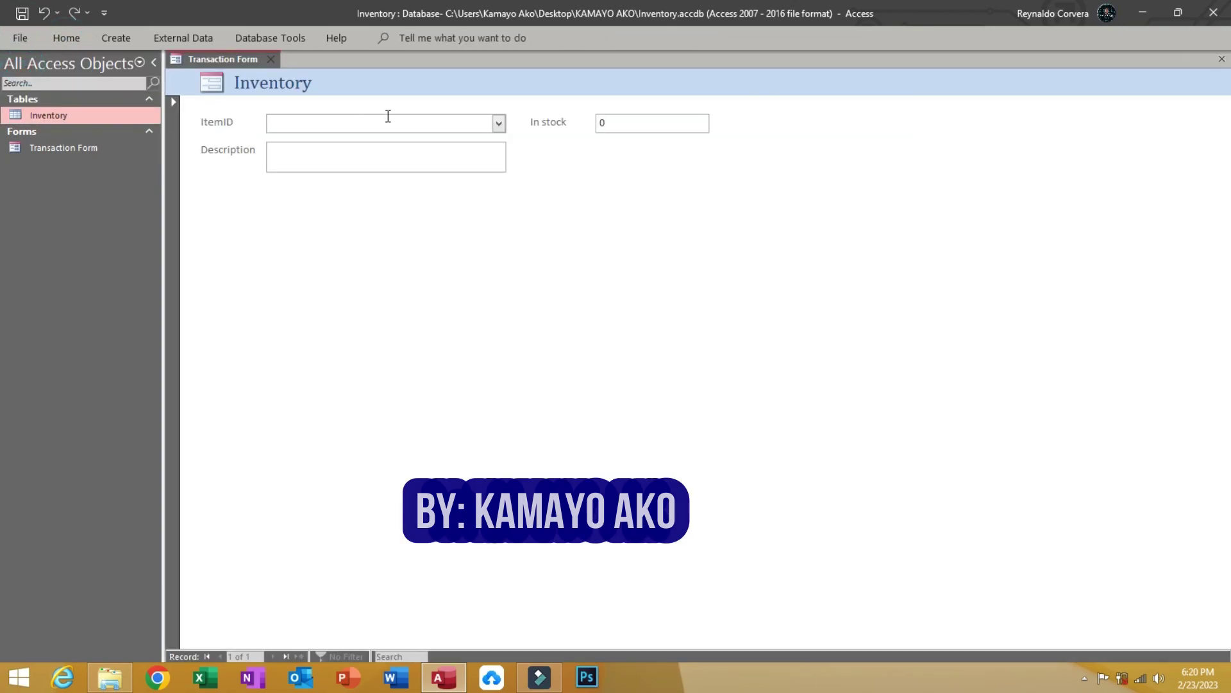
pyautogui.click(498, 124)
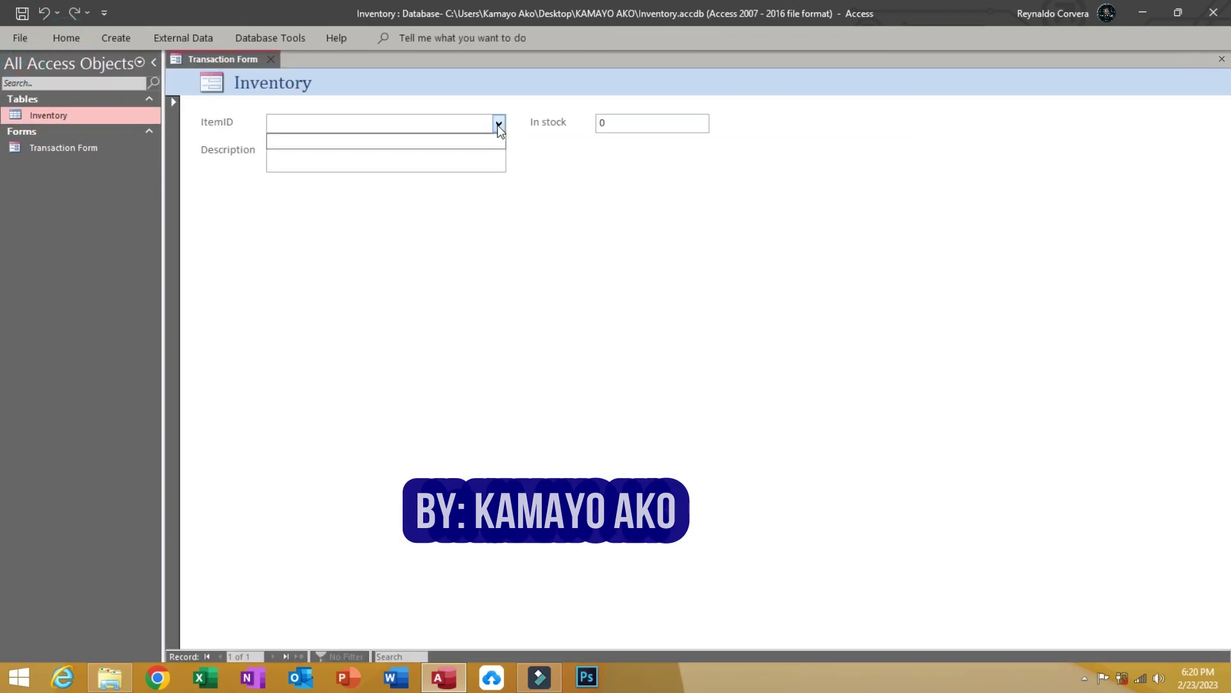
pyautogui.rightClick(527, 87)
pyautogui.click(556, 143)
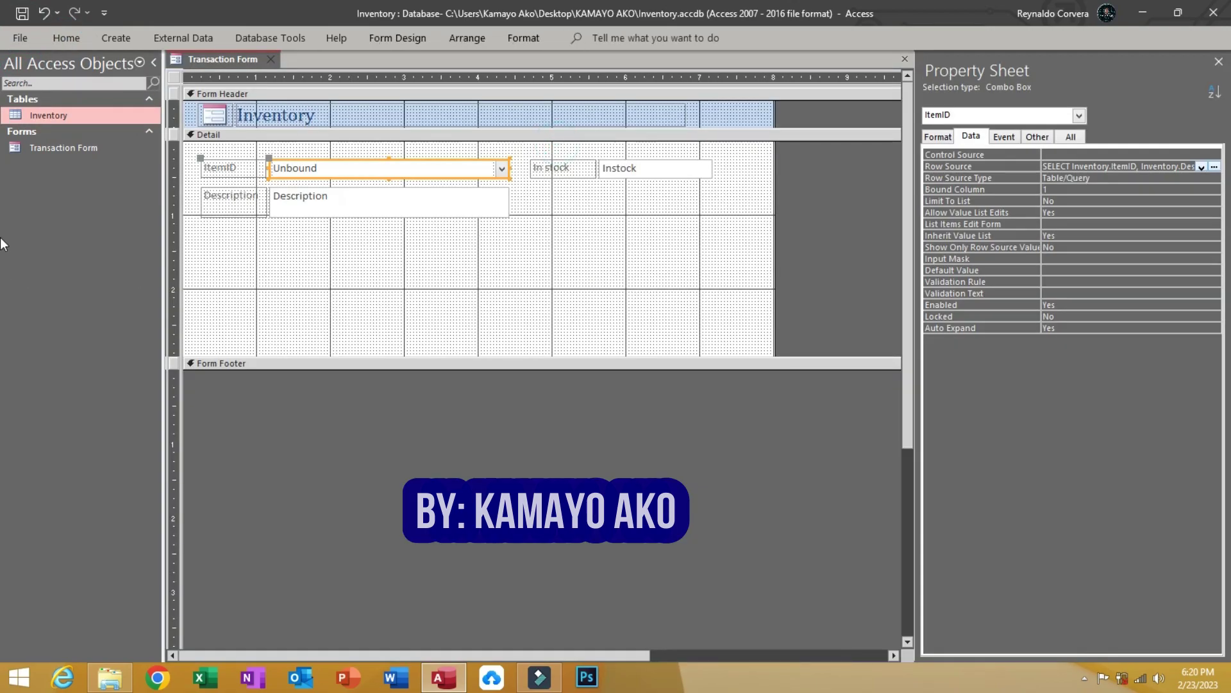
# Step: Open the Inventory table, widen its Description column and save the layout change
pyautogui.doubleClick(49, 115)
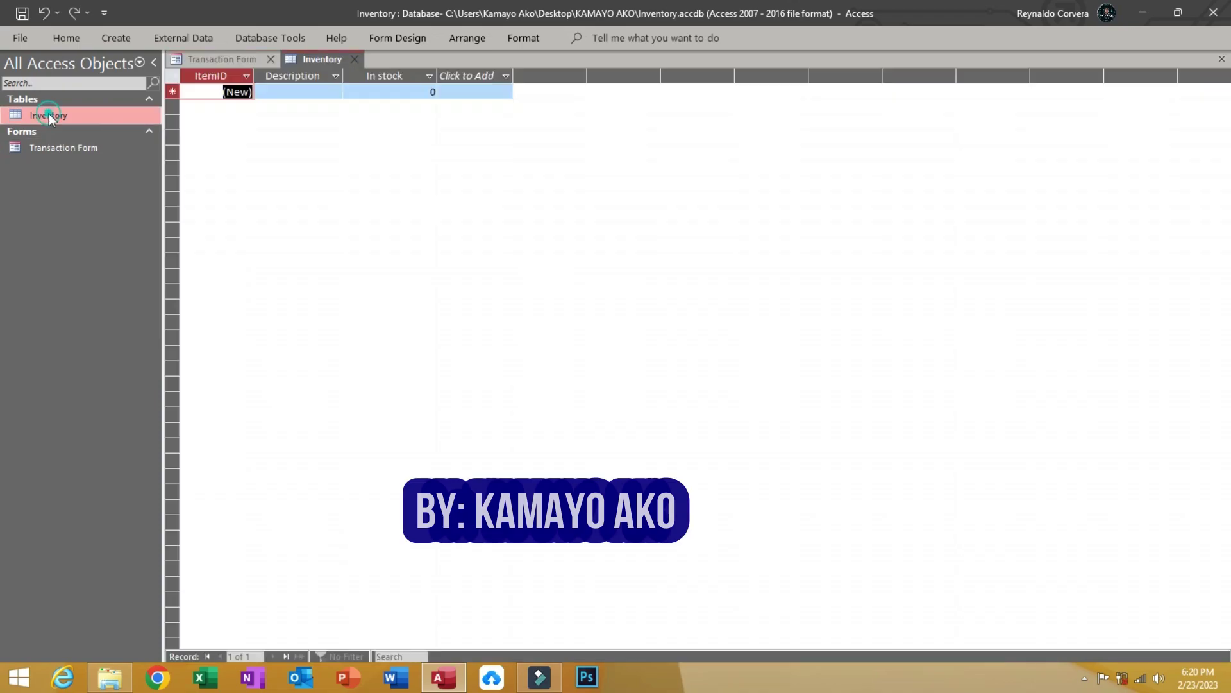
pyautogui.click(297, 92)
pyautogui.moveTo(343, 76); pyautogui.dragTo(368, 77)
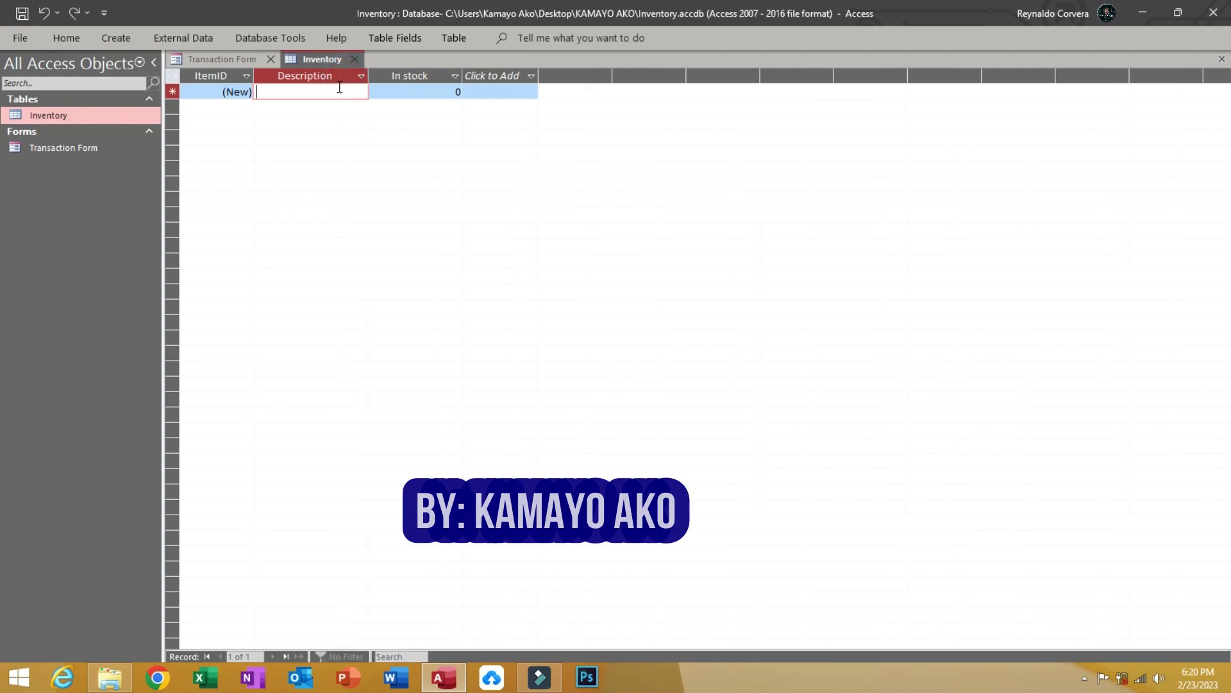
pyautogui.hotkey('ctrl', 'w')
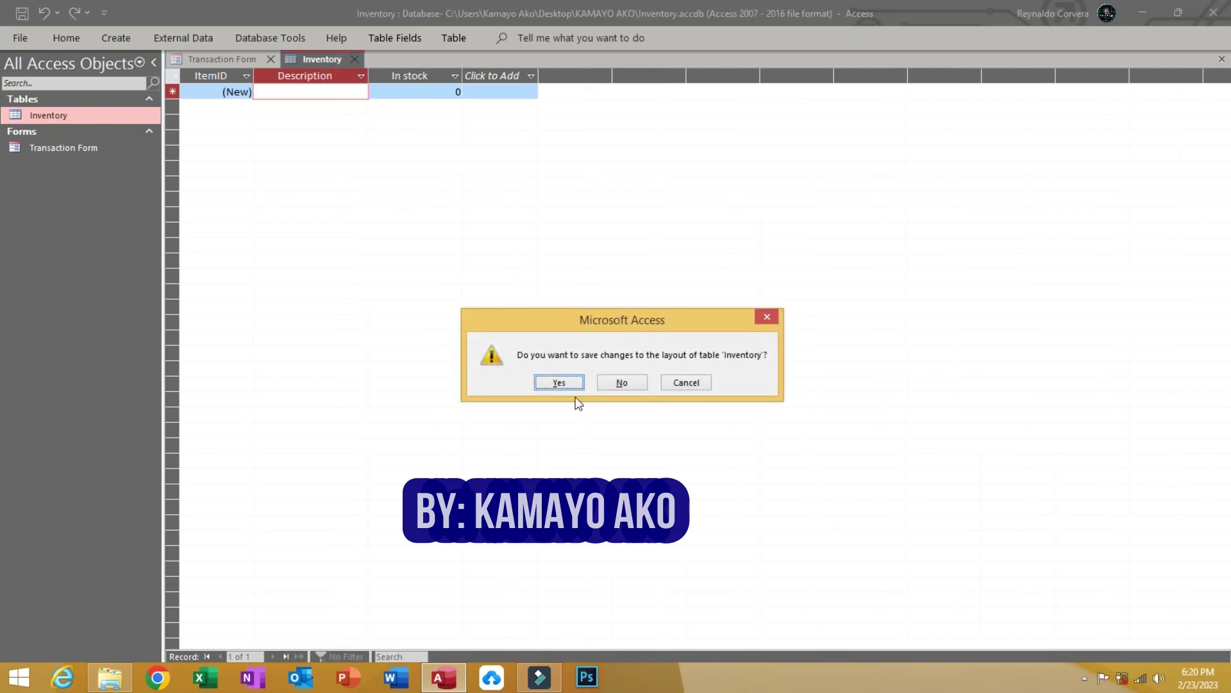
pyautogui.click(686, 383)
# Step: Enter Water, Milk and Sugar as Inventory descriptions, then close the table keeping its layout
pyautogui.write('Water')
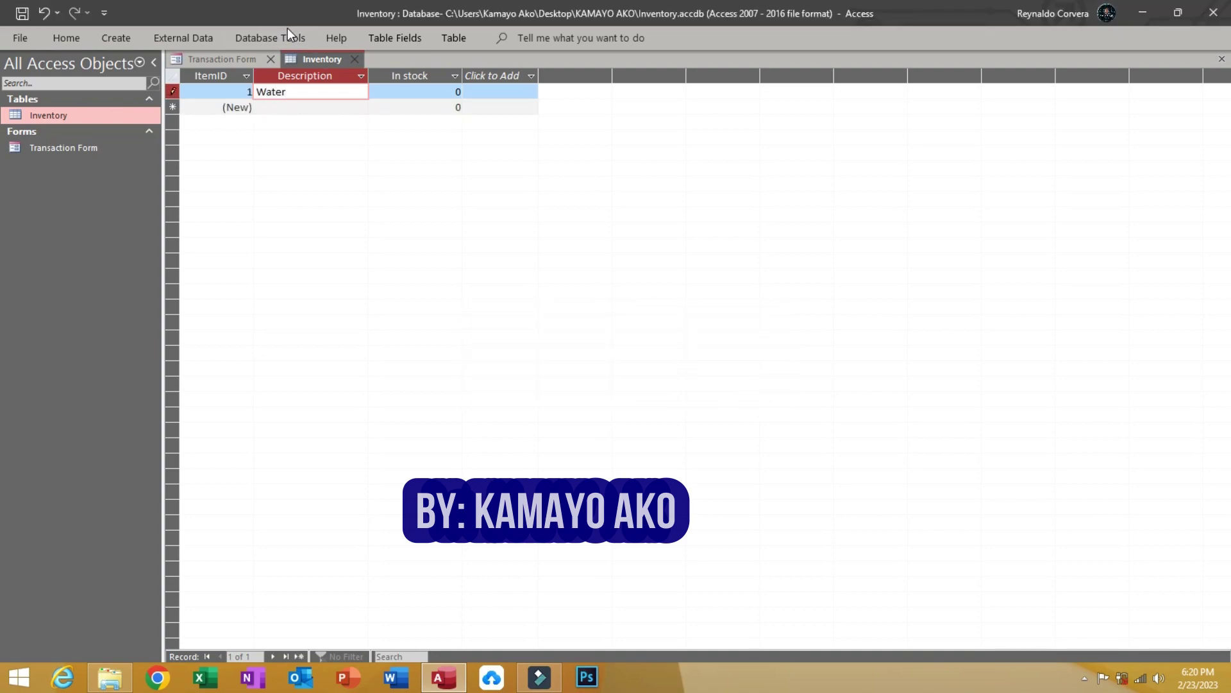
pyautogui.press('Down')
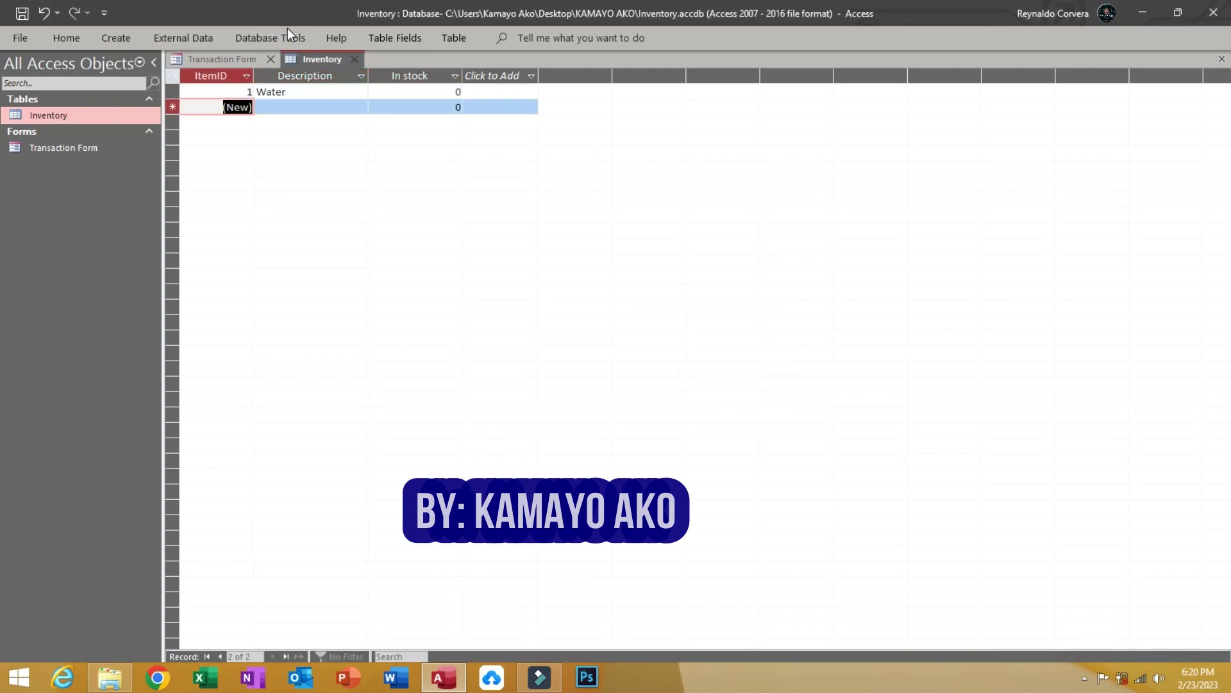
pyautogui.write('Milk')
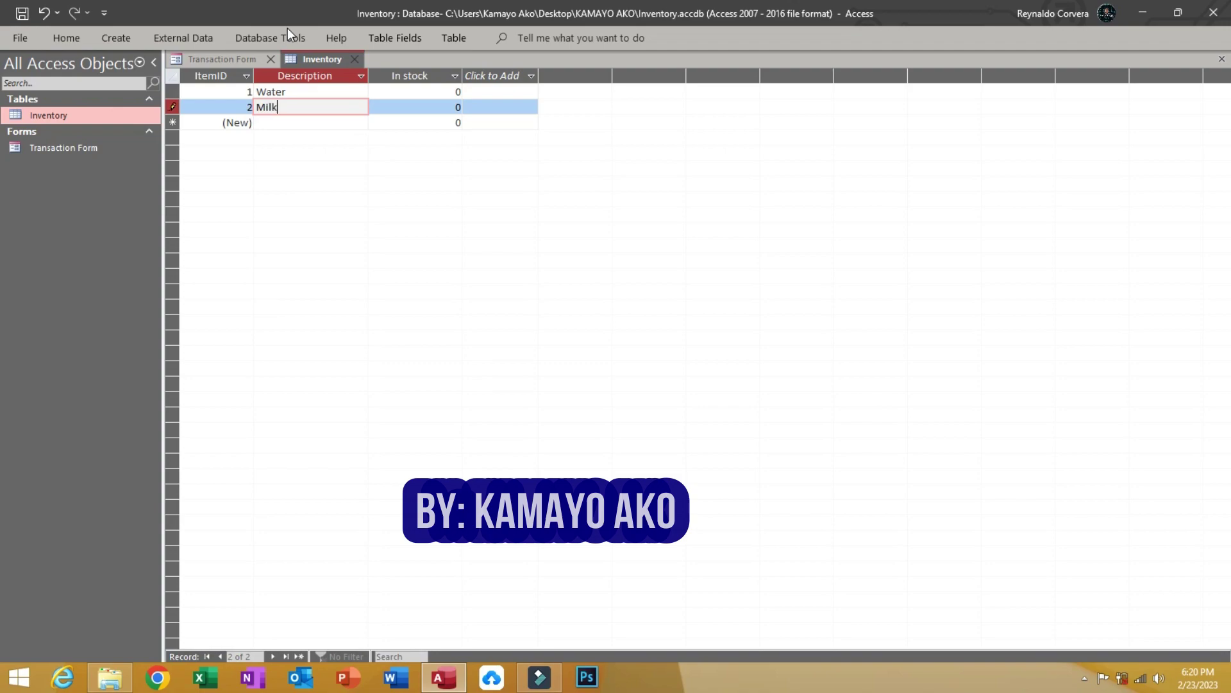
pyautogui.press('Tab')
pyautogui.press('Tab')
pyautogui.press('Tab')
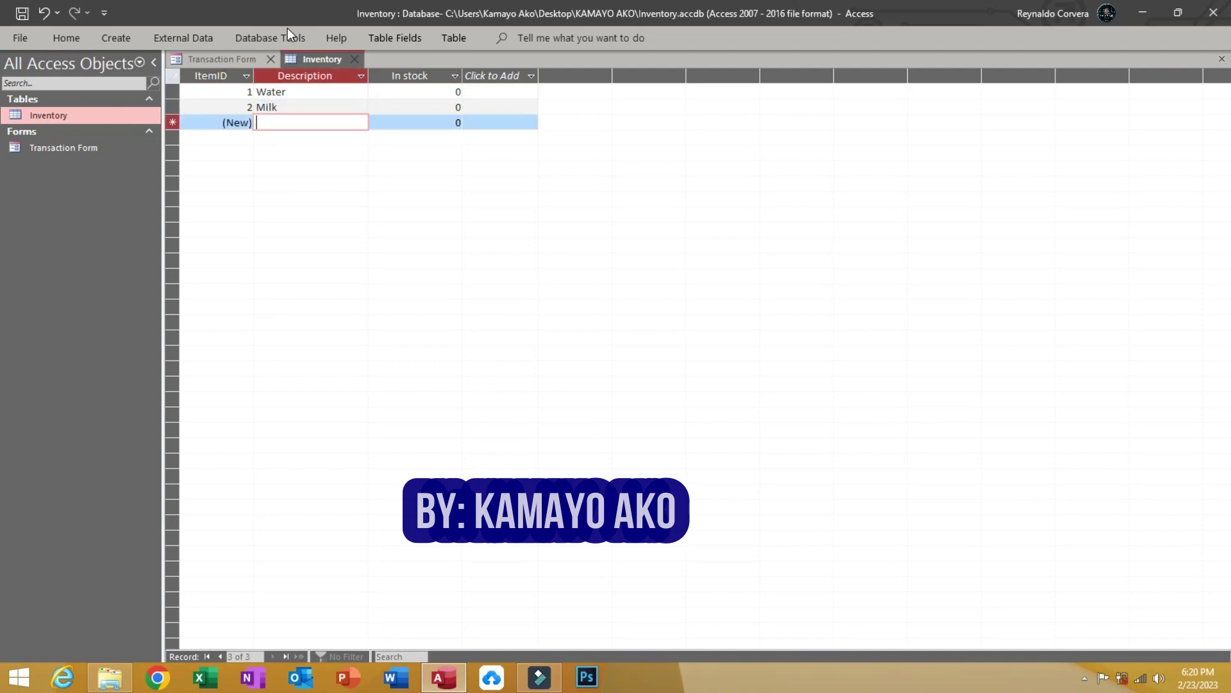
pyautogui.write('Sugar')
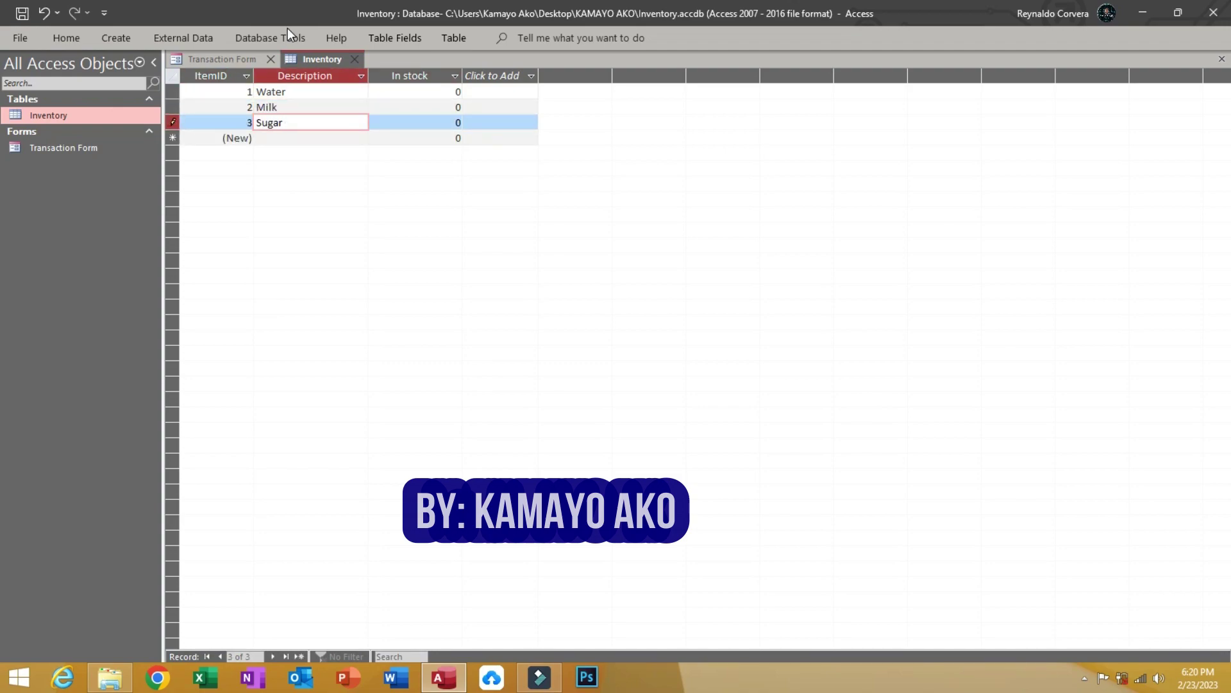
pyautogui.press('Tab')
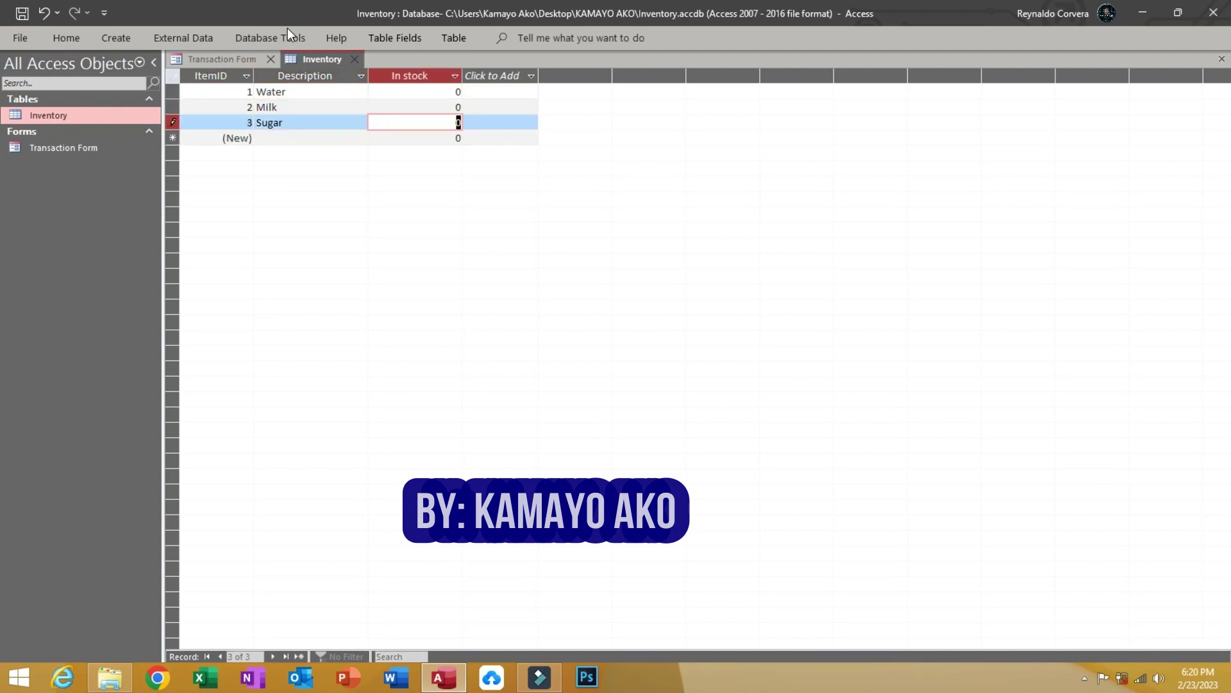
pyautogui.click(356, 56)
pyautogui.click(566, 387)
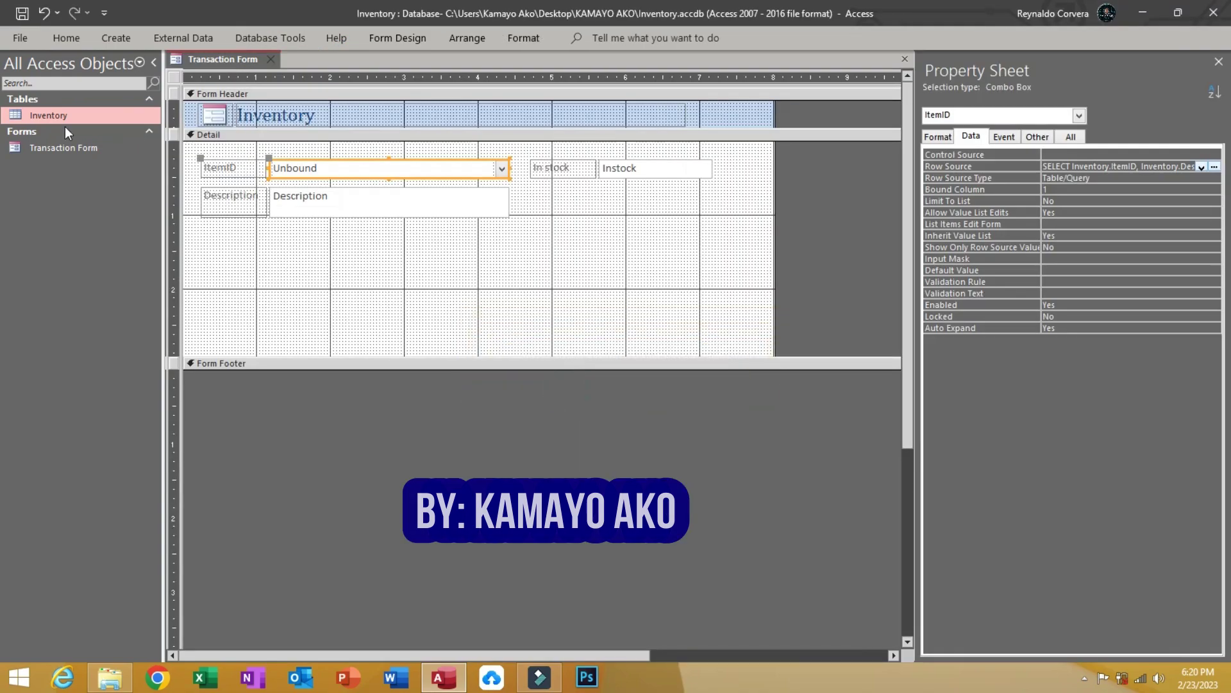
# Step: Switch the Transaction Form to Form view and check the ItemID list
pyautogui.click(75, 41)
pyautogui.click(23, 70)
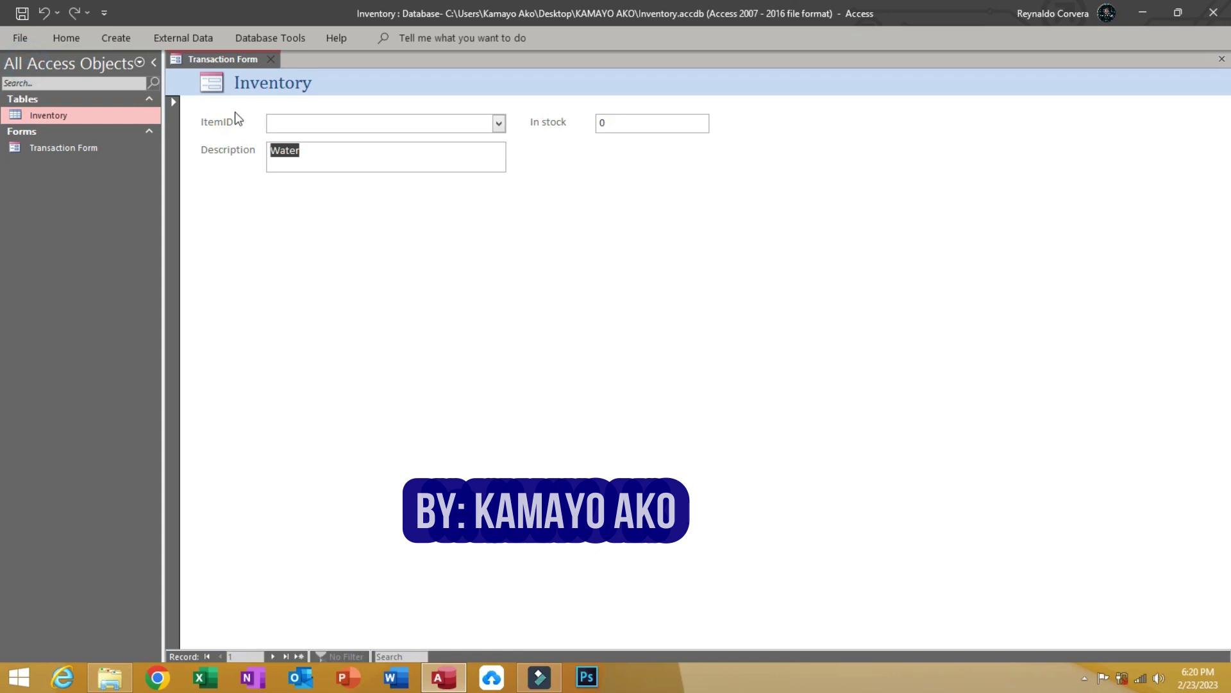
pyautogui.click(500, 125)
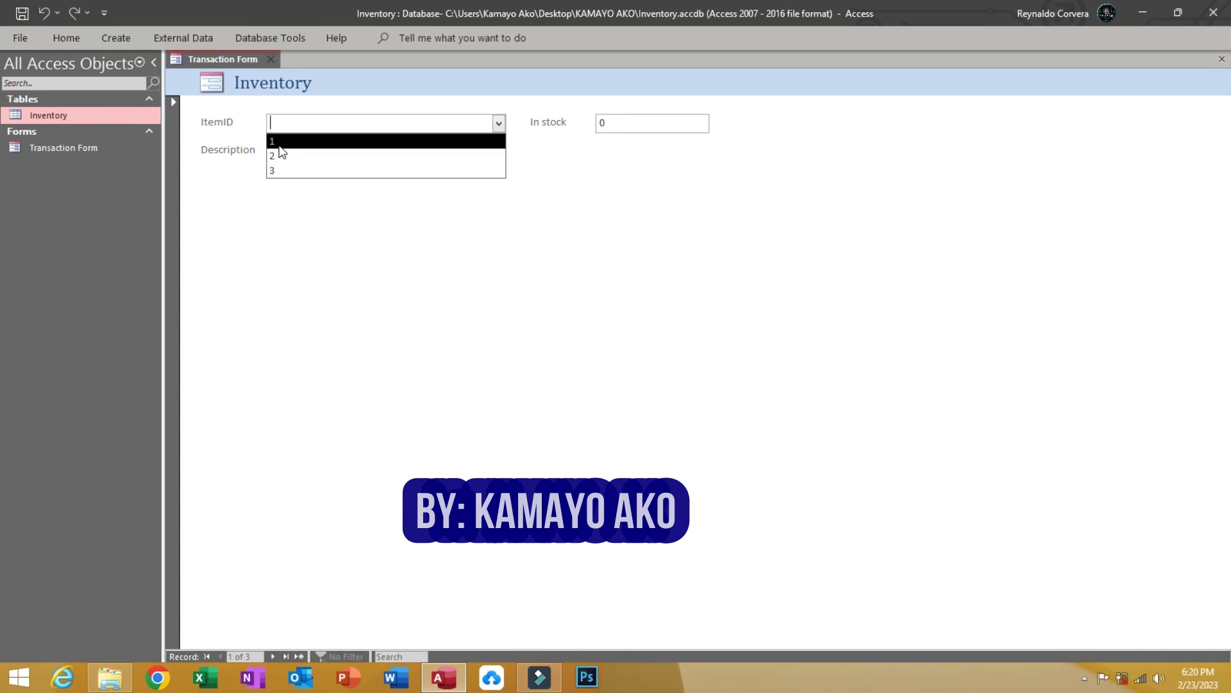
pyautogui.click(80, 112)
# Step: Open the Inventory table in design view, dismiss the read-only warning and close it
pyautogui.doubleClick(80, 112)
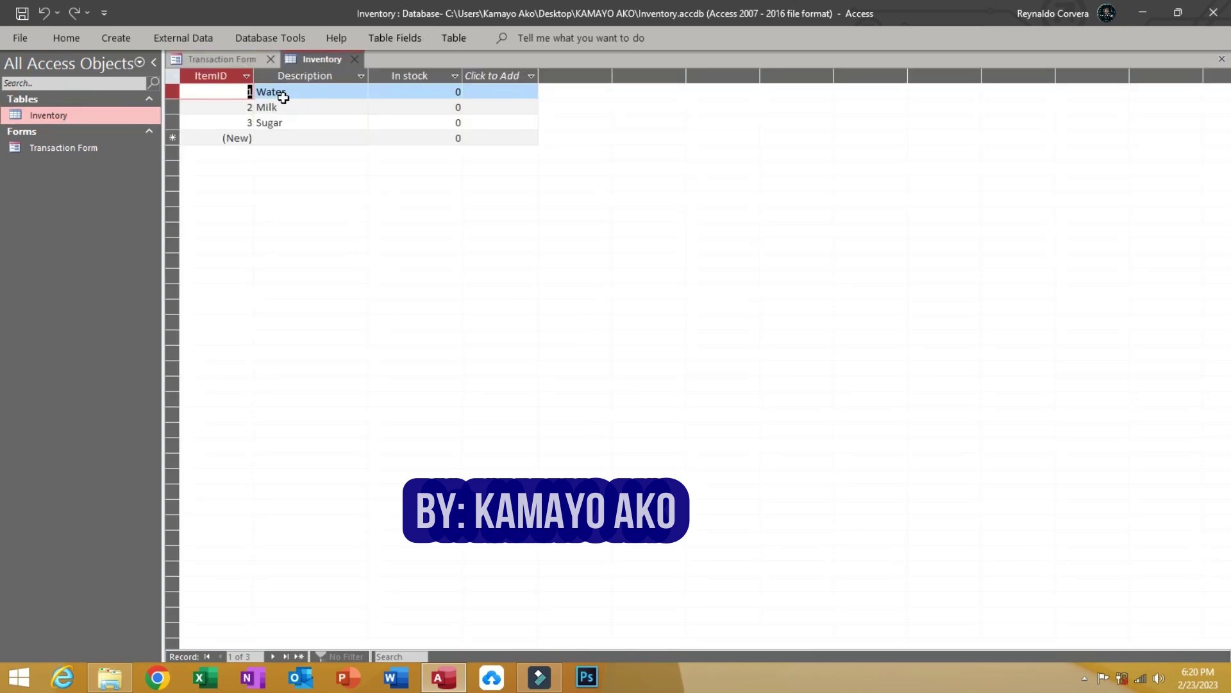
pyautogui.rightClick(71, 116)
pyautogui.click(109, 145)
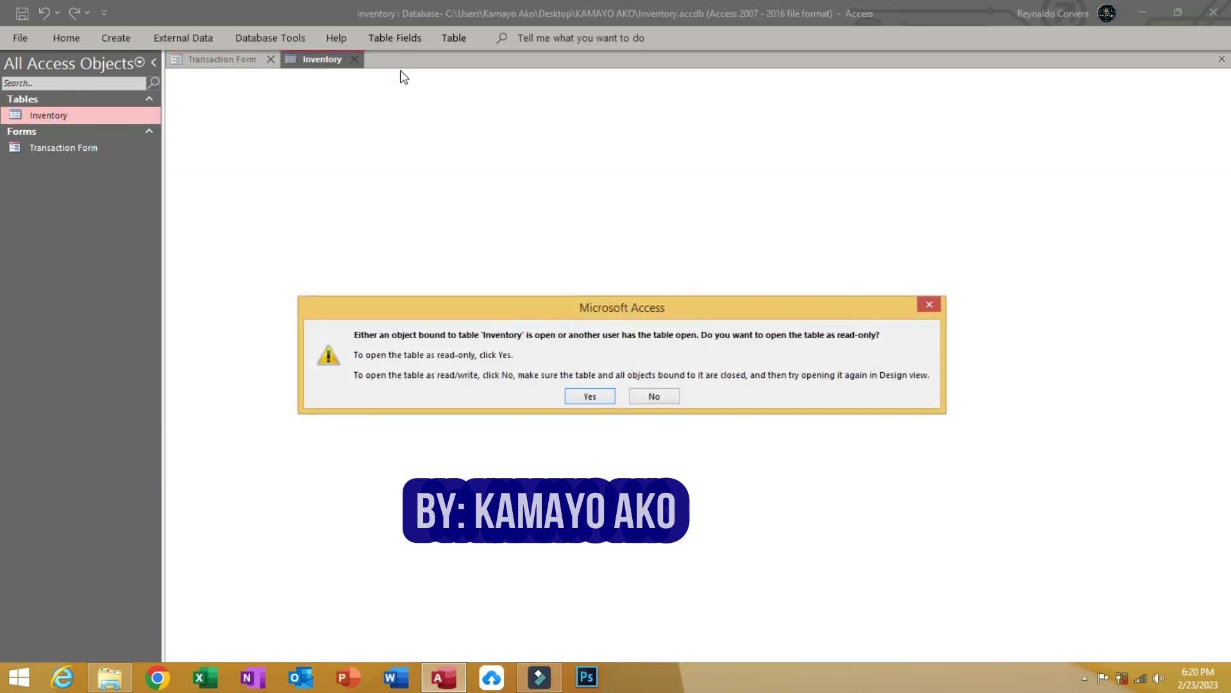
pyautogui.press('Escape')
pyautogui.click(354, 59)
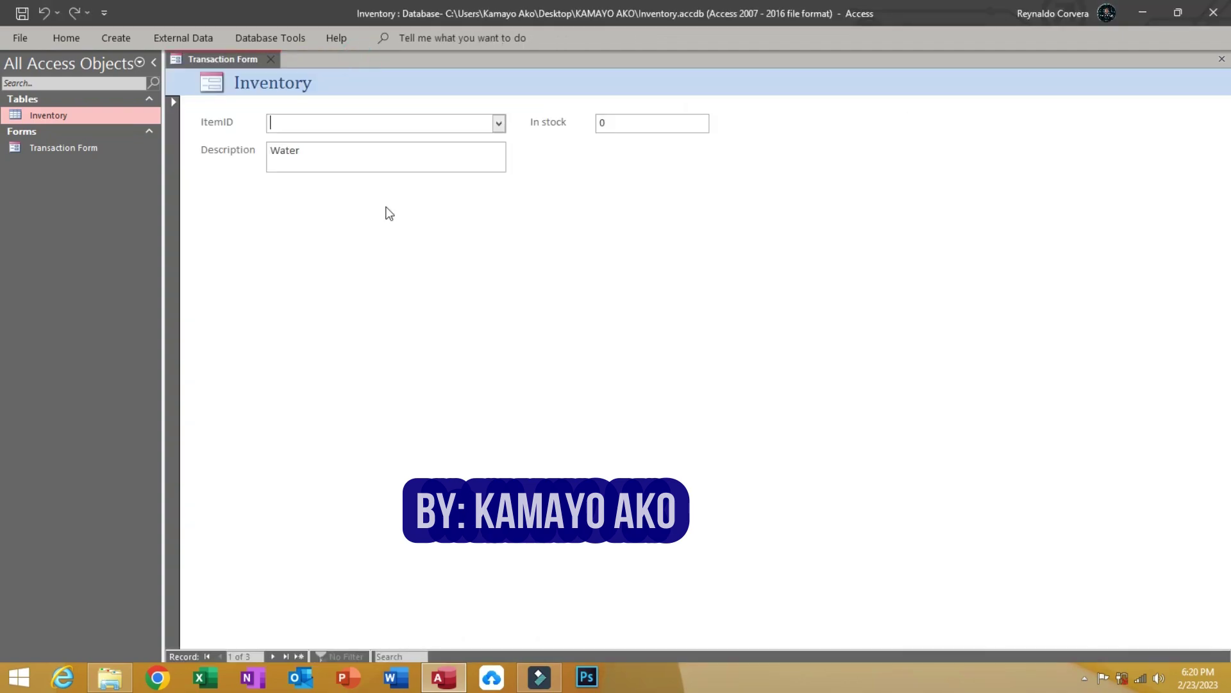
# Step: Pick ItemID values 2, 3 and then 1 on the form
pyautogui.click(499, 122)
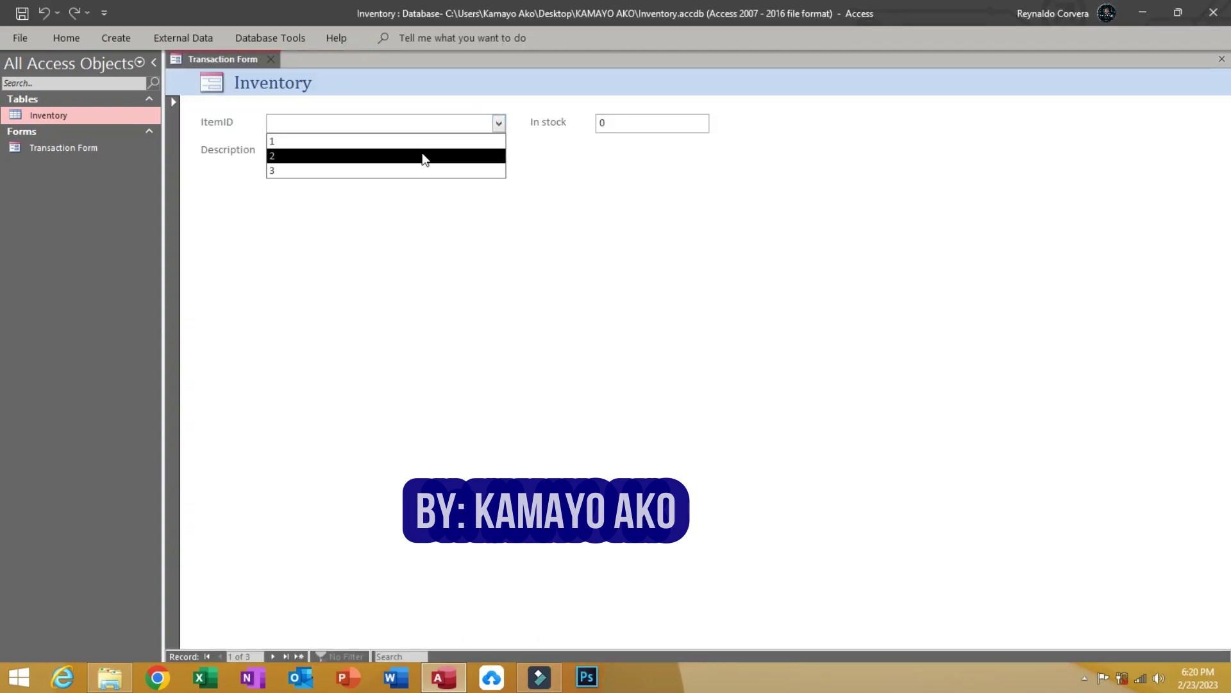
pyautogui.click(423, 156)
pyautogui.click(499, 122)
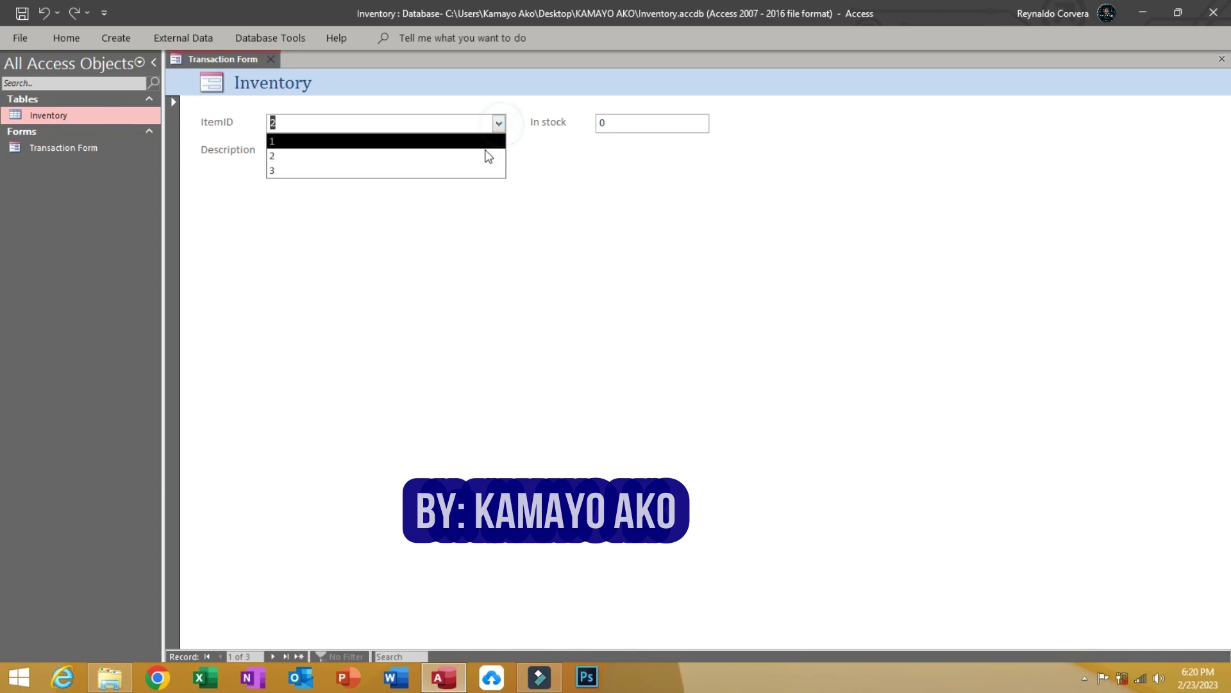
pyautogui.click(477, 170)
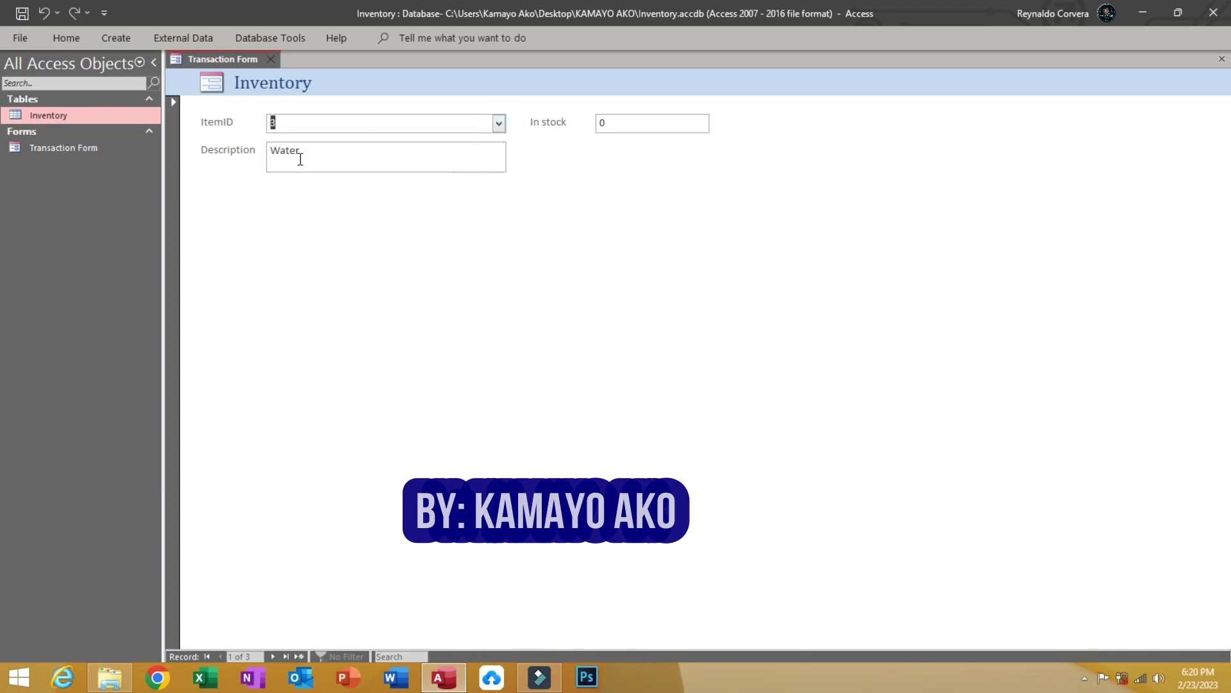
pyautogui.click(495, 125)
pyautogui.click(440, 146)
# Step: In design view set ItemID's Column Count to 2 and Column Widths to 0;2, then return to Form view
pyautogui.rightClick(378, 230)
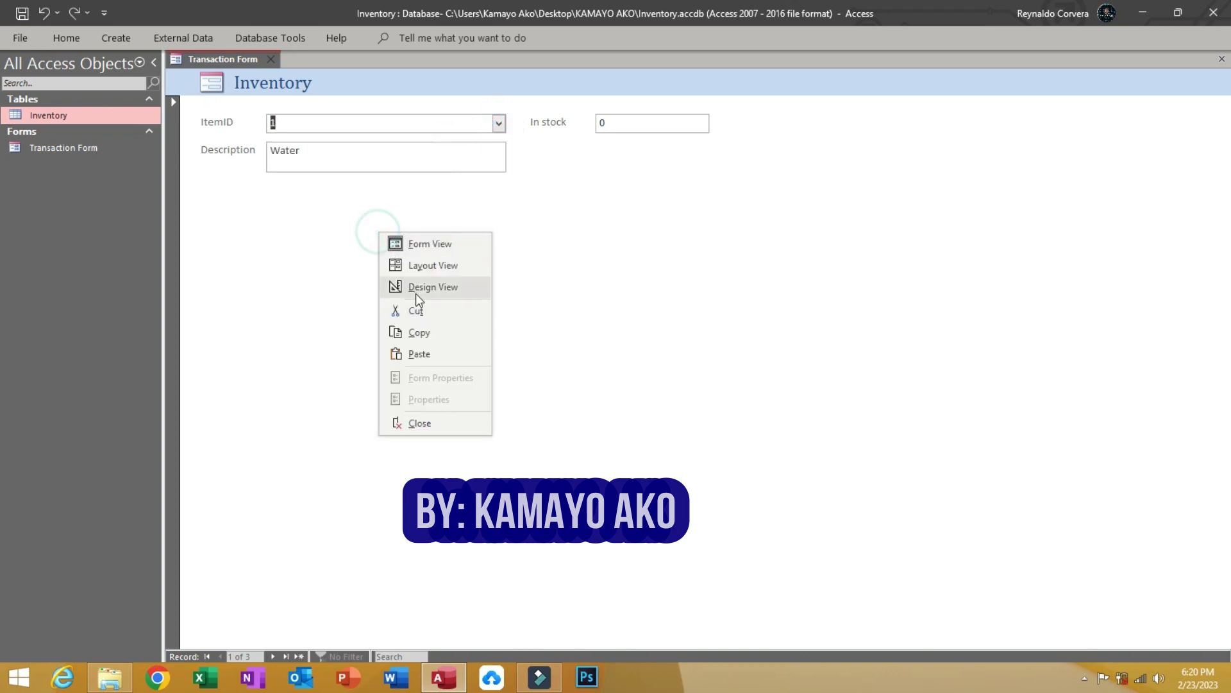
pyautogui.click(416, 289)
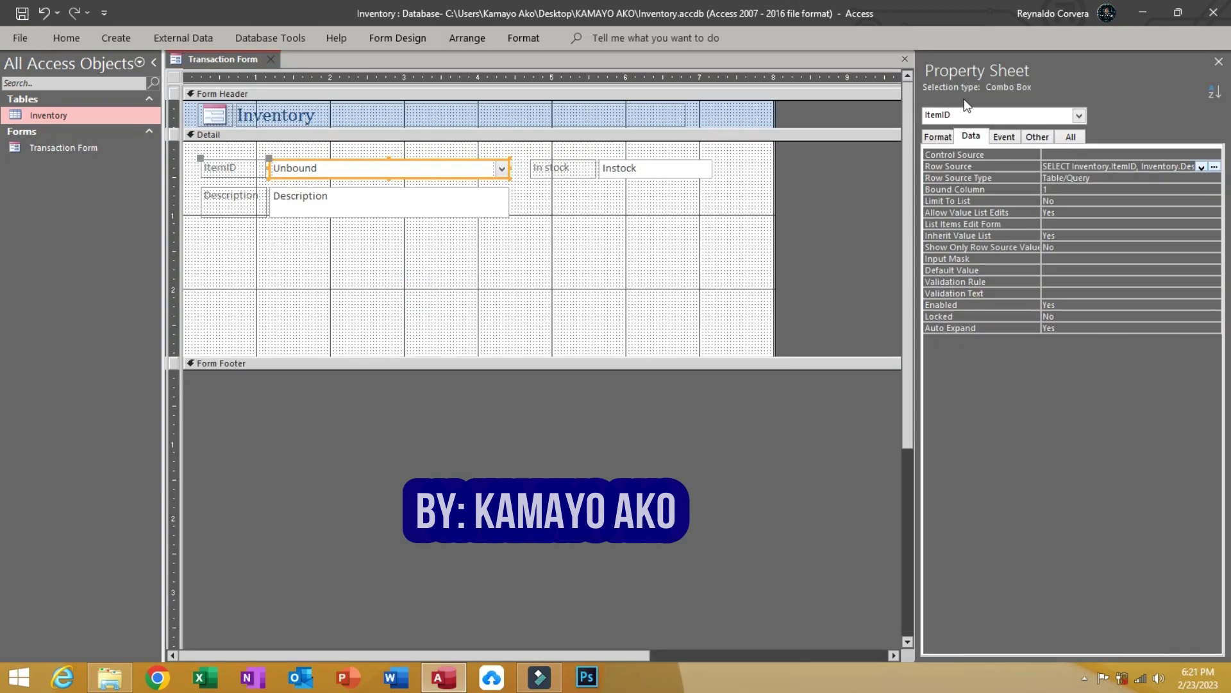
pyautogui.click(942, 137)
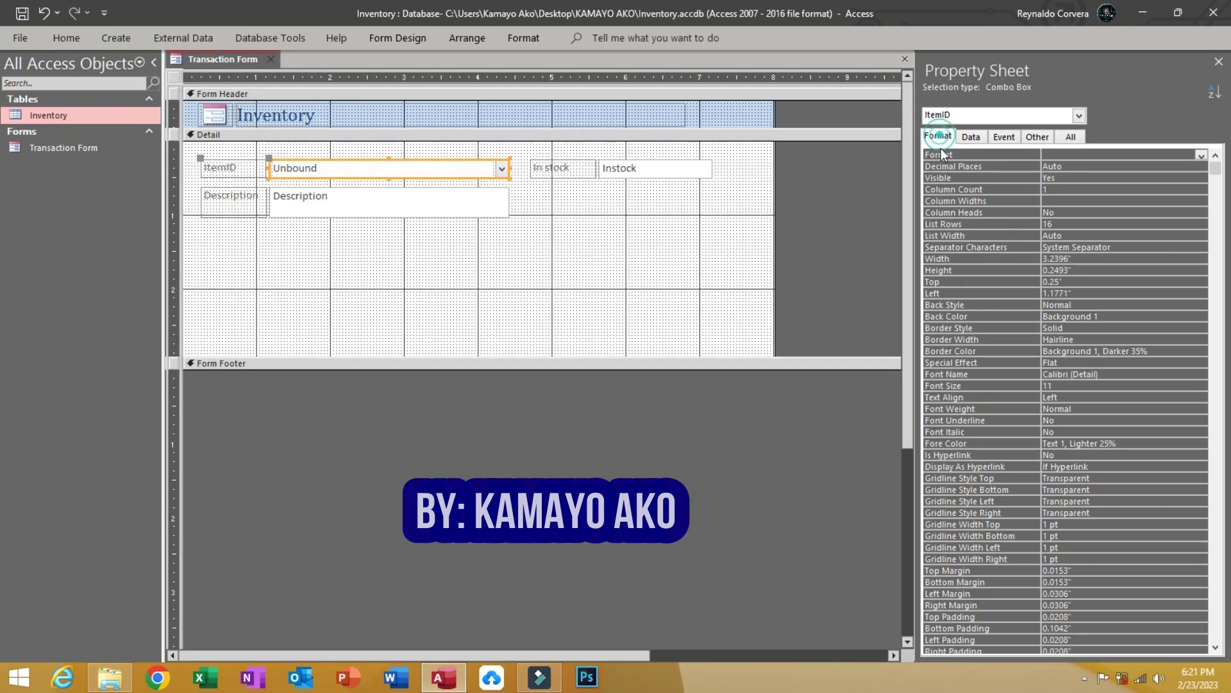
pyautogui.click(946, 188)
pyautogui.write('2')
pyautogui.write('0')
pyautogui.write(';2')
pyautogui.press('Return')
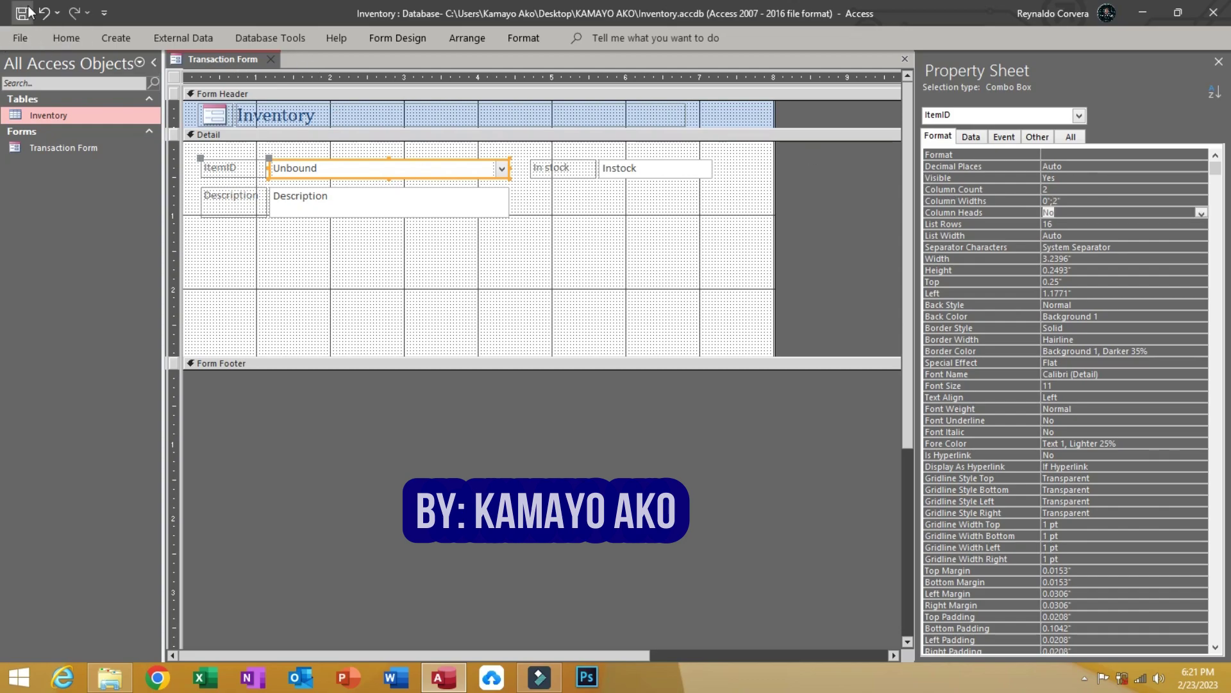
pyautogui.click(65, 36)
pyautogui.click(23, 70)
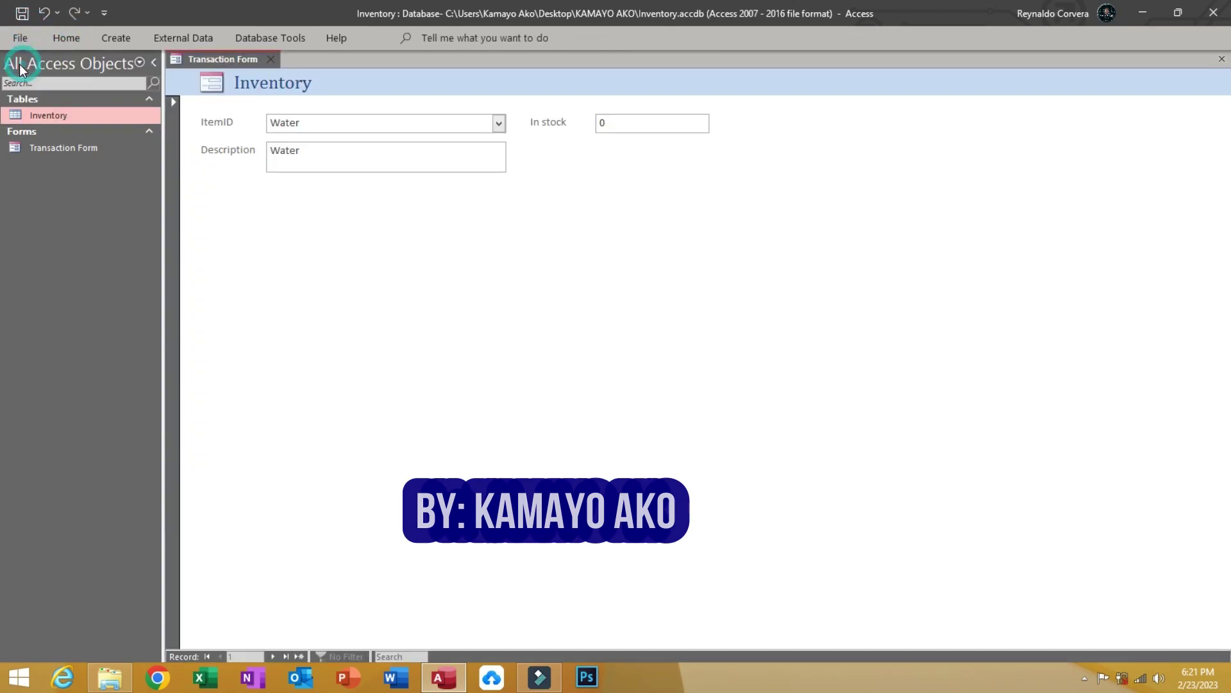
# Step: Check the ItemID list keeping Water, then switch the form to design view
pyautogui.click(498, 122)
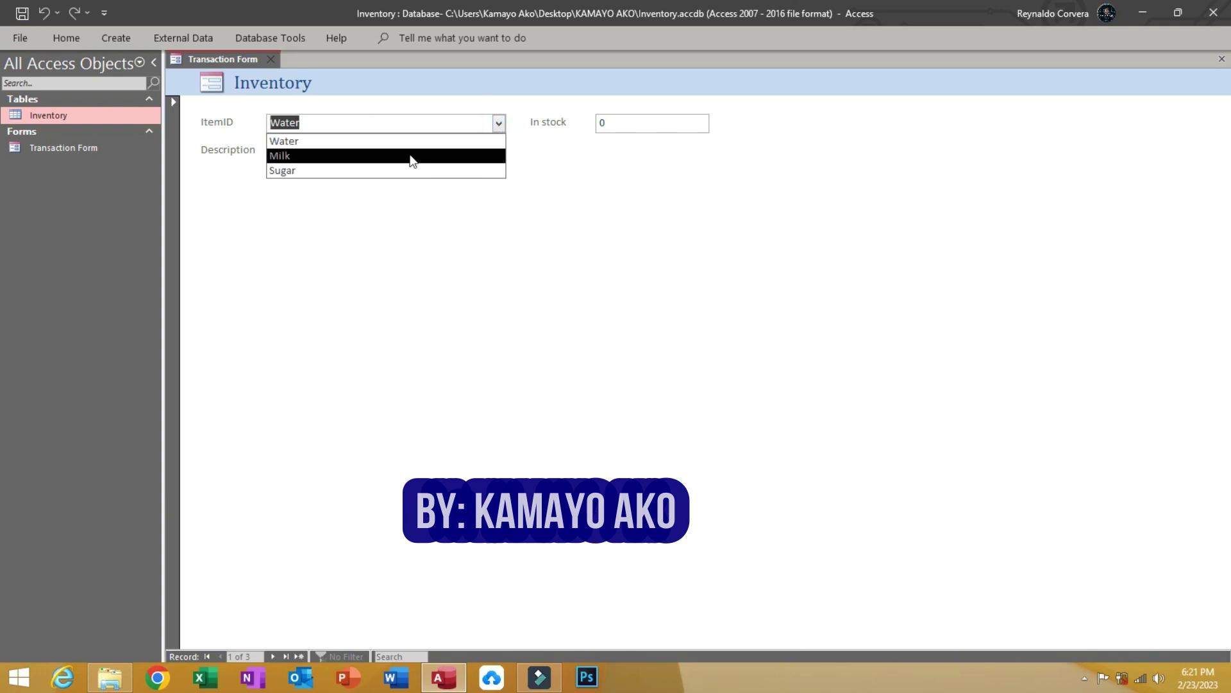
pyautogui.click(346, 214)
pyautogui.rightClick(347, 216)
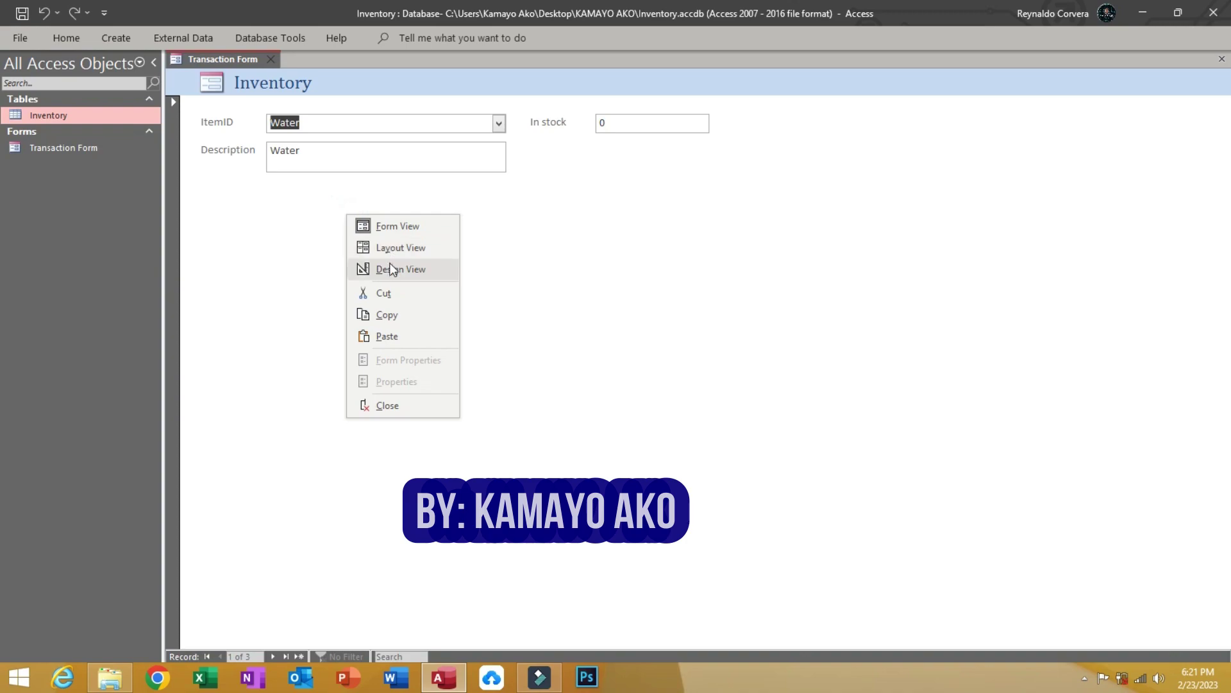
pyautogui.click(387, 266)
# Step: Inspect the Description label, Description text box and ItemID combo box in design view
pyautogui.click(241, 198)
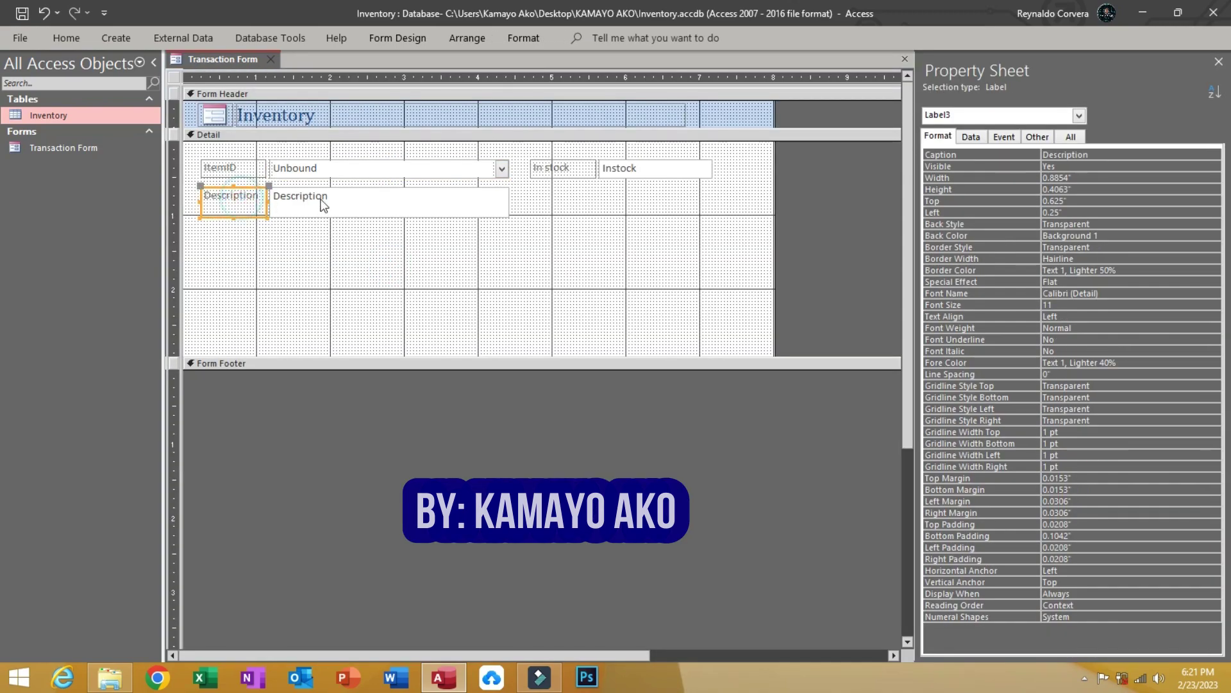
pyautogui.click(320, 199)
pyautogui.click(216, 203)
pyautogui.click(399, 235)
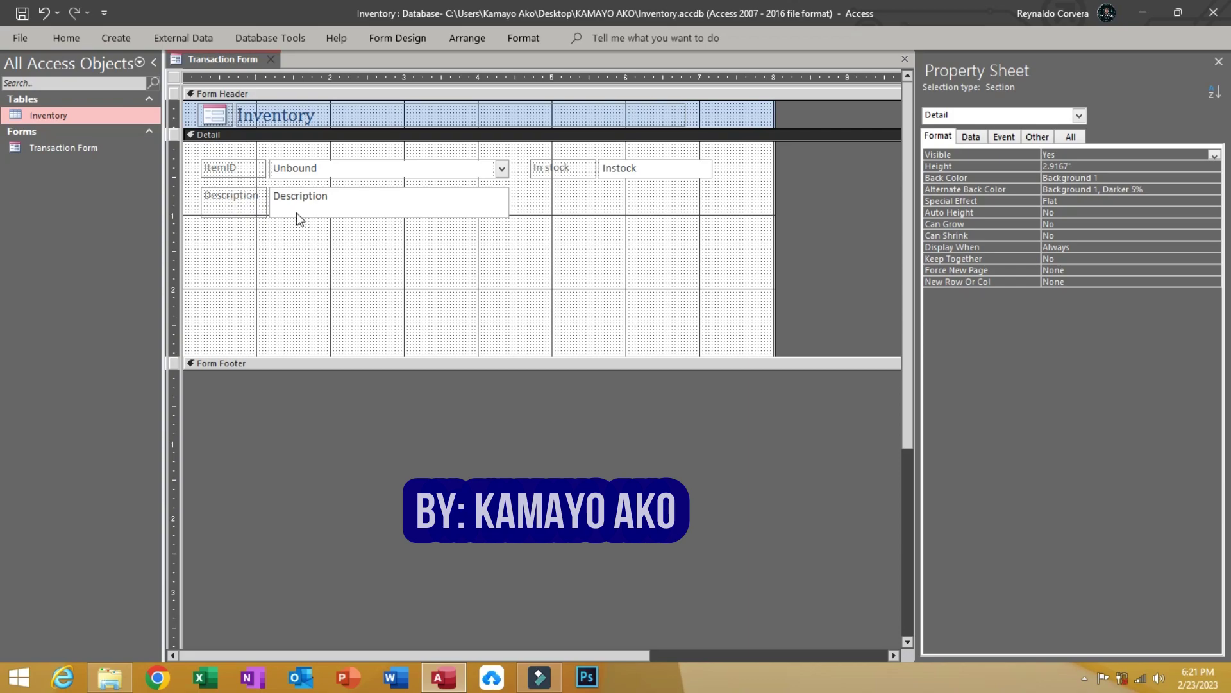
pyautogui.click(374, 205)
pyautogui.click(236, 230)
pyautogui.click(240, 207)
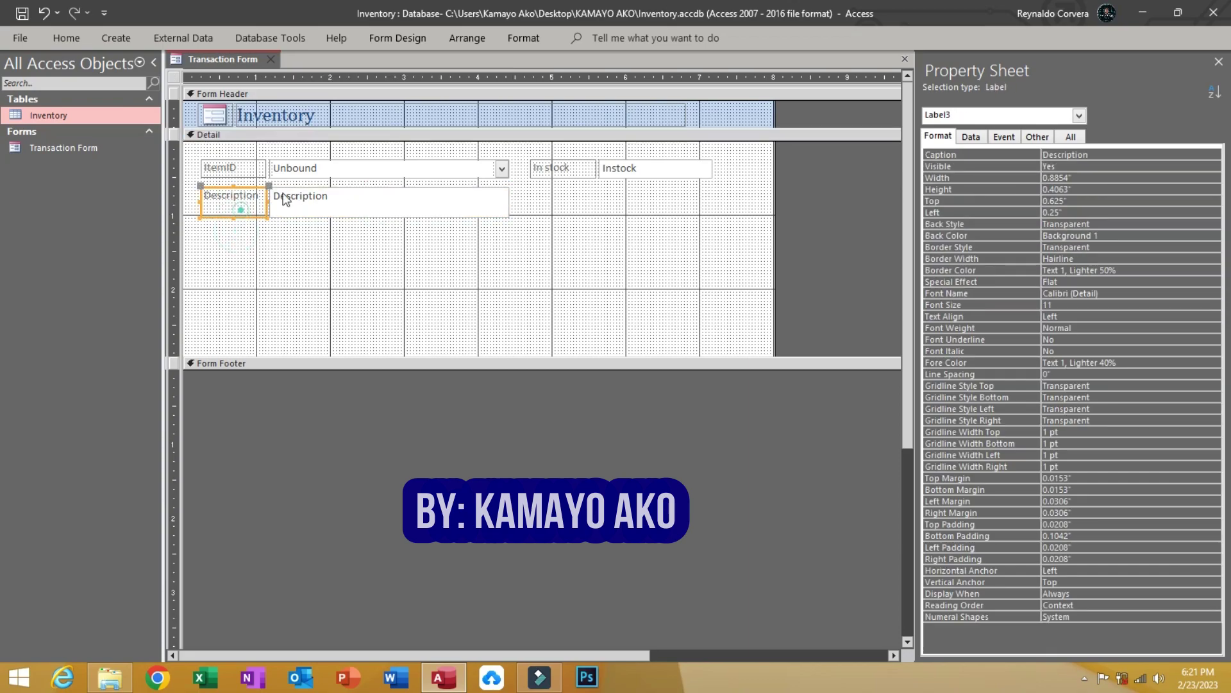
pyautogui.click(322, 171)
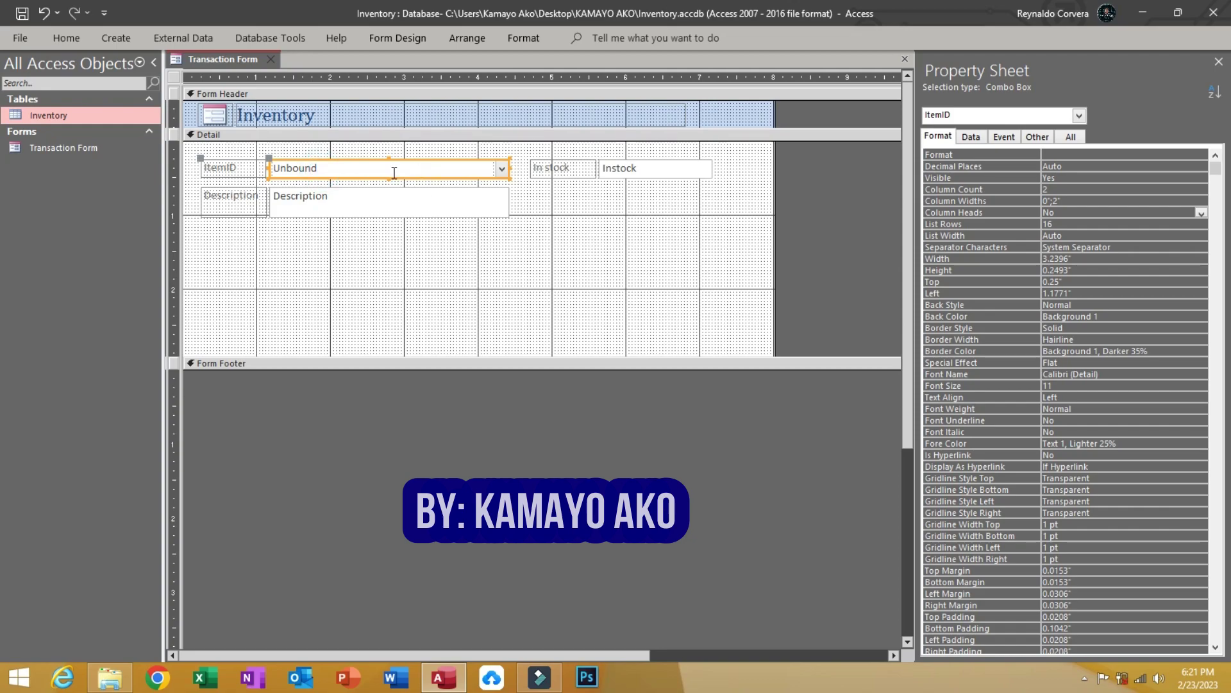
# Step: In Form view choose Milk, then Sugar, for ItemID while Description still shows Water
pyautogui.click(67, 38)
pyautogui.click(23, 64)
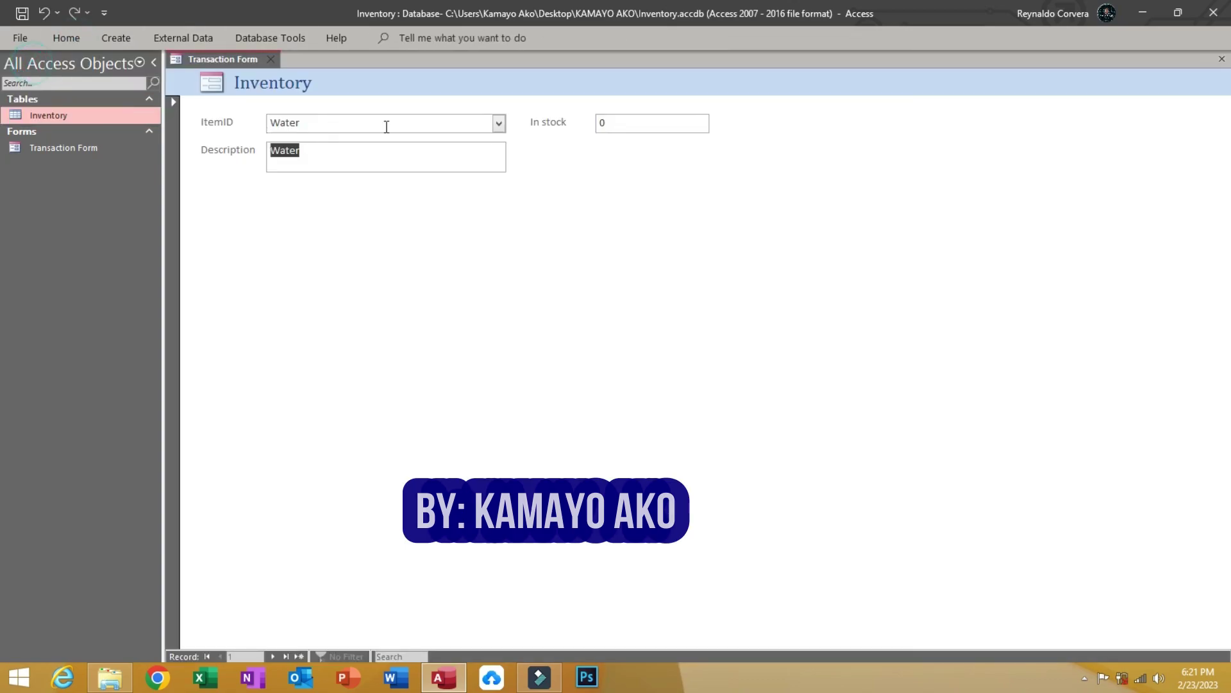
pyautogui.click(498, 123)
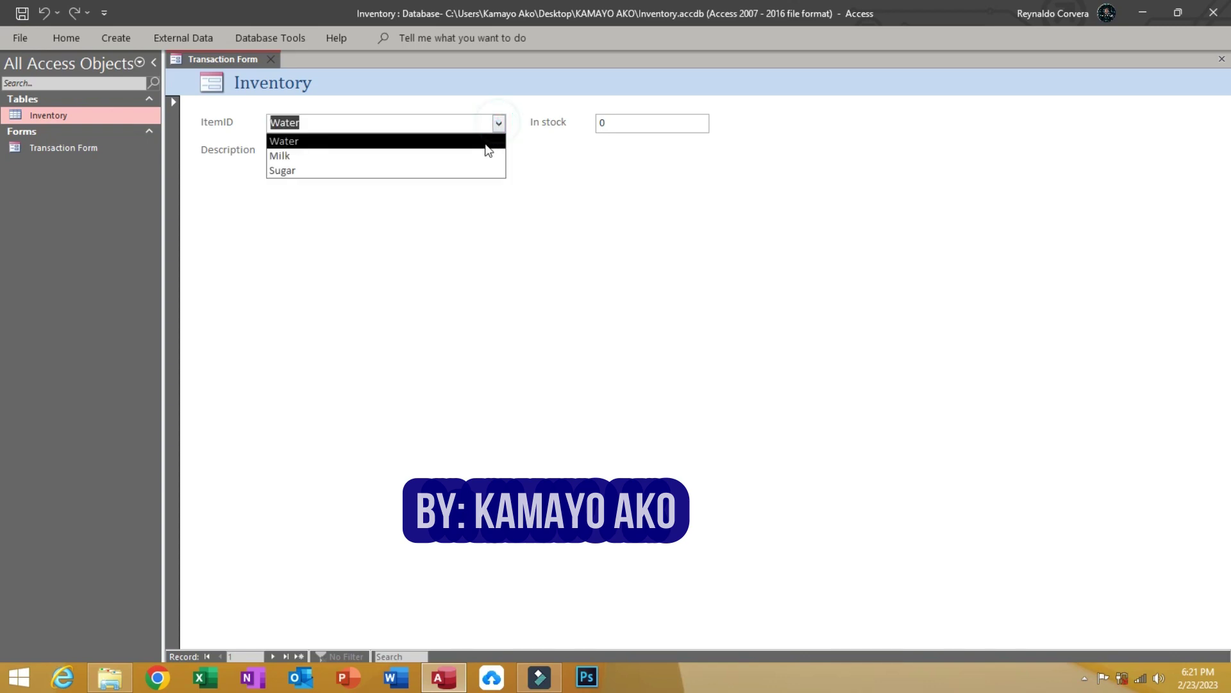
pyautogui.click(478, 154)
pyautogui.doubleClick(374, 153)
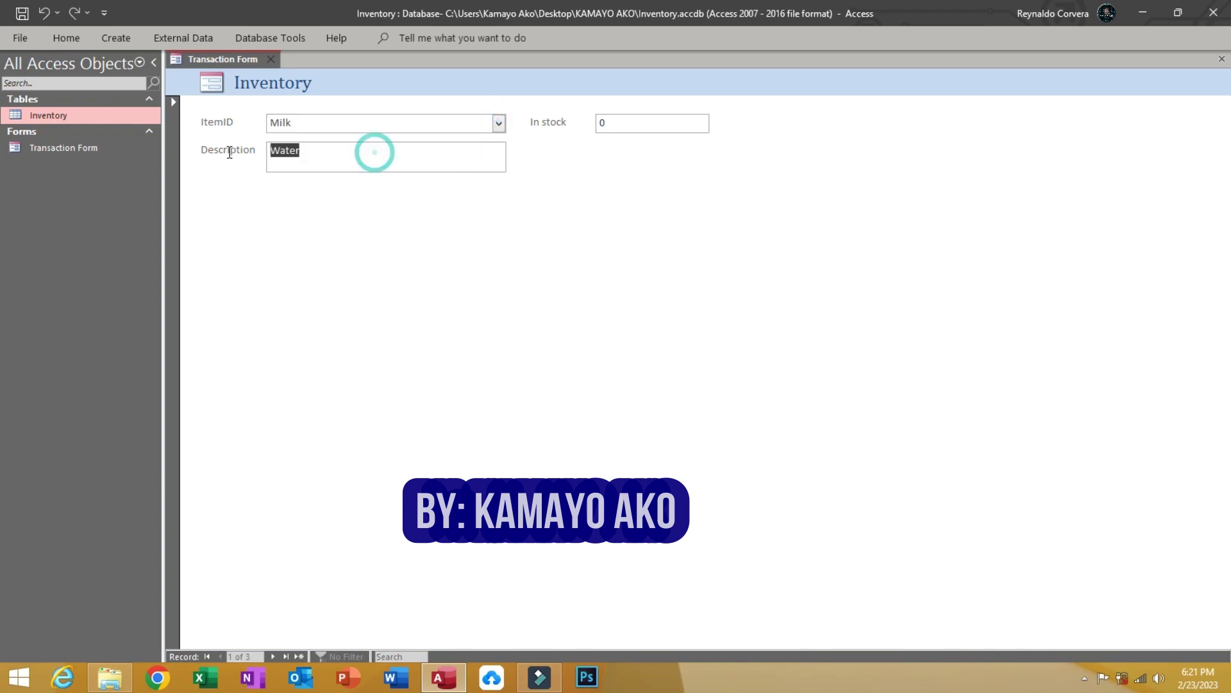
pyautogui.click(632, 123)
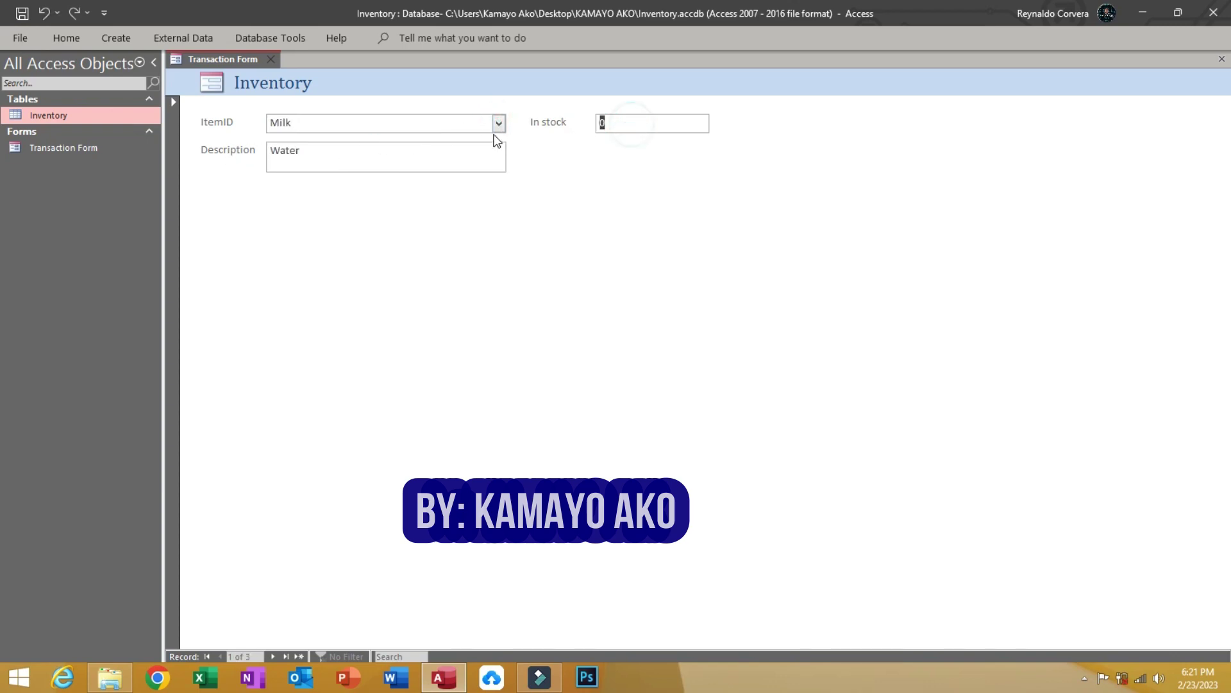
pyautogui.click(499, 123)
pyautogui.click(420, 172)
pyautogui.click(499, 123)
# Step: Return the form to design view and select the ItemID combo box
pyautogui.click(598, 215)
pyautogui.rightClick(599, 210)
pyautogui.click(640, 265)
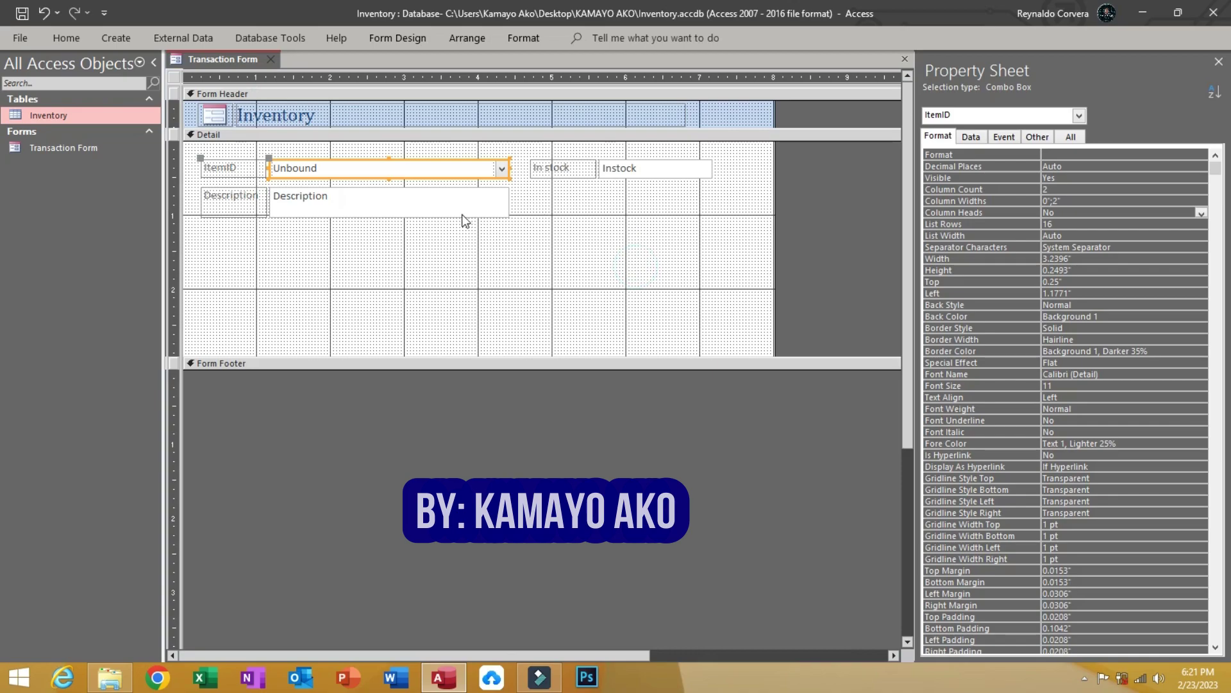
pyautogui.click(422, 276)
pyautogui.click(403, 165)
# Step: Confirm the combo's Name is ItemID and set After Update to [Event Procedure]
pyautogui.click(1003, 138)
pyautogui.click(936, 177)
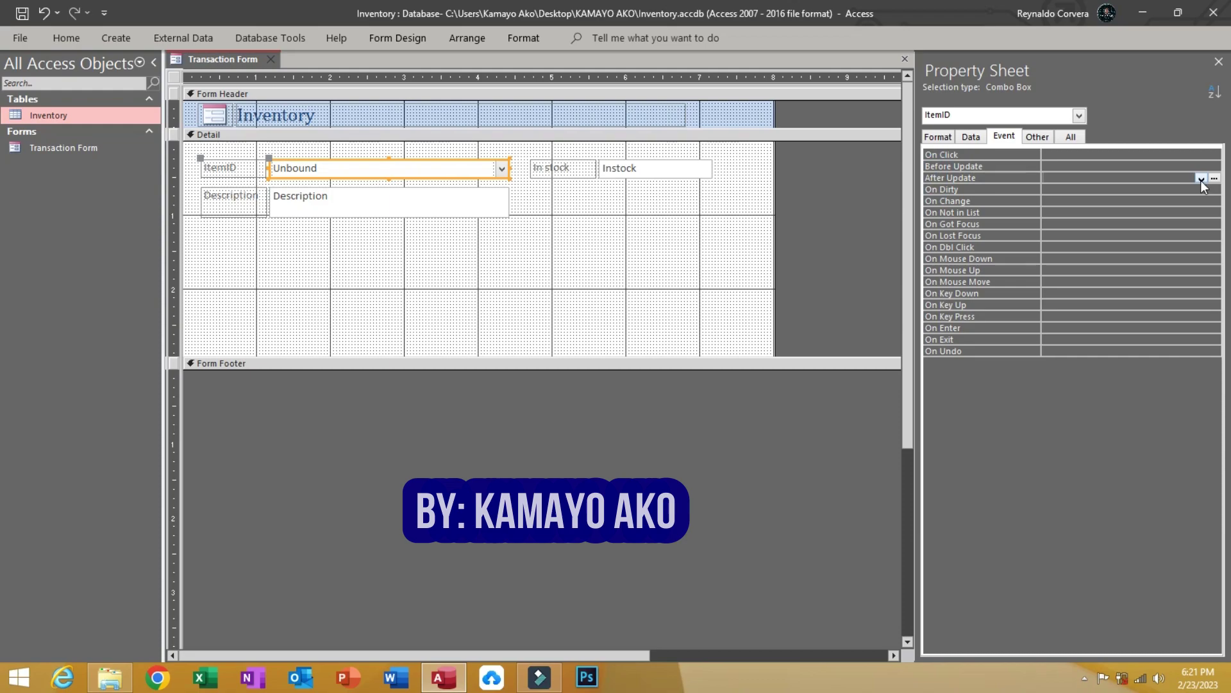
pyautogui.click(1039, 138)
pyautogui.click(1014, 153)
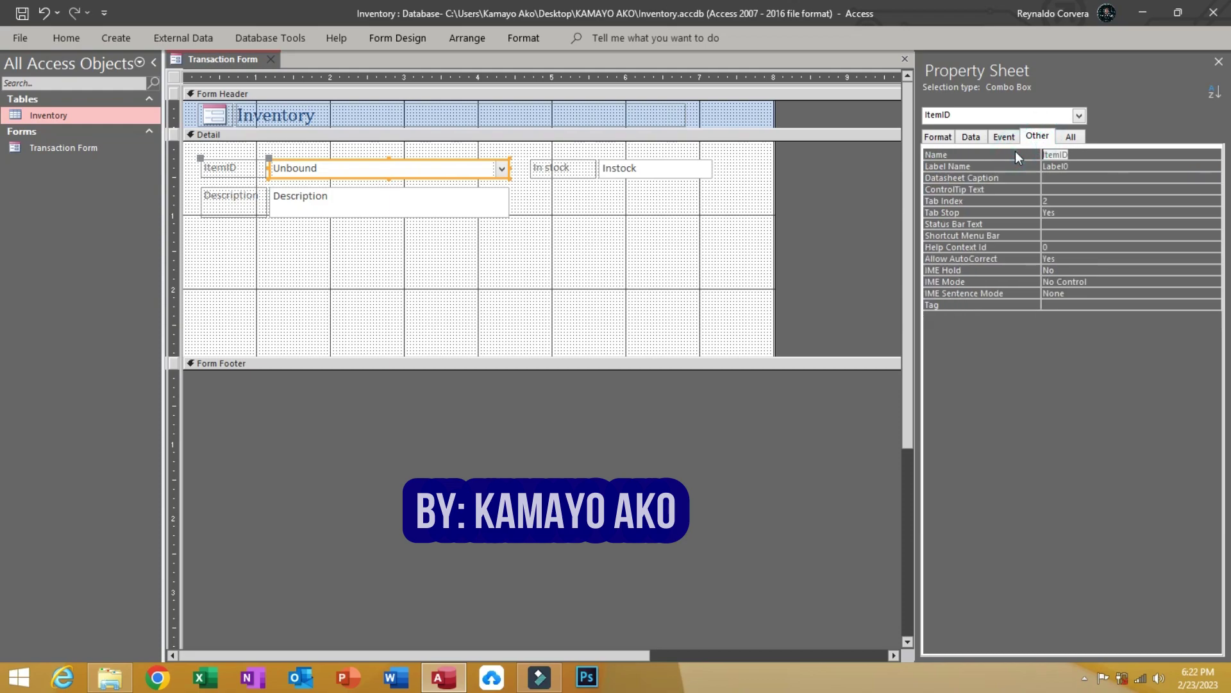
pyautogui.click(1006, 141)
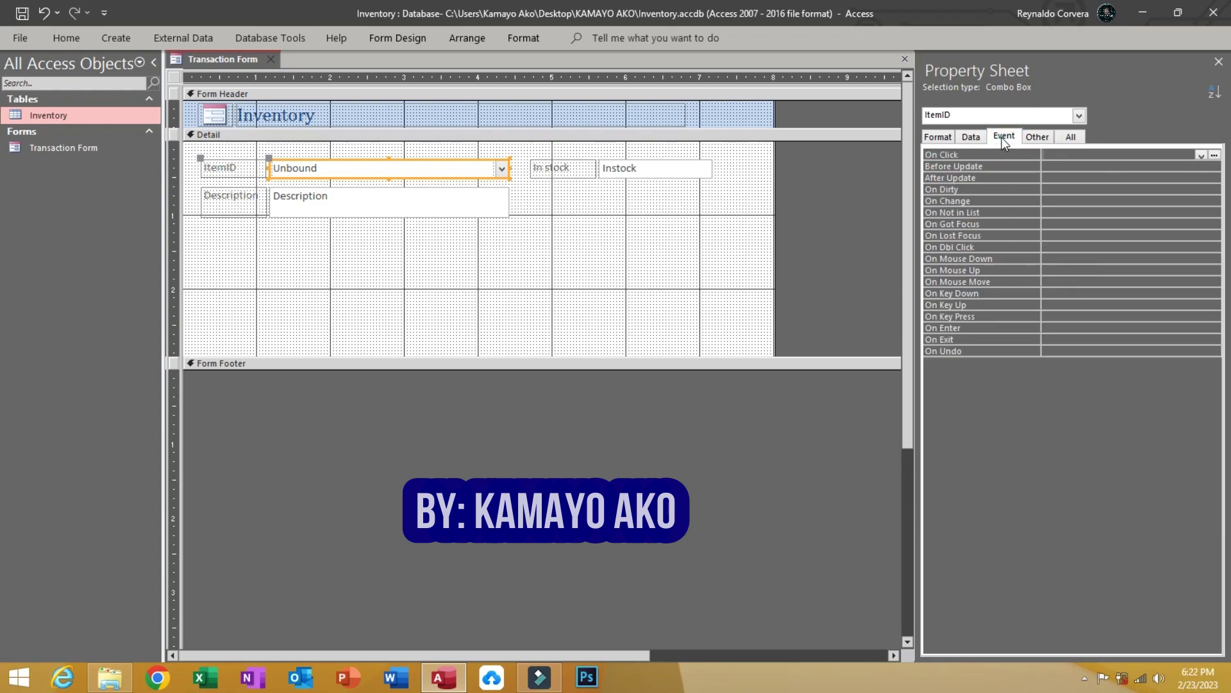
pyautogui.click(945, 178)
pyautogui.click(1200, 178)
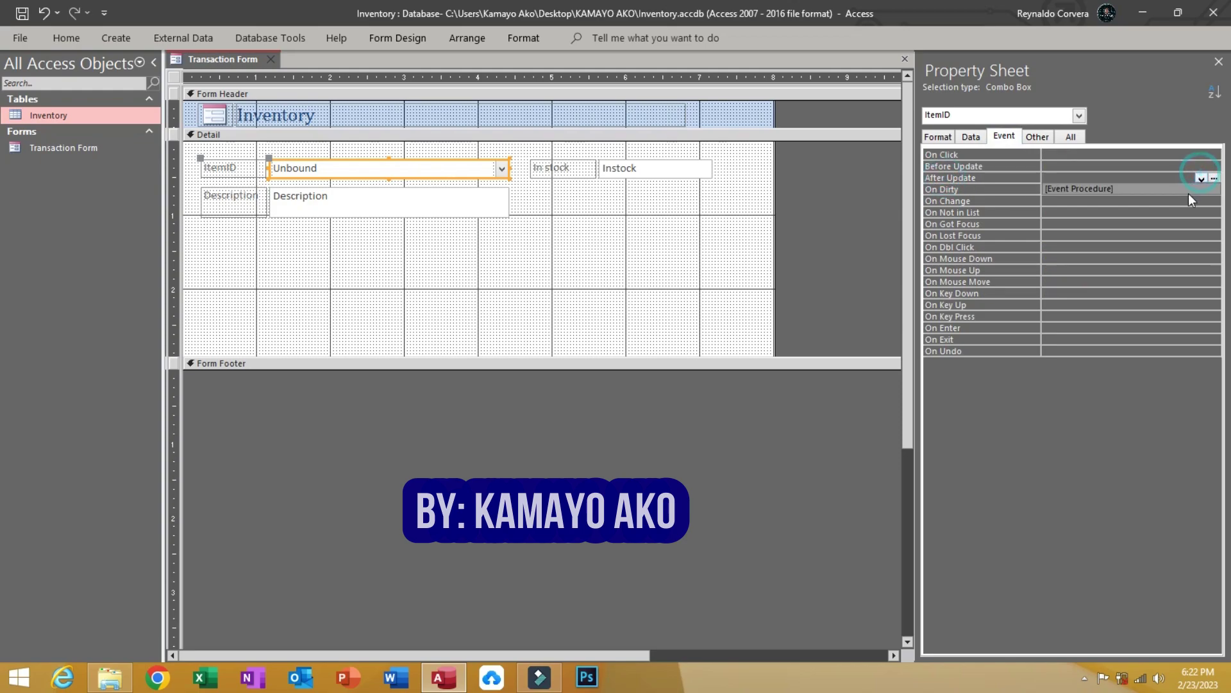
pyautogui.click(1187, 190)
# Step: In ItemID_AfterUpdate, start the line DoCmd.SearchForRecord , "", acFirst
pyautogui.click(1213, 178)
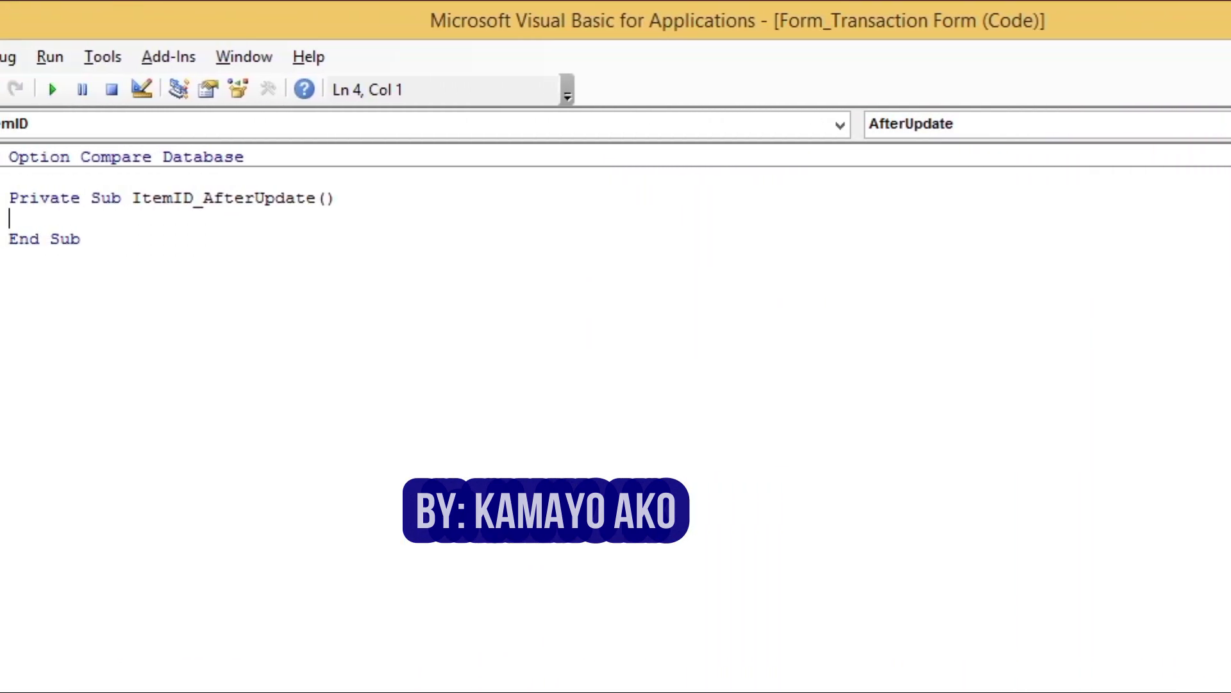
pyautogui.write('docmd.sea')
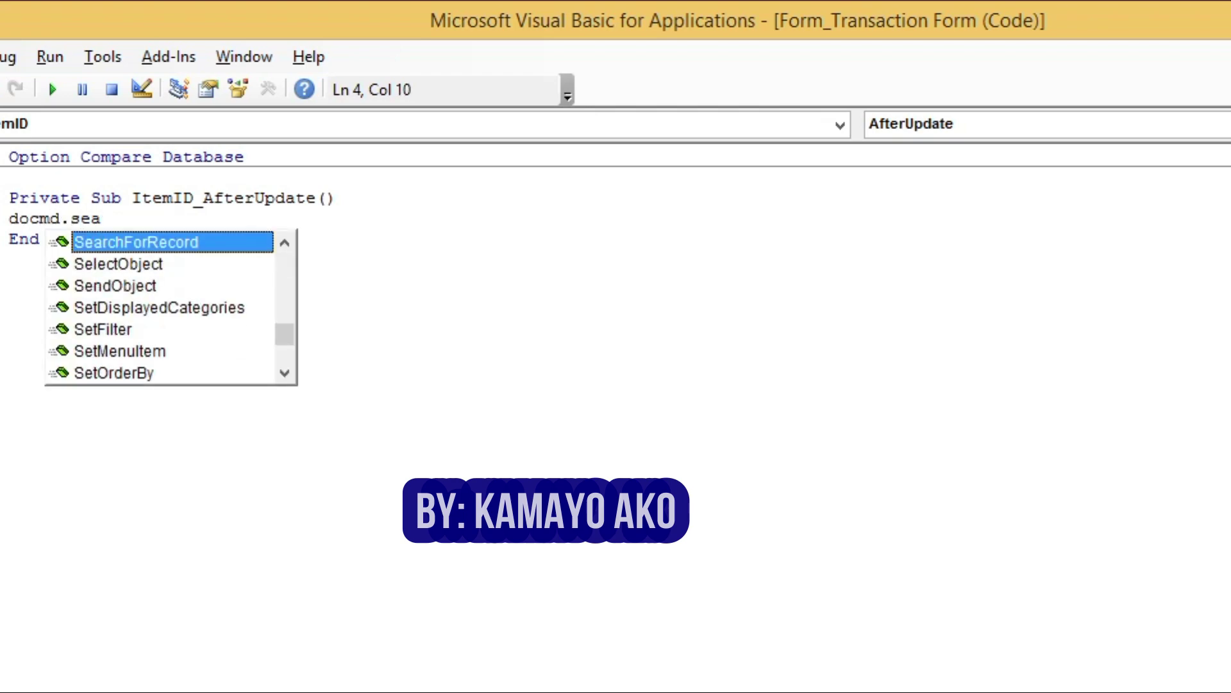
pyautogui.press('Tab')
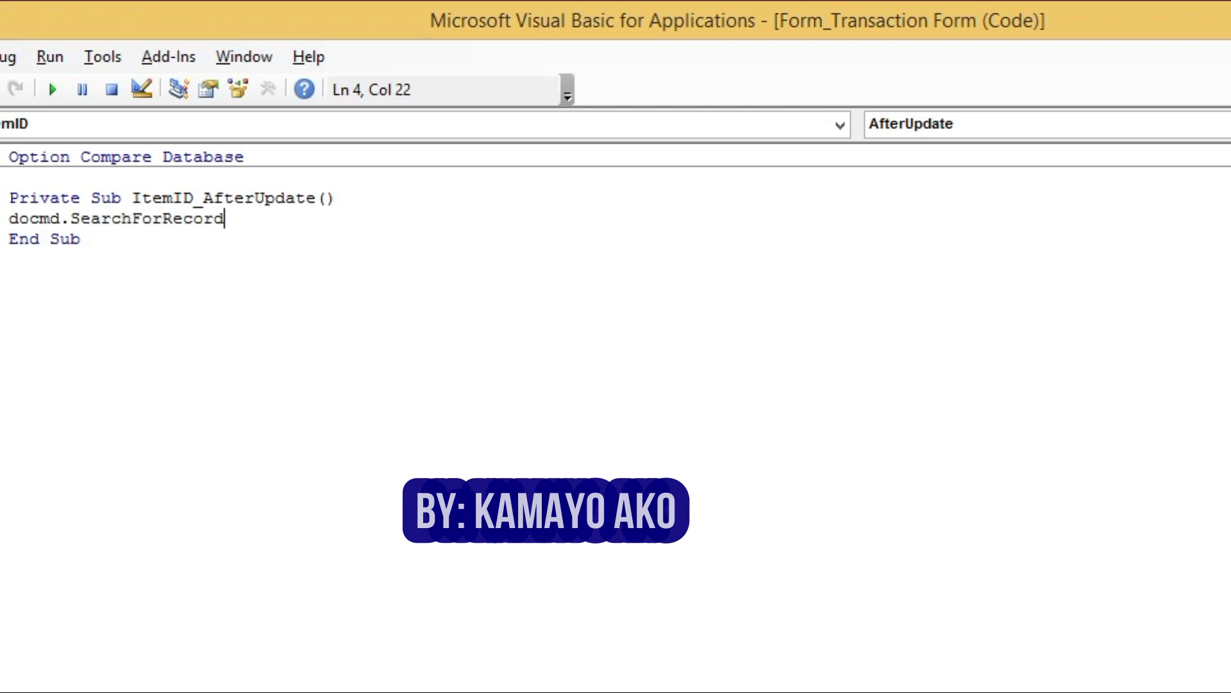
pyautogui.write(',')
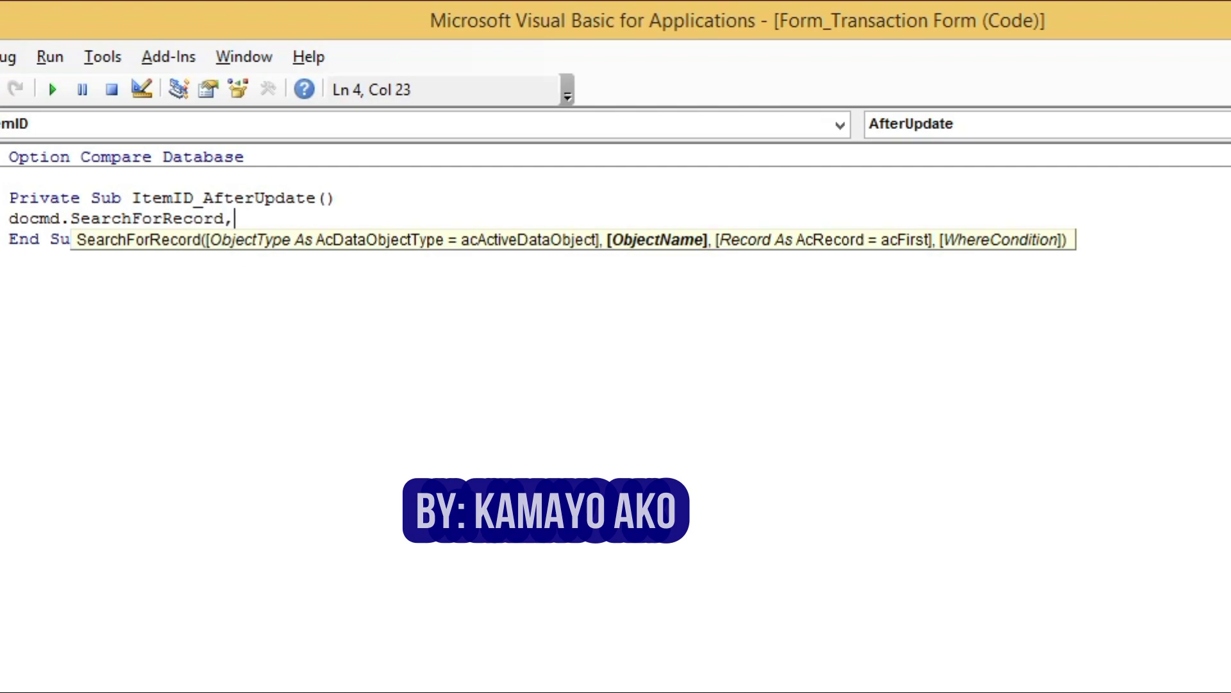
pyautogui.write('"",')
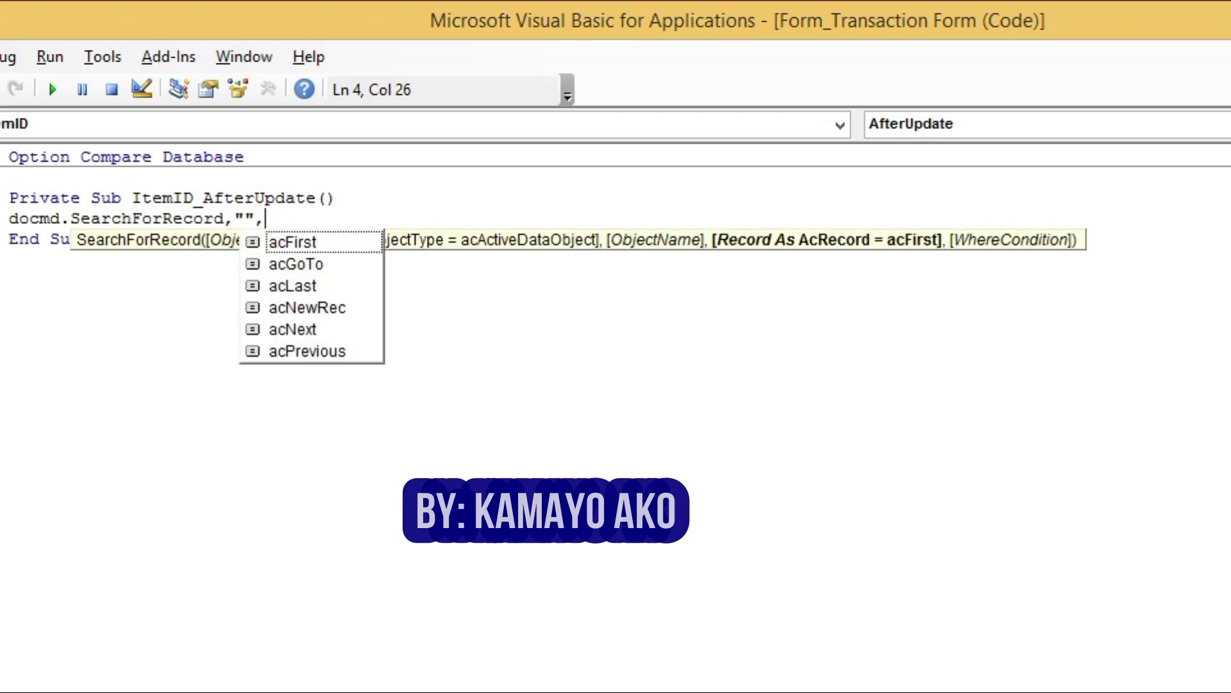
pyautogui.press('Down')
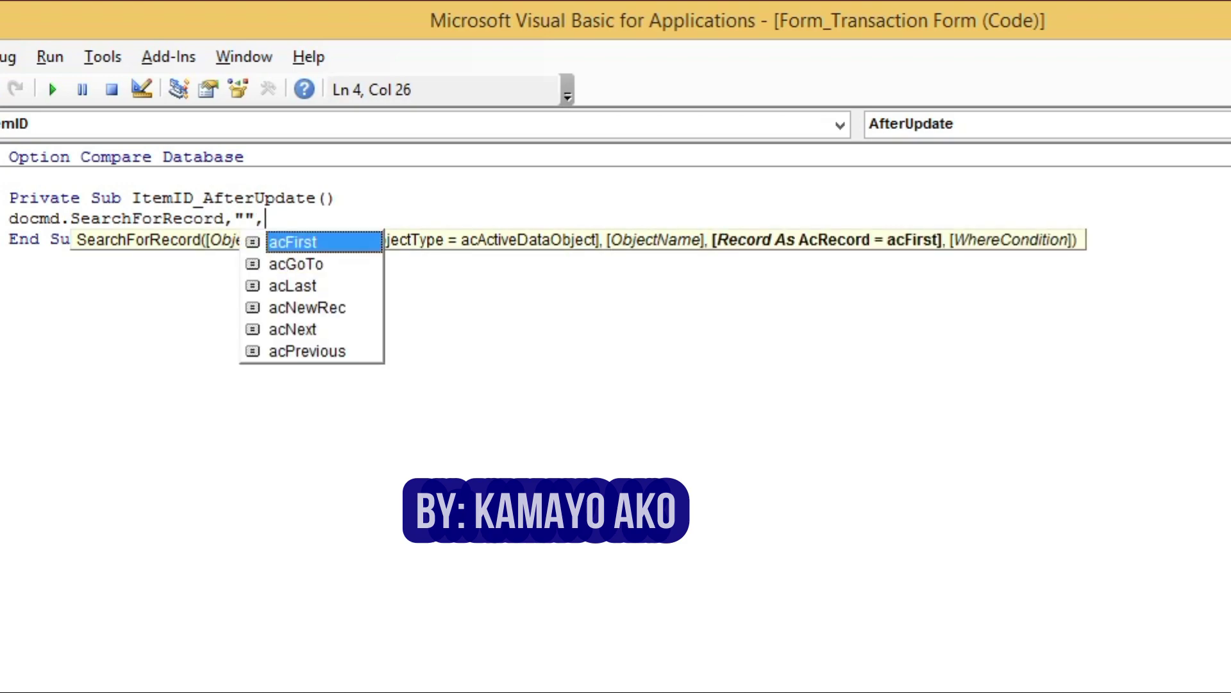
pyautogui.press('Tab')
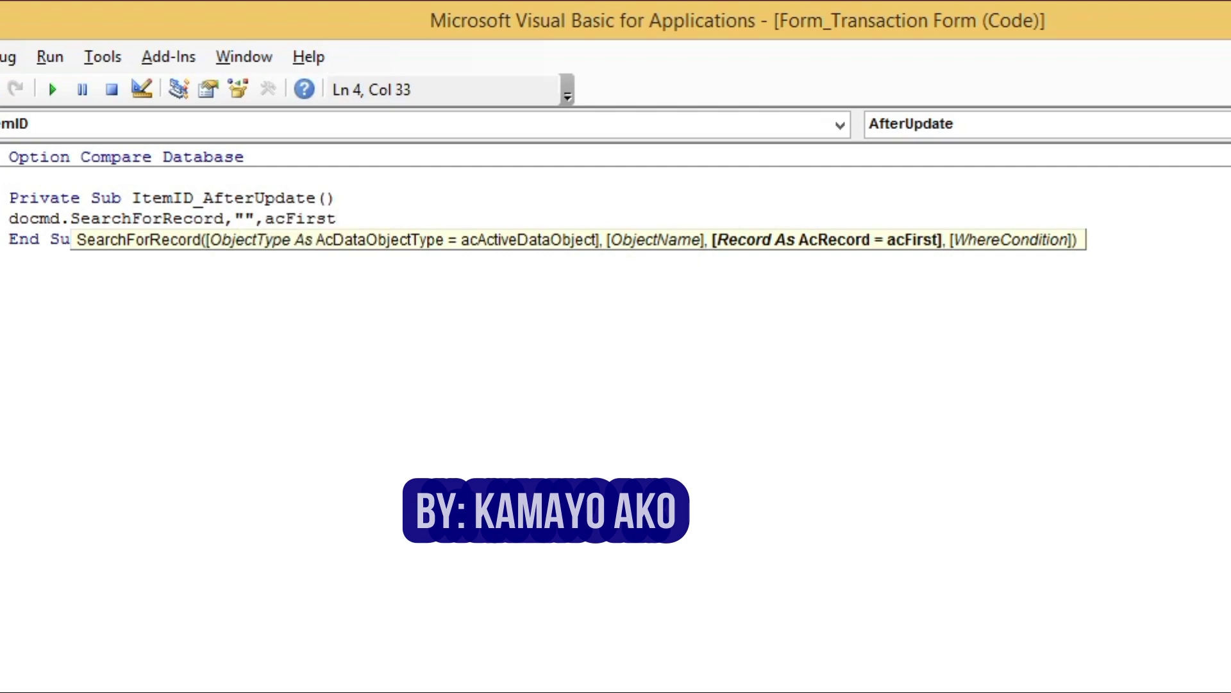
# Step: Finish the line with "[ItemID]=" & Str(Nz(Screen.ActiveControl, 0)) and remove the blank line
pyautogui.write(',')
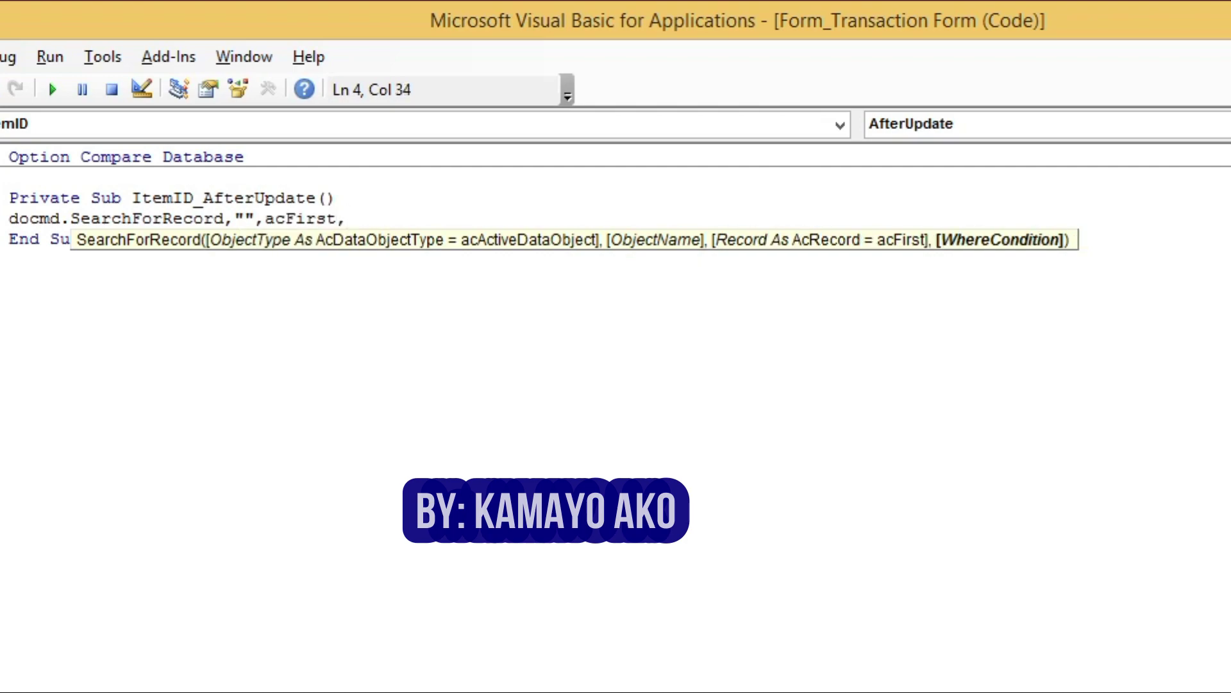
pyautogui.write('"[ItemID')
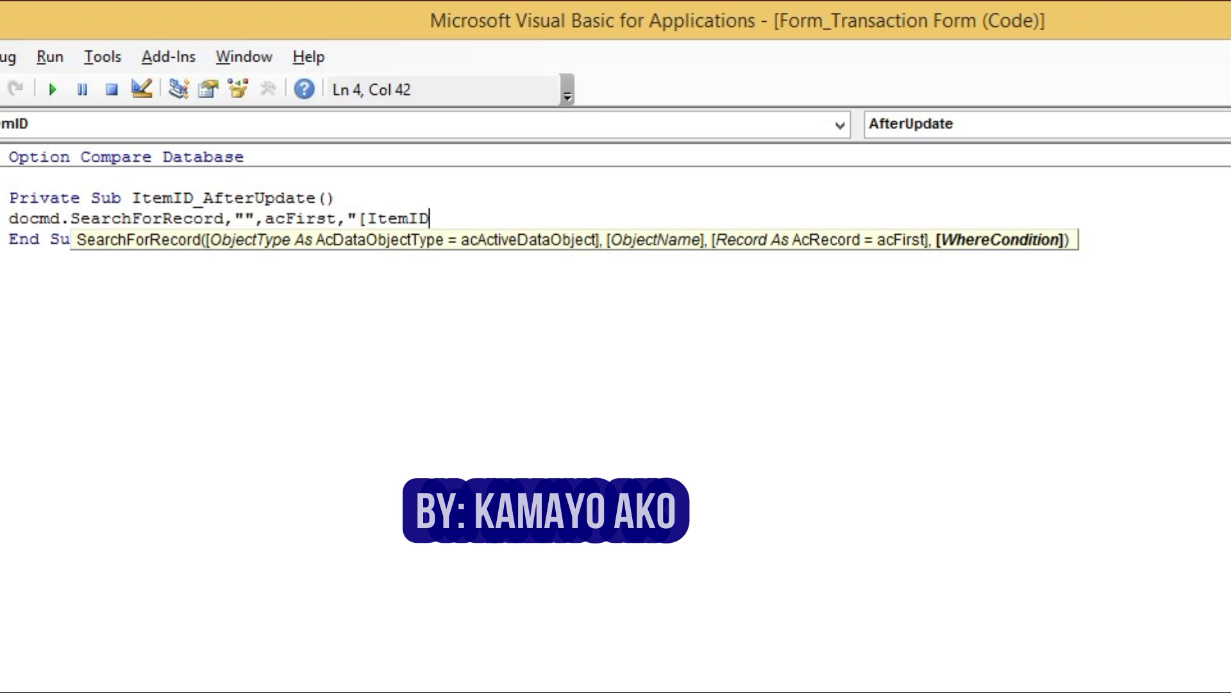
pyautogui.write(']="&Str')
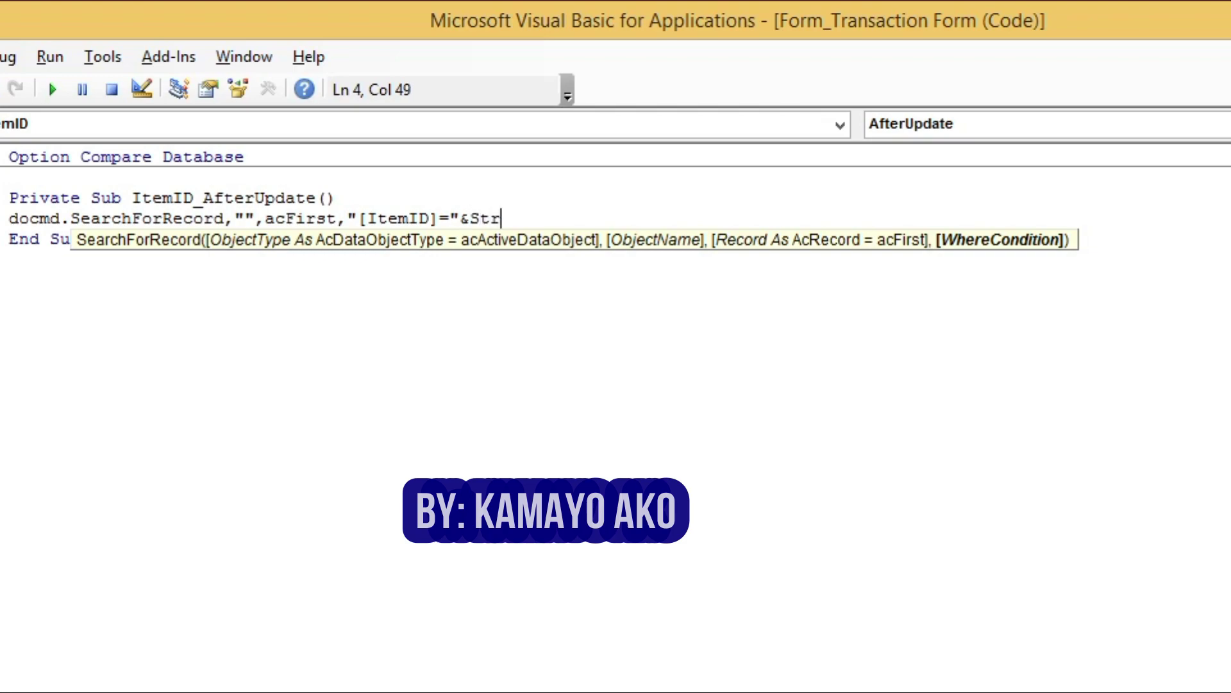
pyautogui.write('(N')
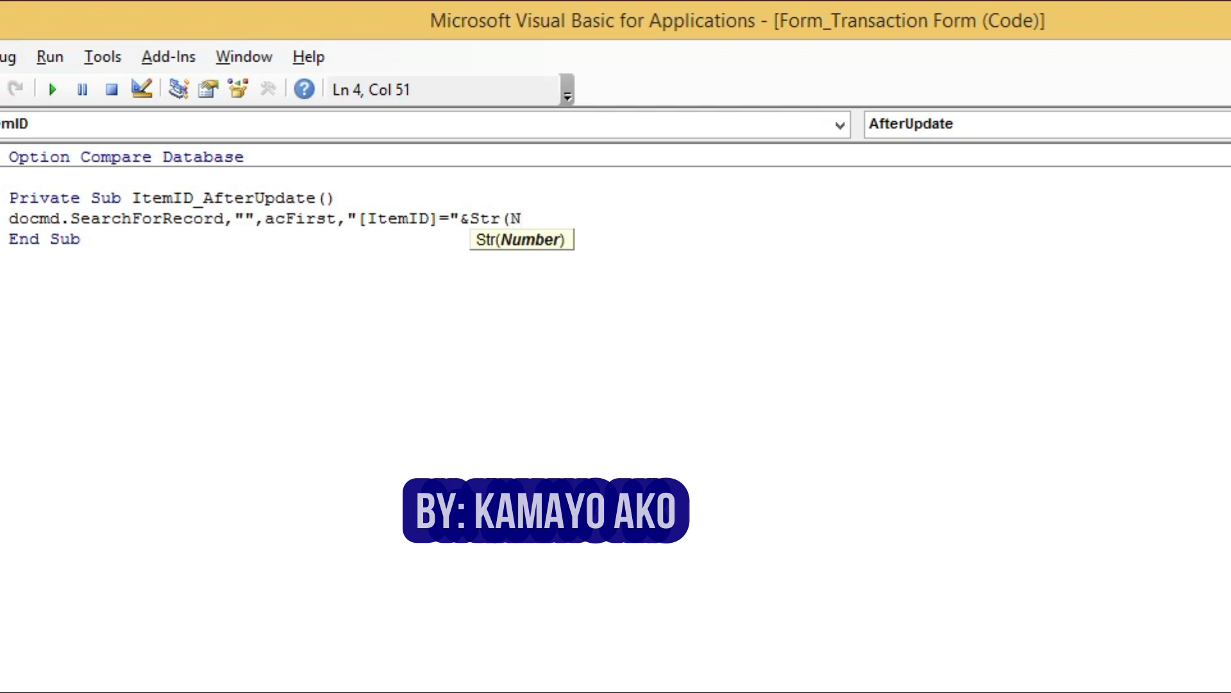
pyautogui.write('z(')
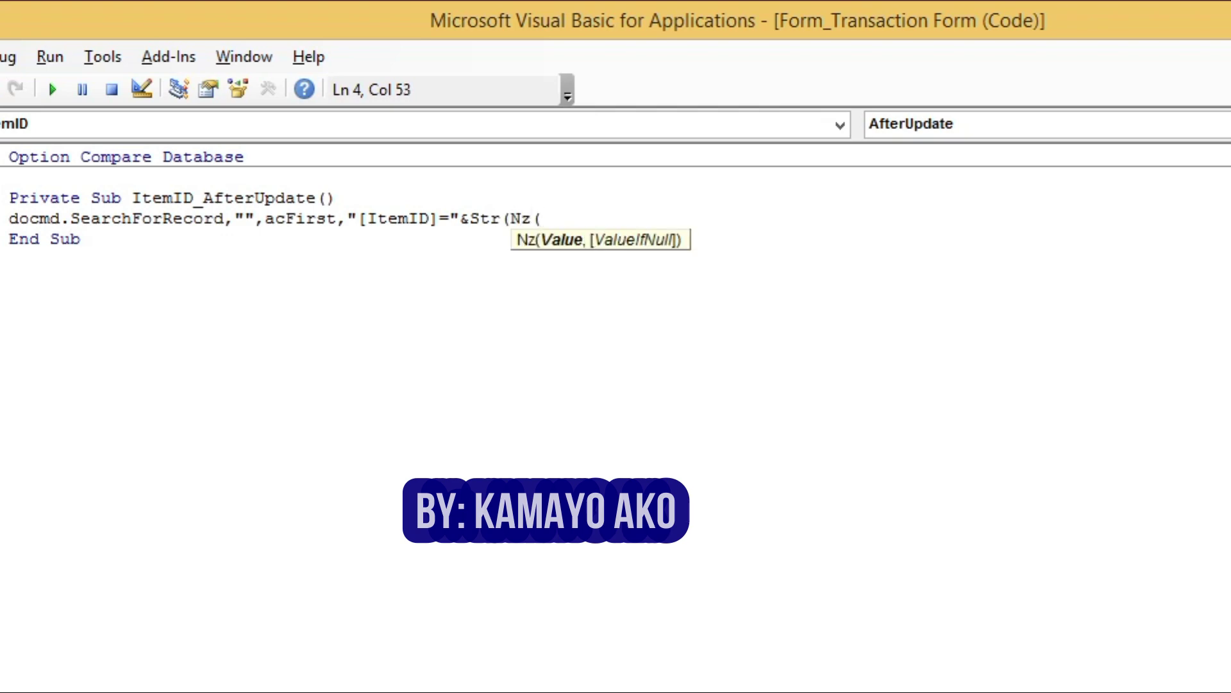
pyautogui.write('screen.ac')
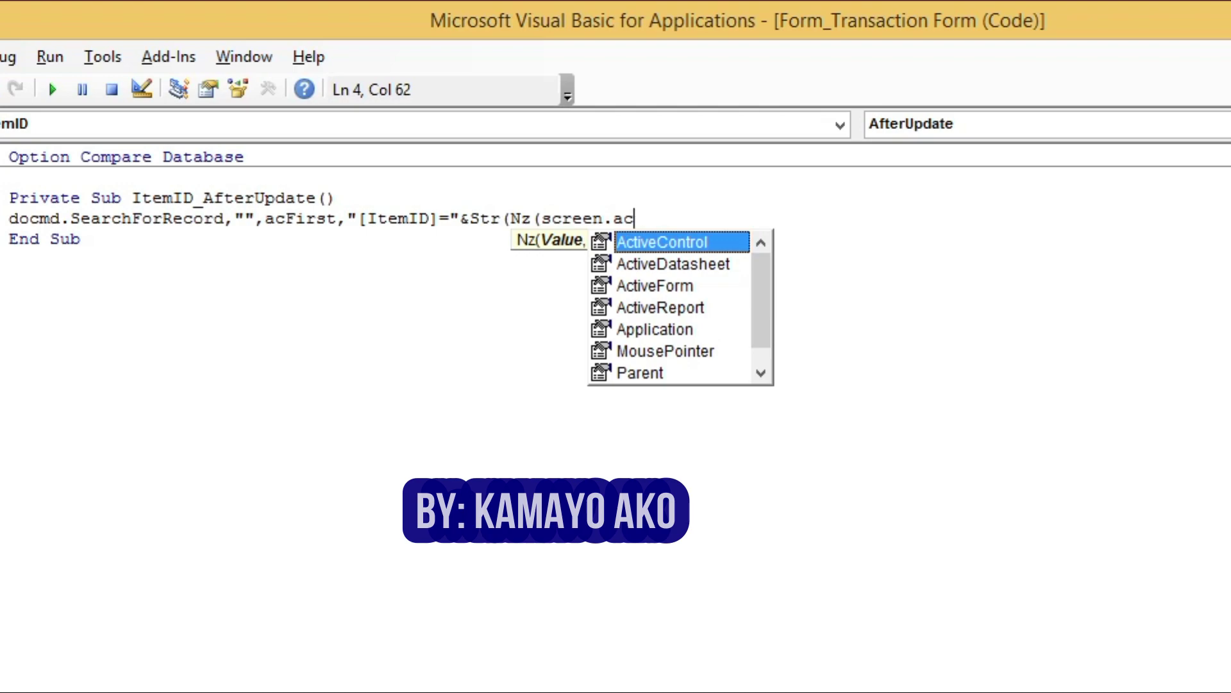
pyautogui.press('Tab')
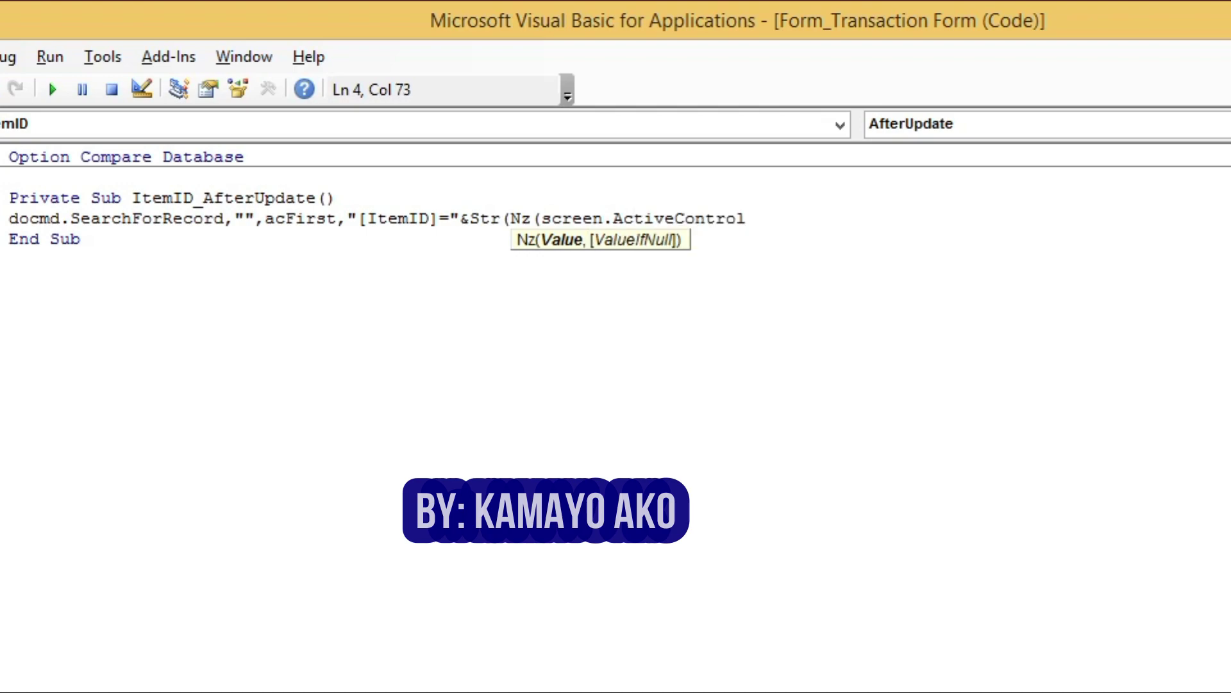
pyautogui.write(',0')
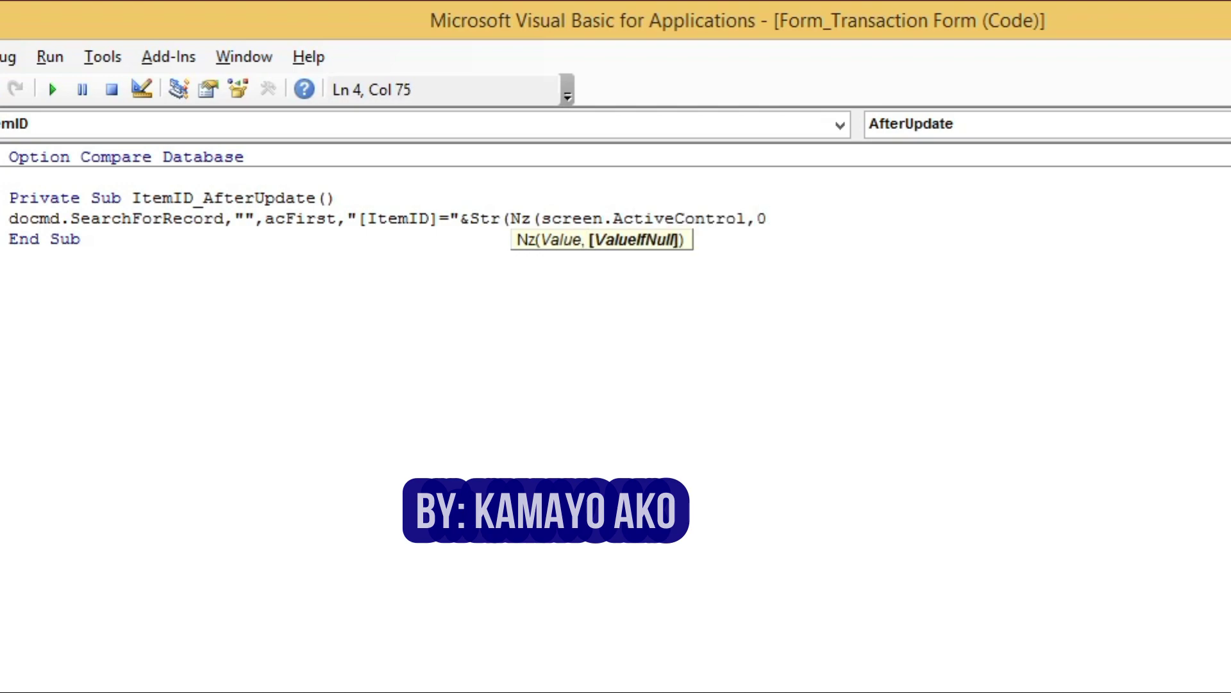
pyautogui.write(')')
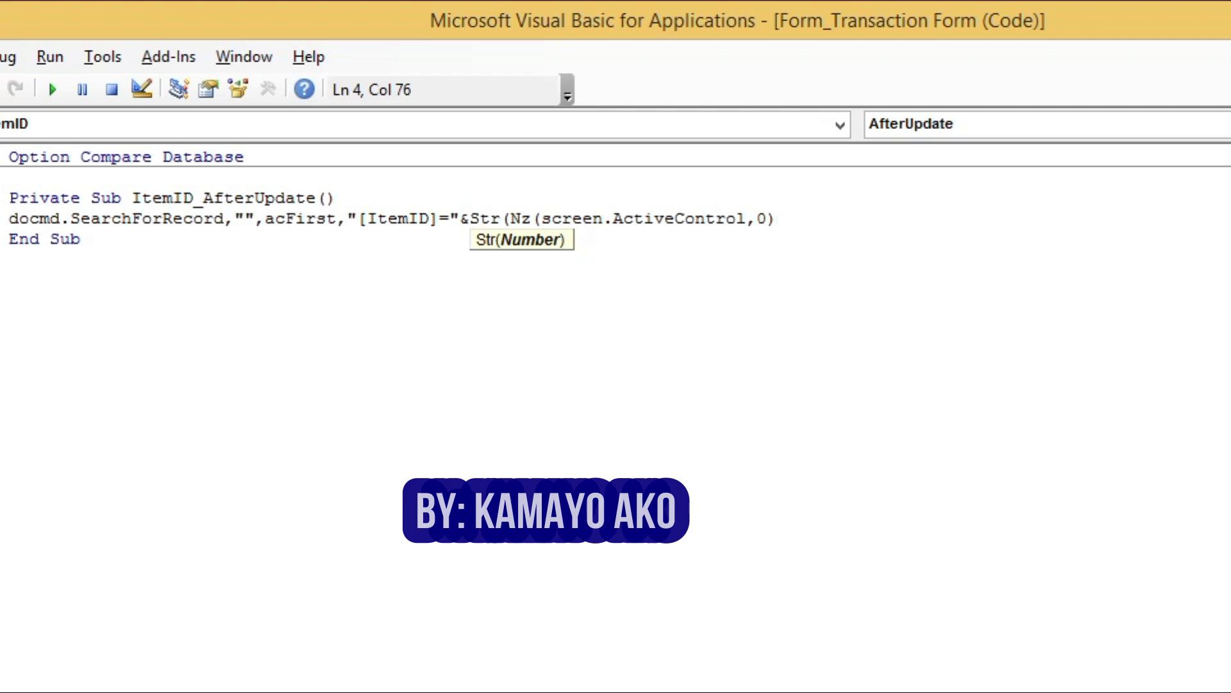
pyautogui.write(')')
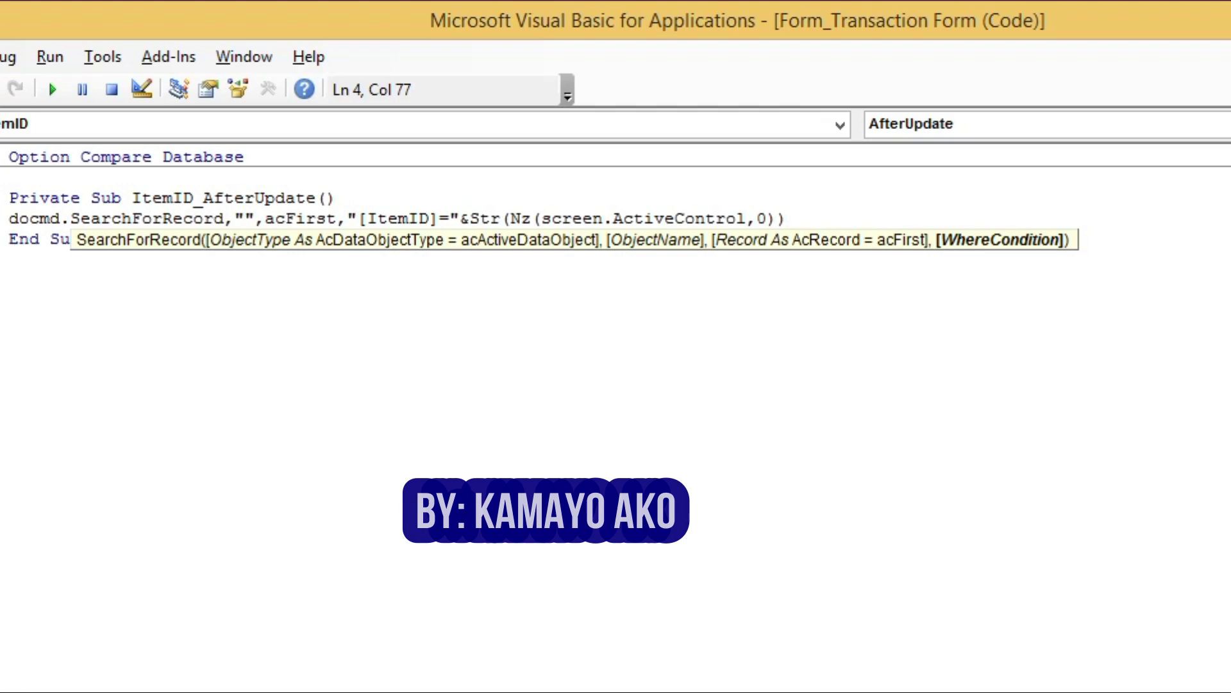
pyautogui.press('Return')
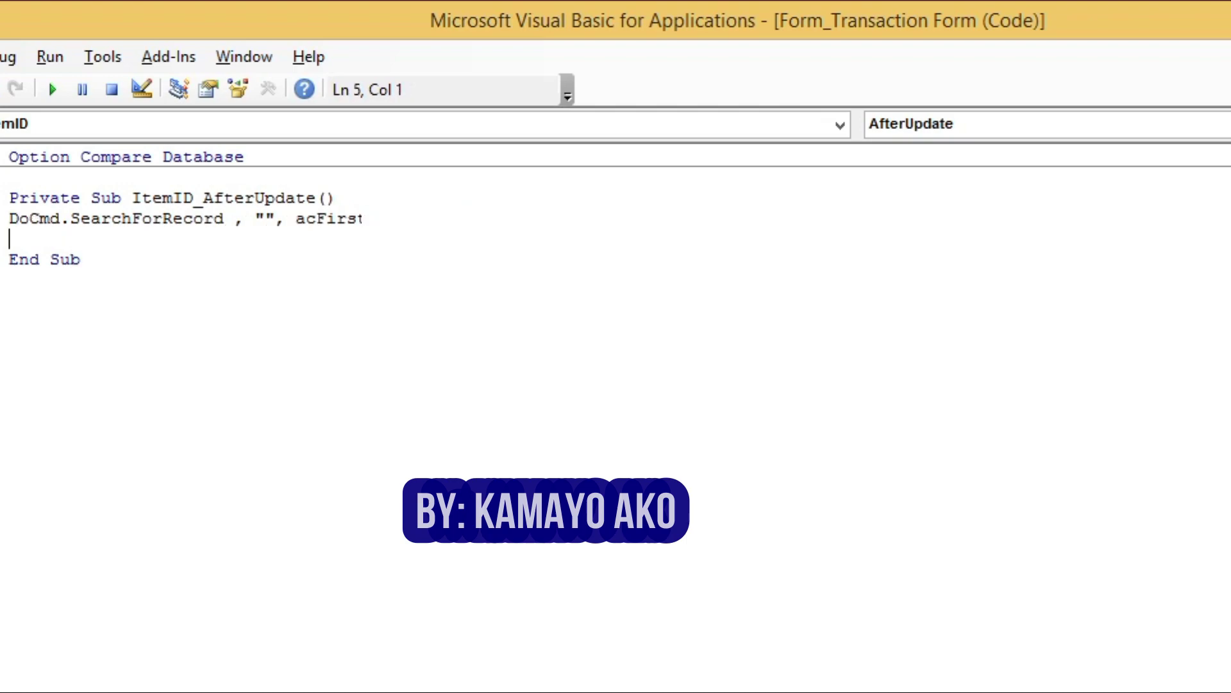
pyautogui.press('Delete')
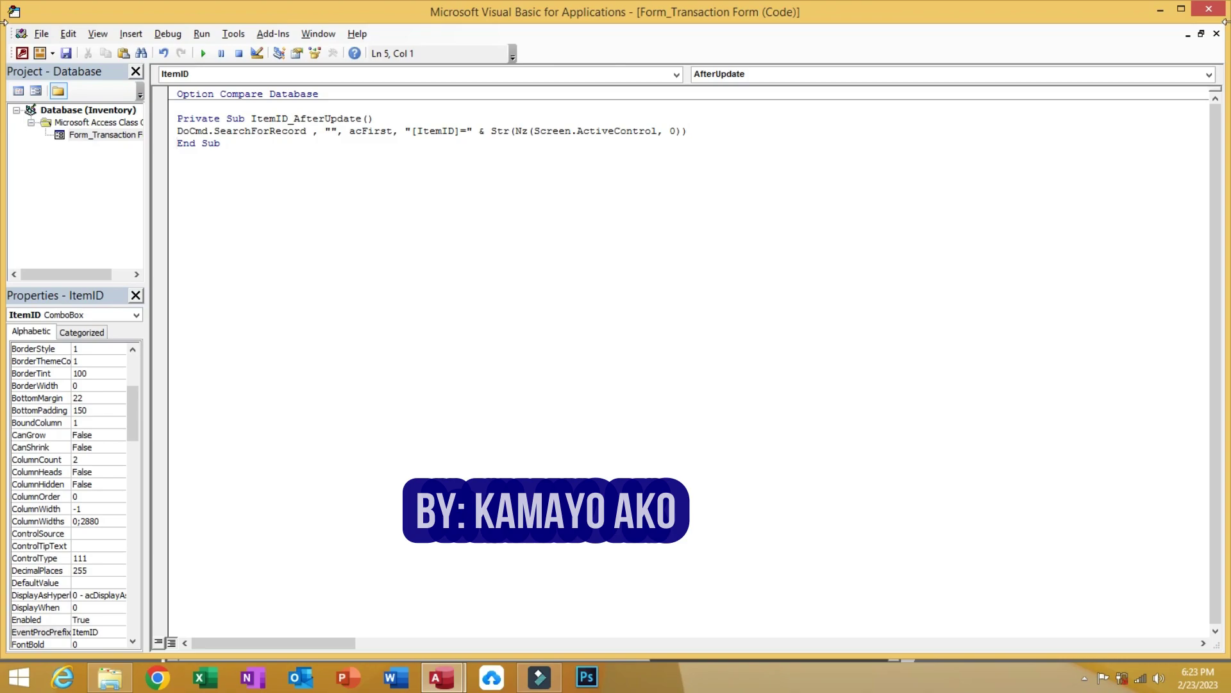
# Step: Close the VBA editor, open Form view and choose Water to load its record
pyautogui.click(1204, 9)
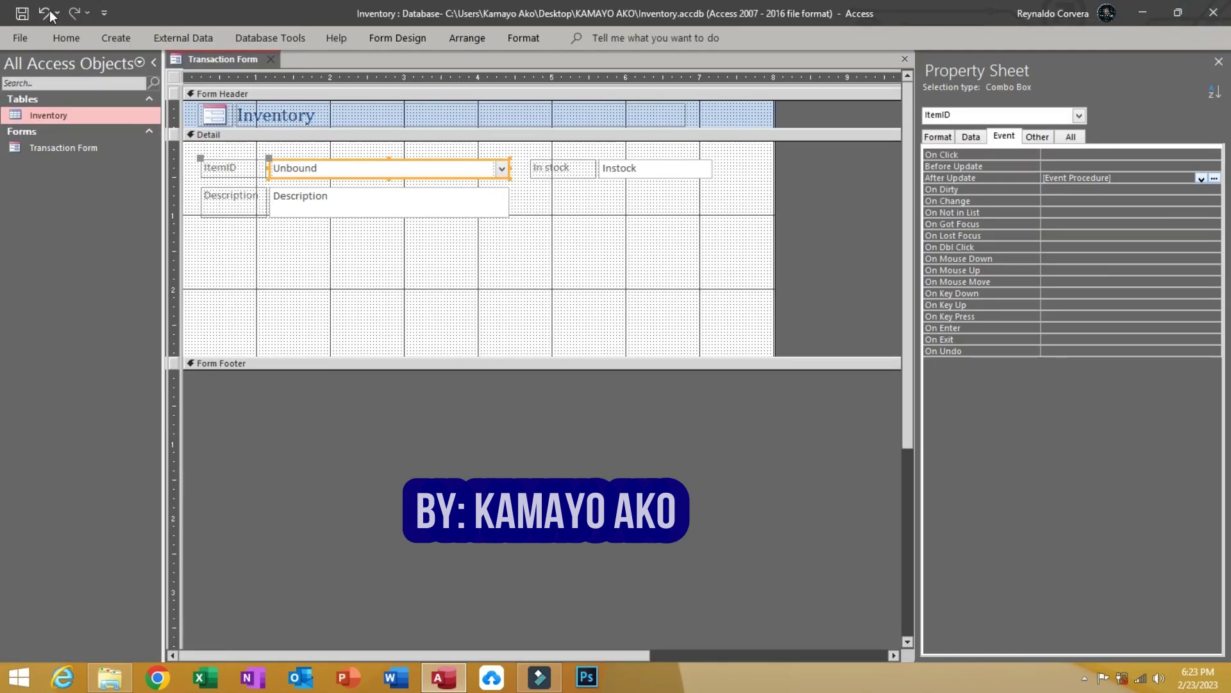
pyautogui.click(59, 35)
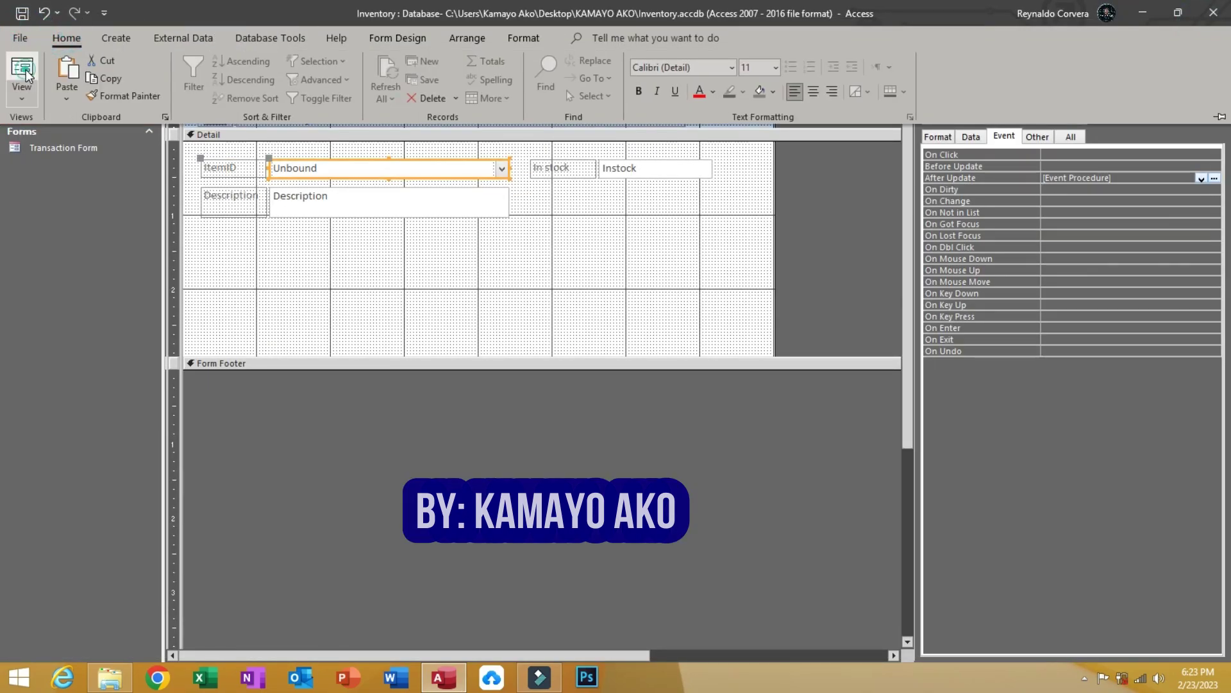
pyautogui.click(25, 69)
pyautogui.click(499, 123)
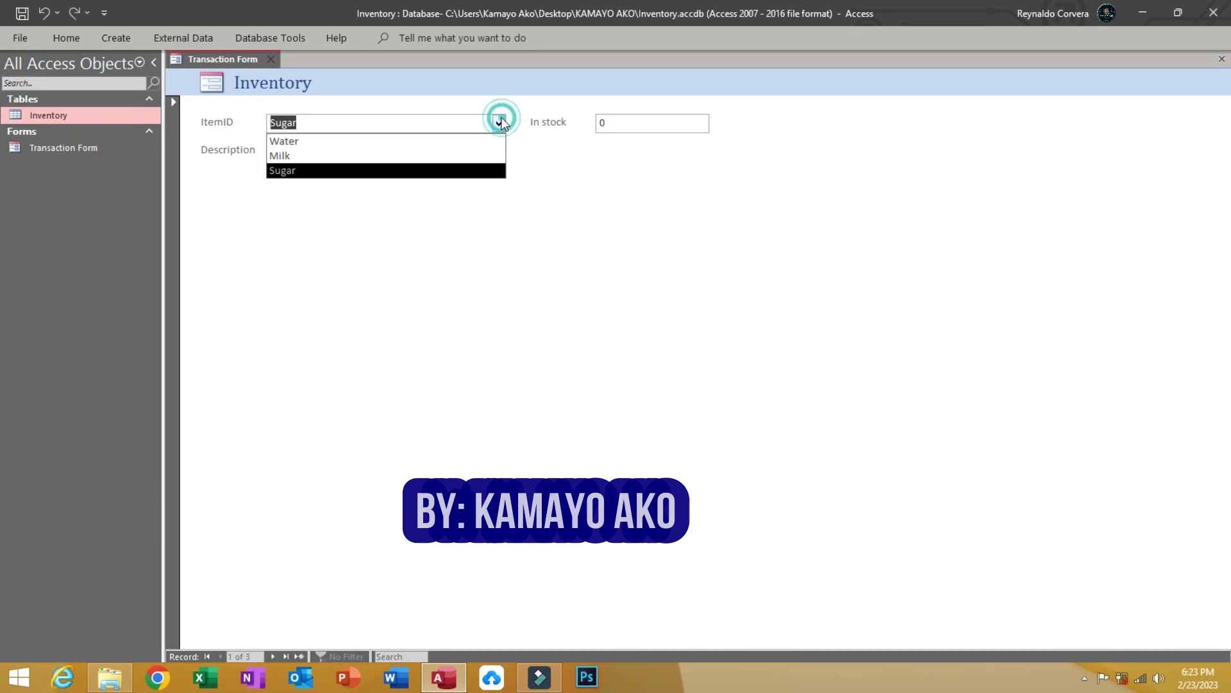
pyautogui.click(457, 140)
pyautogui.moveTo(352, 145); pyautogui.dragTo(248, 151)
# Step: Load the Milk, Sugar and Water records via ItemID, then return to design view
pyautogui.click(499, 123)
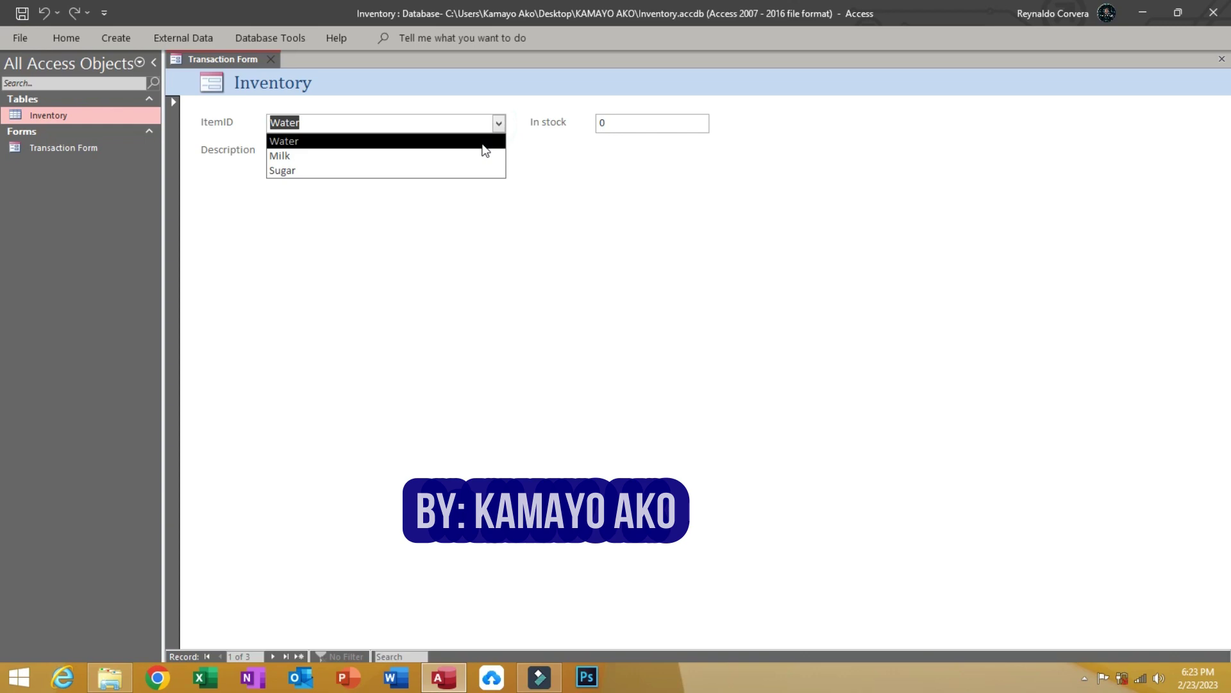
pyautogui.click(475, 156)
pyautogui.doubleClick(369, 152)
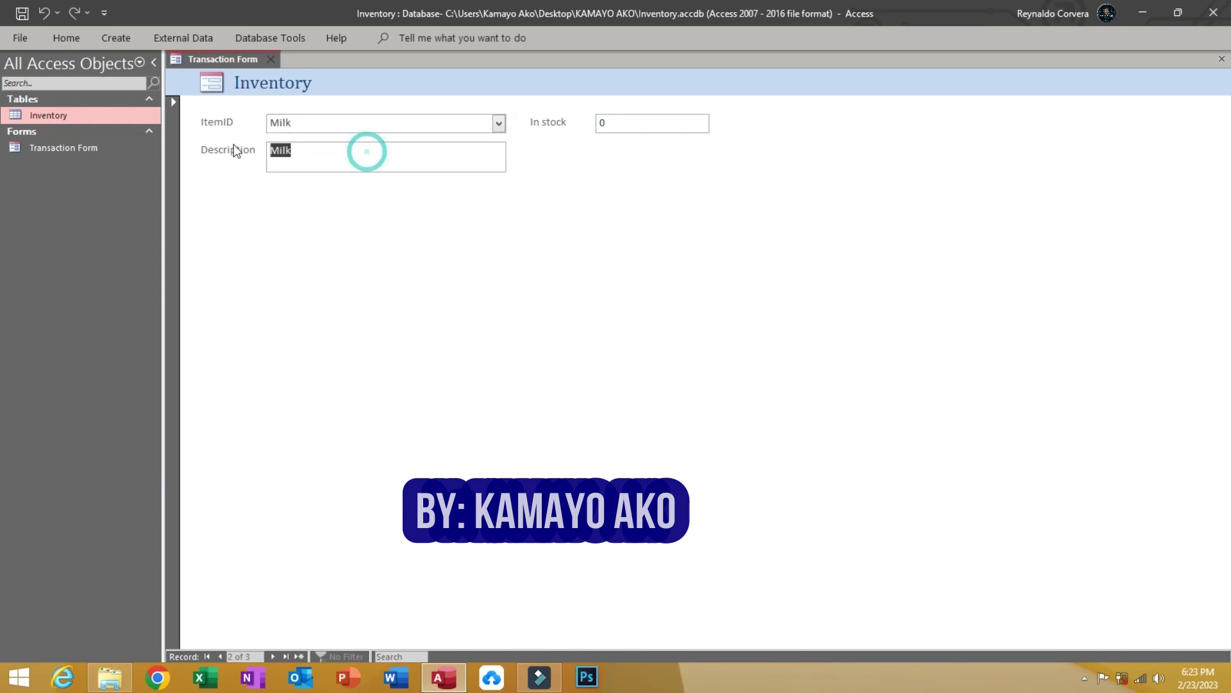
pyautogui.click(498, 123)
pyautogui.click(414, 171)
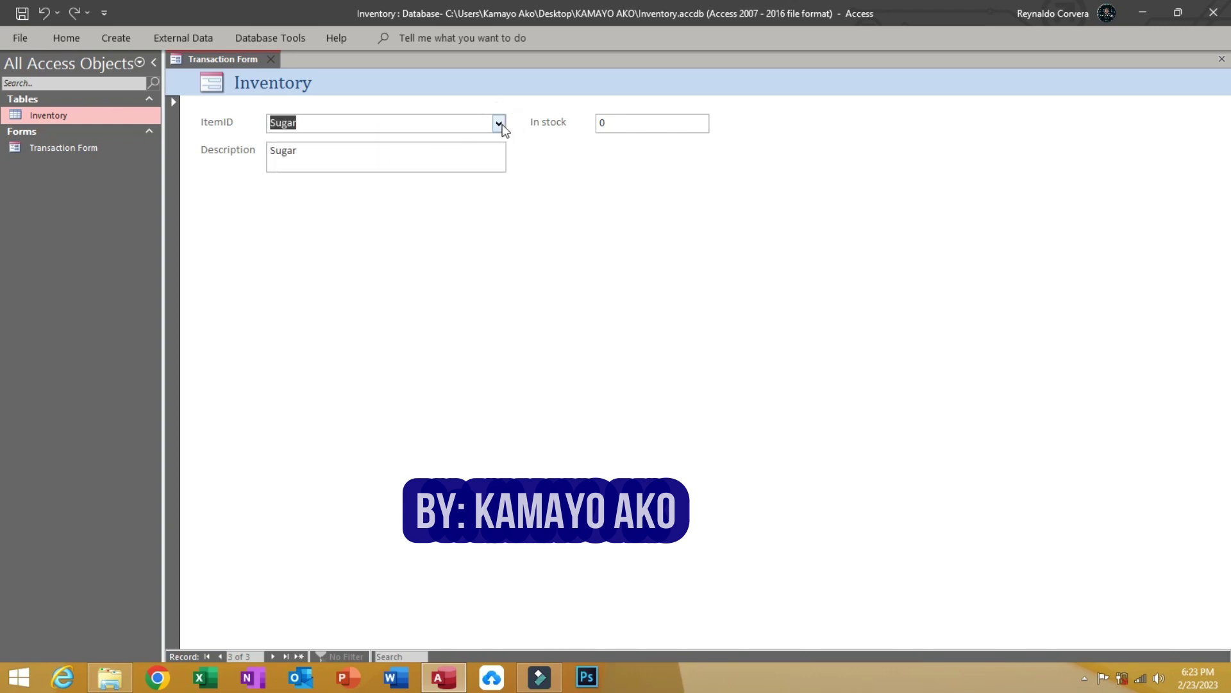
pyautogui.click(498, 123)
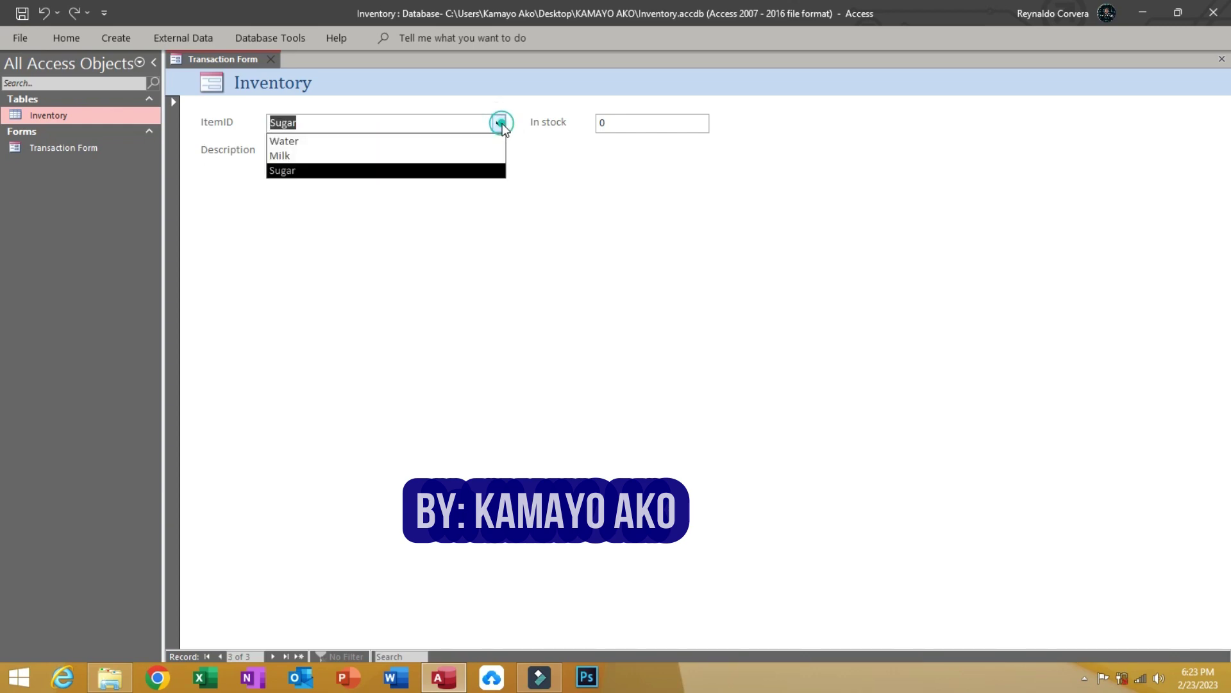
pyautogui.click(473, 141)
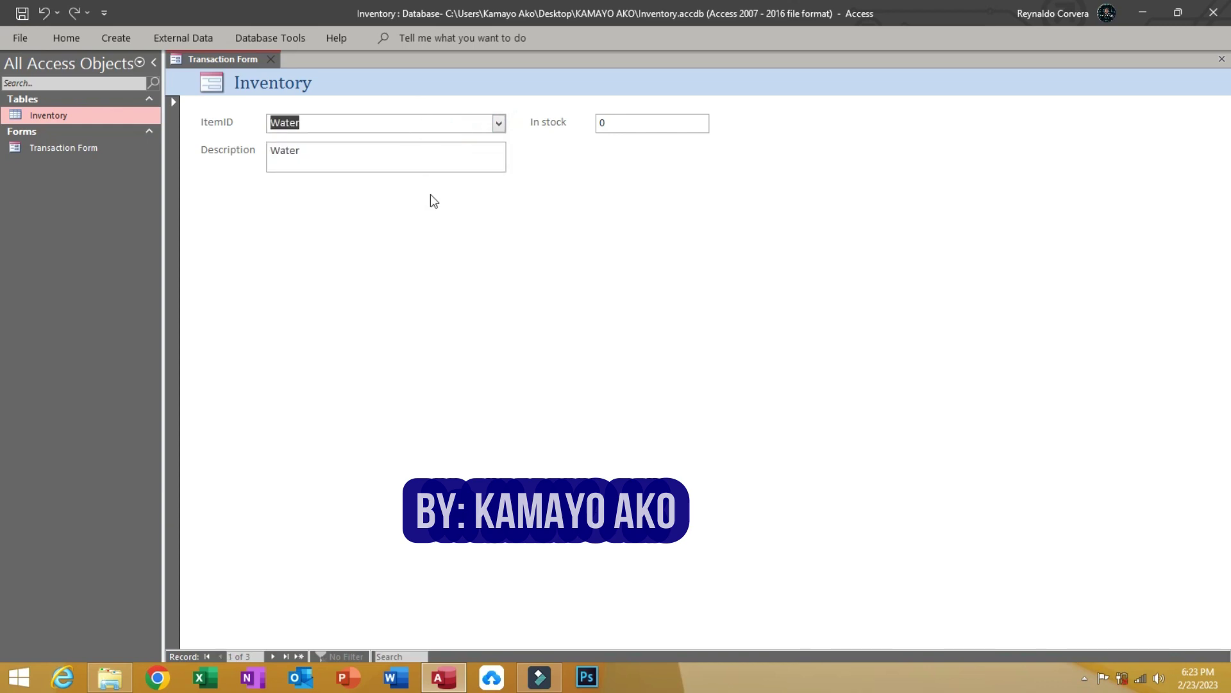
pyautogui.rightClick(430, 195)
pyautogui.click(468, 250)
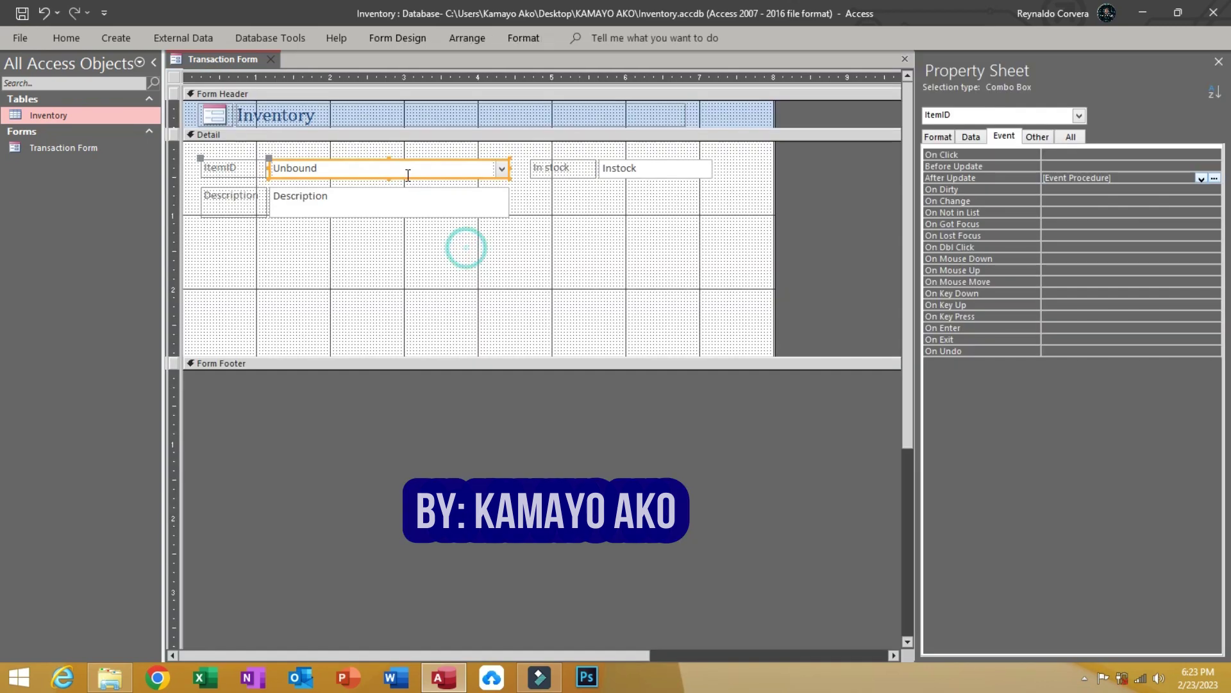
# Step: Reopen the After Update code to review the SearchForRecord line, then close the editor
pyautogui.click(944, 178)
pyautogui.click(1213, 179)
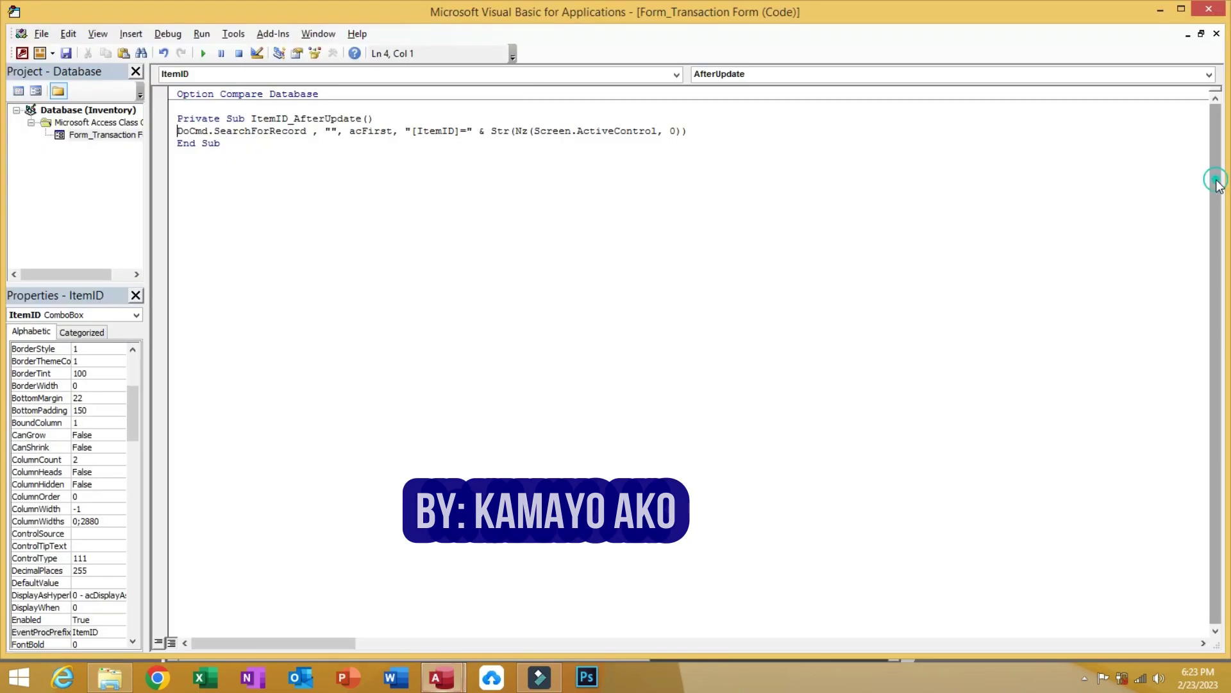
pyautogui.moveTo(177, 135); pyautogui.dragTo(174, 146)
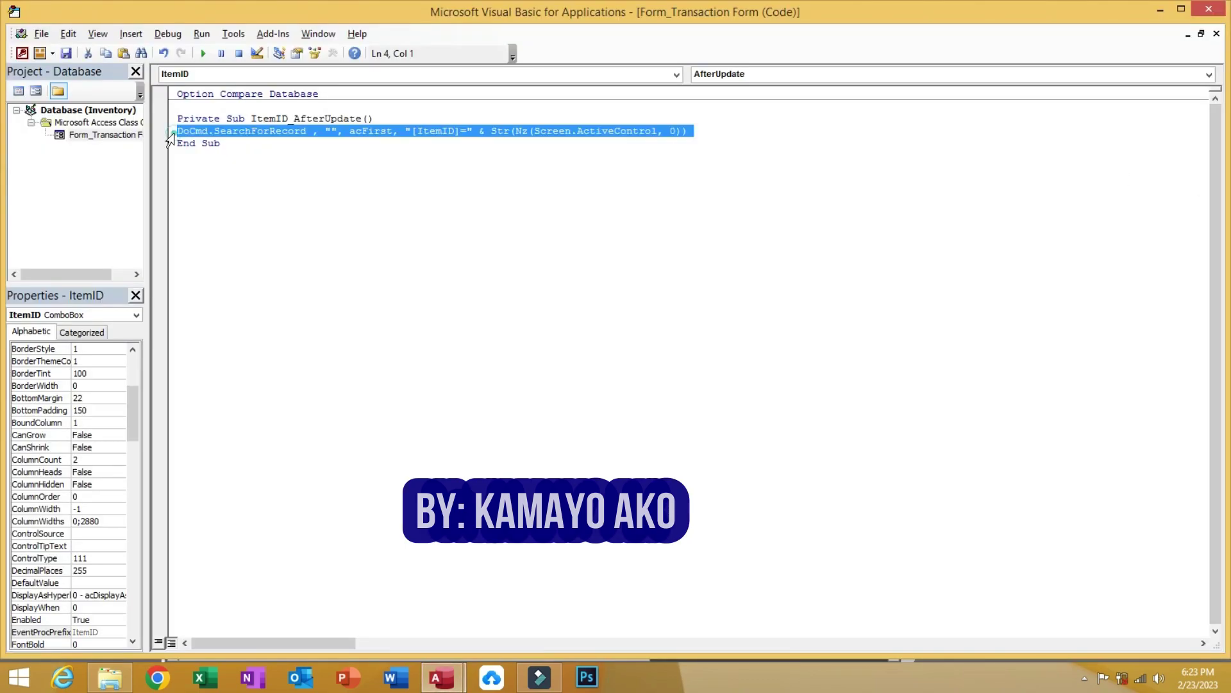
pyautogui.click(233, 209)
pyautogui.click(1209, 9)
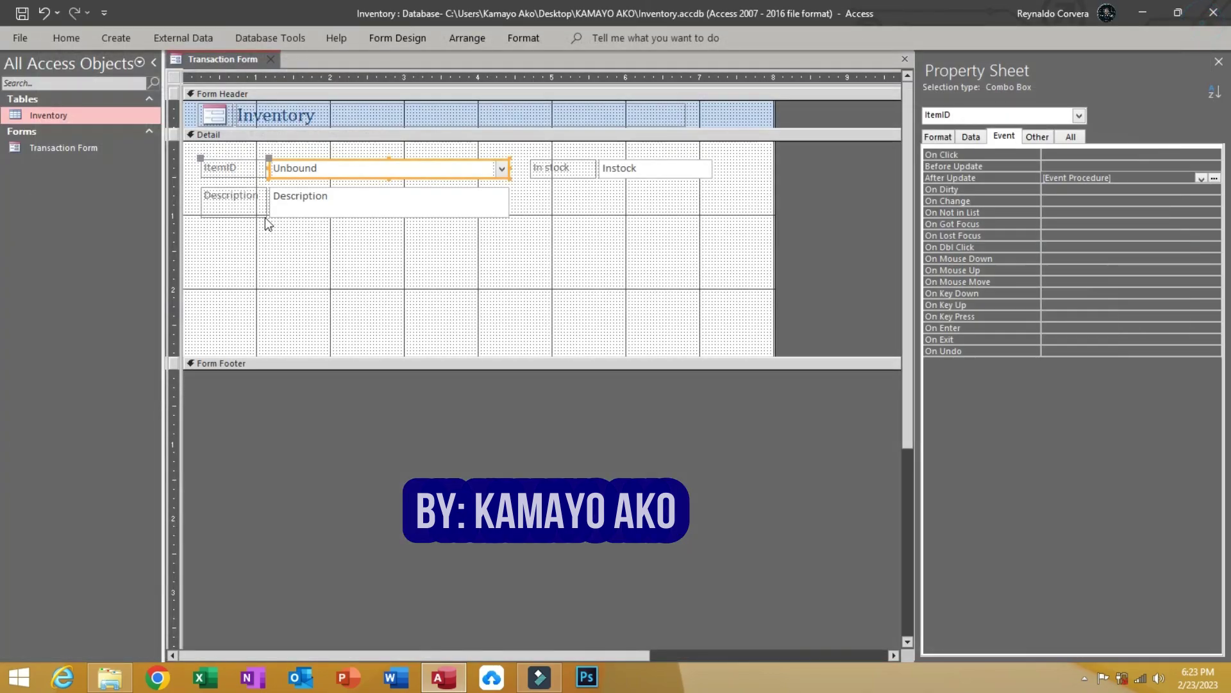
# Step: Check the Description, Instock and ItemID controls, then save the form
pyautogui.click(290, 201)
pyautogui.click(620, 170)
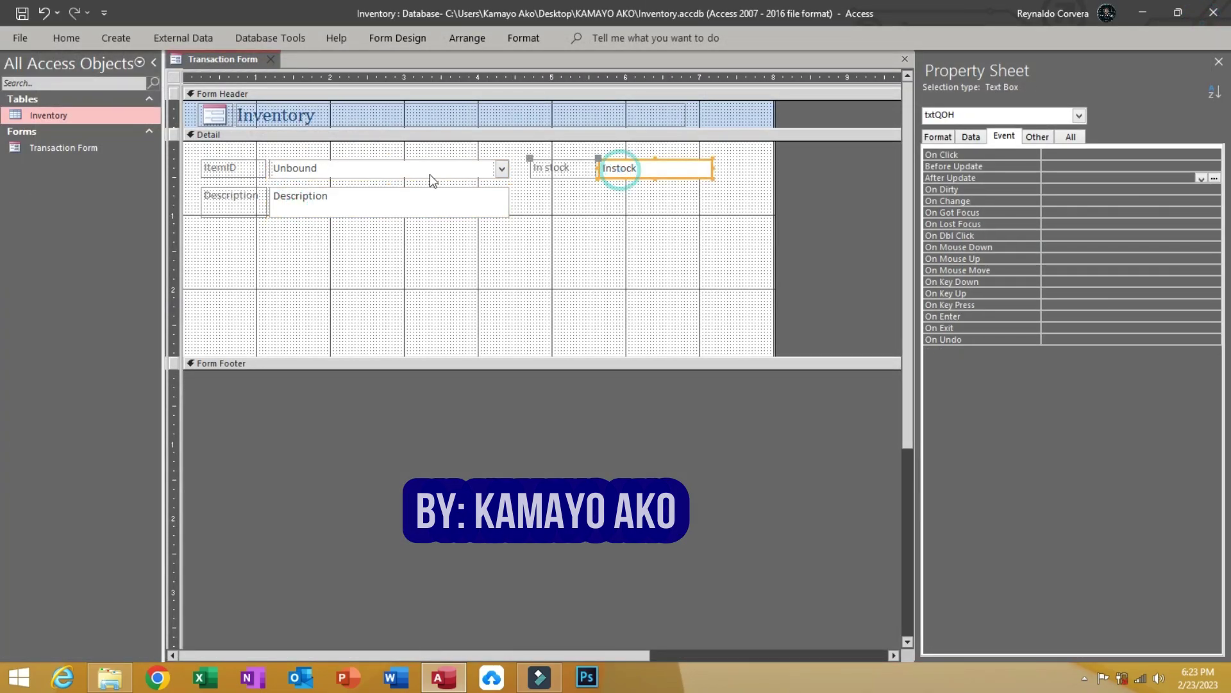
pyautogui.click(415, 174)
pyautogui.click(394, 248)
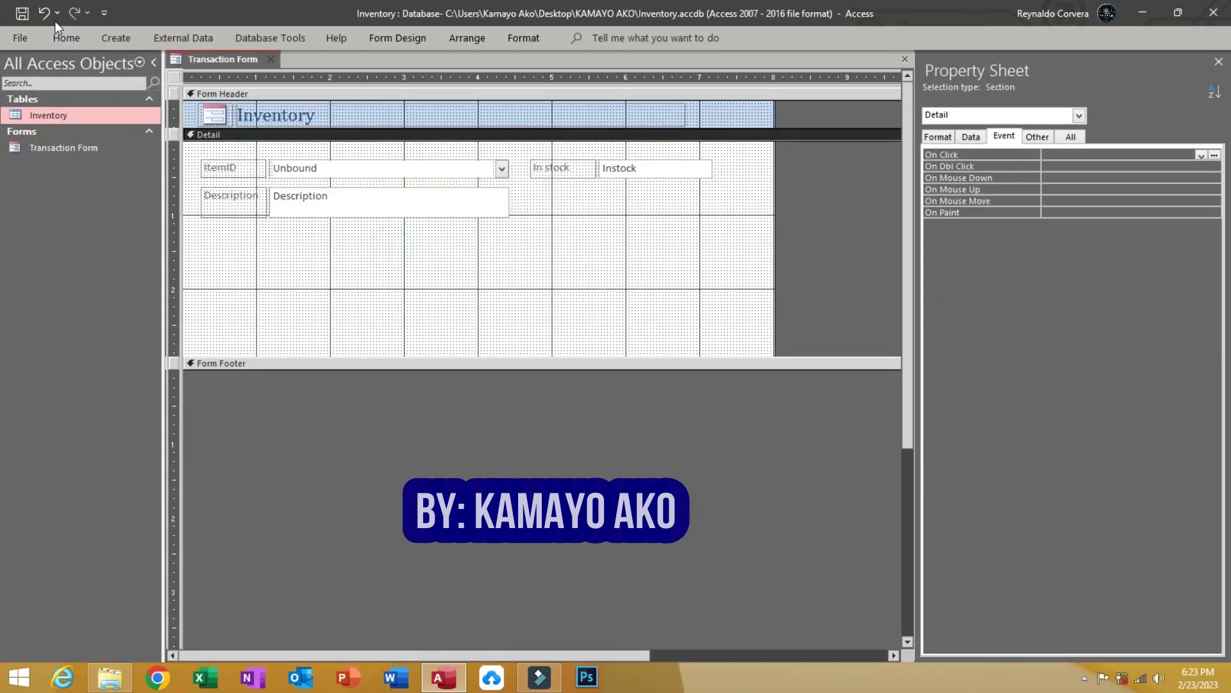
pyautogui.click(18, 19)
# Step: Select the In stock label and its Instock text box
pyautogui.click(448, 290)
pyautogui.click(583, 176)
pyautogui.press('Tab')
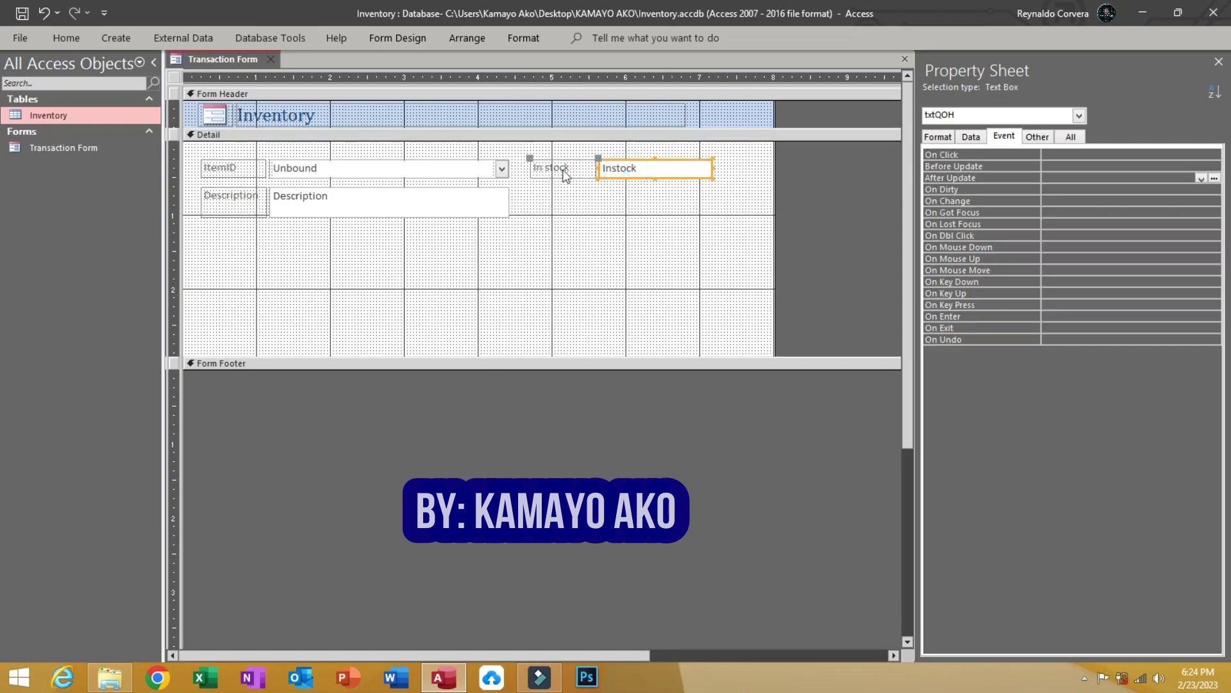
# Step: Duplicate the In stock label and text box below the original
pyautogui.keyDown('shift'); pyautogui.click(566, 175); pyautogui.keyUp('shift')
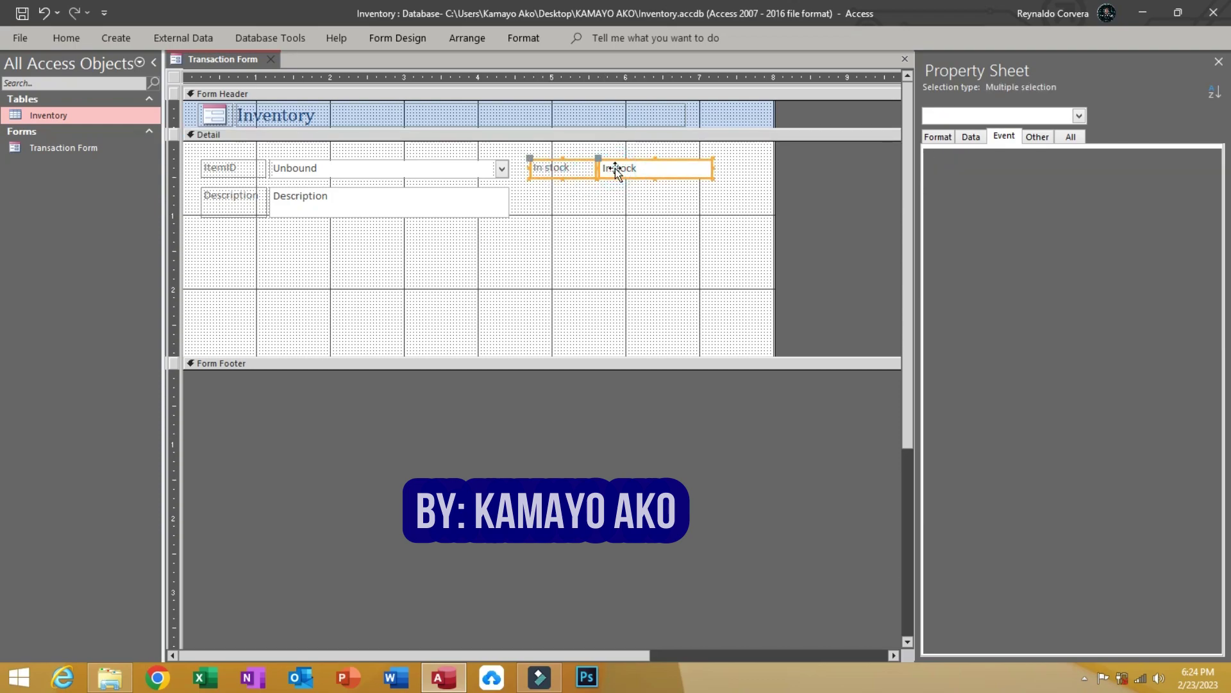
pyautogui.hotkey('ctrl', 'v')
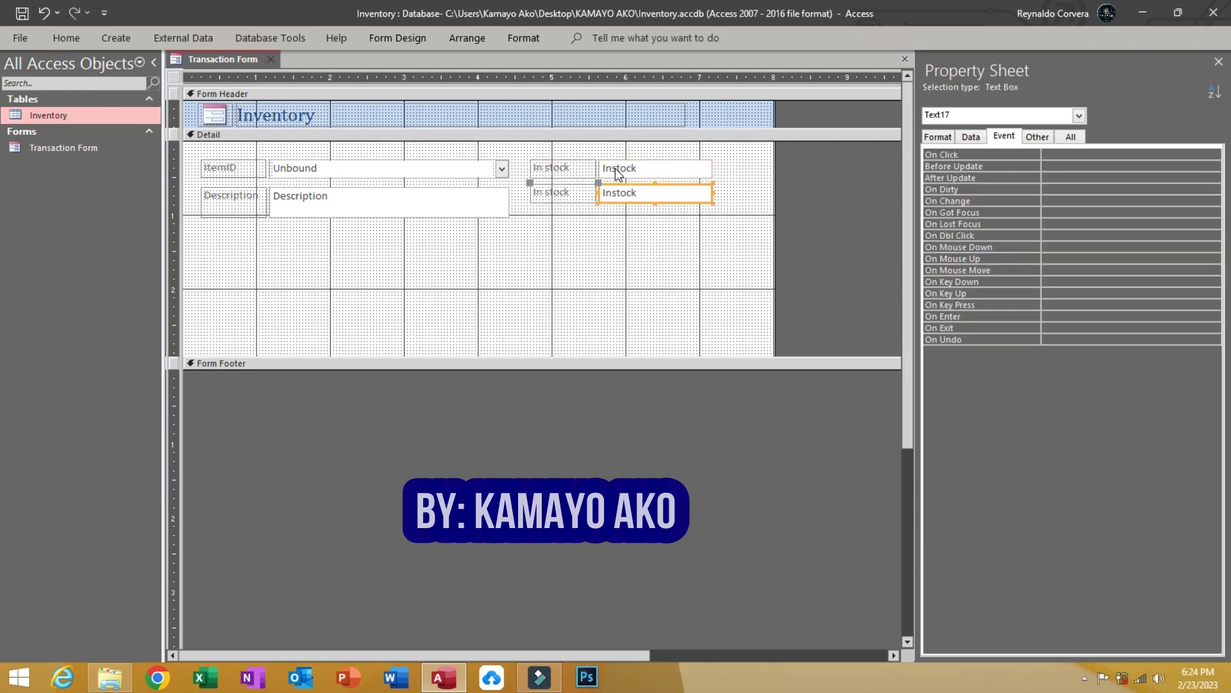
pyautogui.click(556, 271)
pyautogui.click(603, 196)
# Step: Clear the copied text box's Control Source to Unbound and name it txtQty
pyautogui.click(971, 137)
pyautogui.click(956, 154)
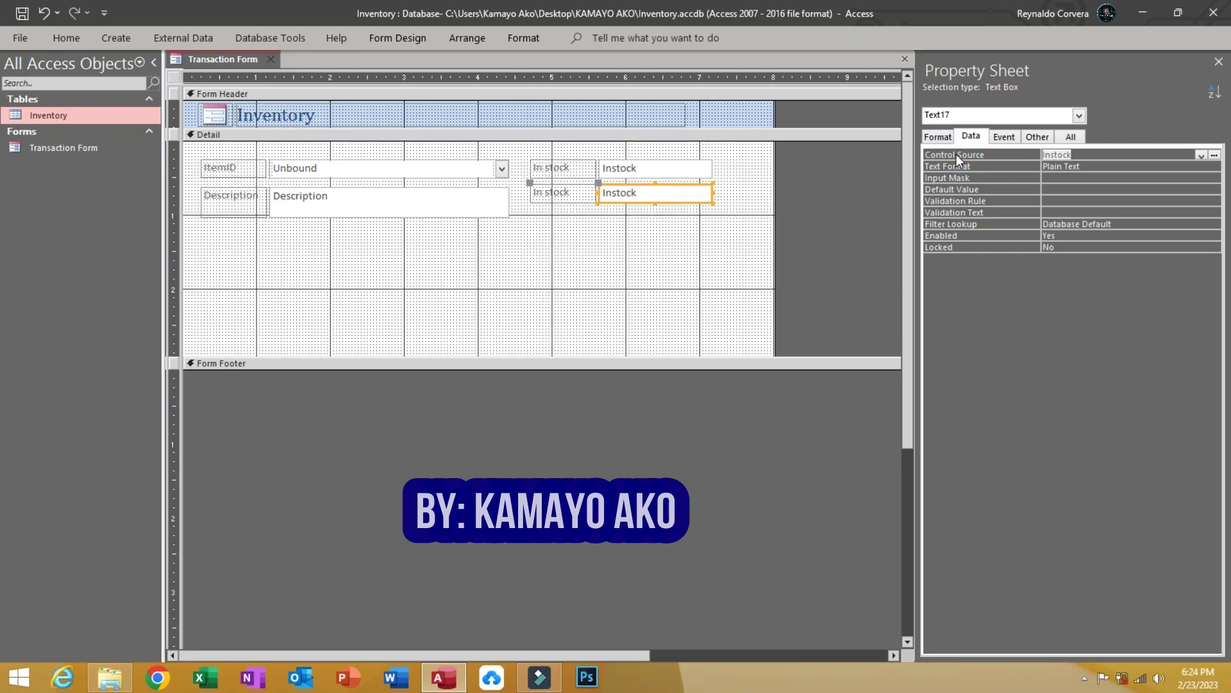
pyautogui.press('Delete')
pyautogui.press('Return')
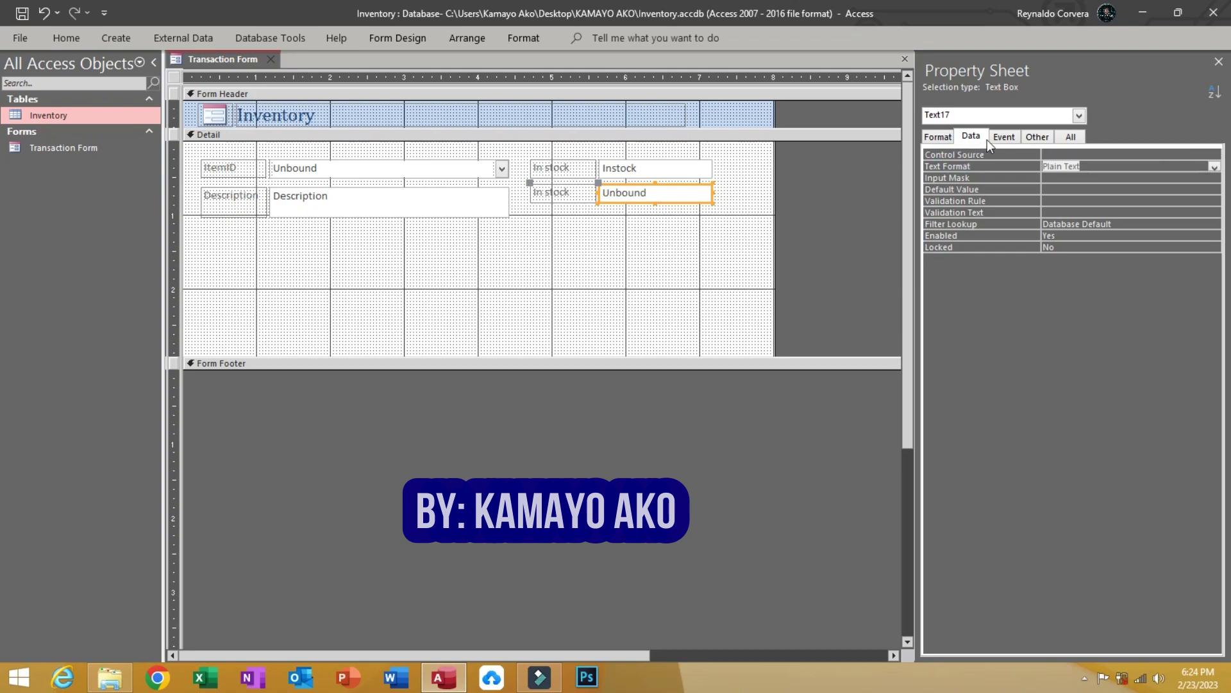
pyautogui.click(1035, 137)
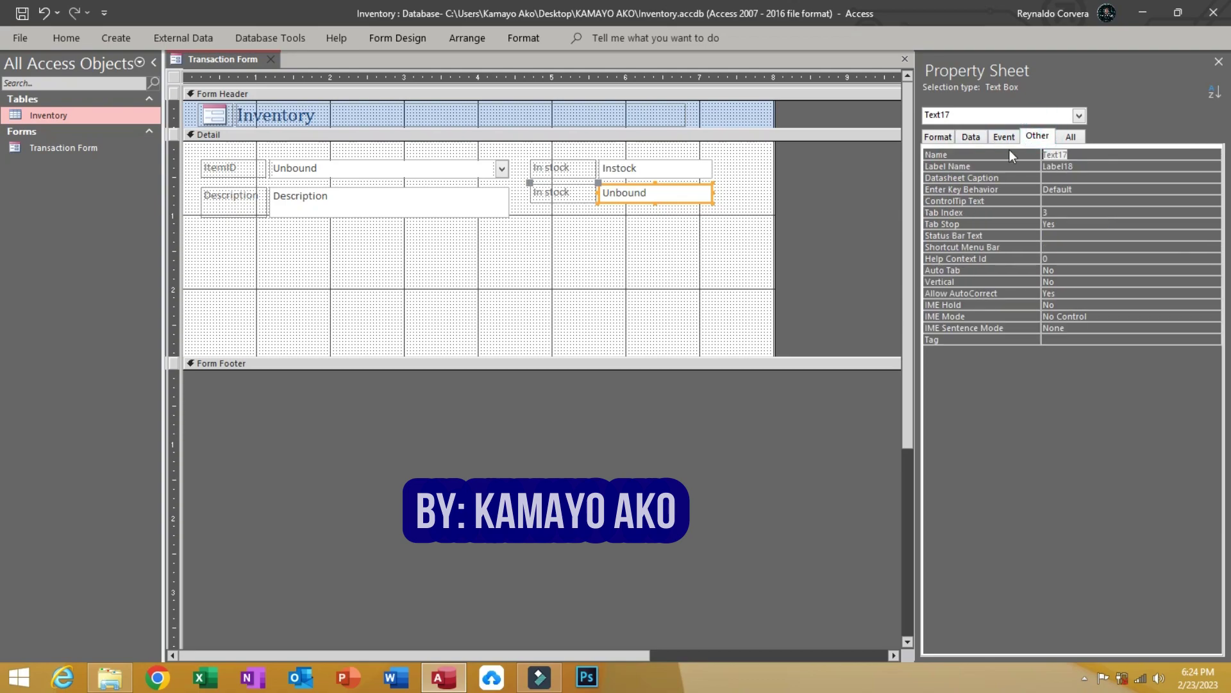
pyautogui.write('txtQty')
pyautogui.press('Return')
pyautogui.click(71, 37)
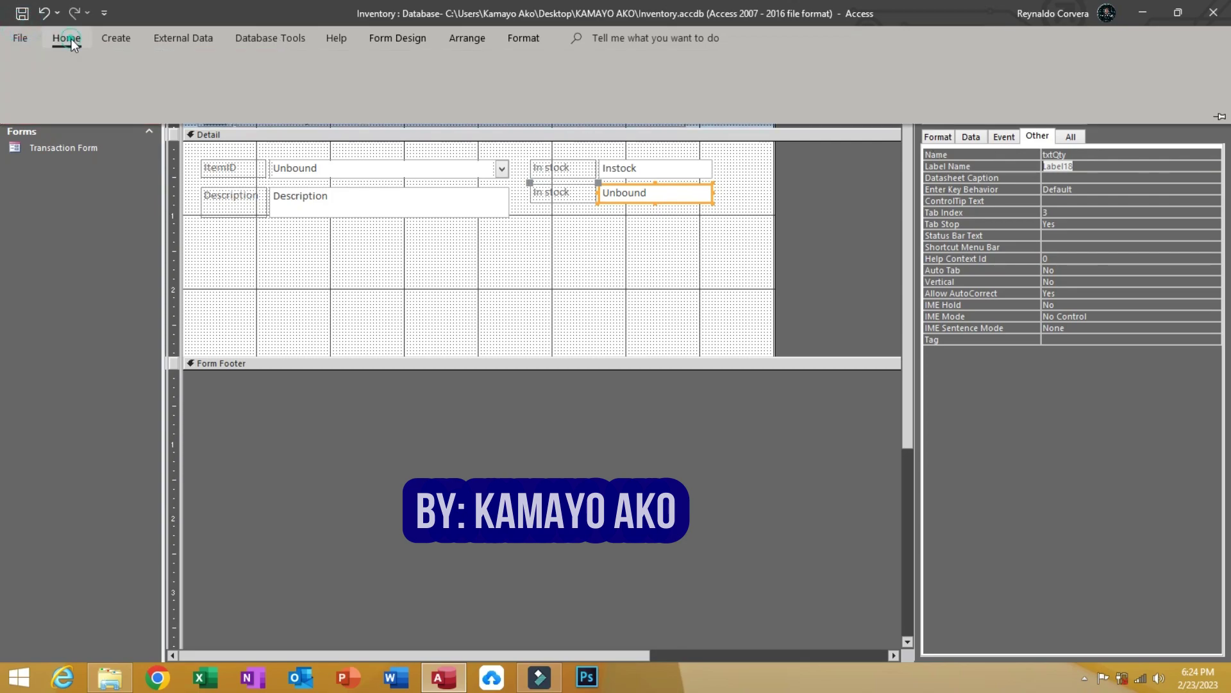
# Step: In Form View choose Milk, comparing its In stock 0 with the empty second In stock box
pyautogui.click(31, 66)
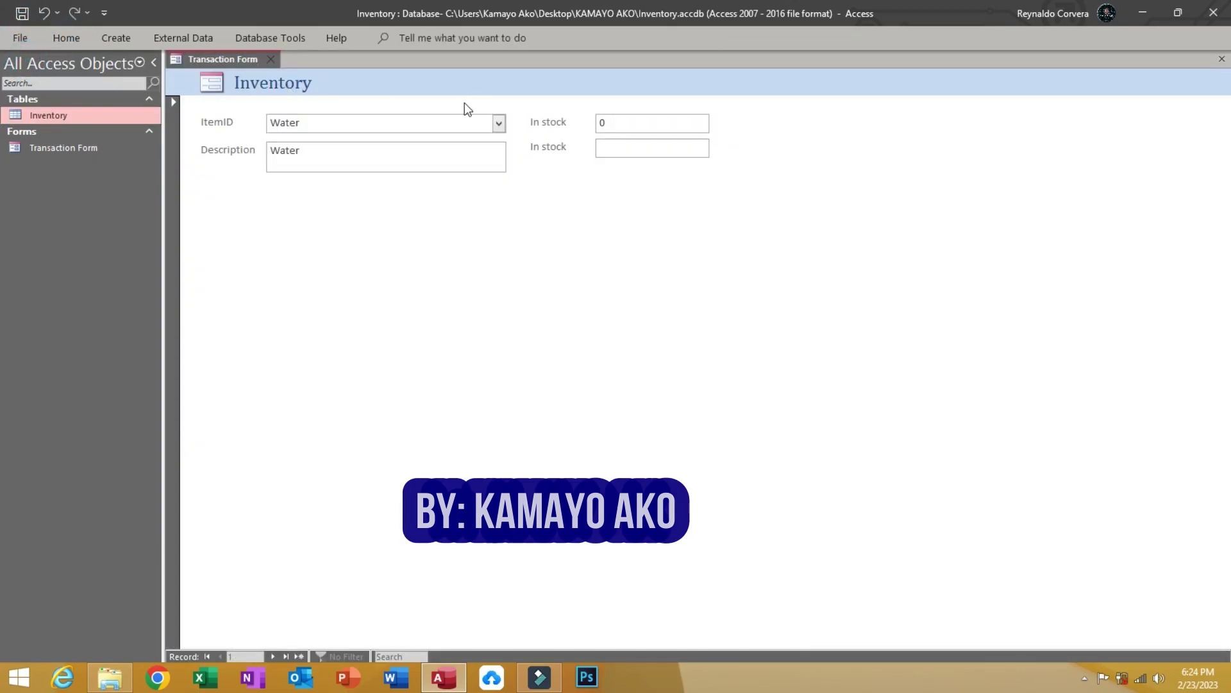
pyautogui.click(499, 123)
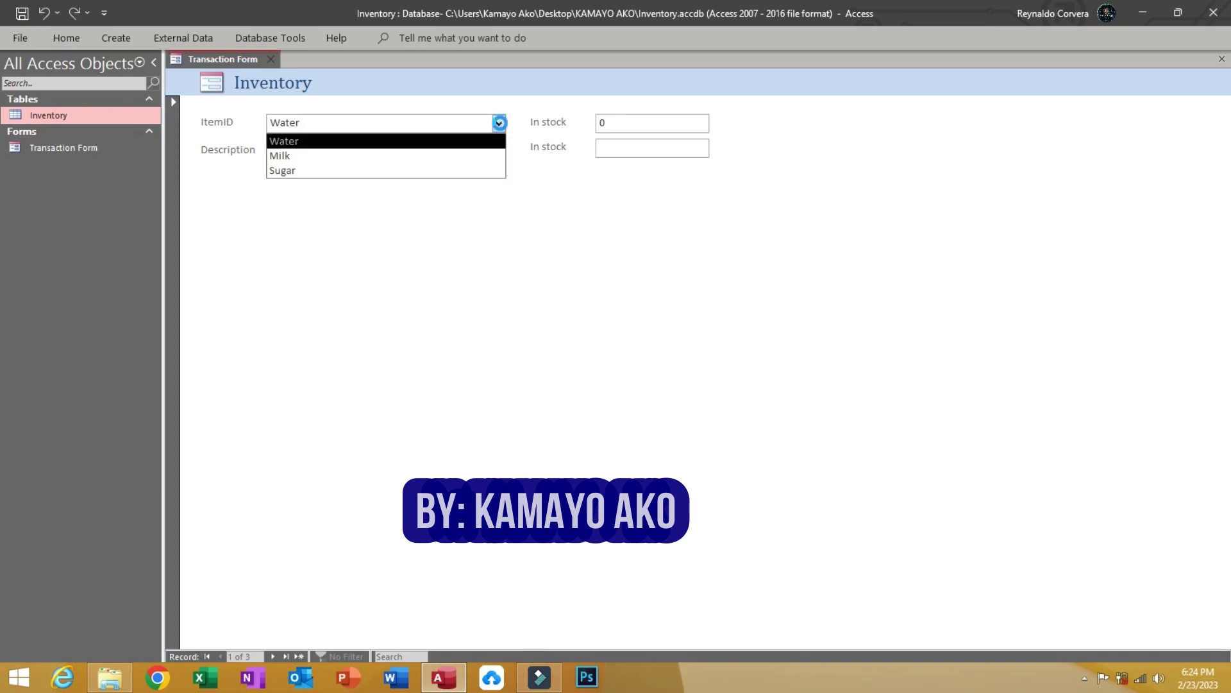
pyautogui.click(471, 156)
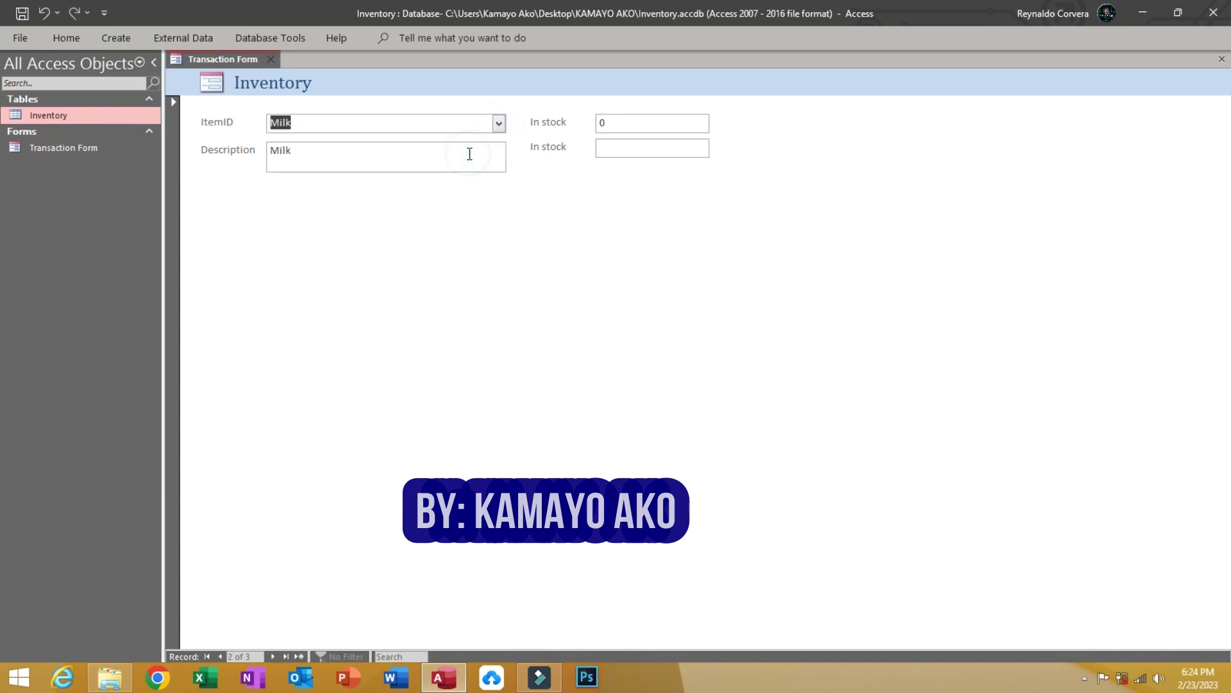
pyautogui.click(600, 148)
pyautogui.click(654, 124)
pyautogui.moveTo(655, 125); pyautogui.dragTo(546, 122)
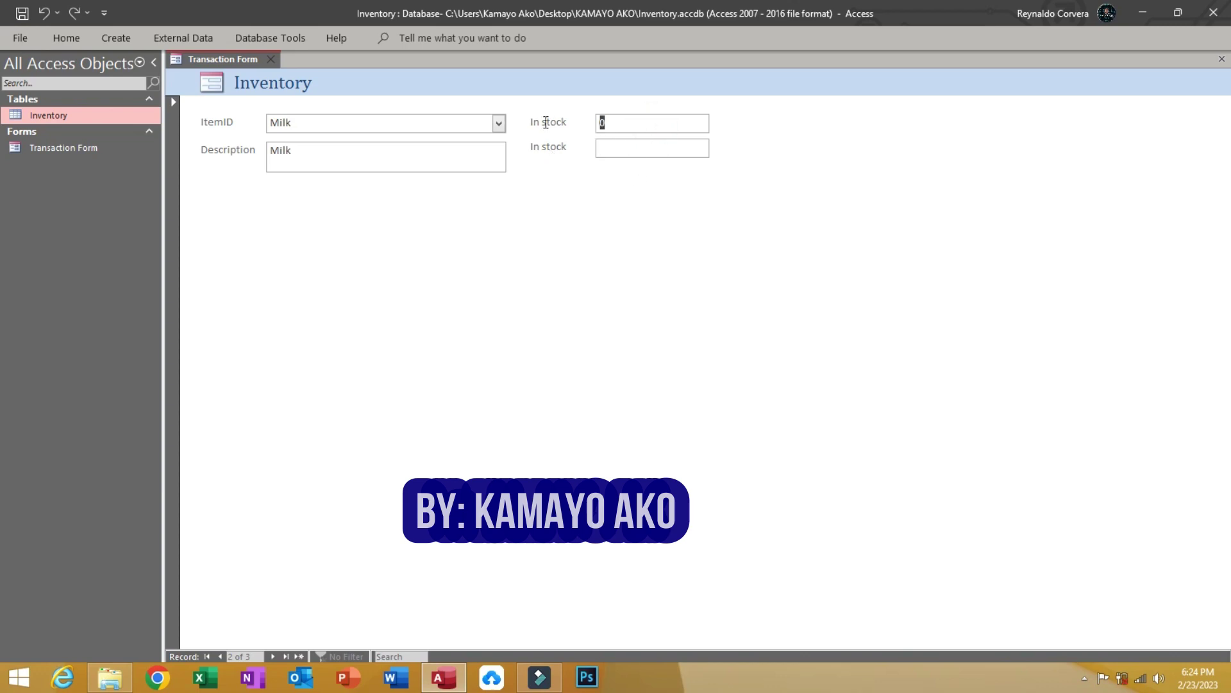
pyautogui.click(612, 149)
pyautogui.moveTo(655, 127); pyautogui.dragTo(513, 116)
pyautogui.rightClick(614, 230)
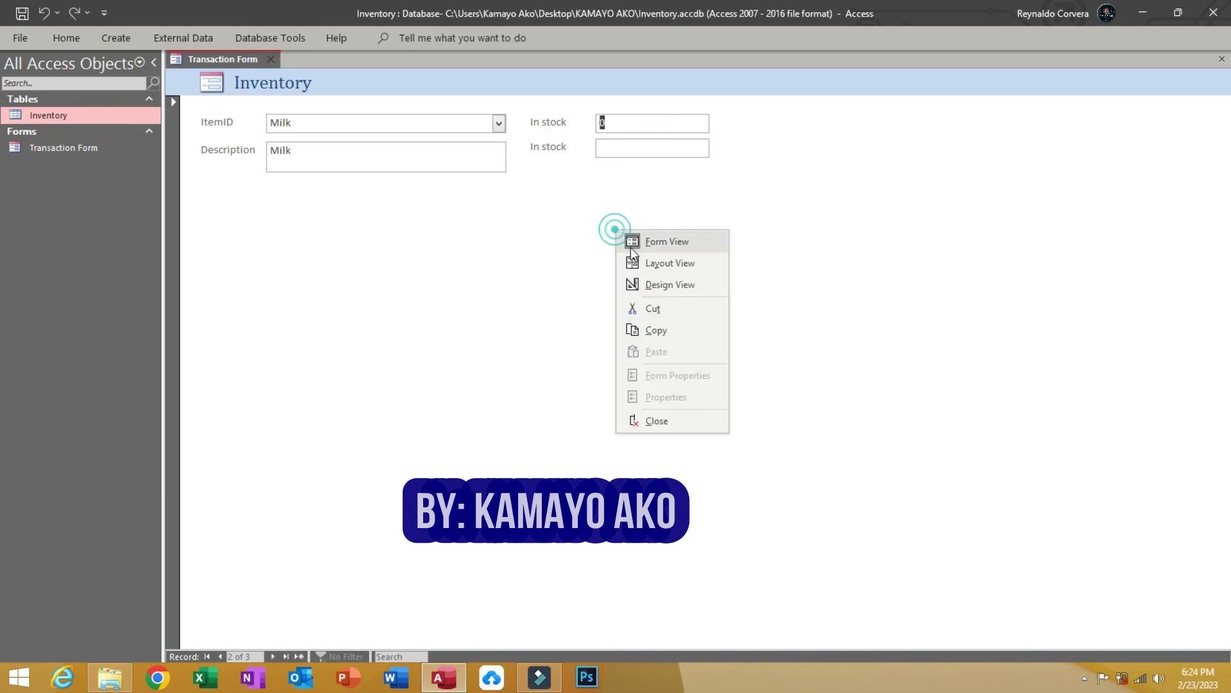
# Step: Back in Design View, change the copied label's caption to Quantity
pyautogui.click(651, 284)
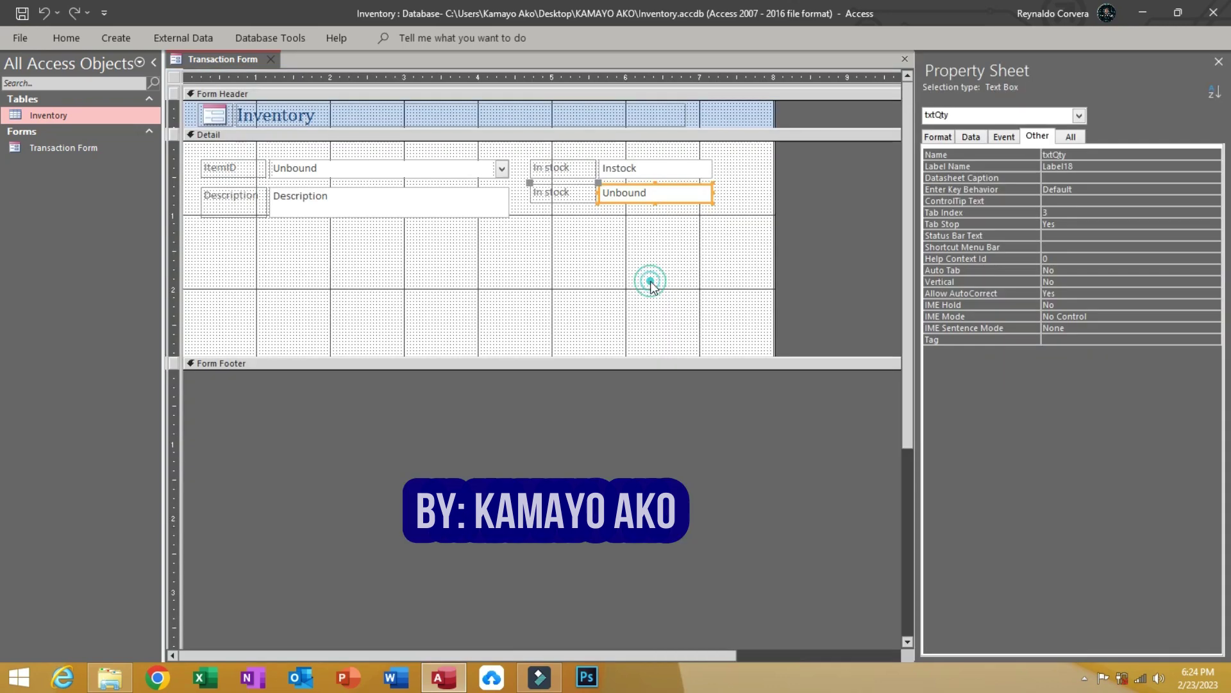
pyautogui.click(568, 196)
pyautogui.click(938, 136)
pyautogui.click(933, 153)
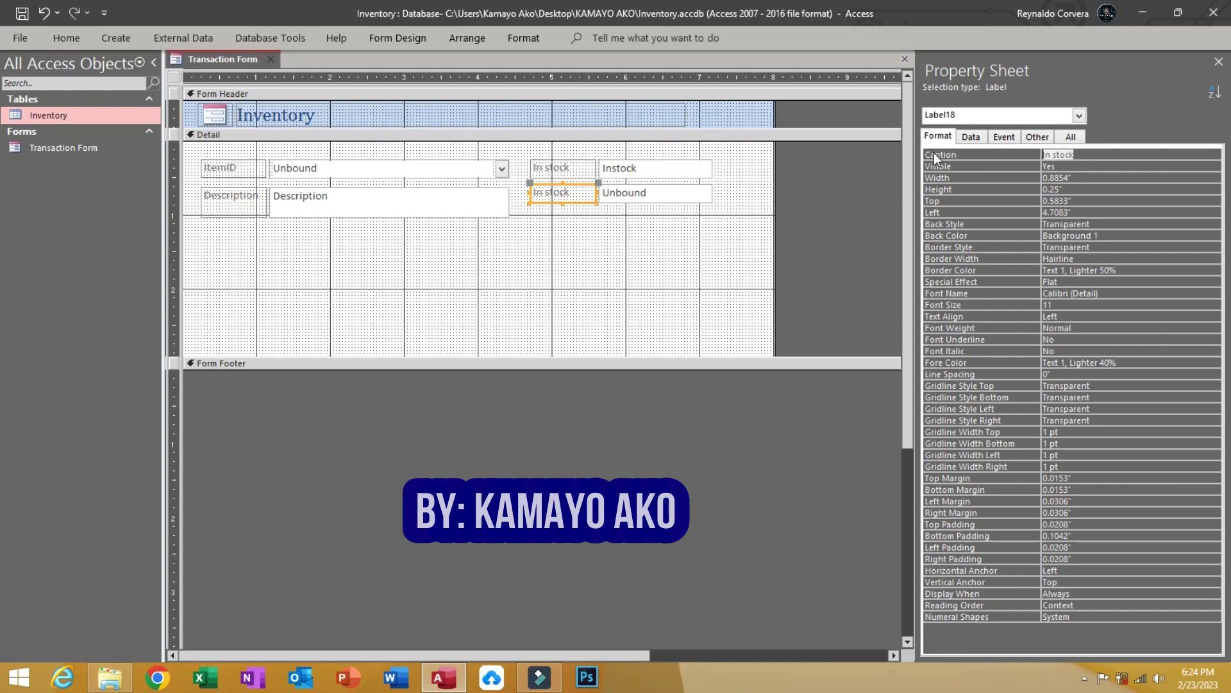
pyautogui.write('qu')
pyautogui.press('BackSpace')
pyautogui.press('BackSpace')
pyautogui.write('Quantity')
pyautogui.press('Return')
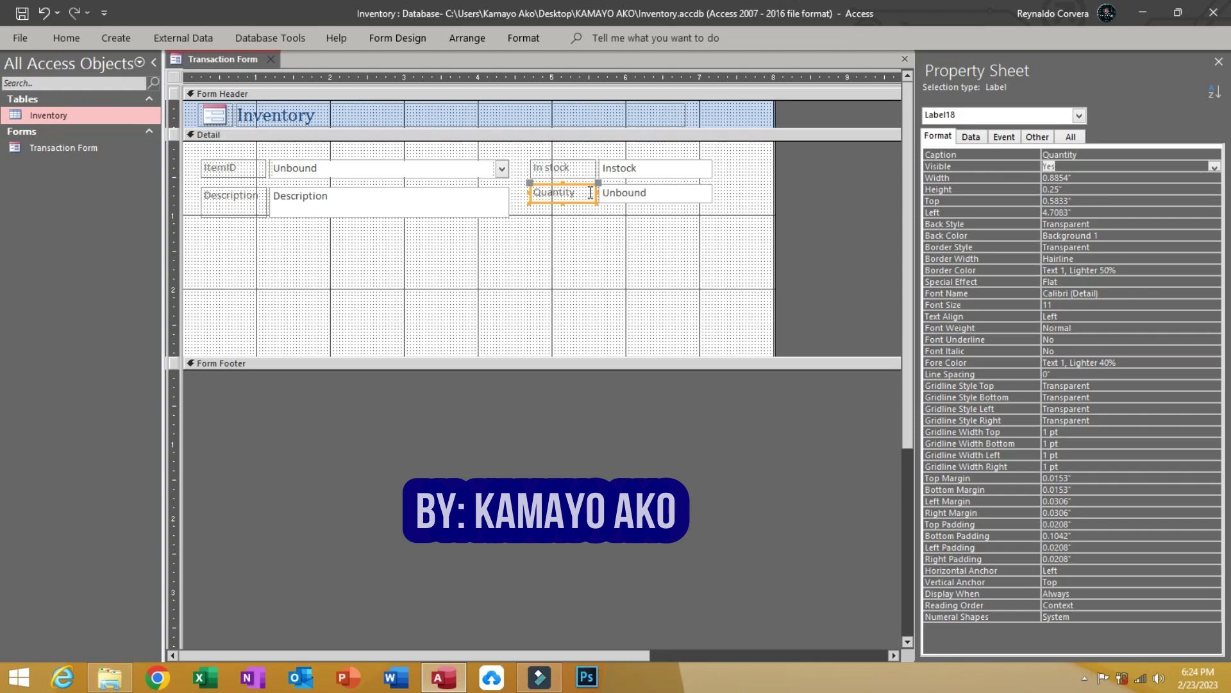
# Step: Give the txtQty text box a light green background colour
pyautogui.click(623, 193)
pyautogui.click(44, 38)
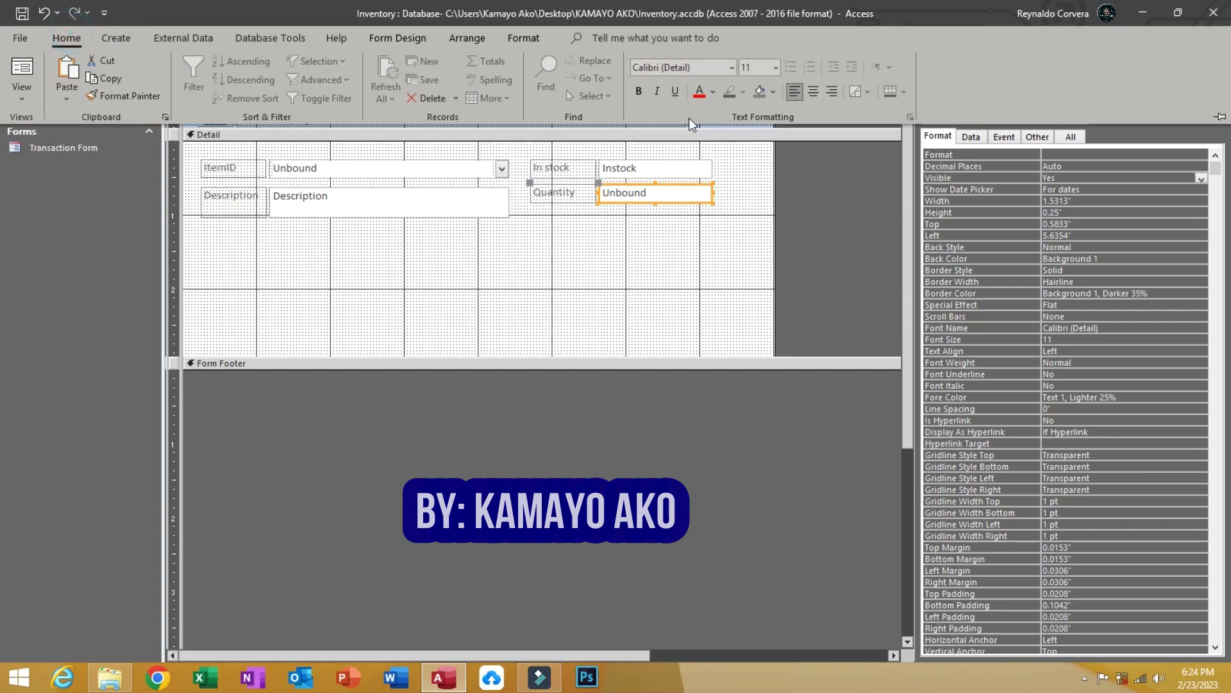
pyautogui.click(774, 92)
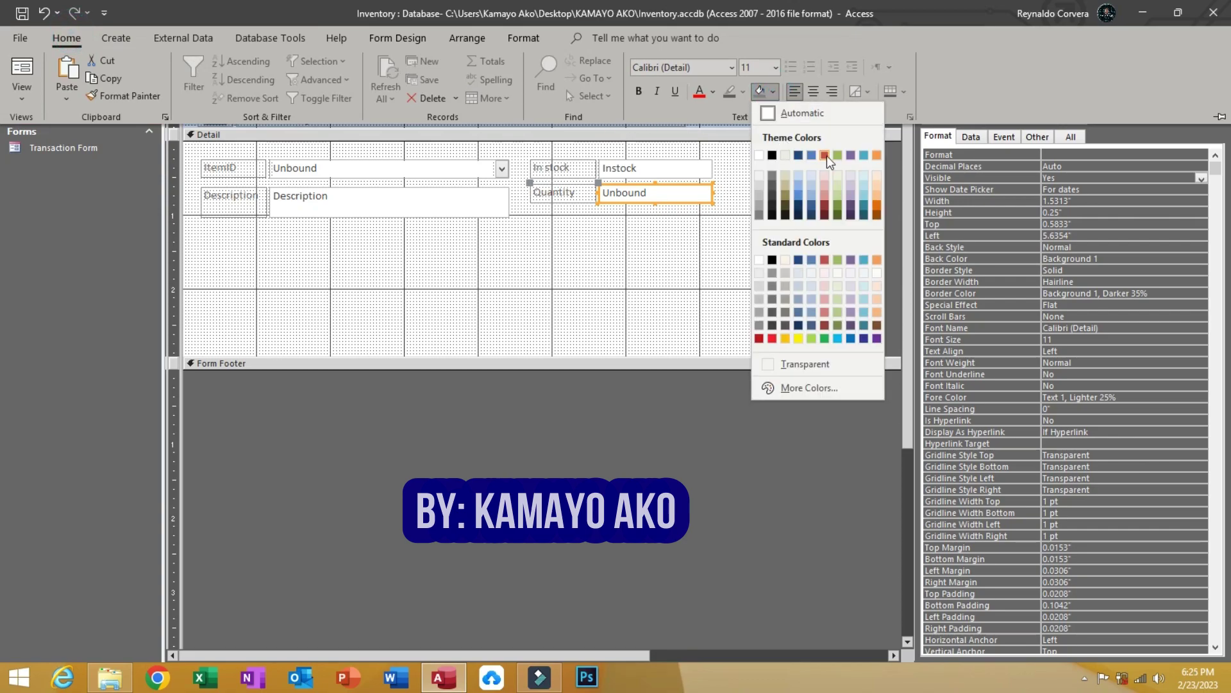
pyautogui.click(812, 338)
pyautogui.click(640, 260)
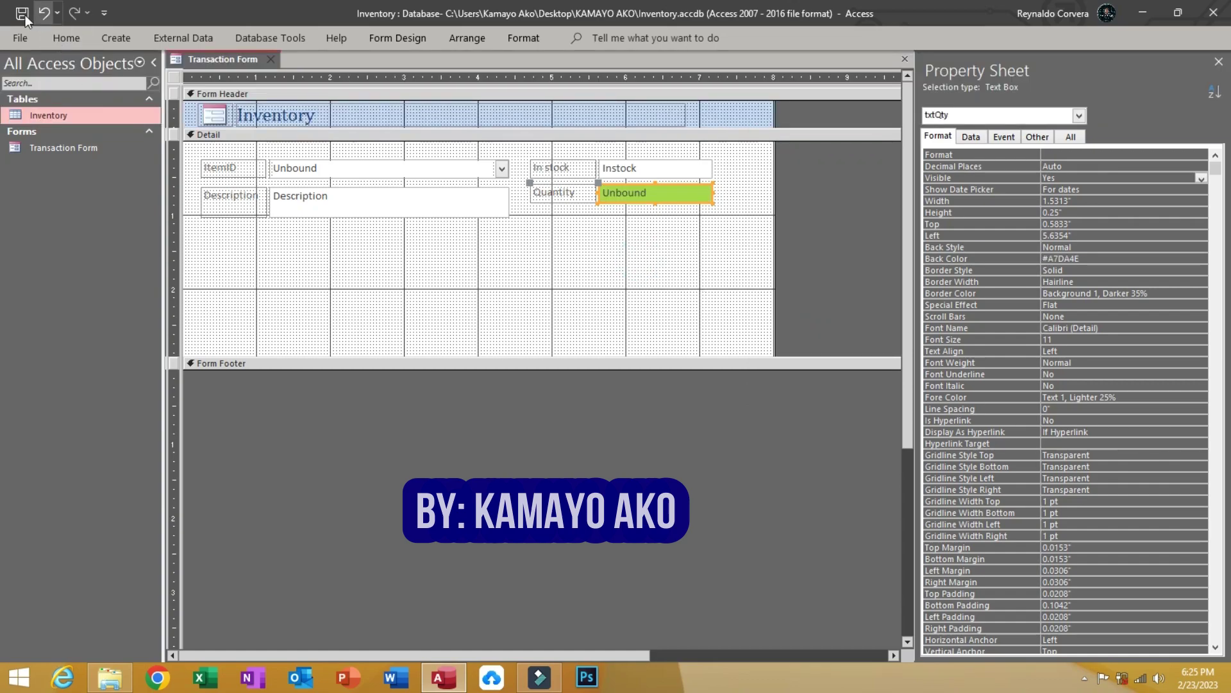
# Step: Set the Instock box (txtQOH) to Enabled No and Locked Yes
pyautogui.click(521, 276)
pyautogui.click(641, 171)
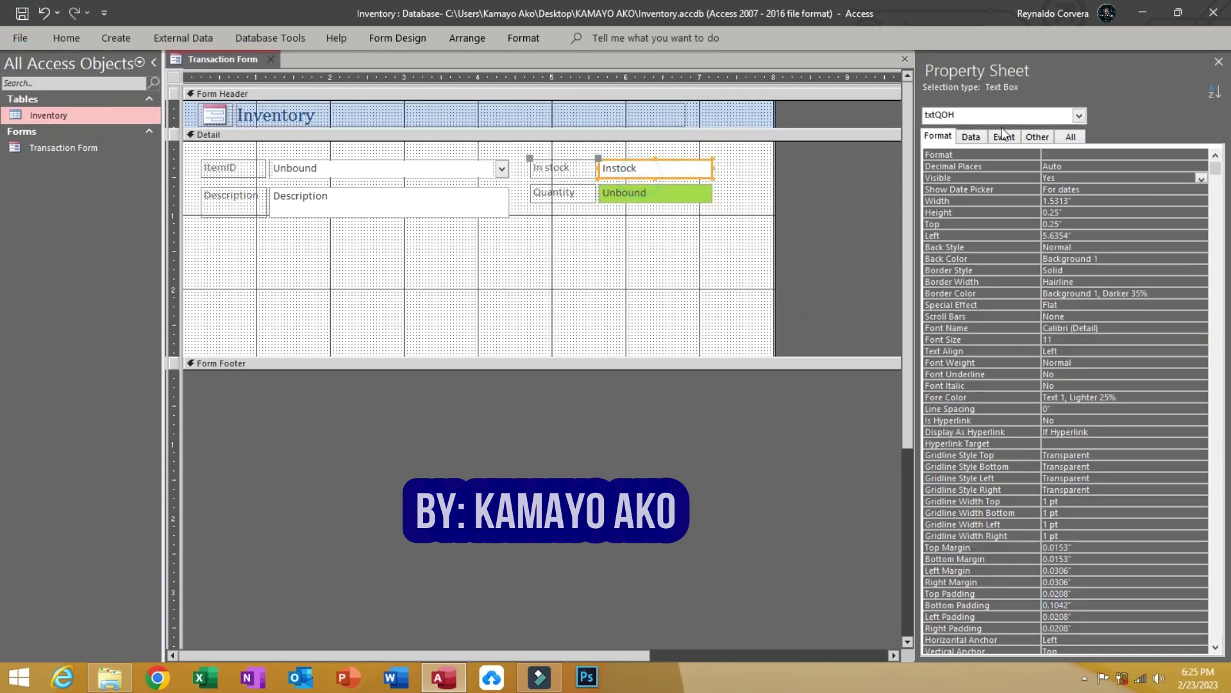
pyautogui.click(969, 136)
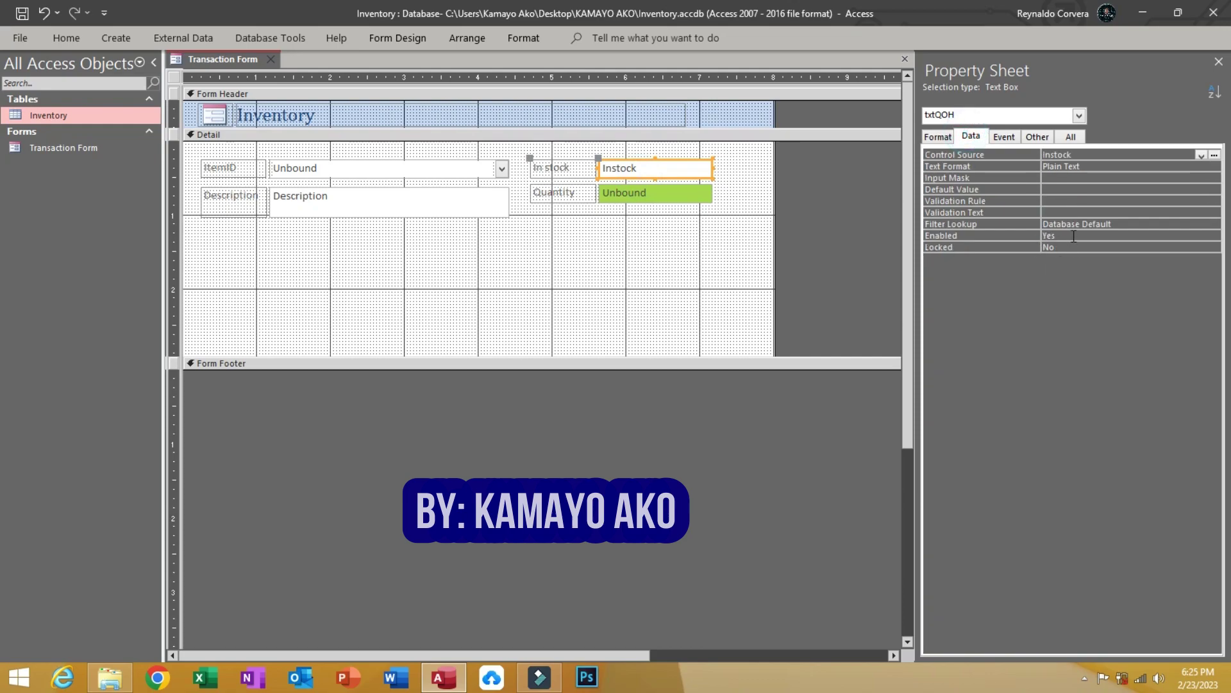
pyautogui.doubleClick(1074, 236)
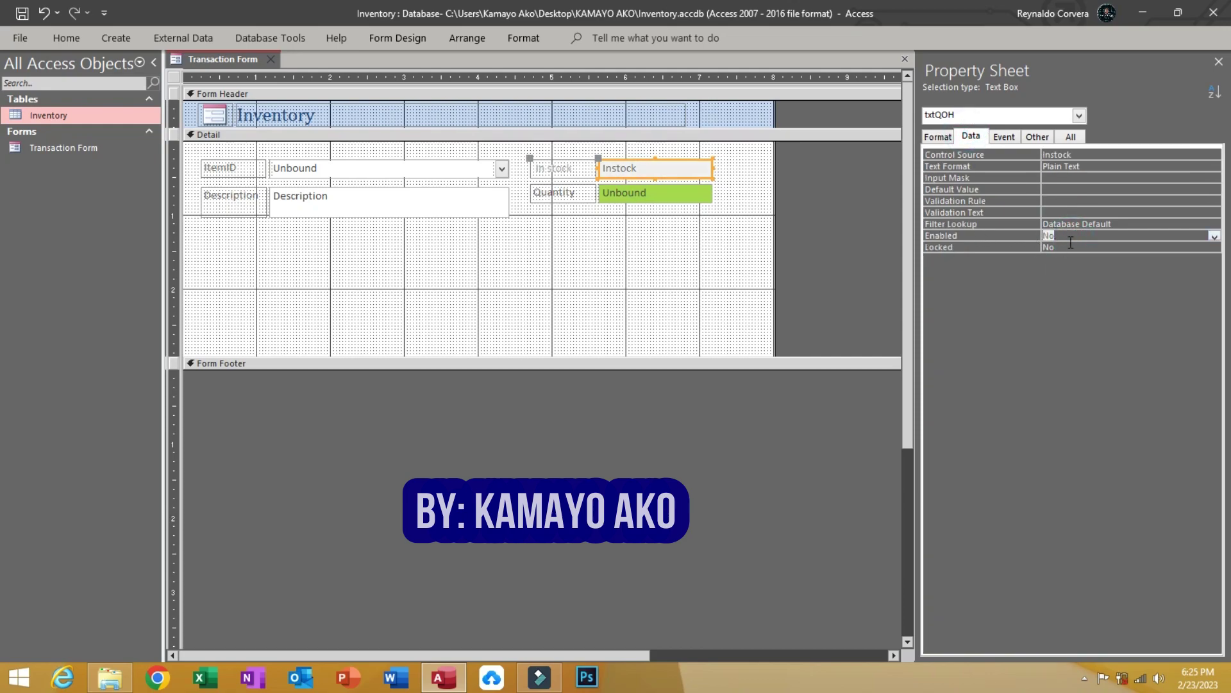
pyautogui.doubleClick(1070, 247)
# Step: Switch the Transaction Form to Form View
pyautogui.click(629, 248)
pyautogui.click(619, 168)
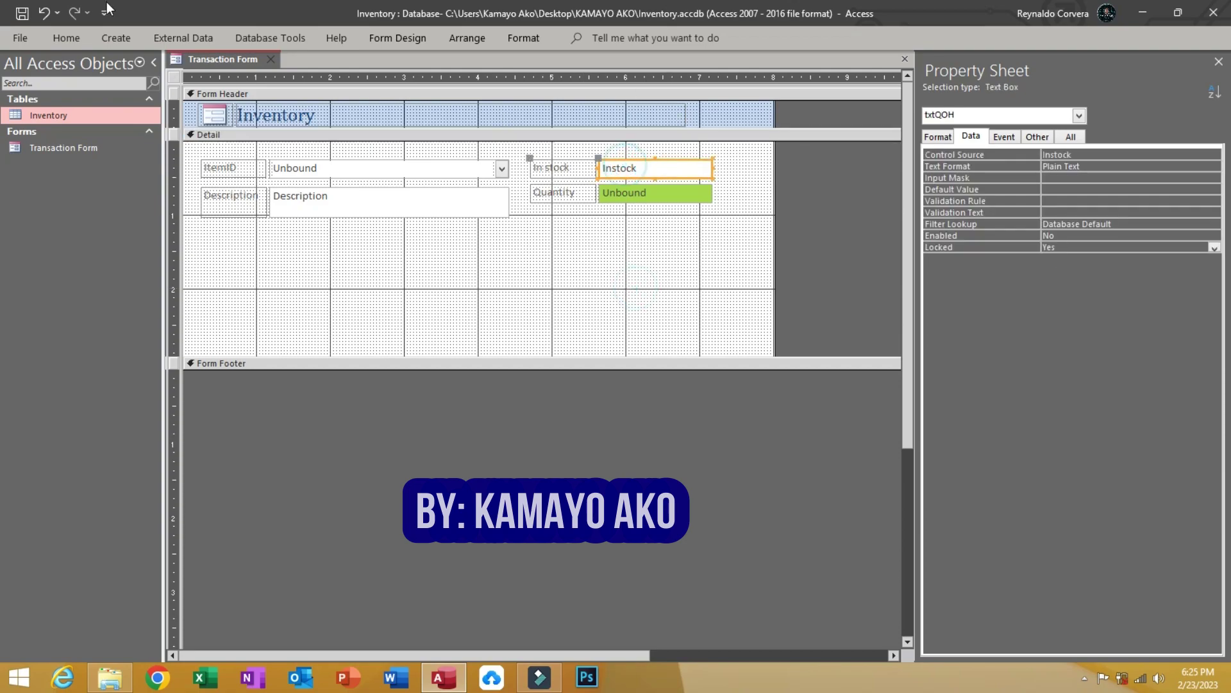
pyautogui.click(67, 38)
pyautogui.click(21, 73)
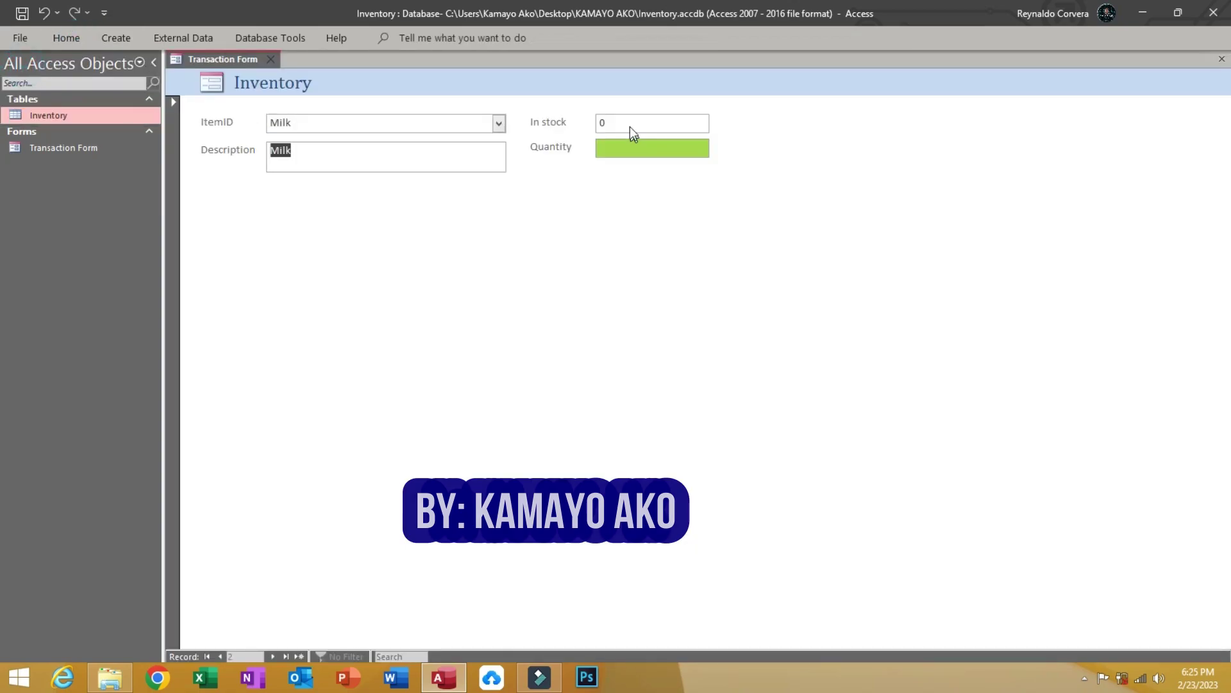
# Step: Confirm the In stock value cannot be edited, then return the form to Design View
pyautogui.click(629, 125)
pyautogui.click(645, 118)
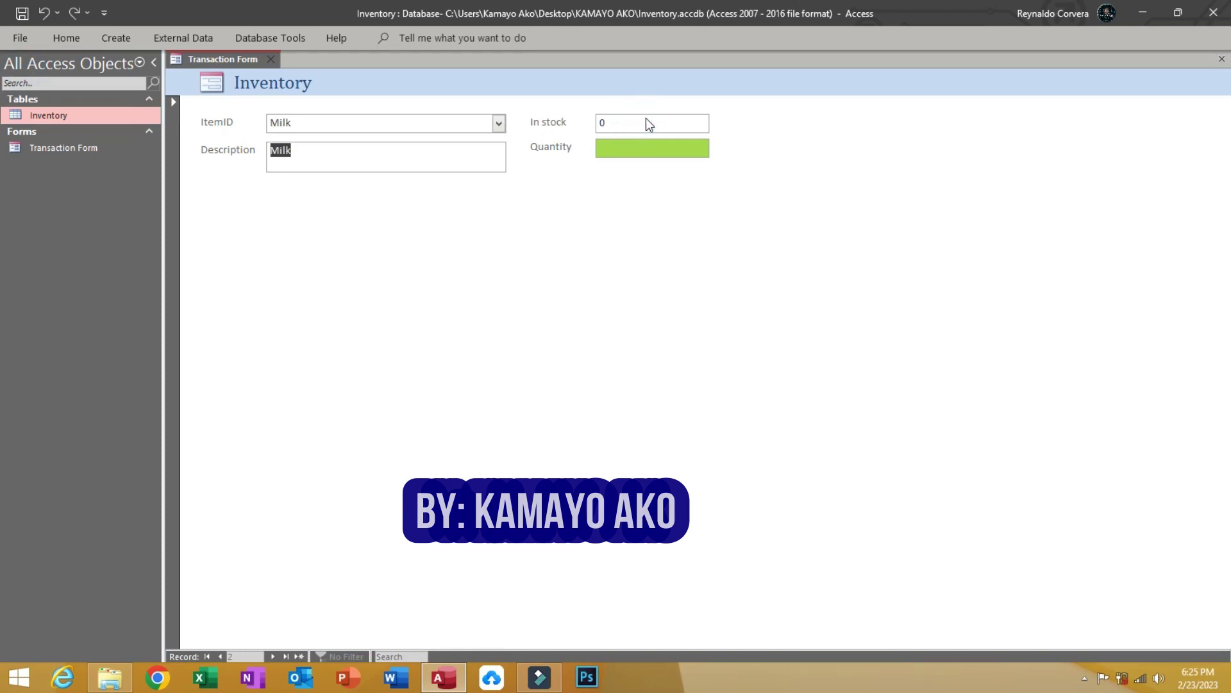
pyautogui.rightClick(522, 218)
pyautogui.click(569, 280)
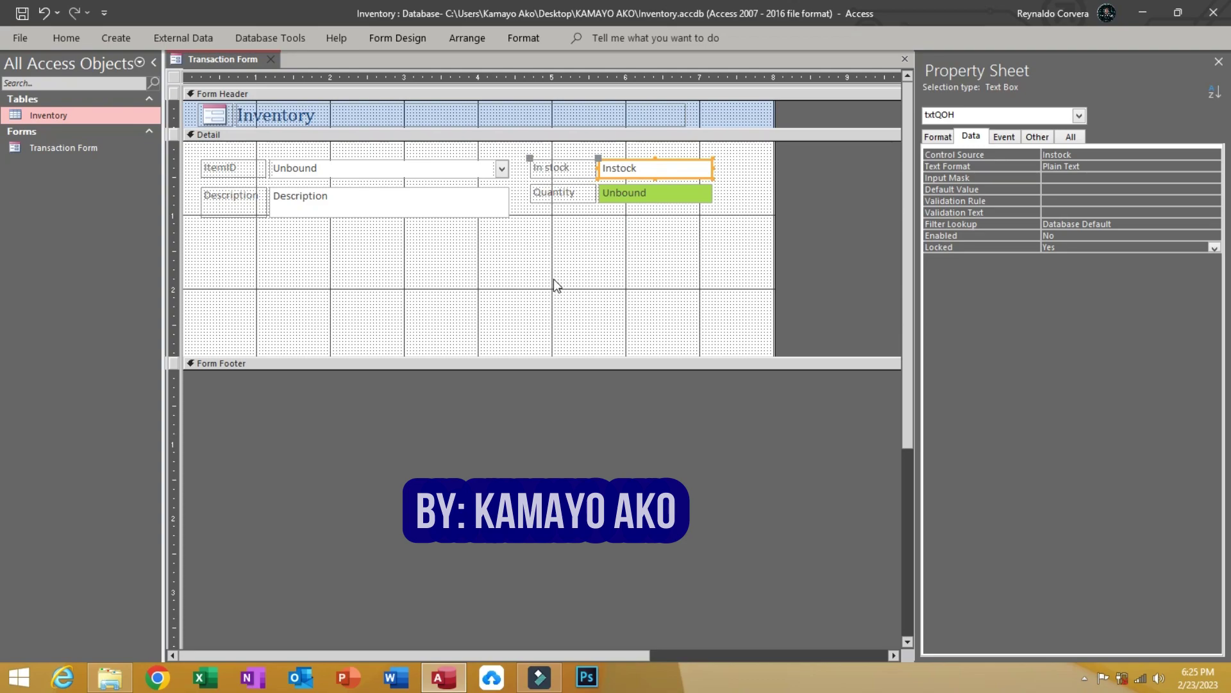
pyautogui.click(368, 200)
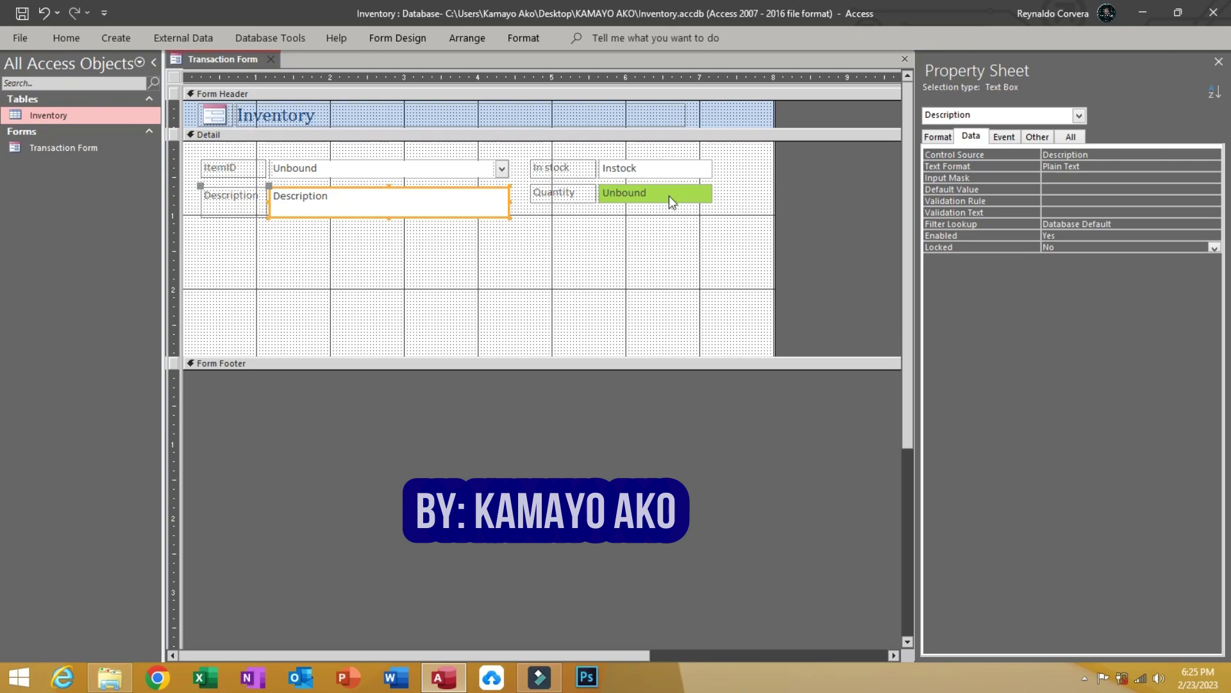
pyautogui.click(634, 172)
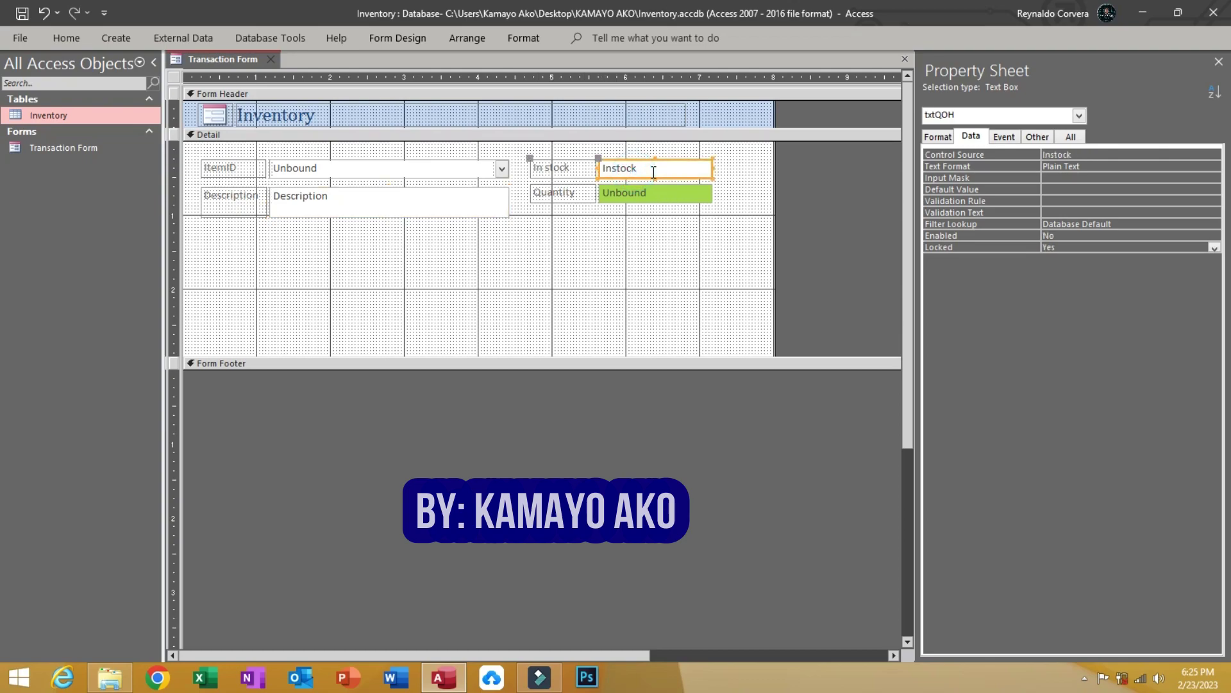
pyautogui.click(469, 299)
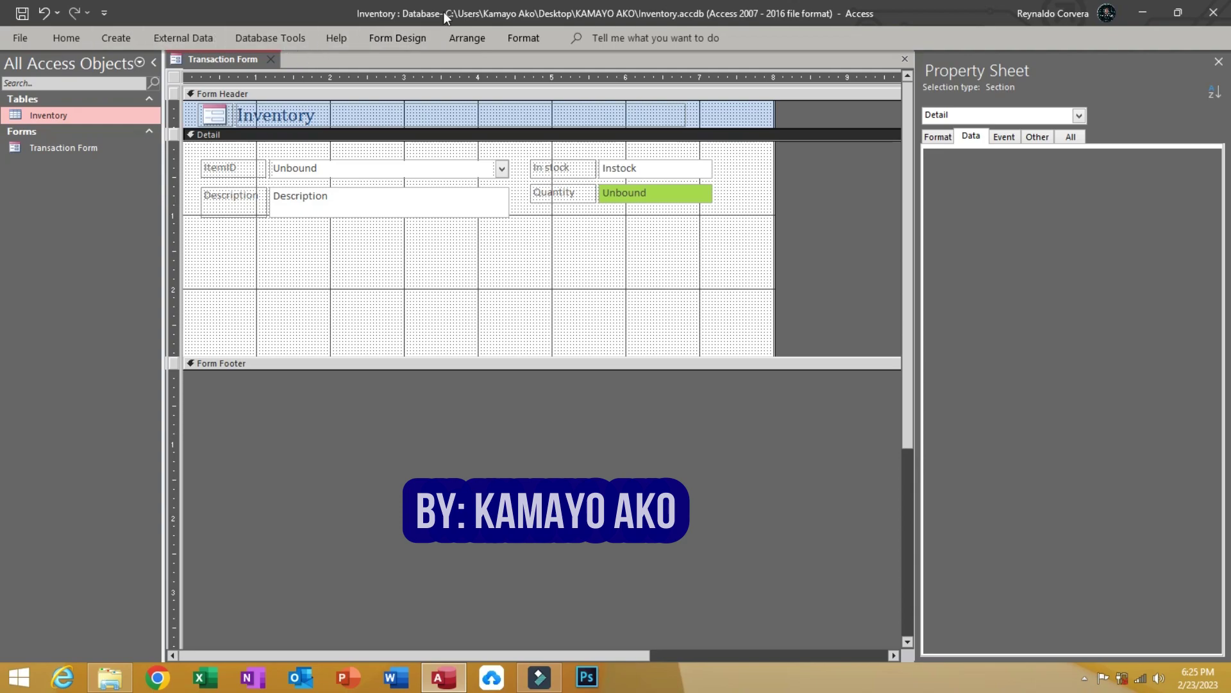
# Step: Draw a plain button below the fields without the wizard, then copy and paste it
pyautogui.click(399, 37)
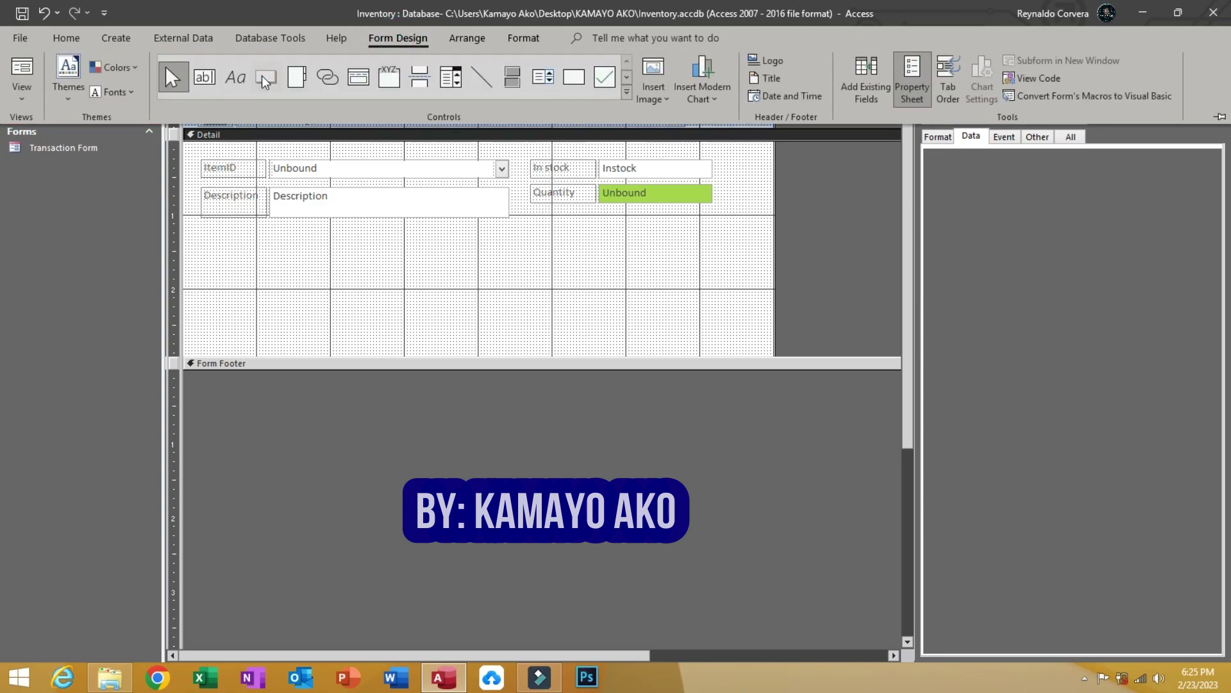
pyautogui.click(265, 82)
pyautogui.moveTo(314, 251); pyautogui.dragTo(392, 270)
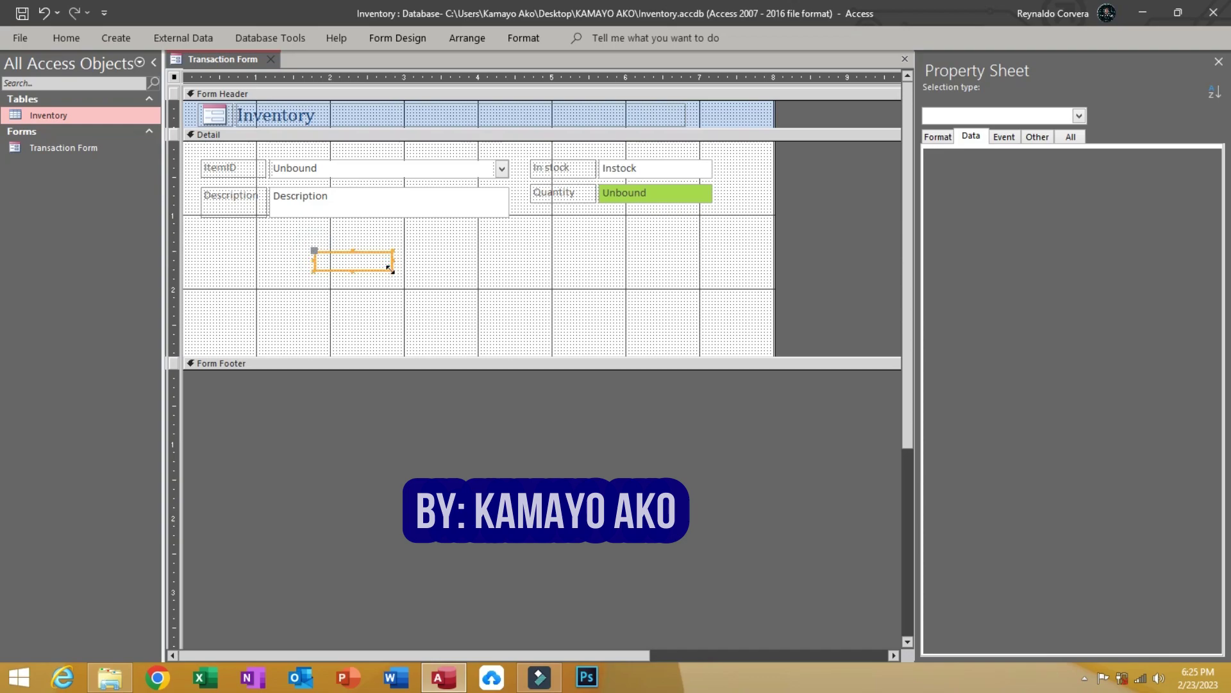
pyautogui.click(557, 363)
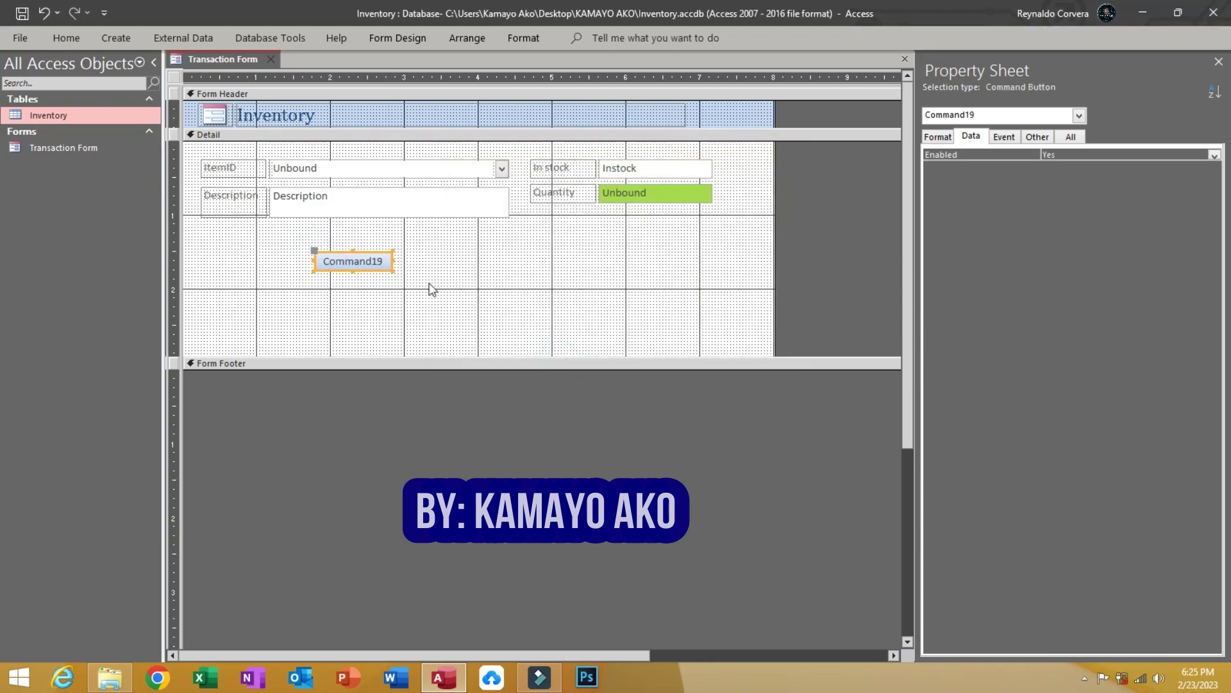
pyautogui.hotkey('ctrl', 'c')
pyautogui.hotkey('ctrl', 'v')
pyautogui.hotkey('ctrl', 'v')
# Step: Line the three buttons up in a row and align their tops
pyautogui.moveTo(384, 282); pyautogui.dragTo(483, 256)
pyautogui.moveTo(375, 318); pyautogui.dragTo(562, 264)
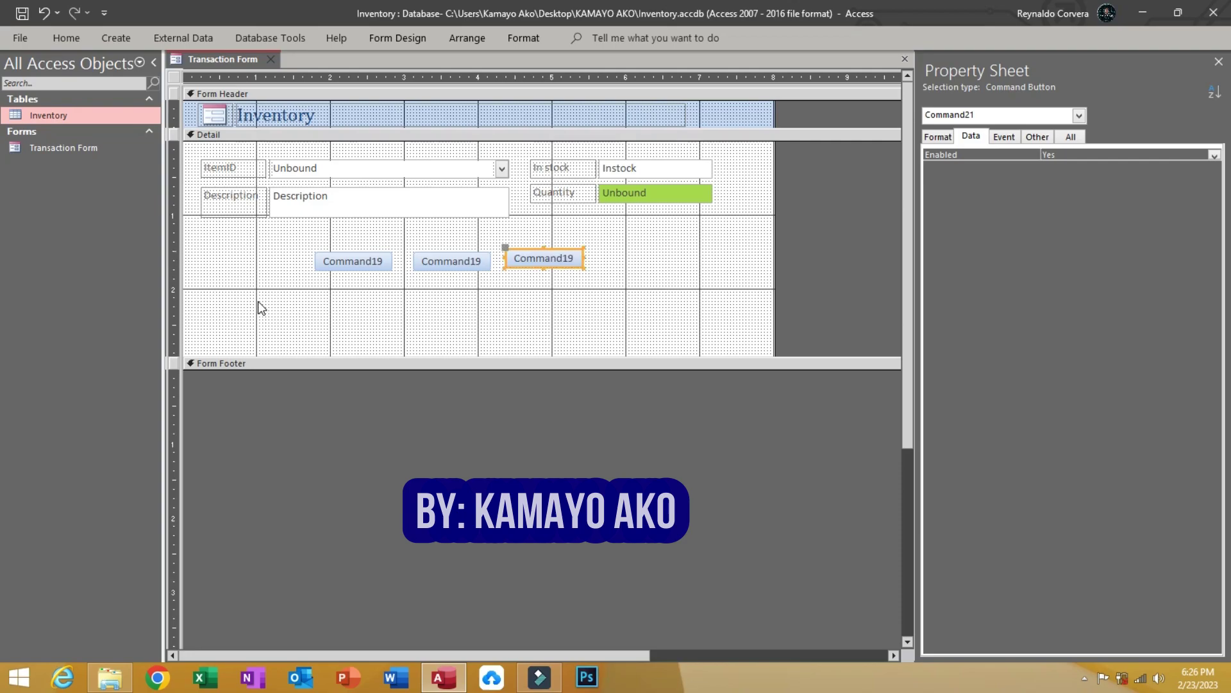
pyautogui.moveTo(340, 300); pyautogui.dragTo(540, 253)
pyautogui.rightClick(542, 256)
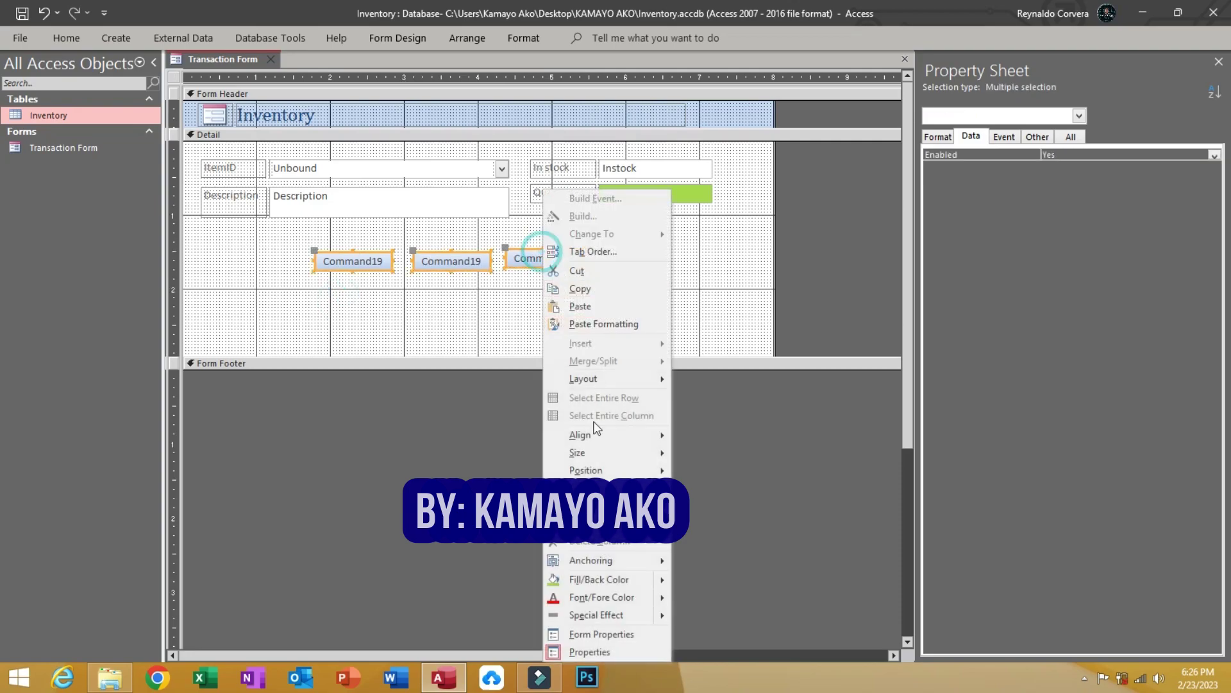
pyautogui.moveTo(599, 434)
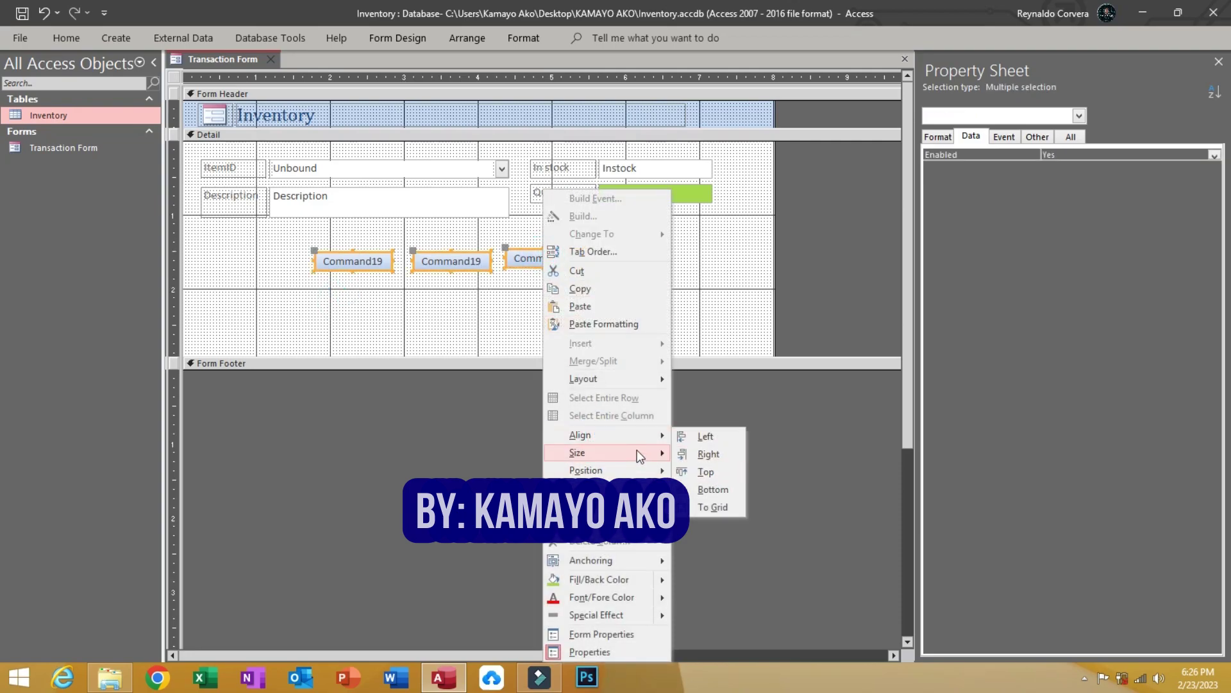
pyautogui.click(700, 469)
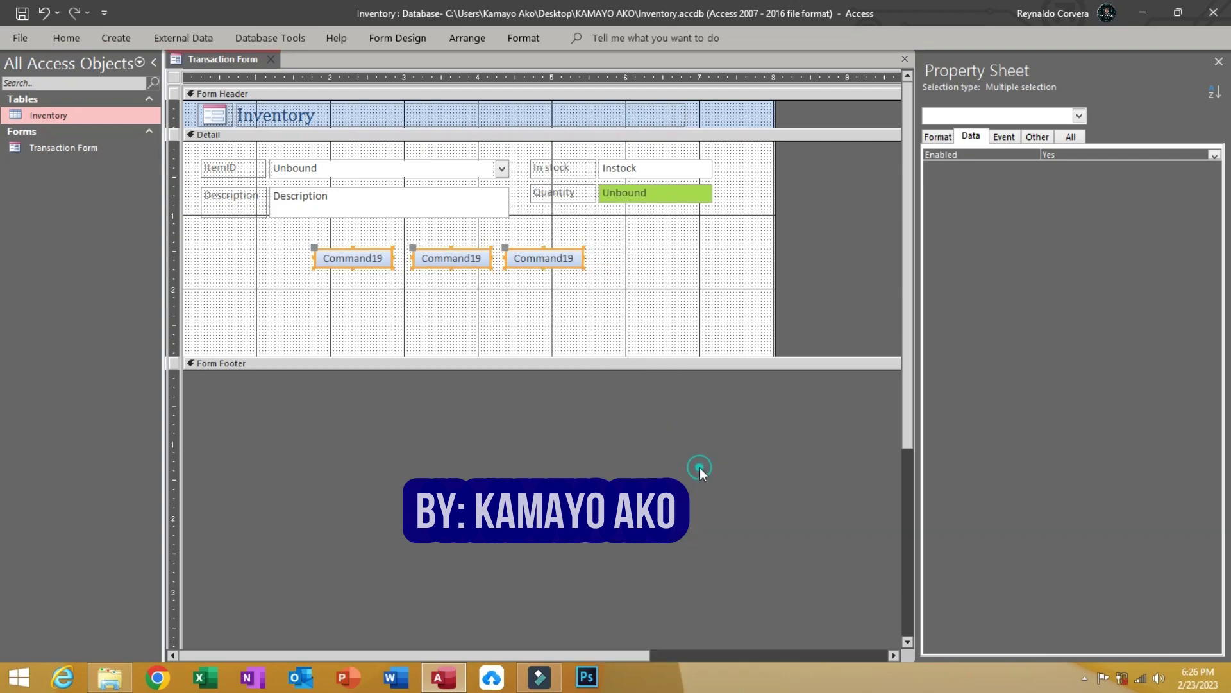
# Step: Give the three buttons a rounded-rectangle shape and a light-blue Quick Style
pyautogui.click(514, 42)
pyautogui.click(589, 97)
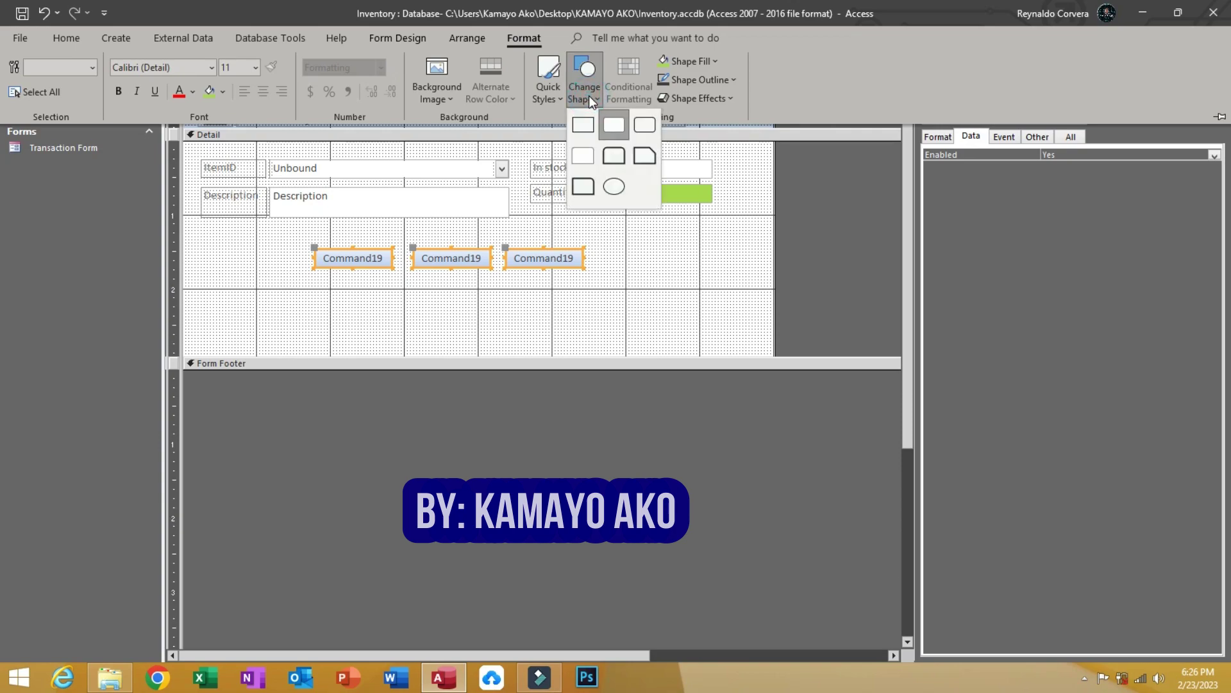
pyautogui.click(644, 126)
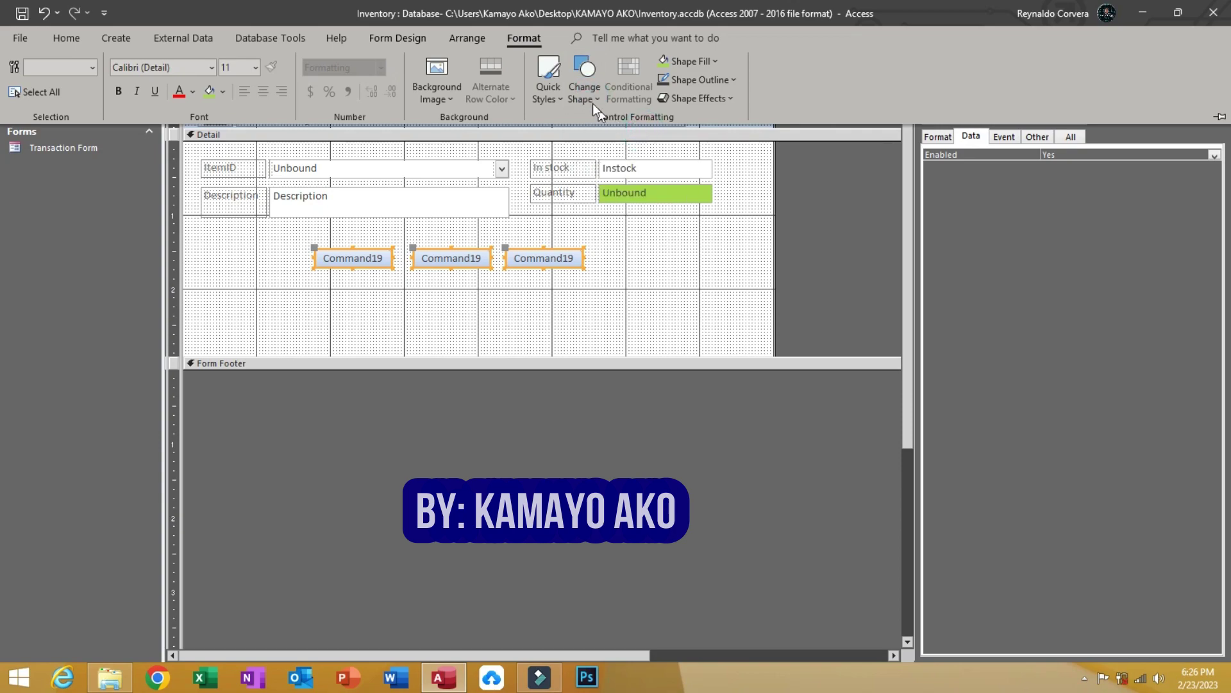
pyautogui.click(557, 95)
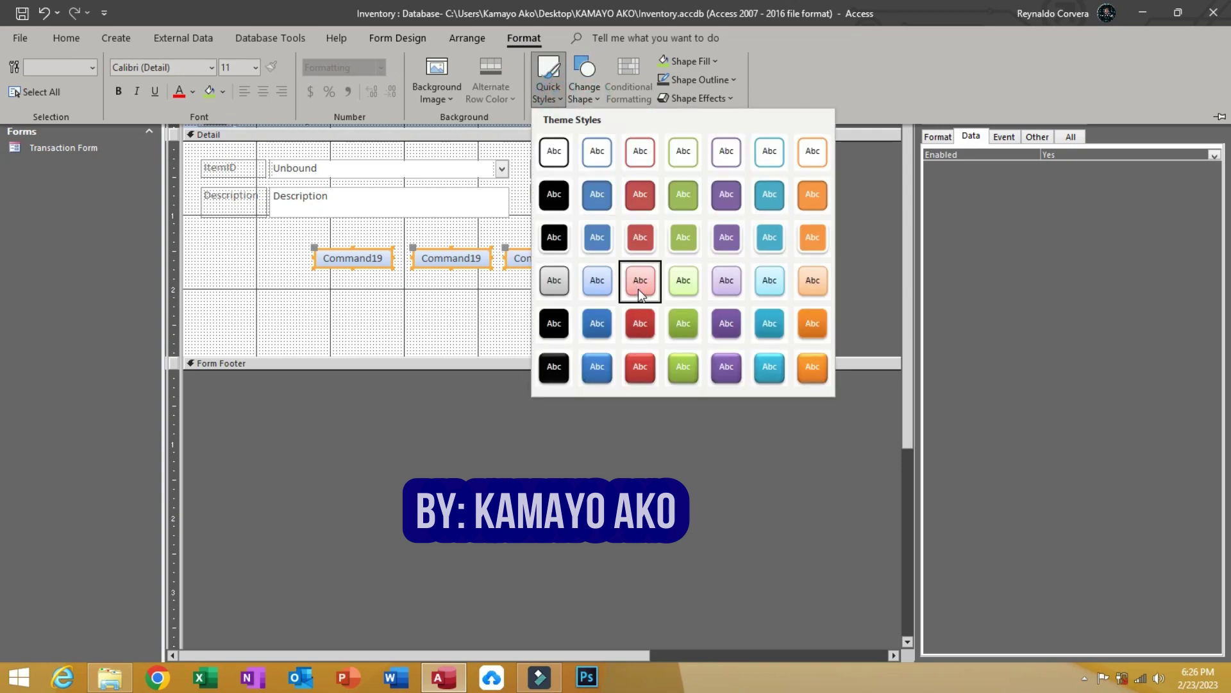
pyautogui.click(597, 281)
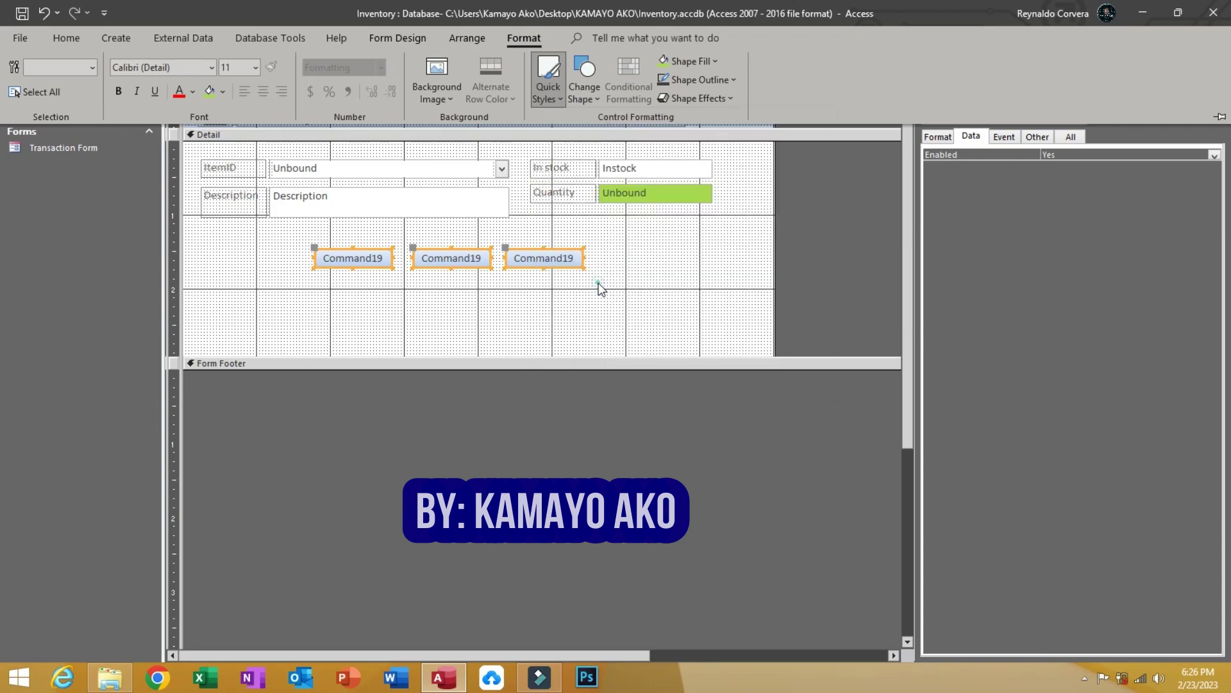
pyautogui.click(538, 280)
pyautogui.click(638, 272)
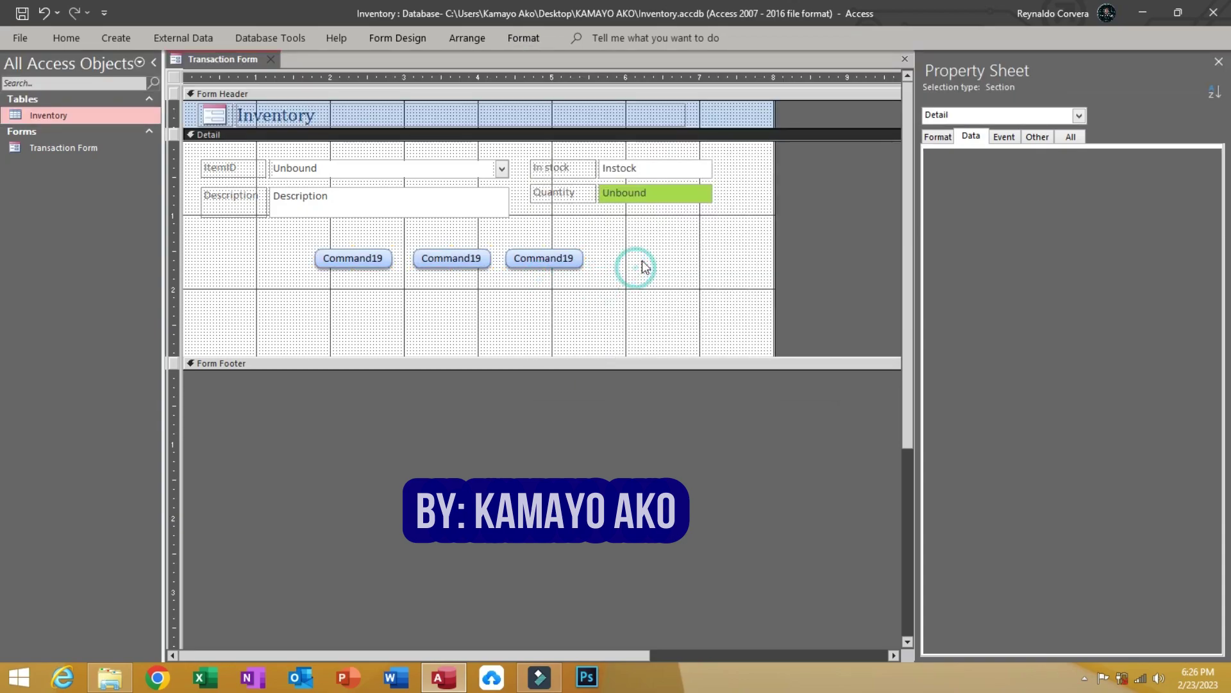
# Step: Set the first button's caption to Received
pyautogui.click(548, 264)
pyautogui.click(346, 281)
pyautogui.click(350, 266)
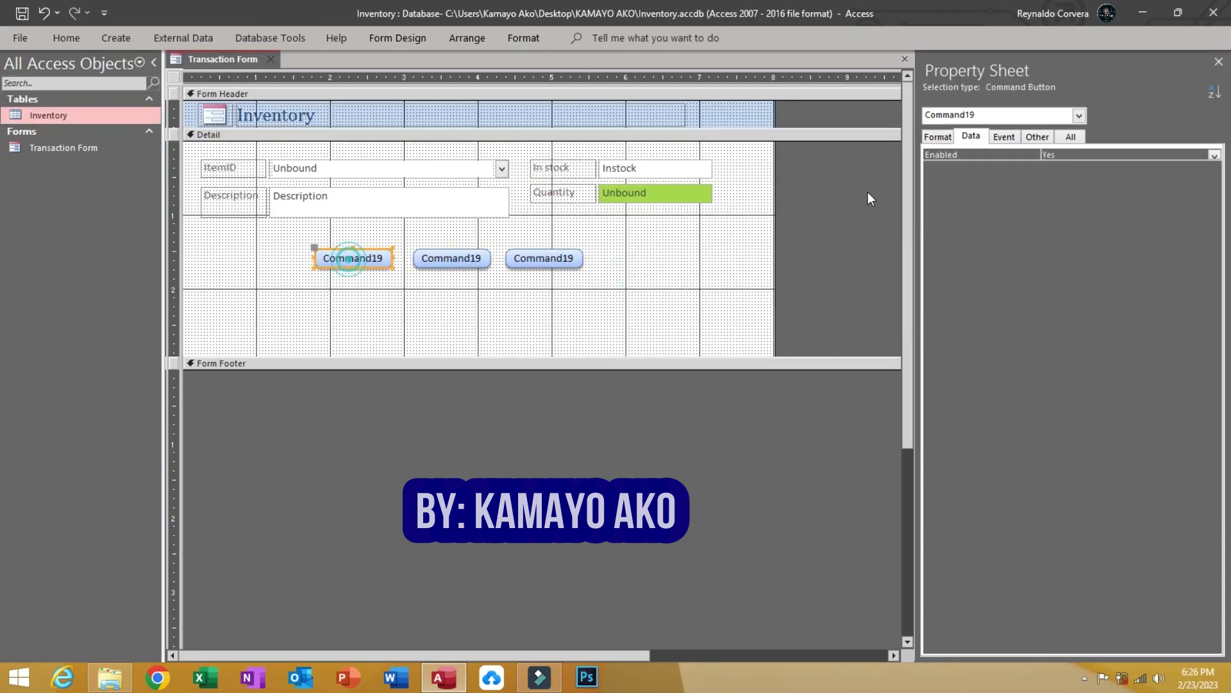
pyautogui.click(936, 137)
pyautogui.click(941, 155)
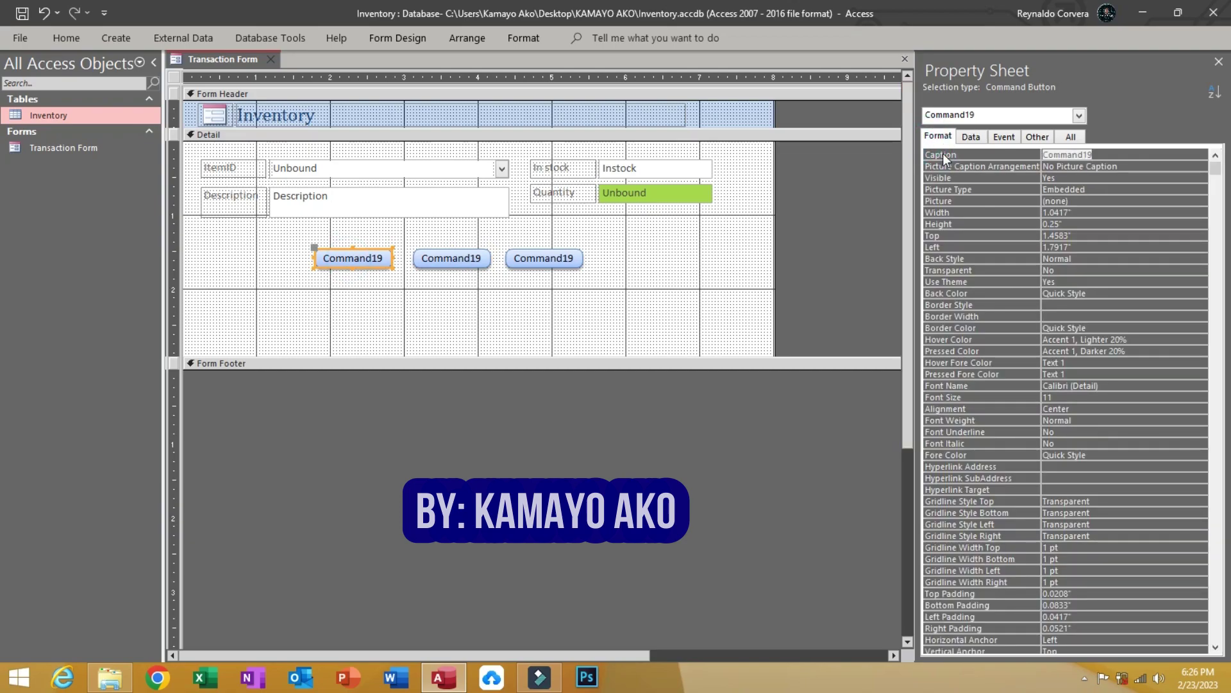
pyautogui.write('Reci')
pyautogui.write('ce')
pyautogui.write('ived')
pyautogui.press('Return')
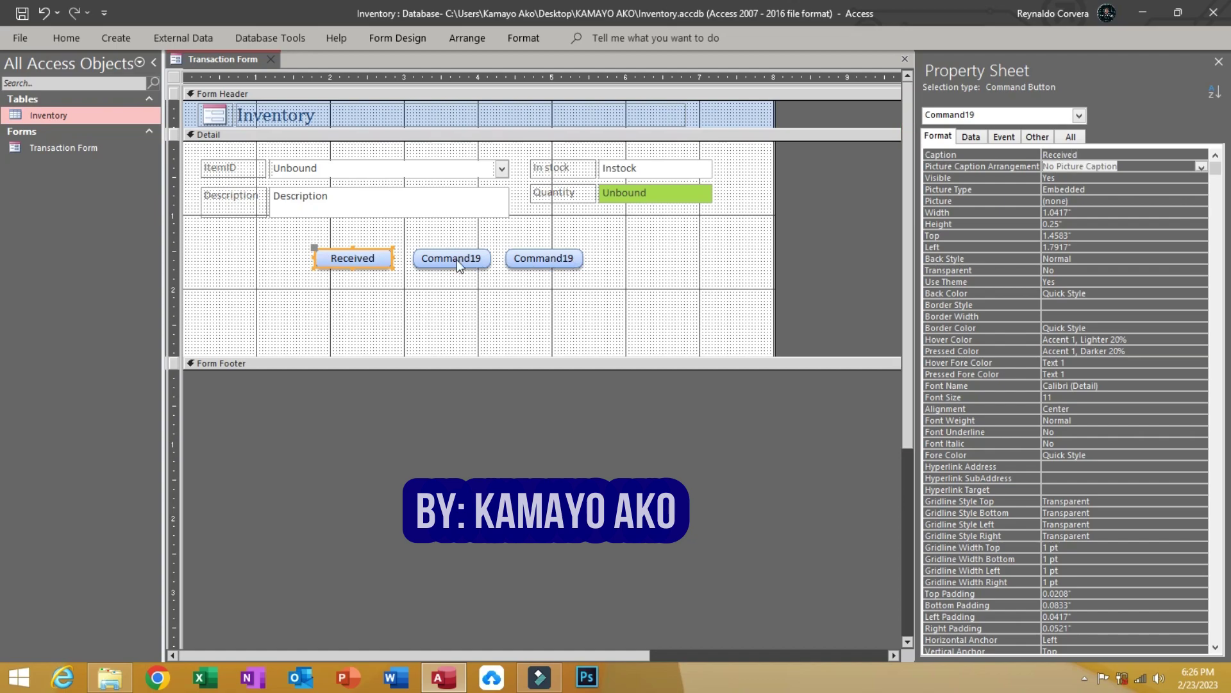
# Step: Name the first button cmdStockIn
pyautogui.click(1028, 142)
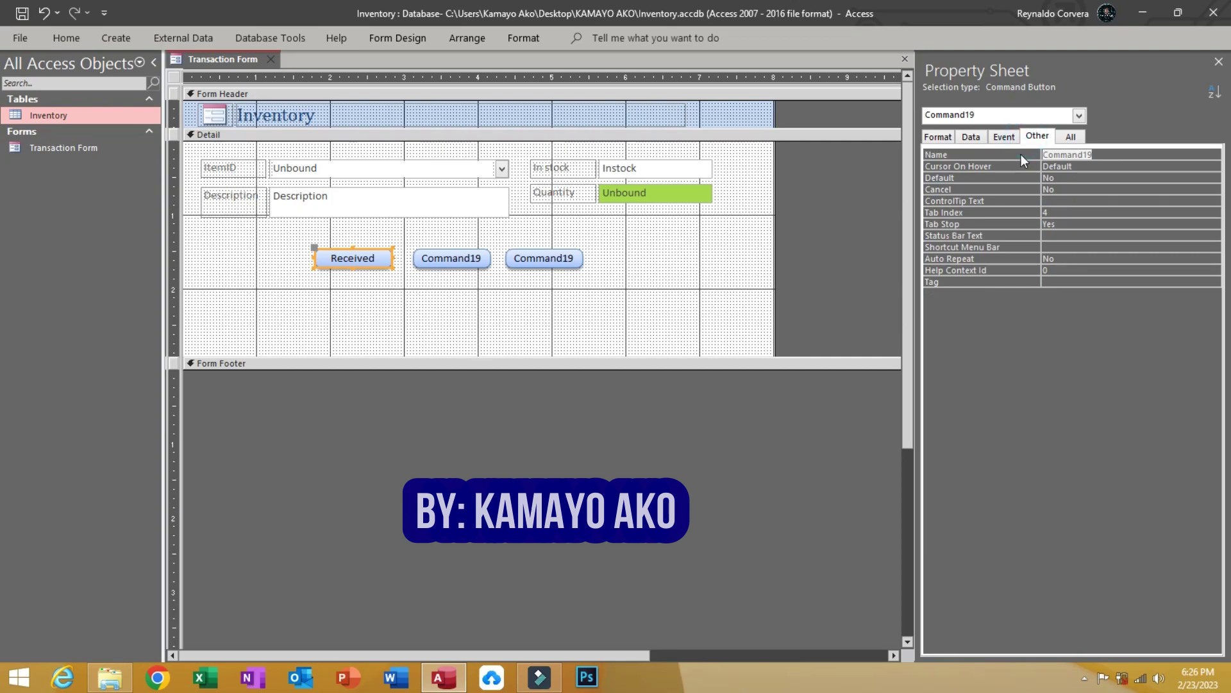
pyautogui.write('cmdStockIn')
pyautogui.press('Return')
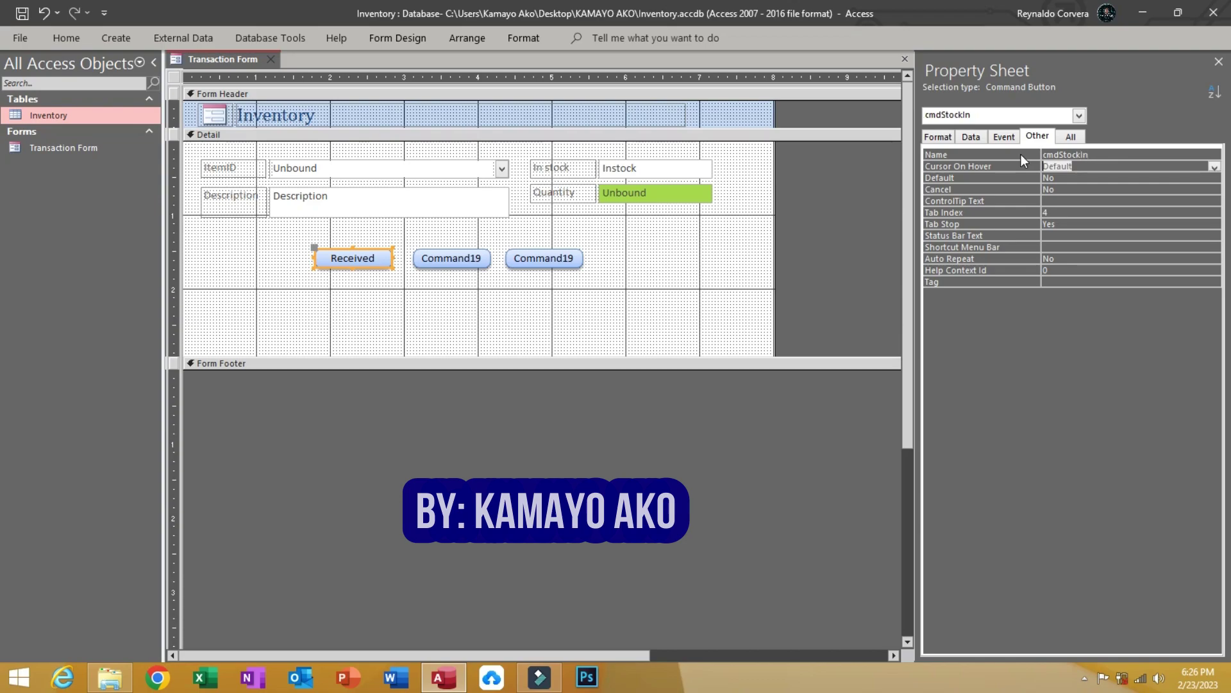
pyautogui.click(423, 257)
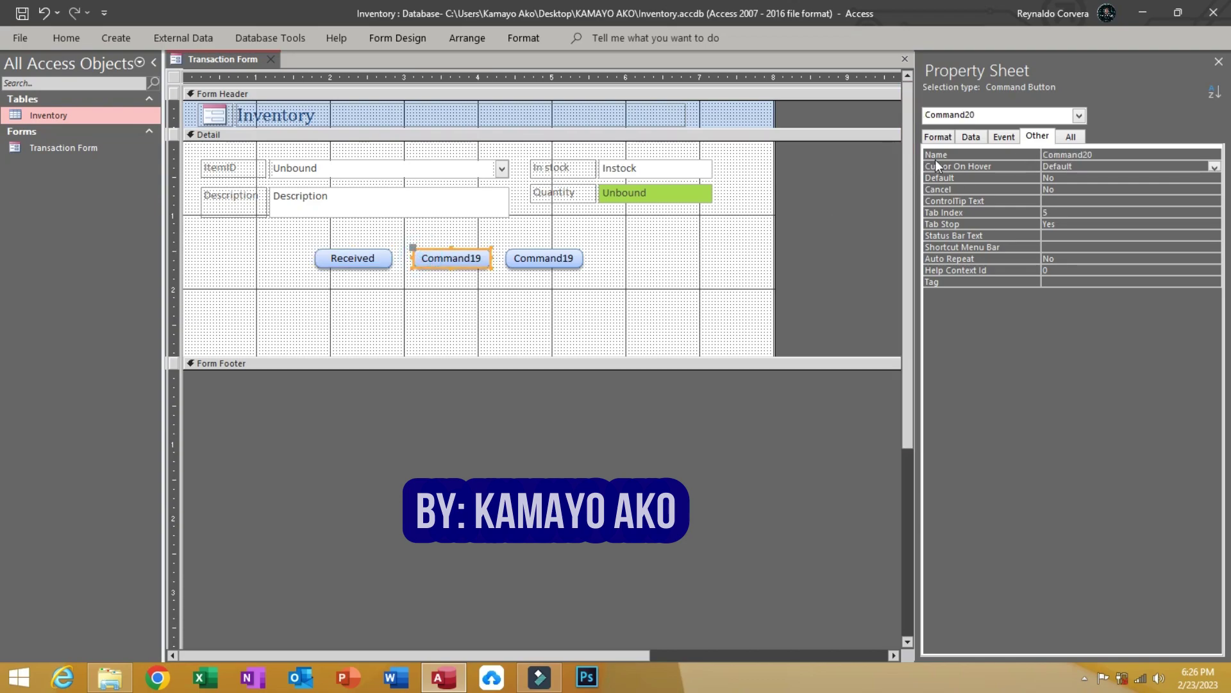
# Step: Give the middle button the caption Issue and the name cmdStockOut
pyautogui.click(938, 136)
pyautogui.click(956, 156)
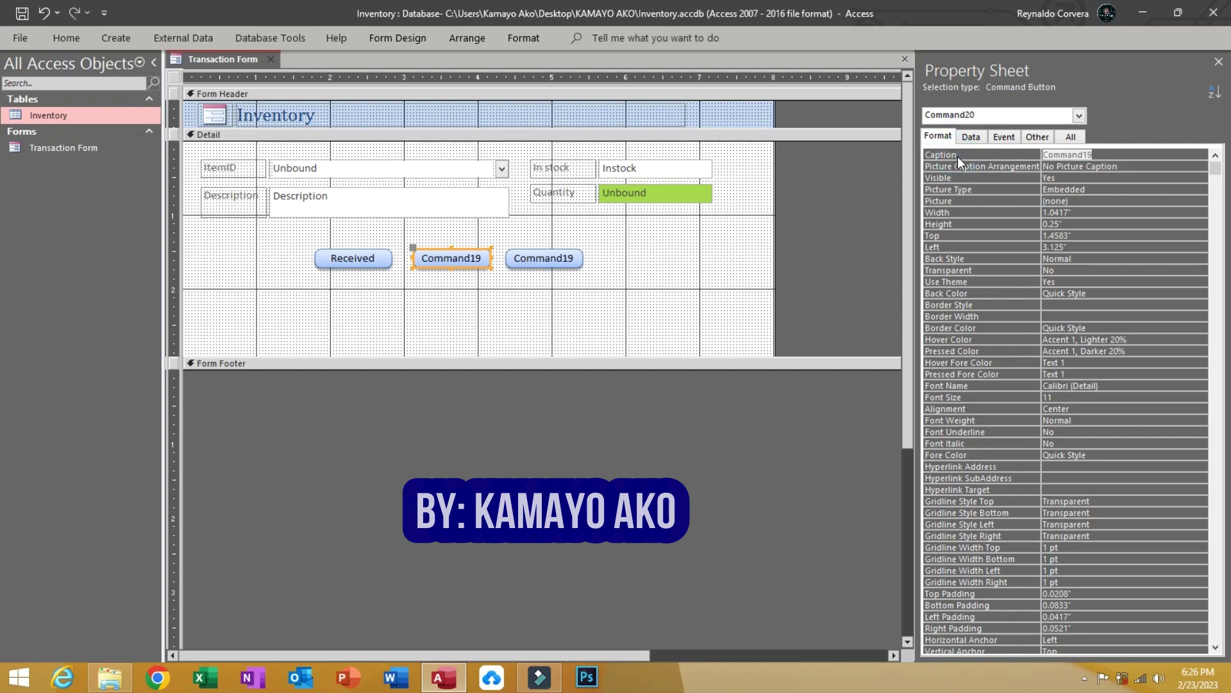
pyautogui.write('Issue')
pyautogui.press('Return')
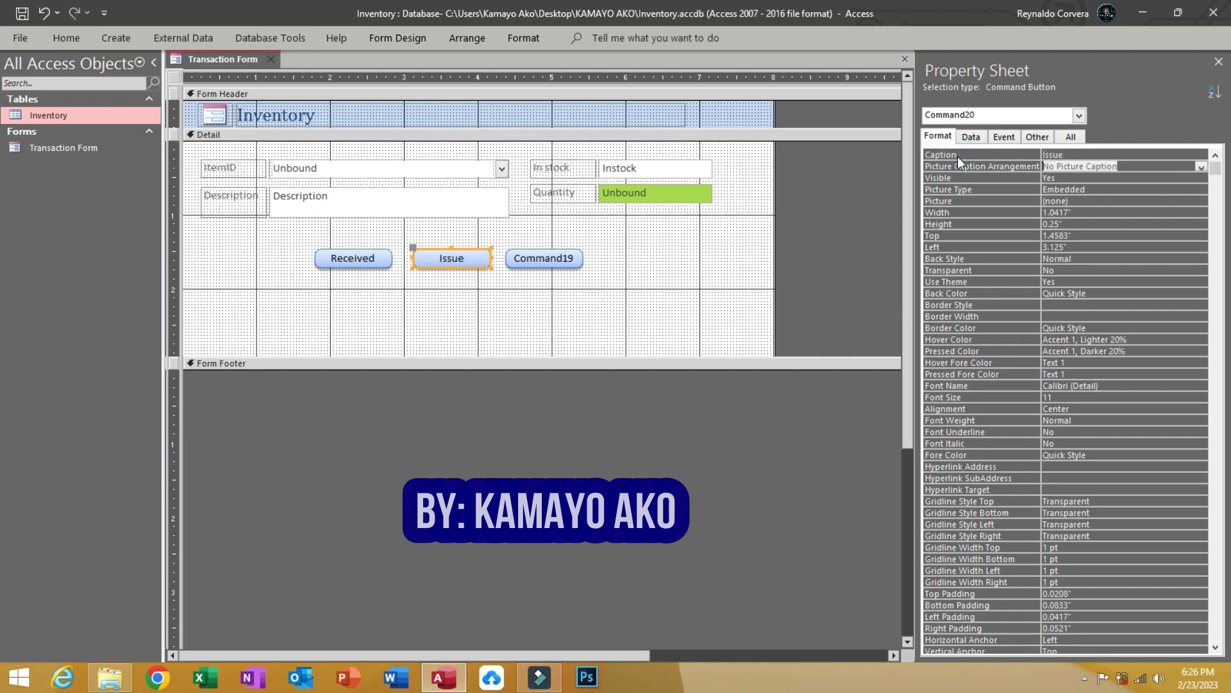
pyautogui.click(1033, 138)
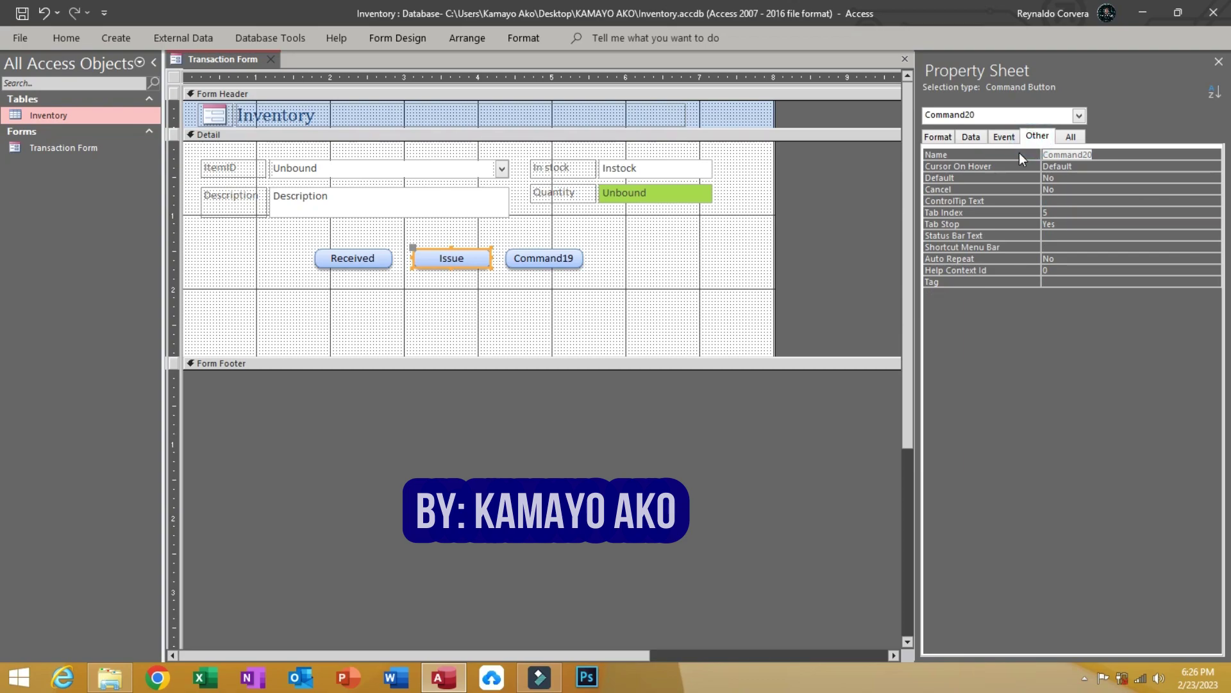
pyautogui.write('cmdStockOut')
pyautogui.press('Return')
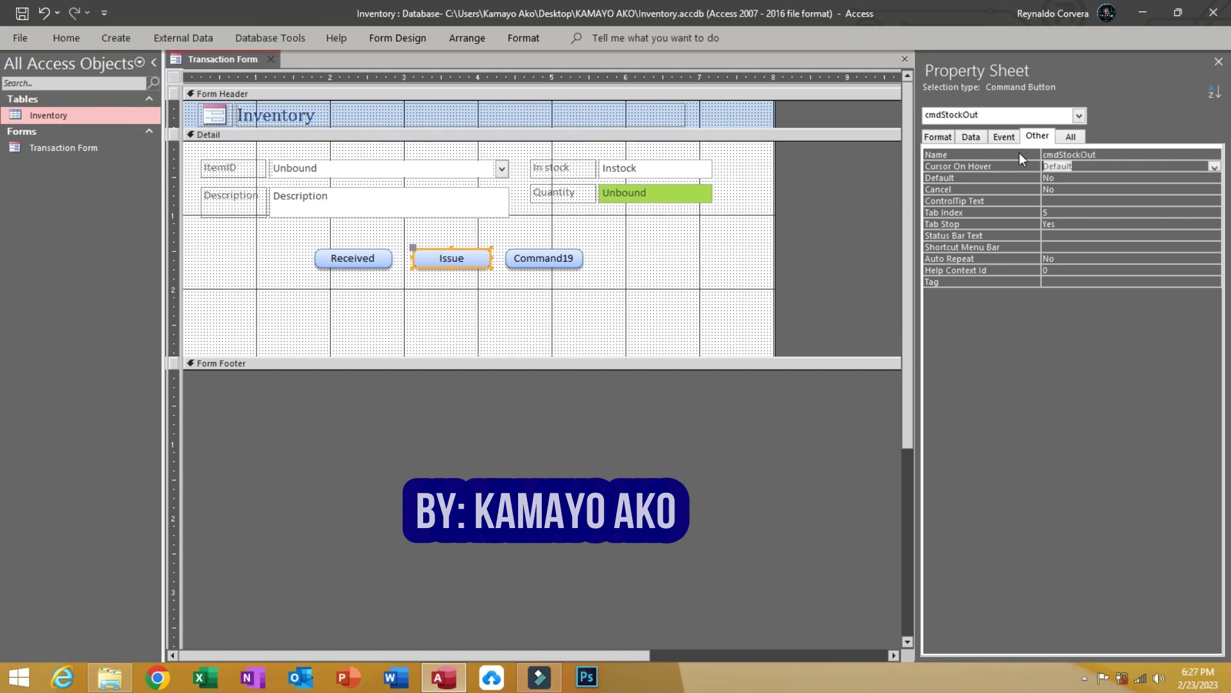
# Step: Give the third button the caption Override and the name cmdOverride
pyautogui.click(527, 260)
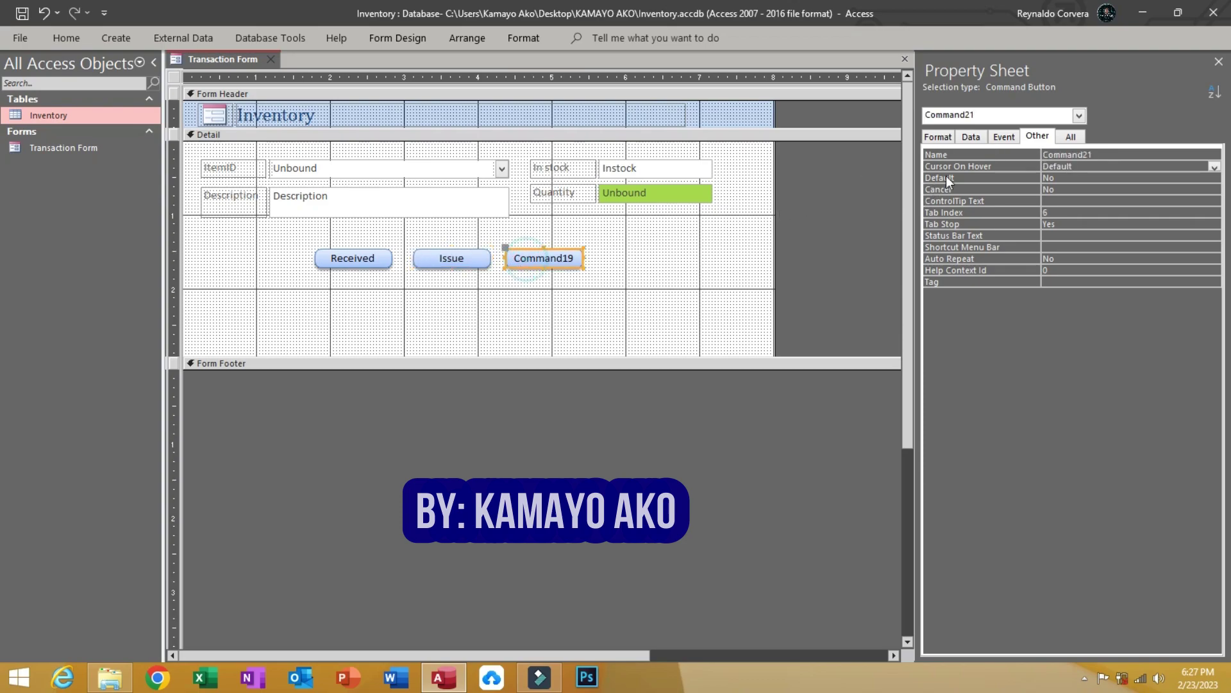
pyautogui.click(945, 141)
pyautogui.click(957, 154)
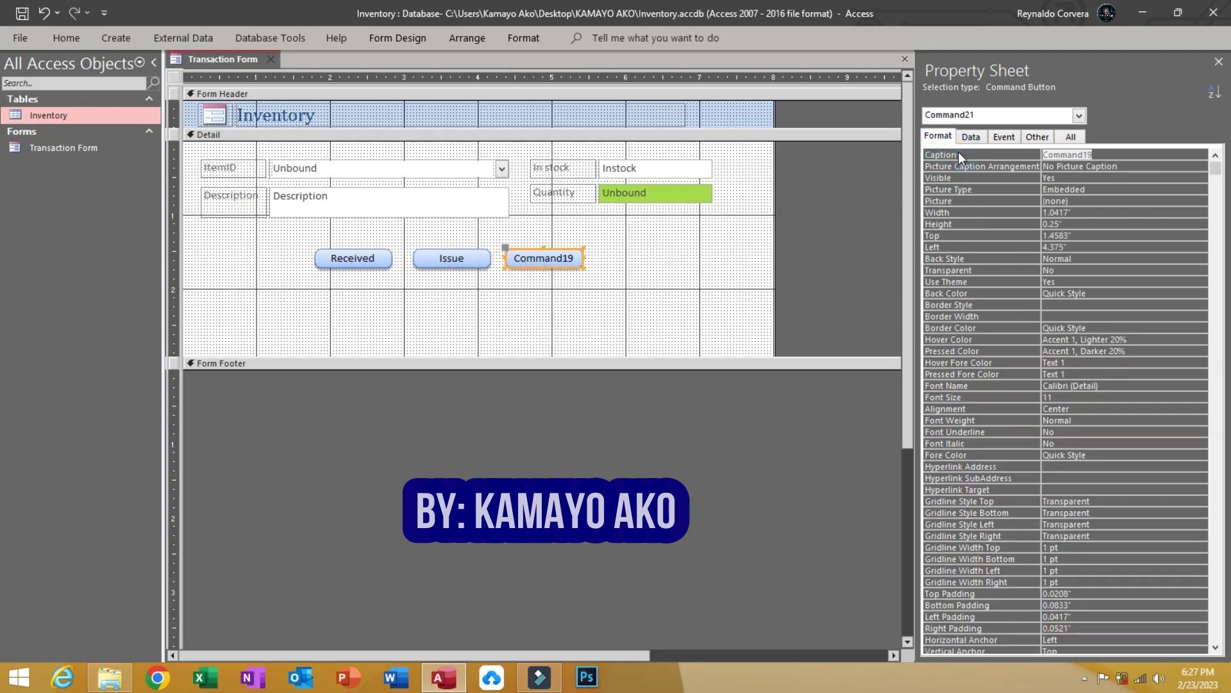
pyautogui.write('Override')
pyautogui.press('Return')
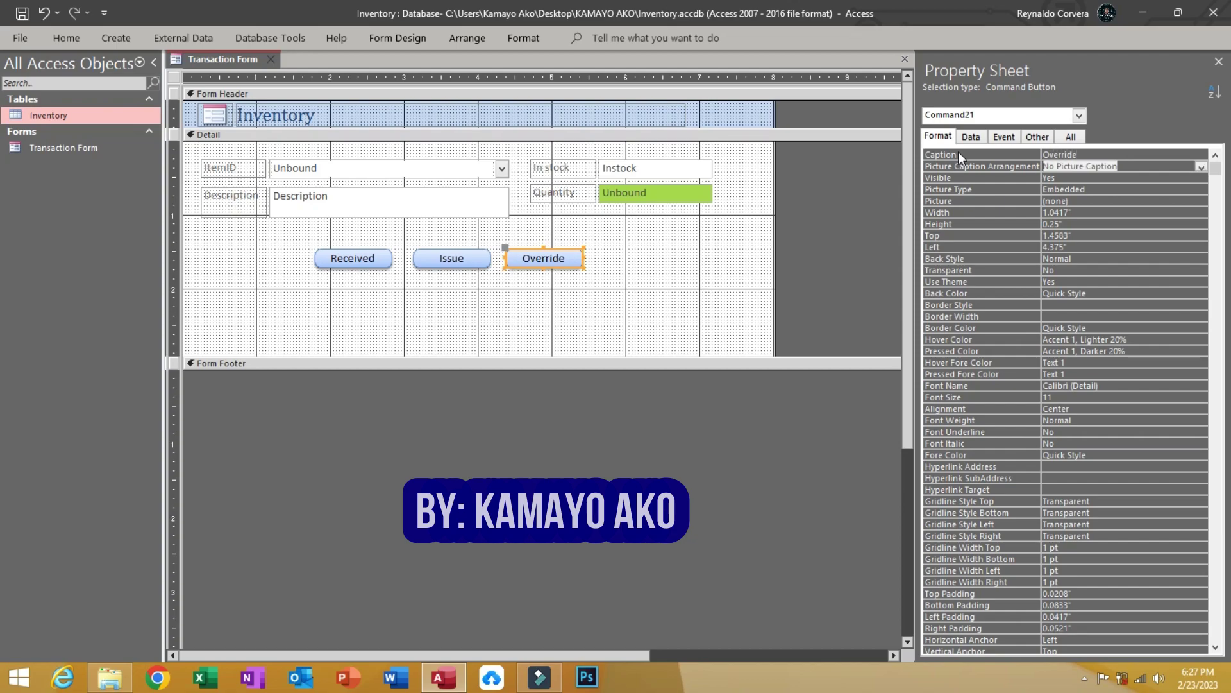
pyautogui.click(1036, 137)
pyautogui.write('cm')
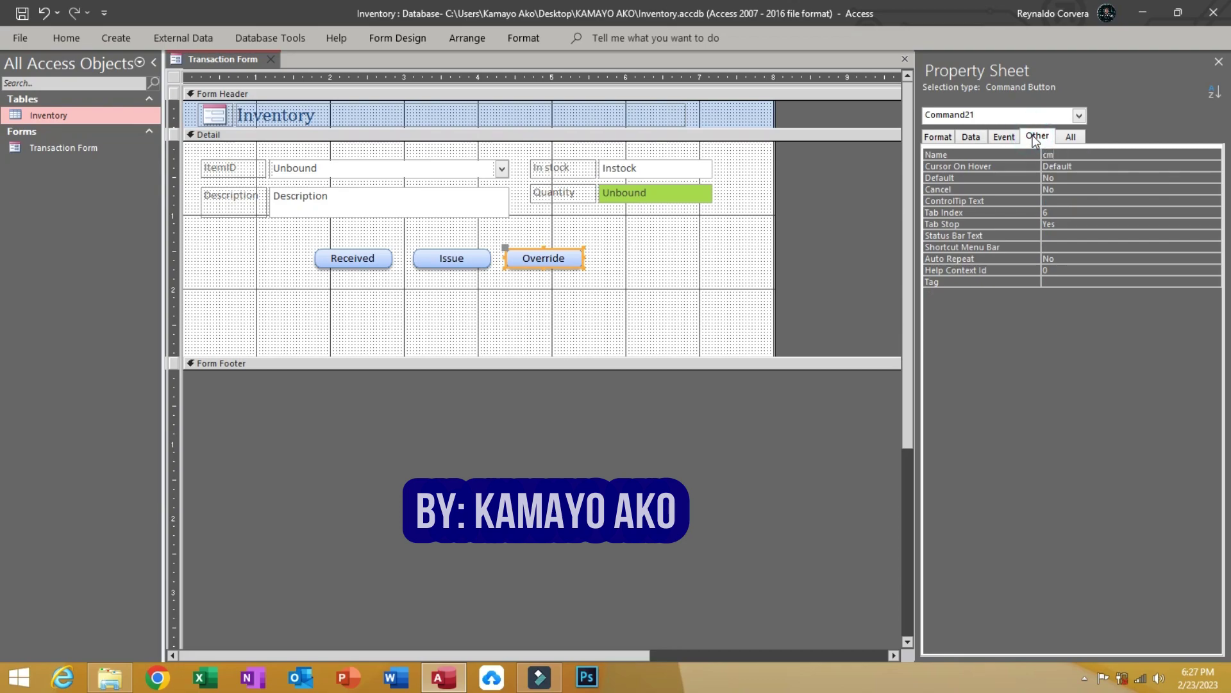
pyautogui.write('dOeerride')
pyautogui.press('Return')
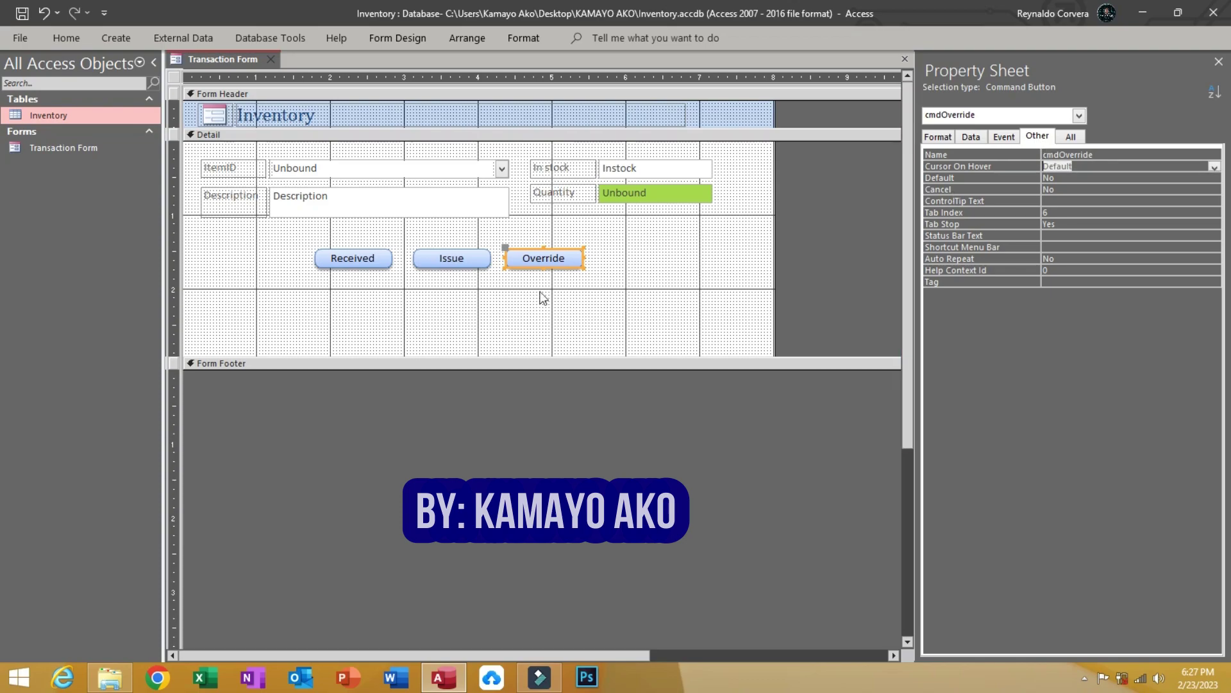
pyautogui.click(345, 263)
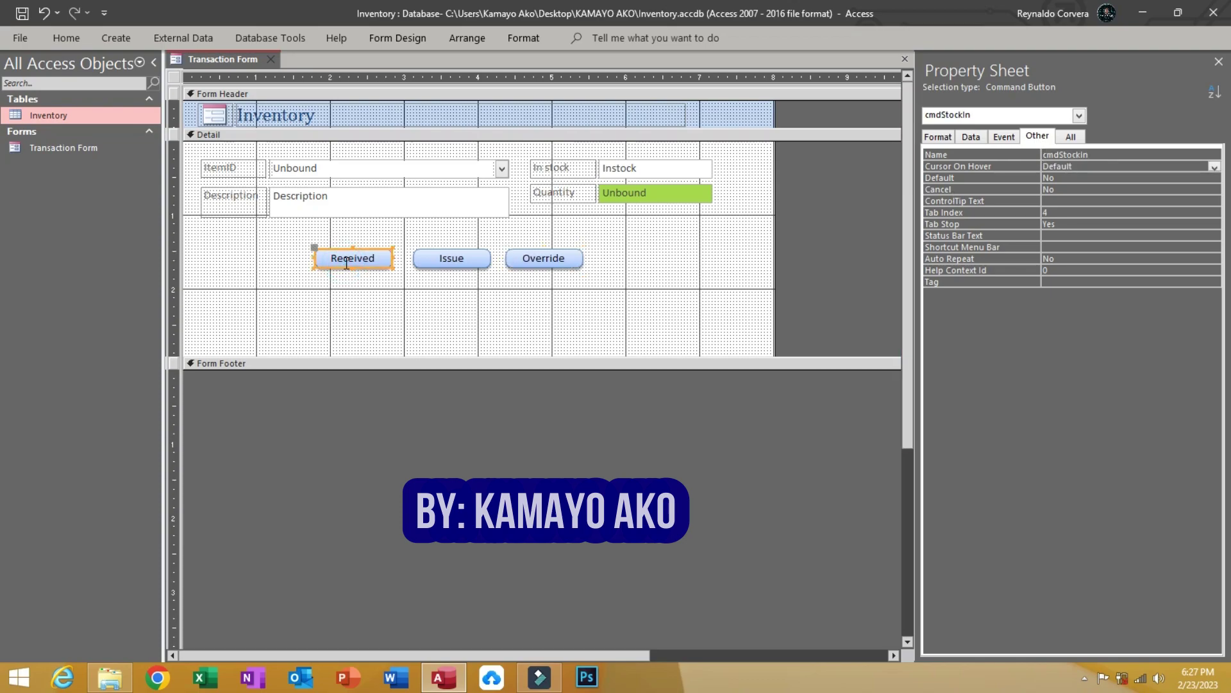
# Step: Check the names of the Quantity and In stock boxes and the Issue and Override buttons
pyautogui.click(626, 192)
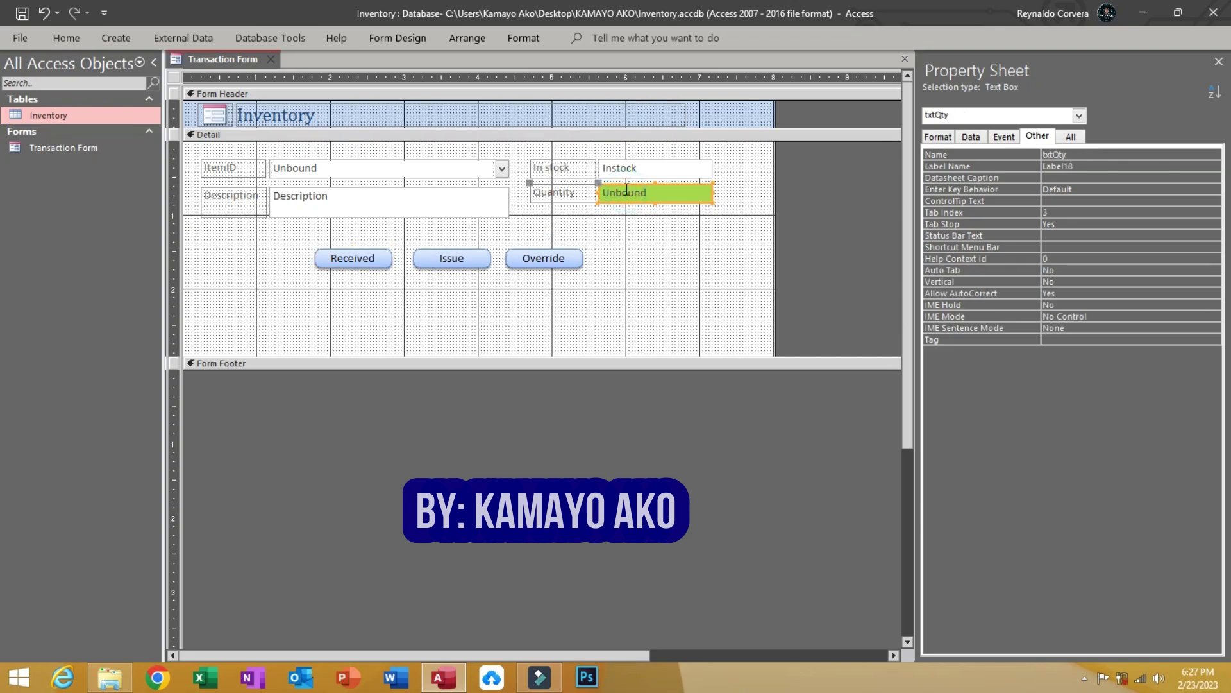
pyautogui.click(565, 168)
pyautogui.click(664, 166)
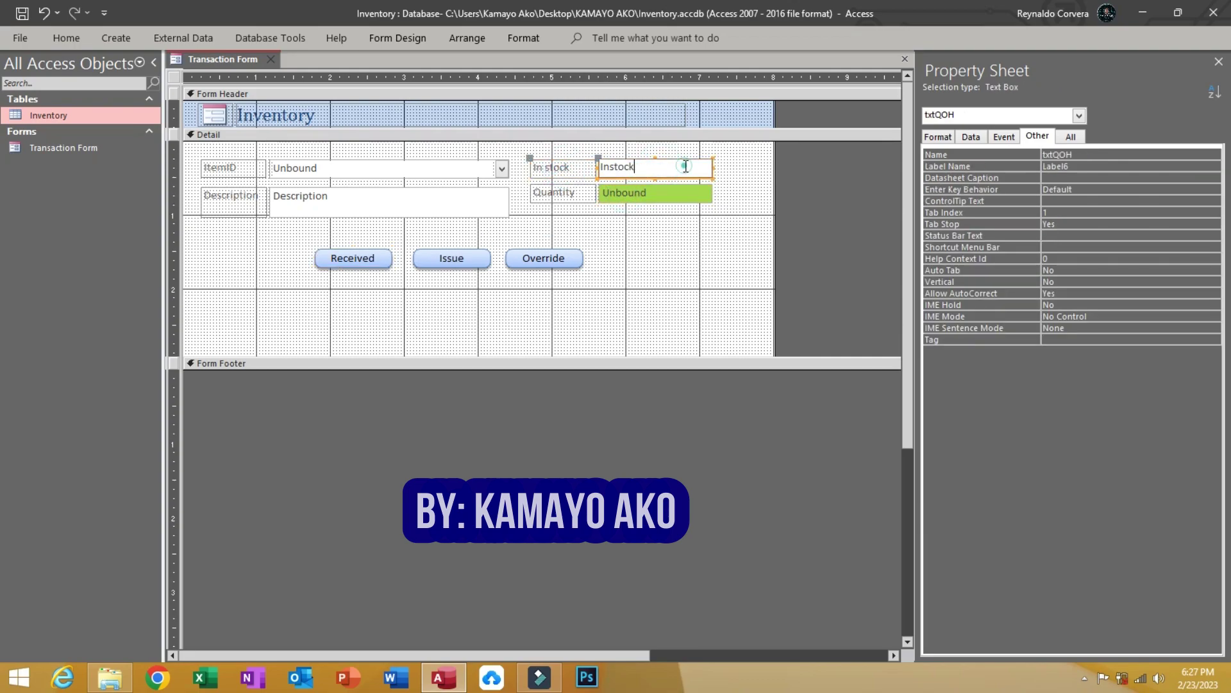
pyautogui.moveTo(683, 166); pyautogui.dragTo(592, 171)
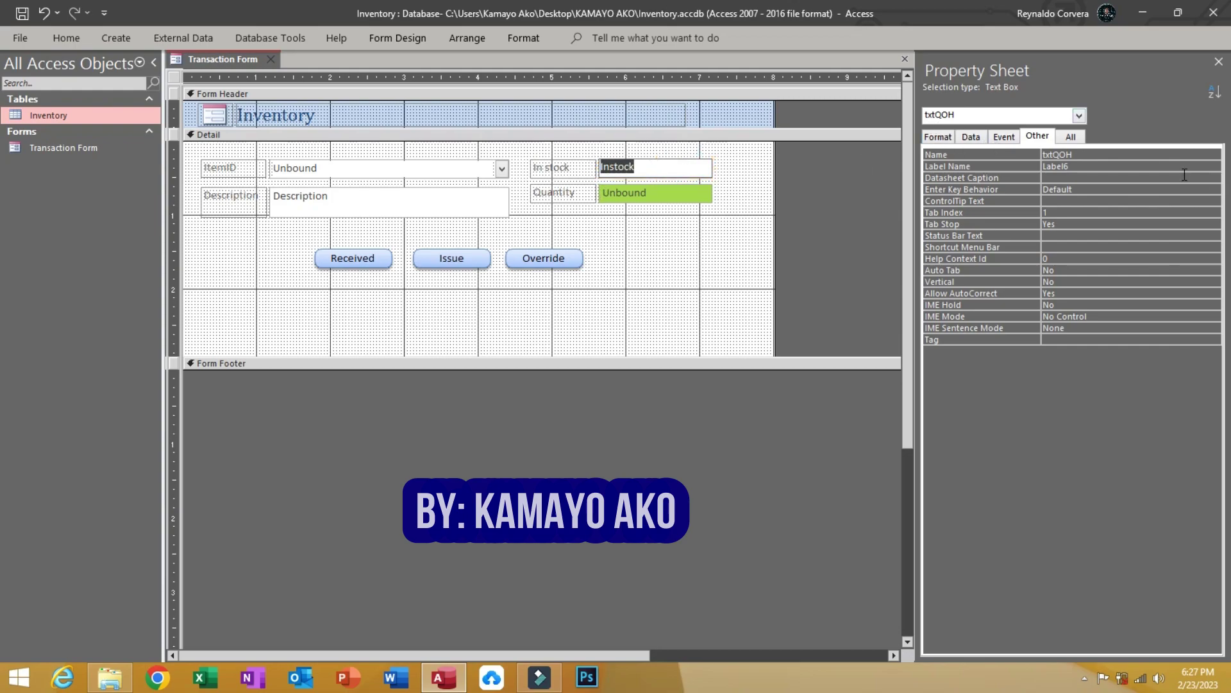
pyautogui.click(600, 251)
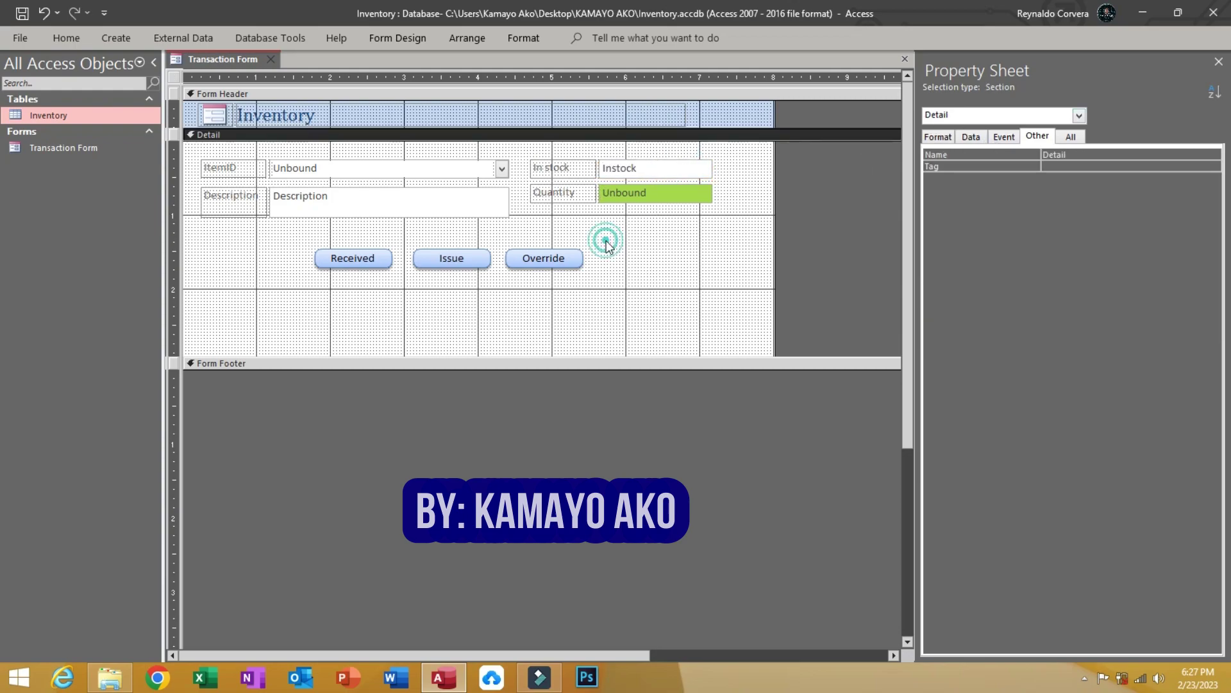
pyautogui.click(470, 259)
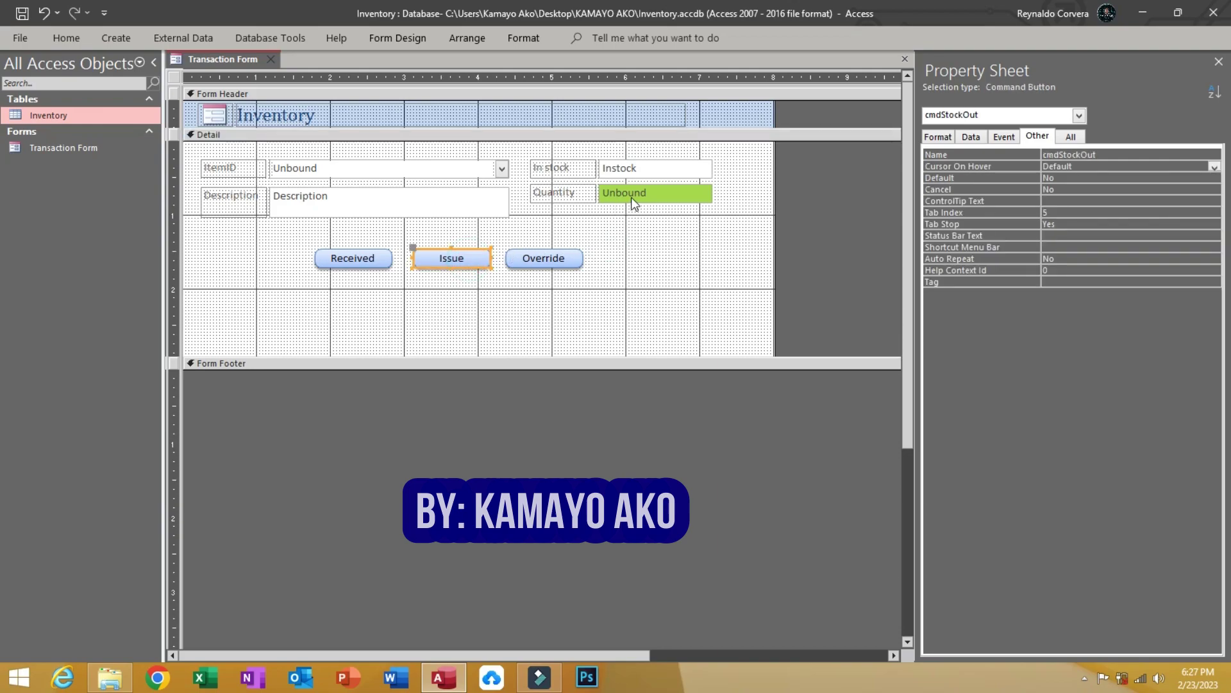
pyautogui.click(622, 172)
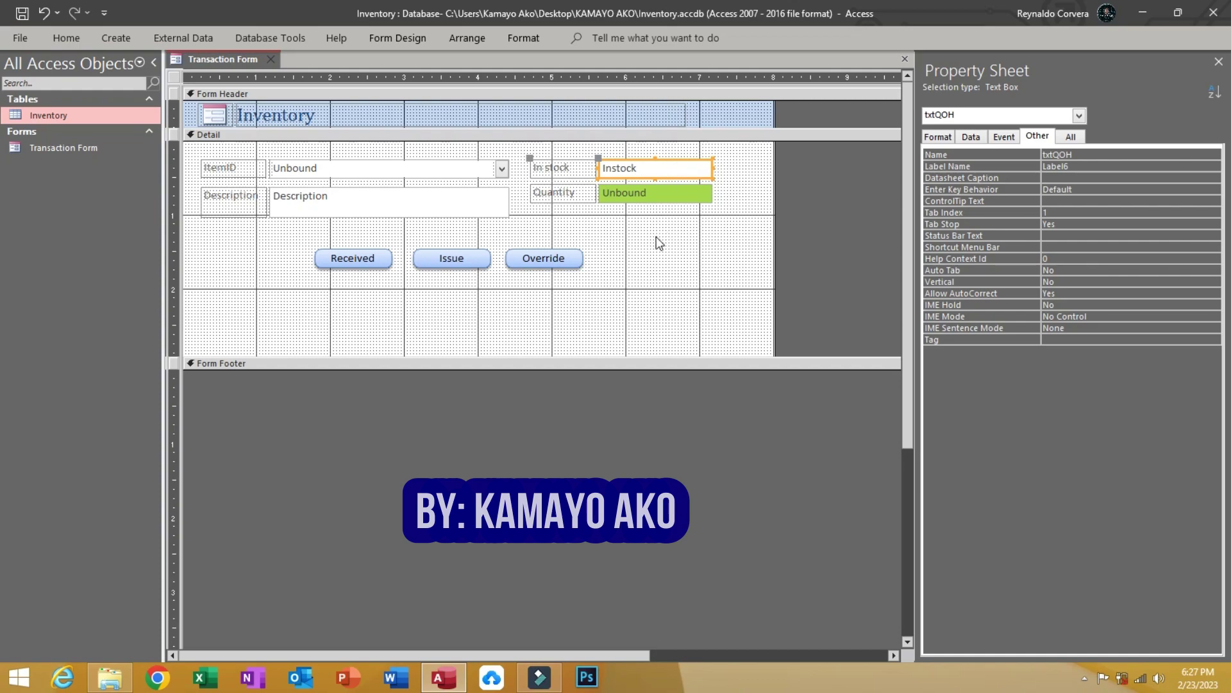
pyautogui.click(545, 259)
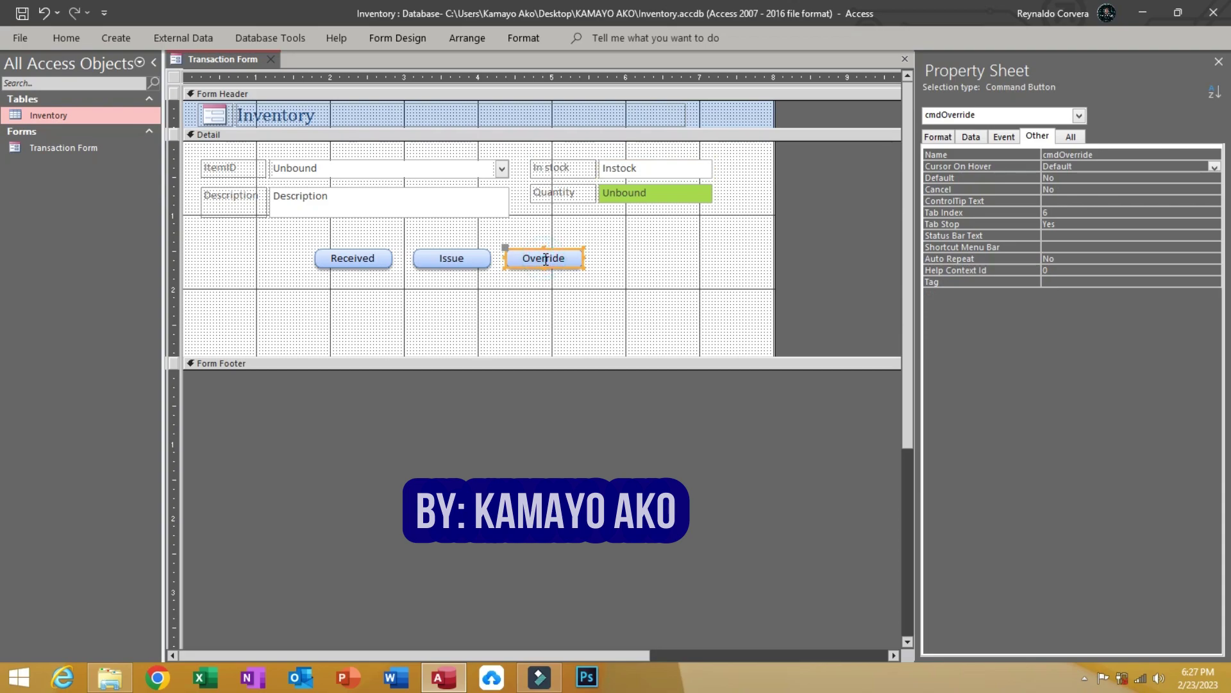
pyautogui.click(619, 174)
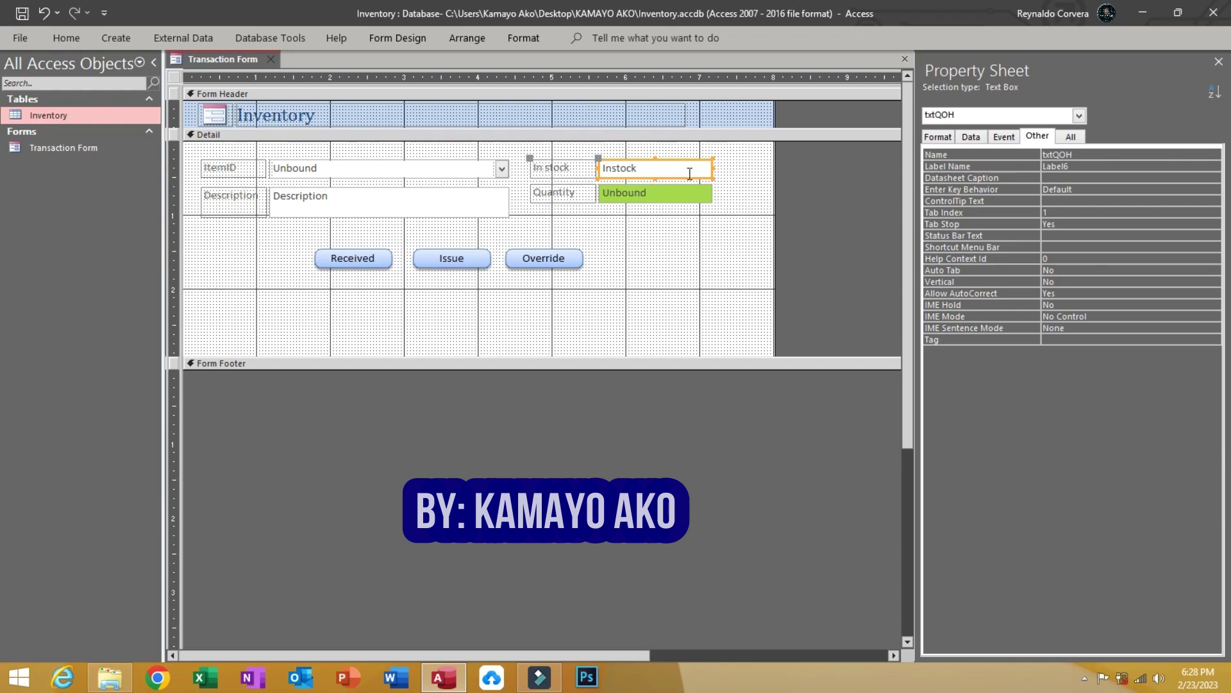
pyautogui.click(664, 191)
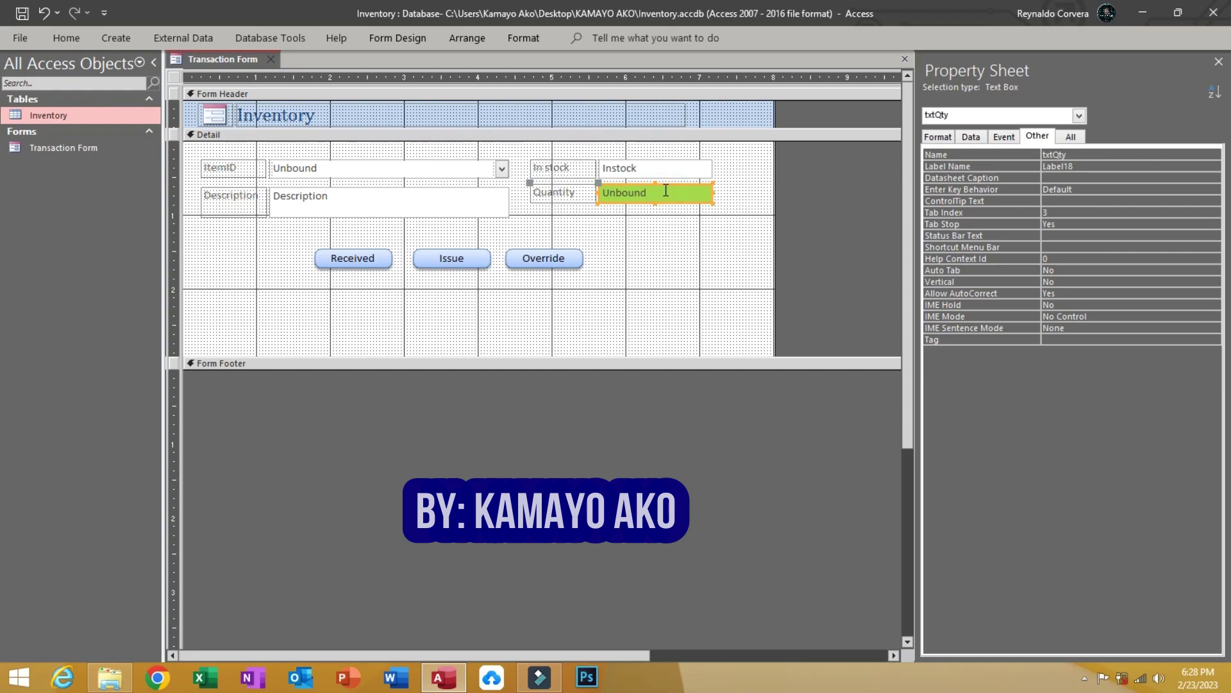
pyautogui.click(621, 179)
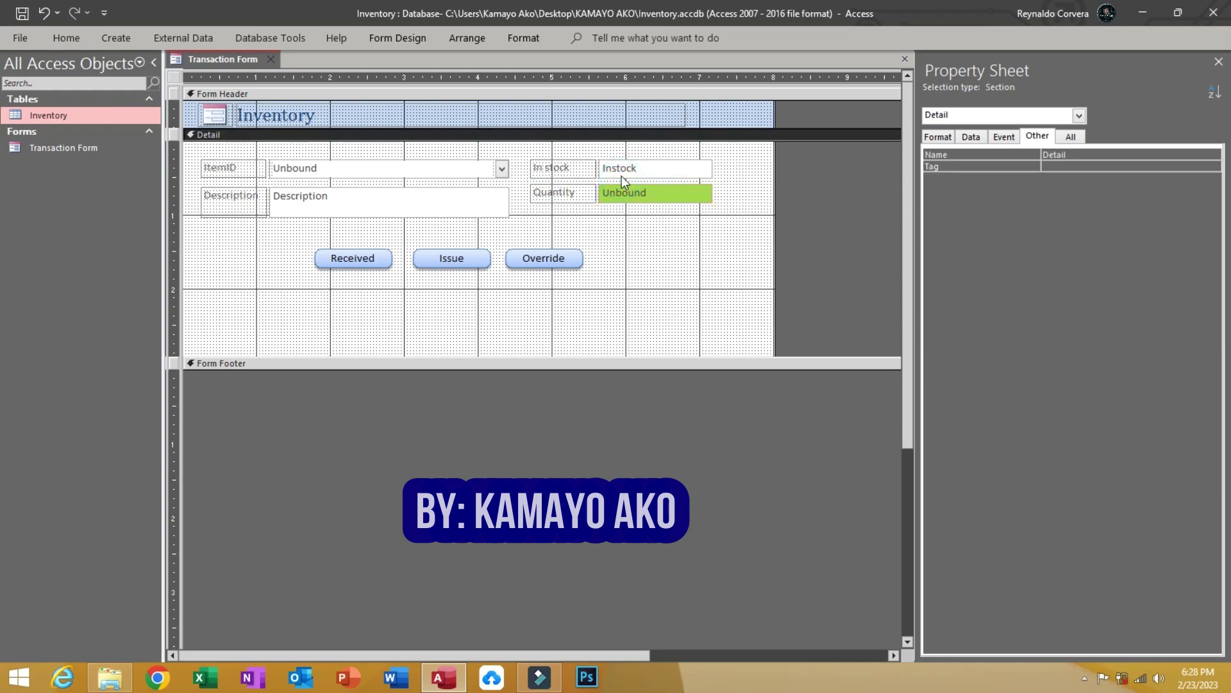
pyautogui.click(621, 175)
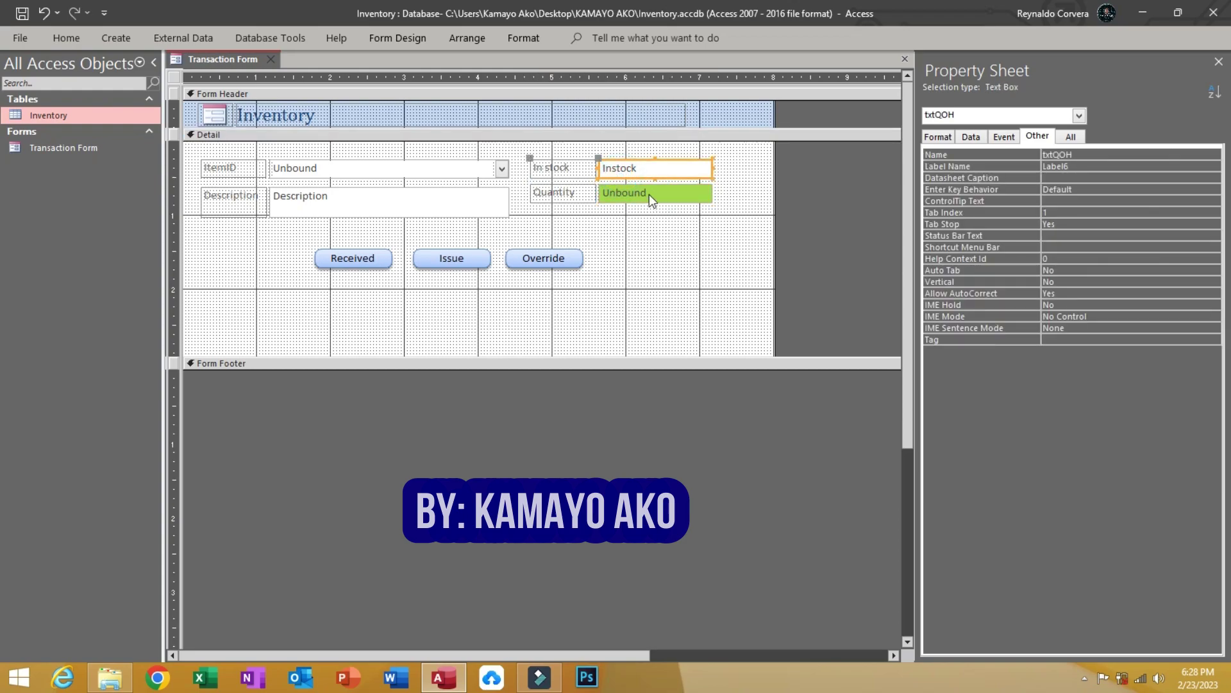
pyautogui.click(649, 195)
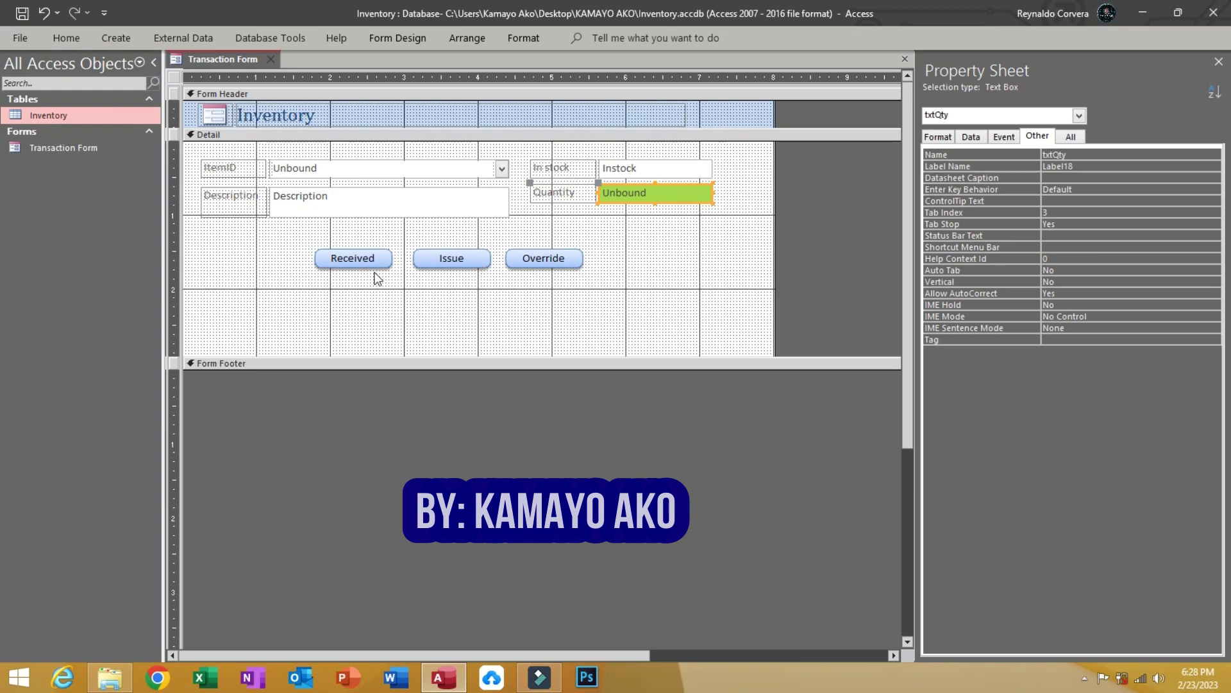
# Step: Set the Received button's On Click event to [Event Procedure]
pyautogui.click(352, 260)
pyautogui.click(1004, 137)
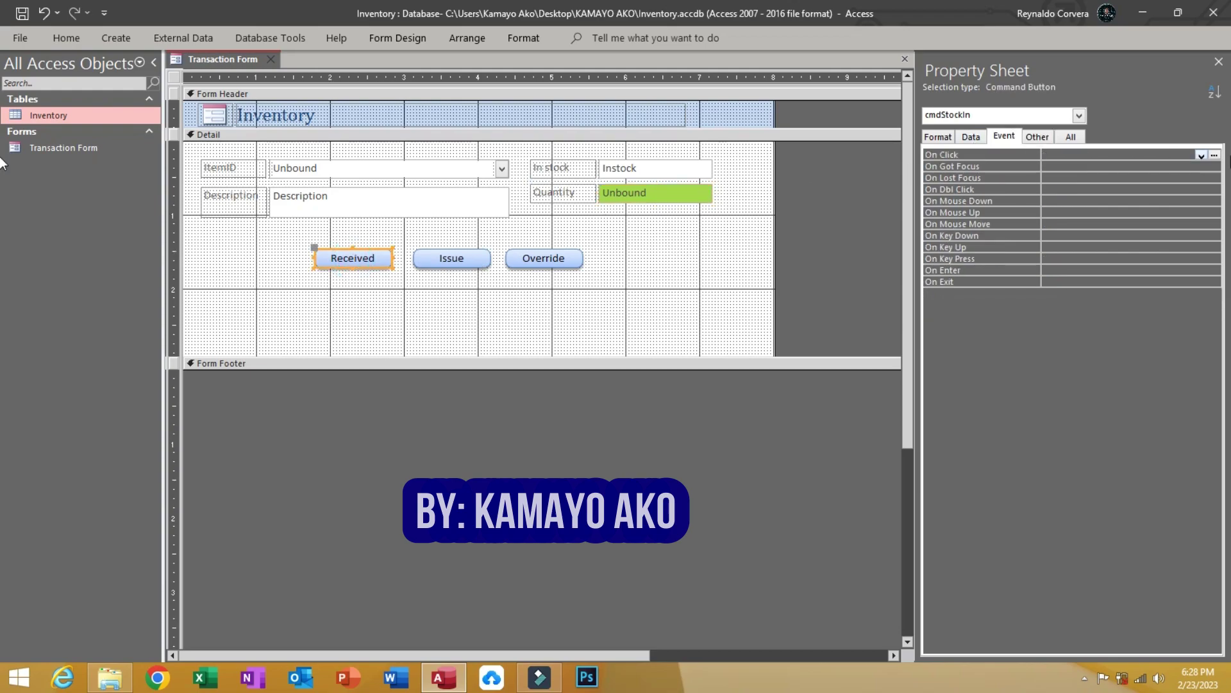
pyautogui.click(1201, 155)
pyautogui.click(1191, 164)
# Step: In cmdStockIn_Click, type me.txtQOH=me.txtQOH+Nz(me.tx, moving the IntelliSense suggestion to txtQty
pyautogui.click(1214, 155)
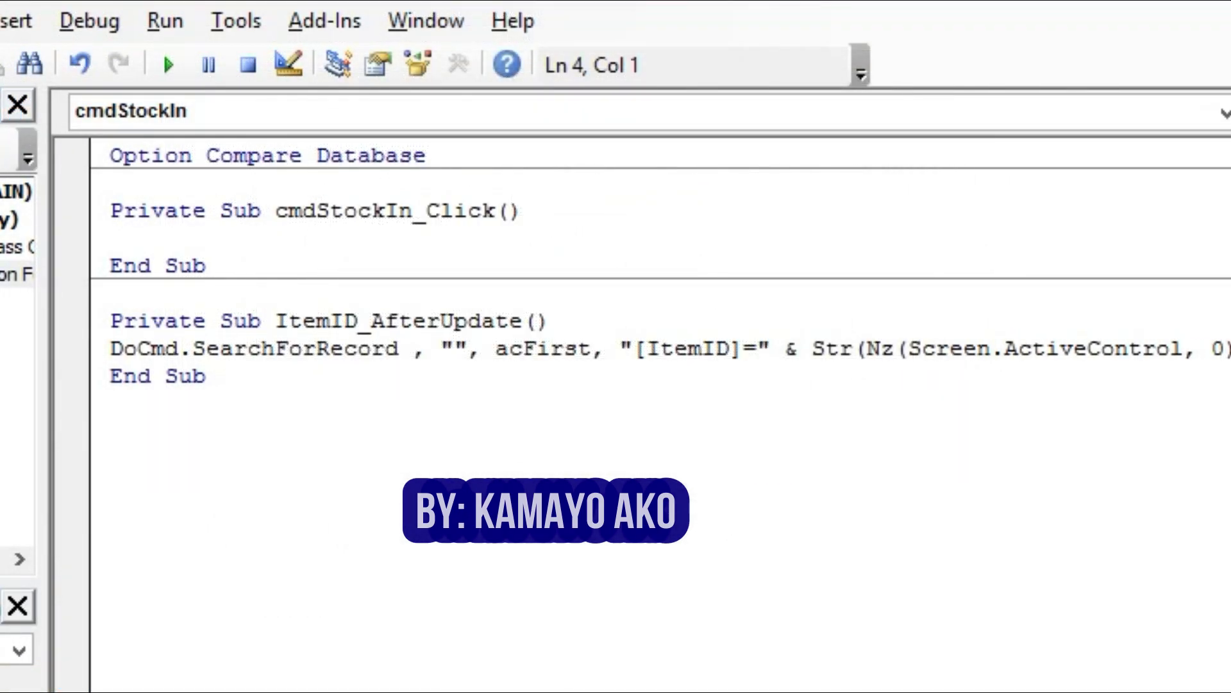
pyautogui.write('me.')
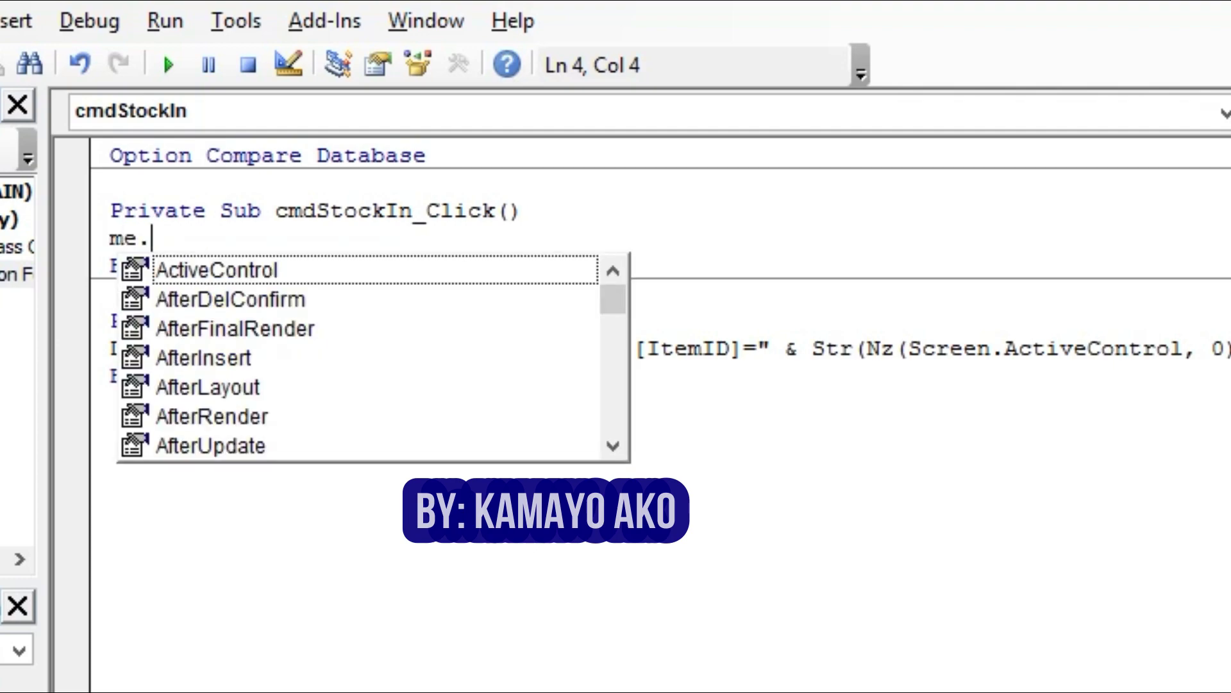
pyautogui.write('tx')
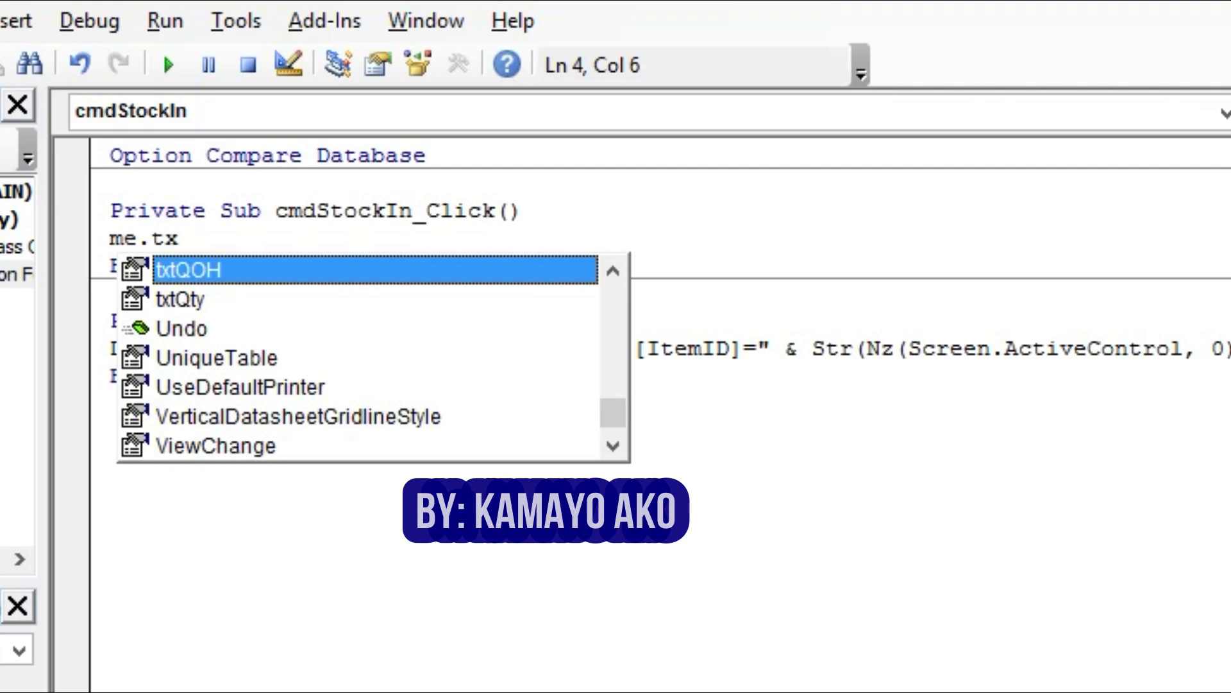
pyautogui.press('Tab')
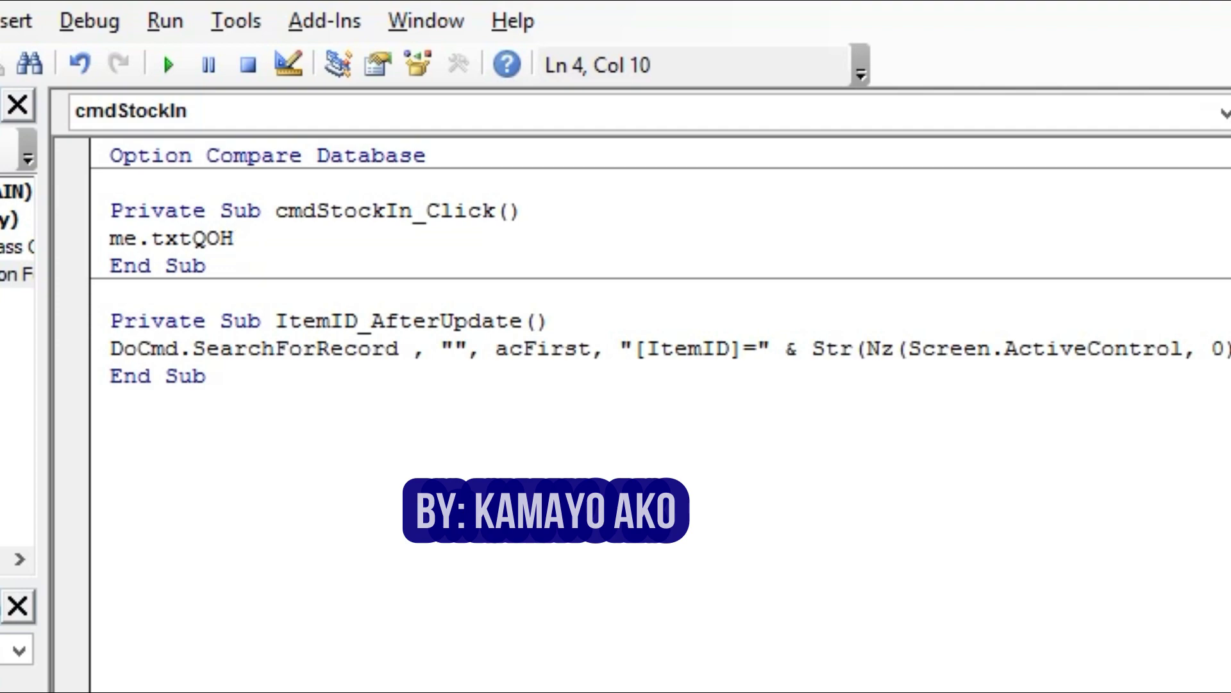
pyautogui.write('=me.')
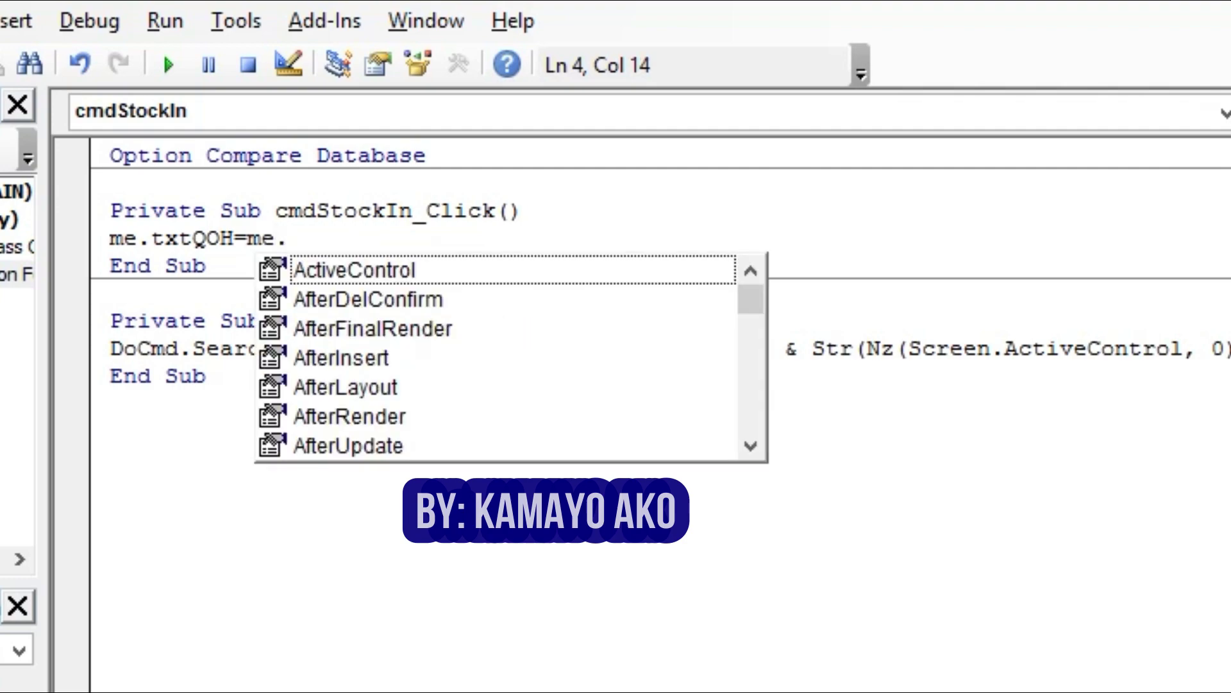
pyautogui.write('tx')
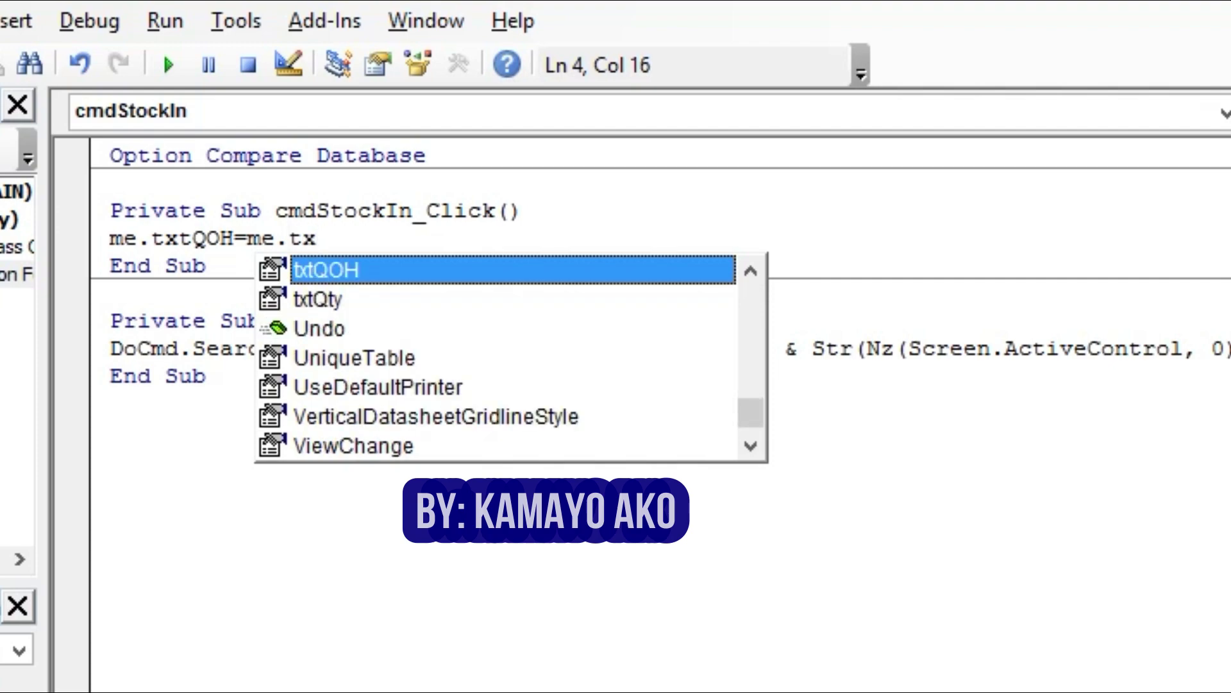
pyautogui.press('Tab')
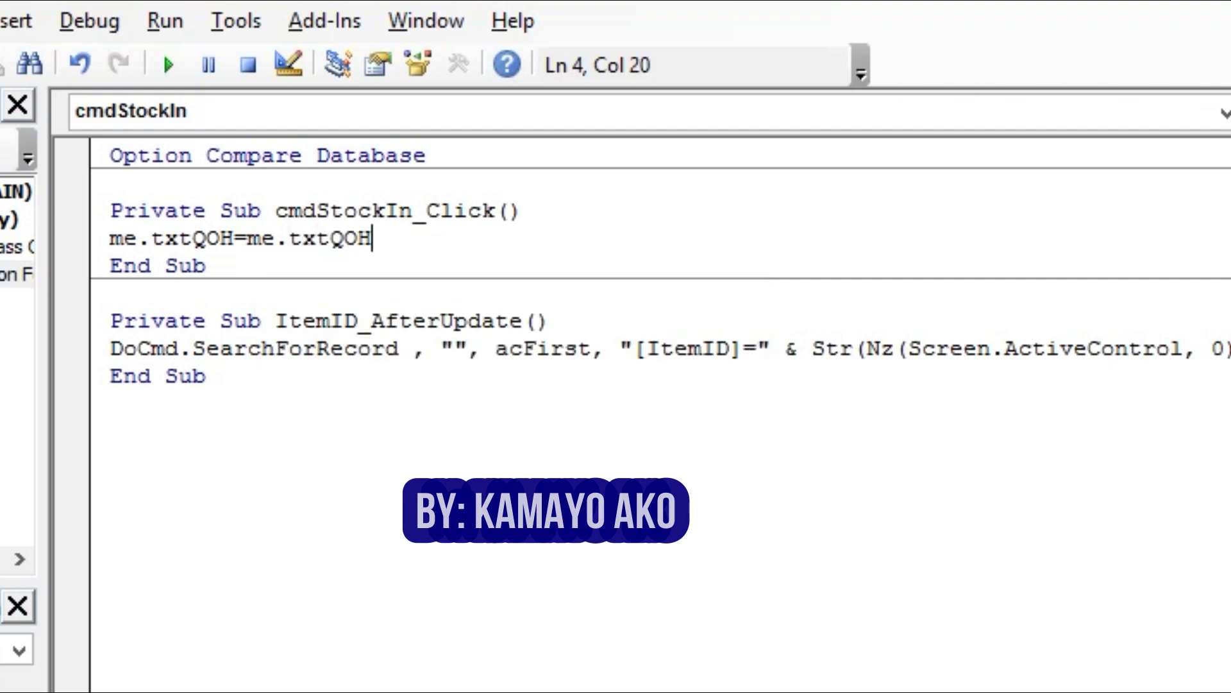
pyautogui.write('+Nz(me')
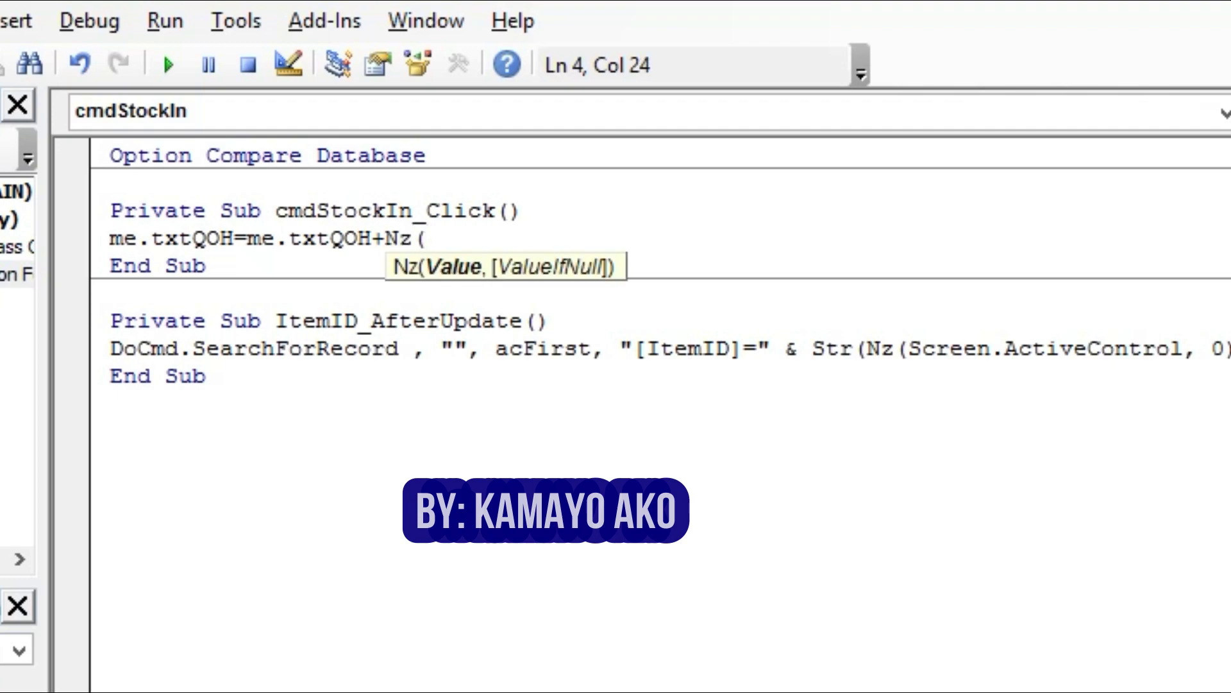
pyautogui.write('tx')
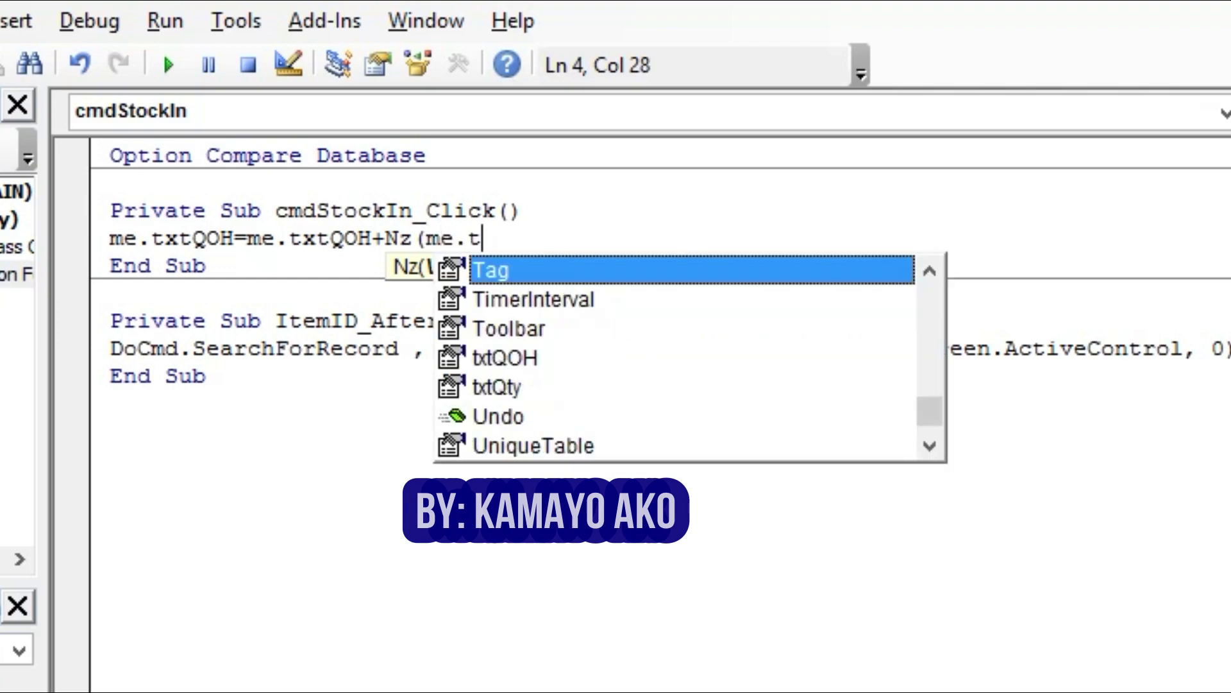
pyautogui.press('Down')
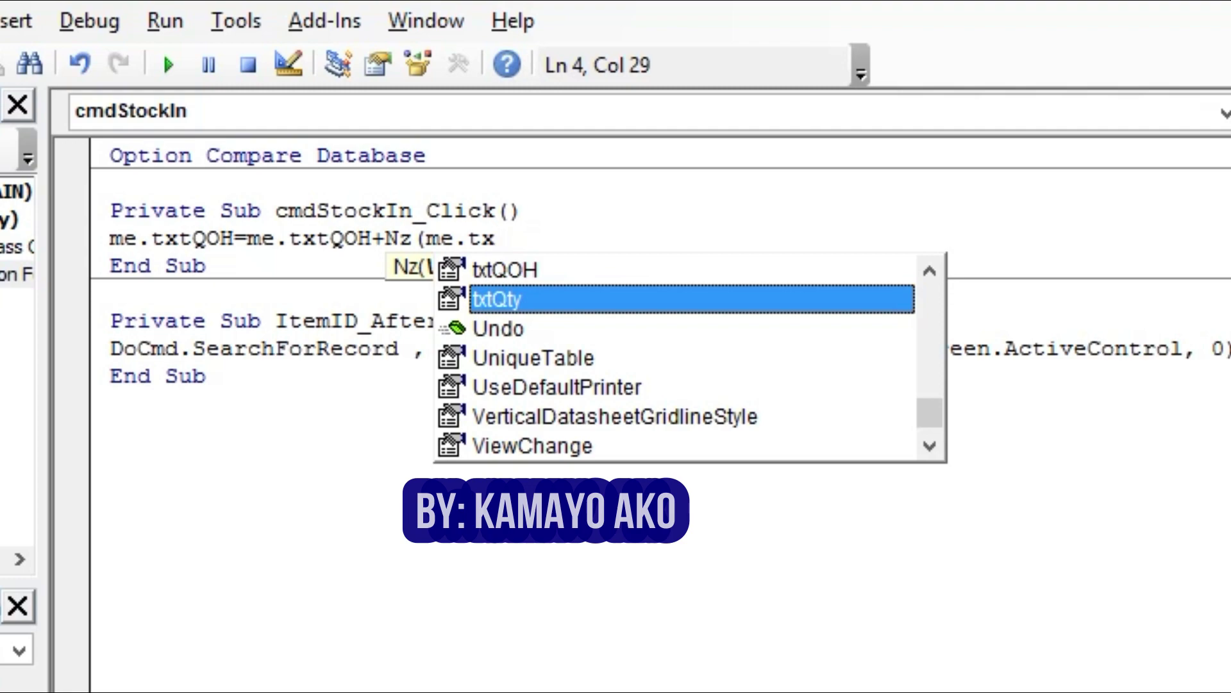
# Step: Complete Me.txtQOH = Me.txtQOH + Nz(Me.txtQty) in cmdStockIn_Click and return to the Access form design
pyautogui.press('Tab')
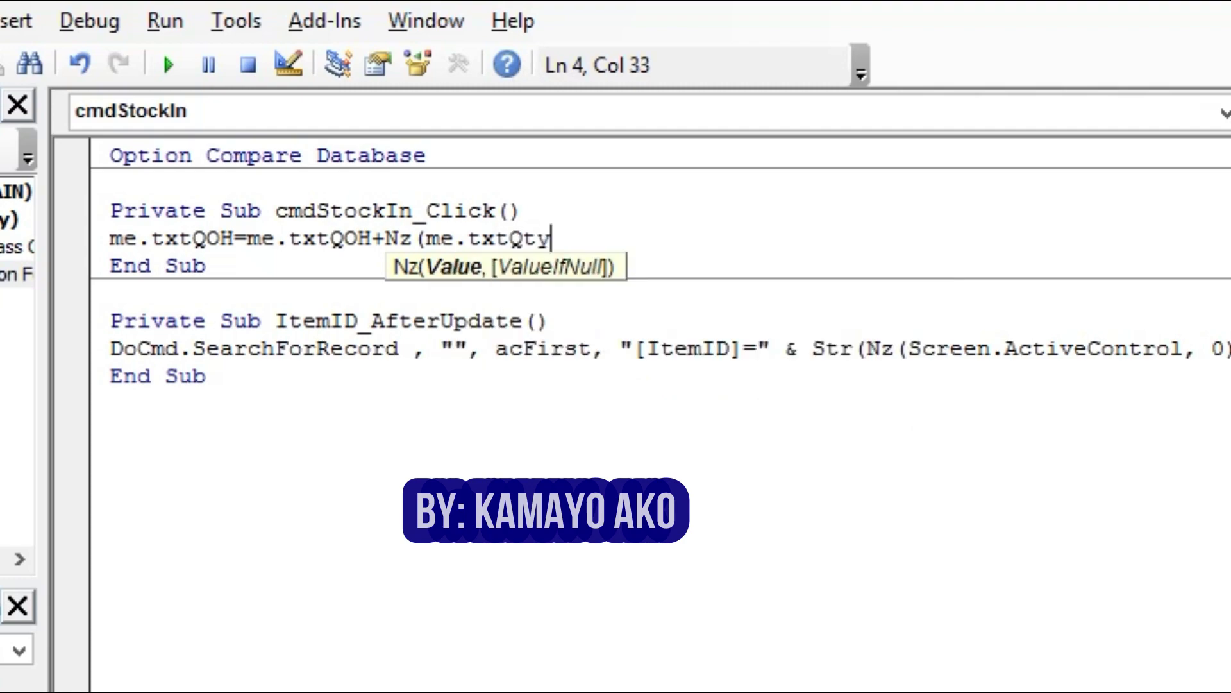
pyautogui.write(')')
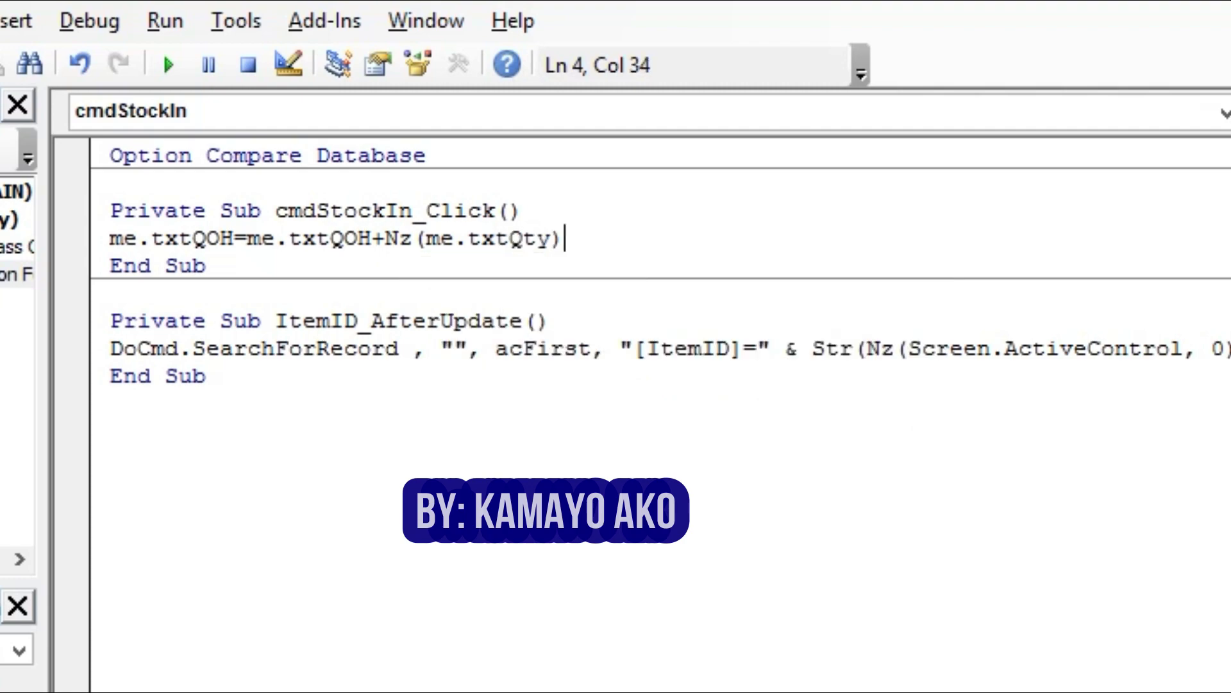
pyautogui.click(207, 266)
pyautogui.click(562, 238)
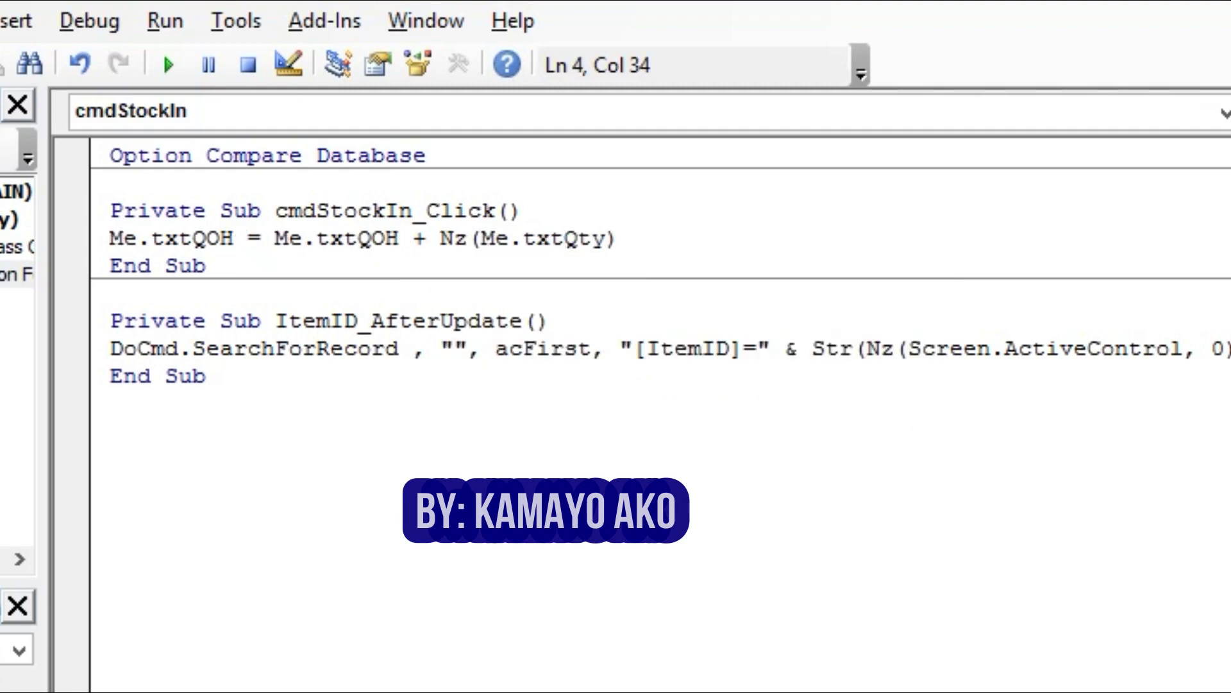
pyautogui.hotkey('alt', 'F11')
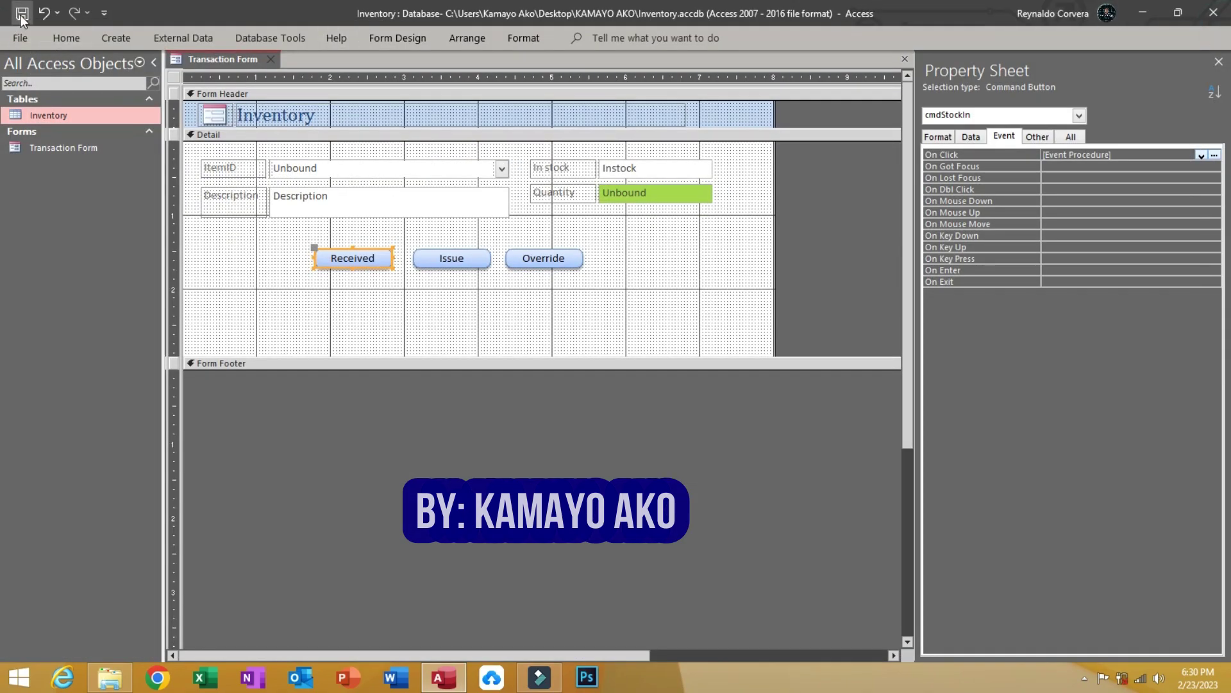
# Step: Switch to Form view and receive a Quantity of 10 for Water, raising In stock to 10
pyautogui.click(66, 38)
pyautogui.click(30, 68)
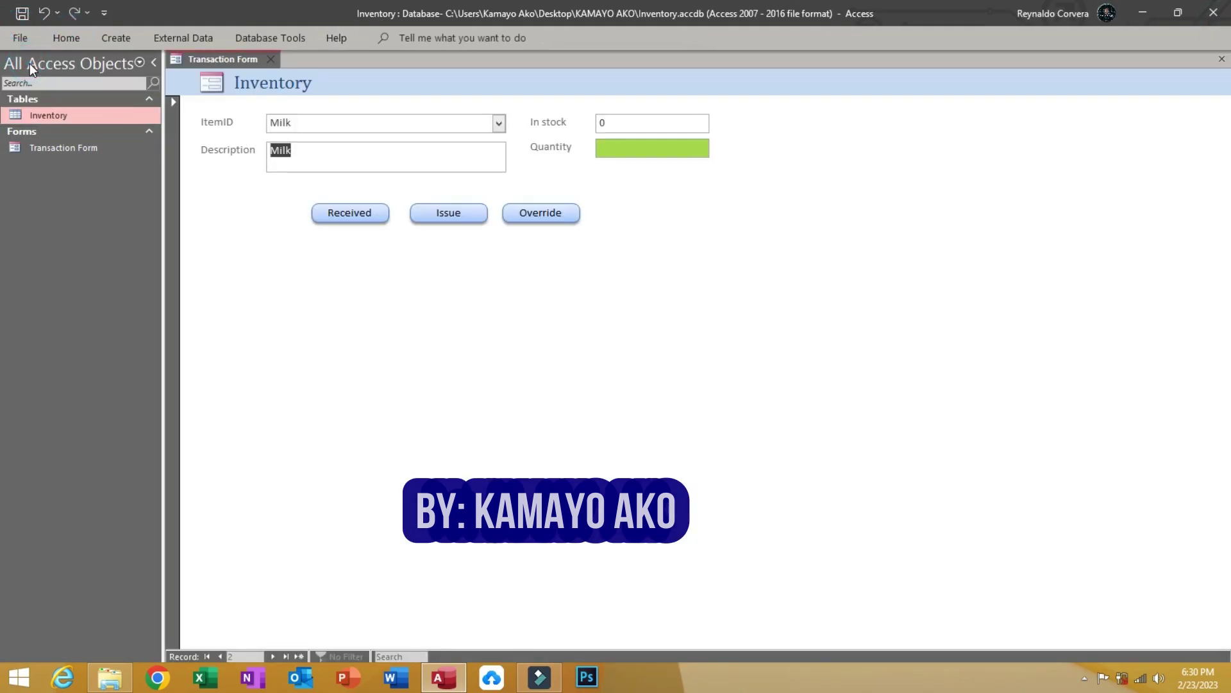
pyautogui.click(499, 123)
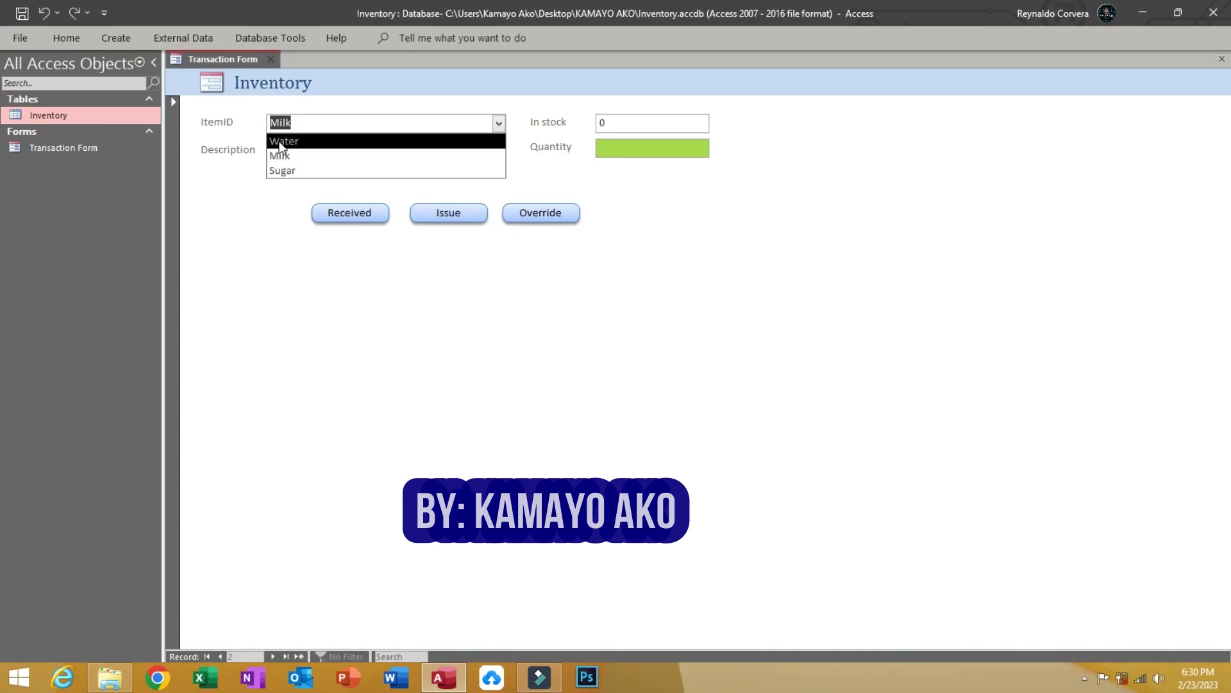
pyautogui.click(278, 141)
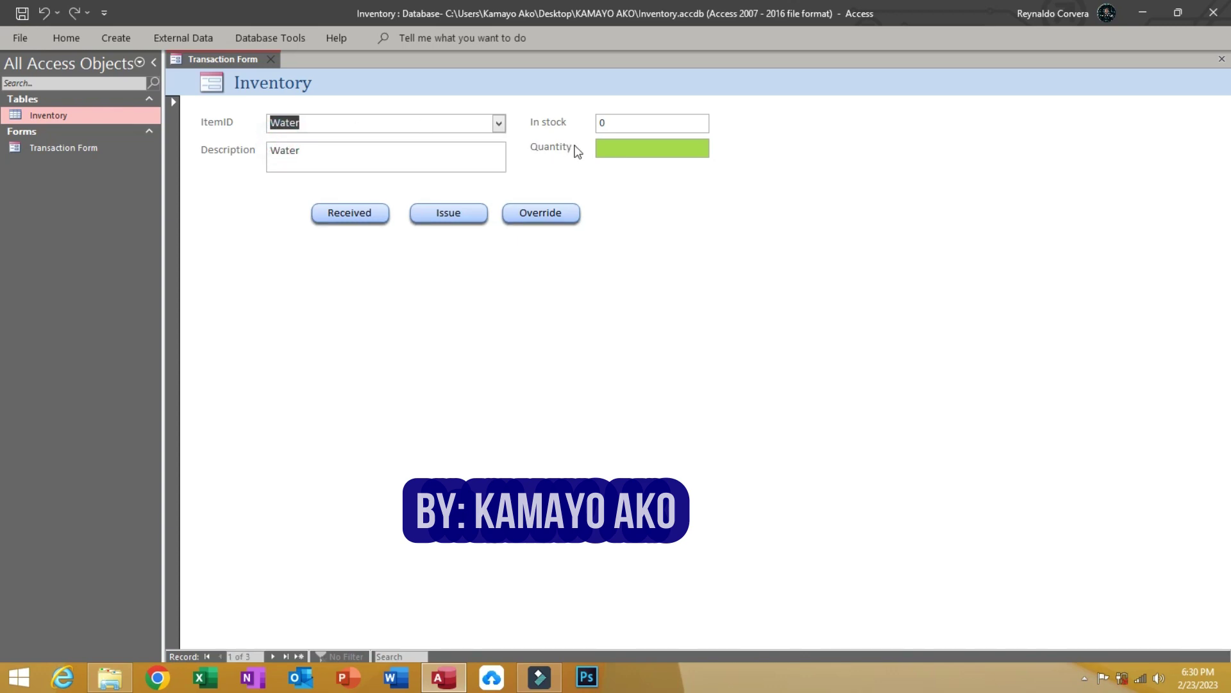
pyautogui.click(608, 148)
pyautogui.click(351, 214)
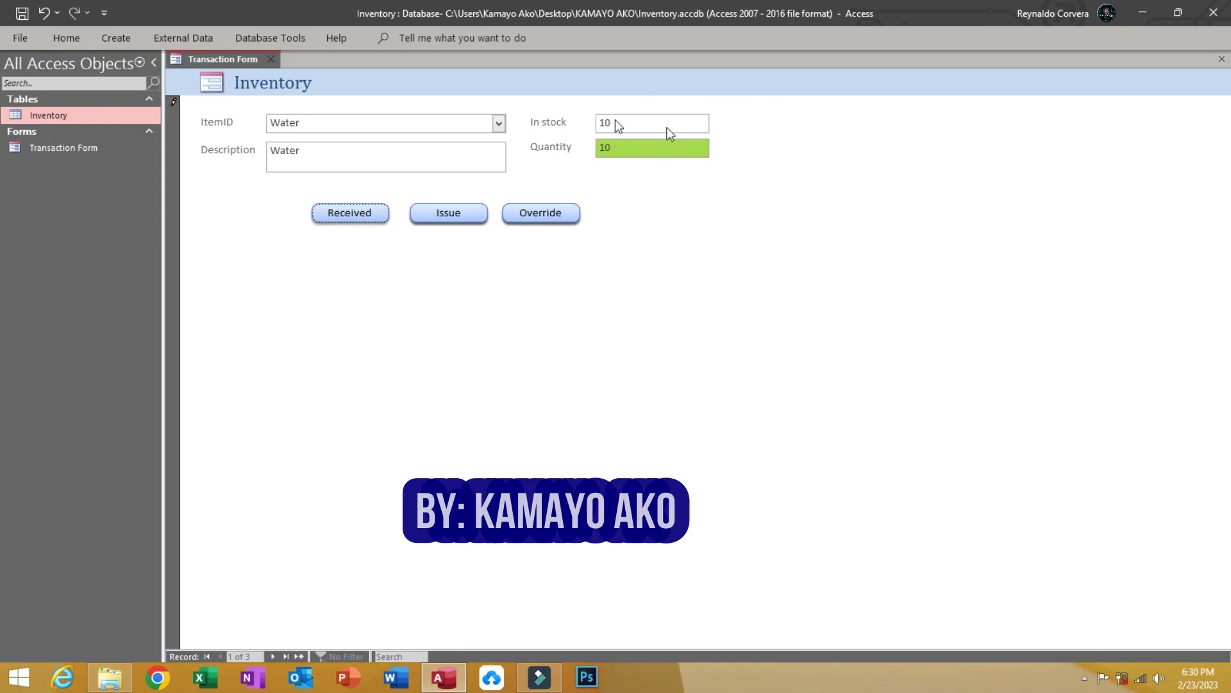
pyautogui.rightClick(626, 188)
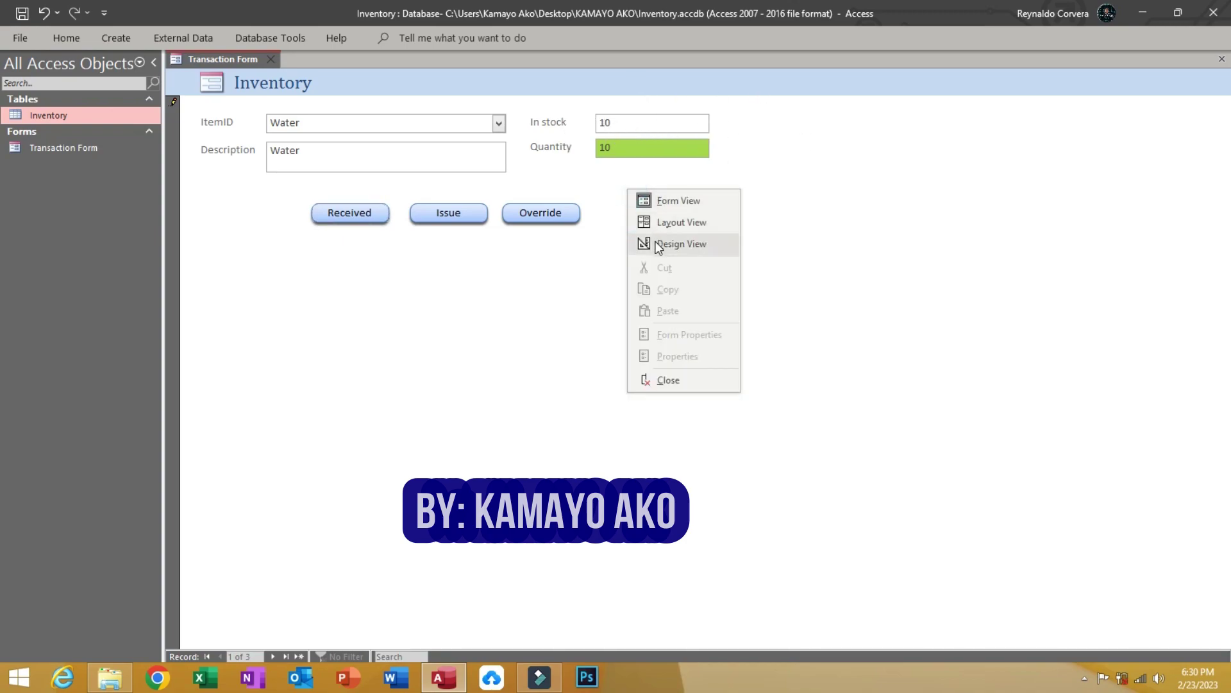
# Step: In Design view, confirm the Quantity box is named txtQty and open the Received button's On Click code
pyautogui.click(651, 244)
pyautogui.click(636, 193)
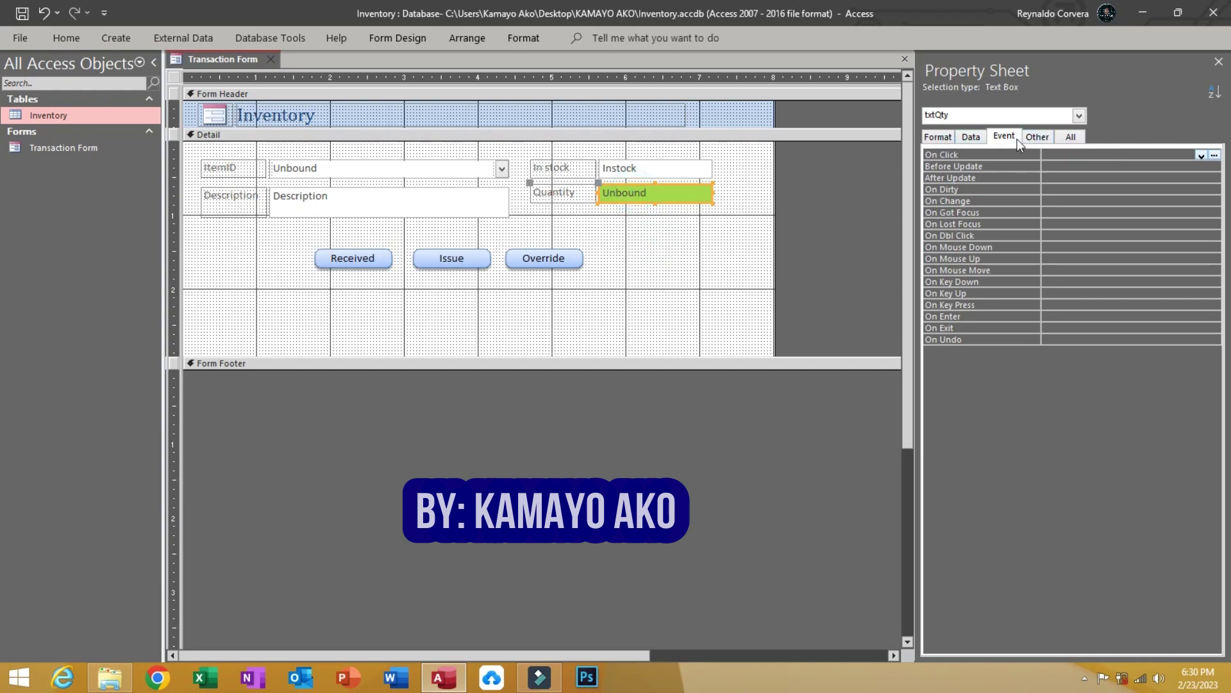
pyautogui.click(1037, 136)
pyautogui.click(1005, 155)
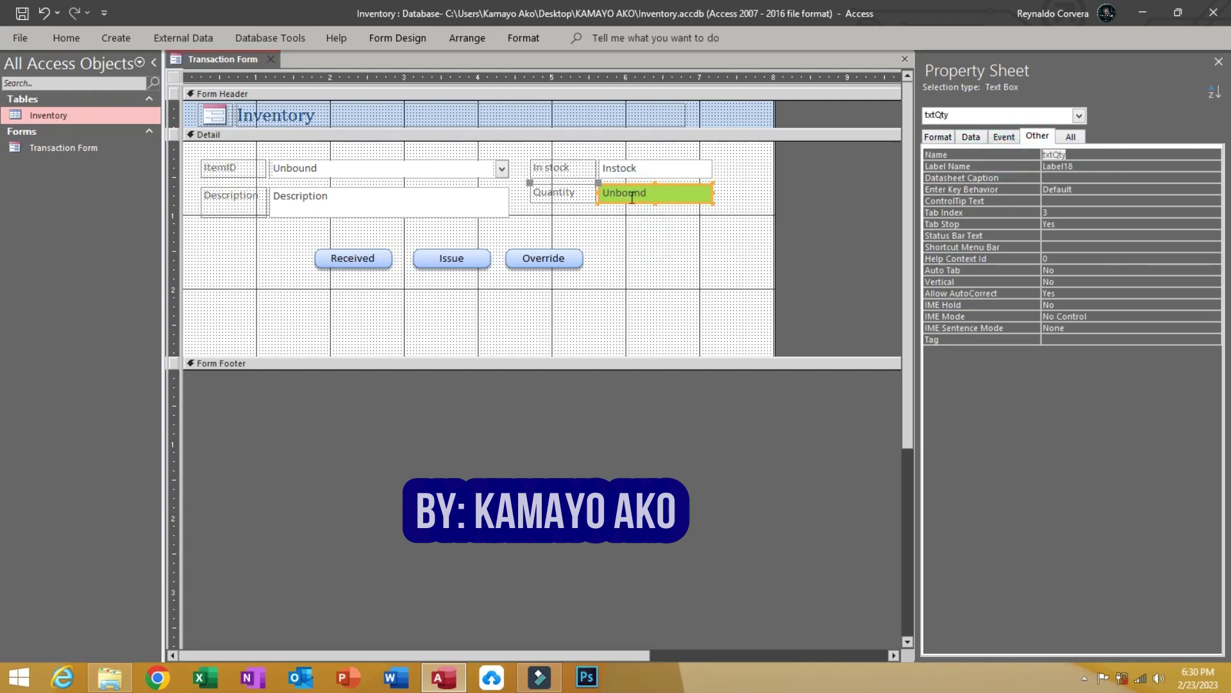
pyautogui.click(356, 264)
pyautogui.click(1004, 137)
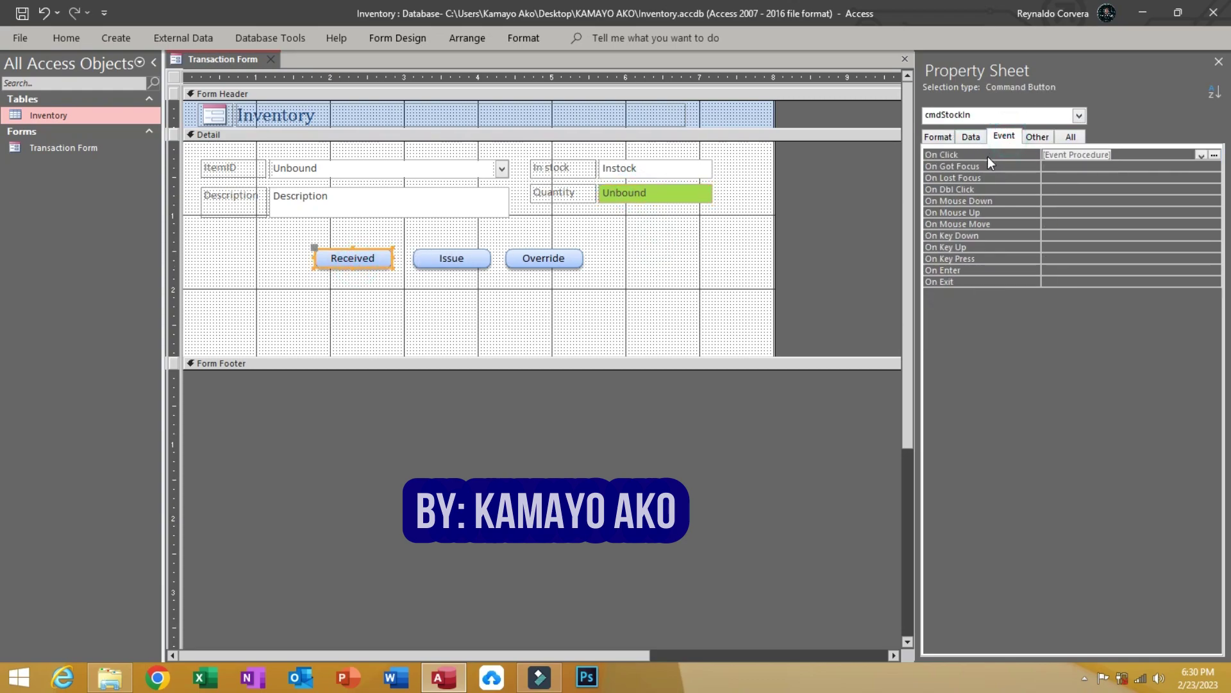
pyautogui.click(1214, 154)
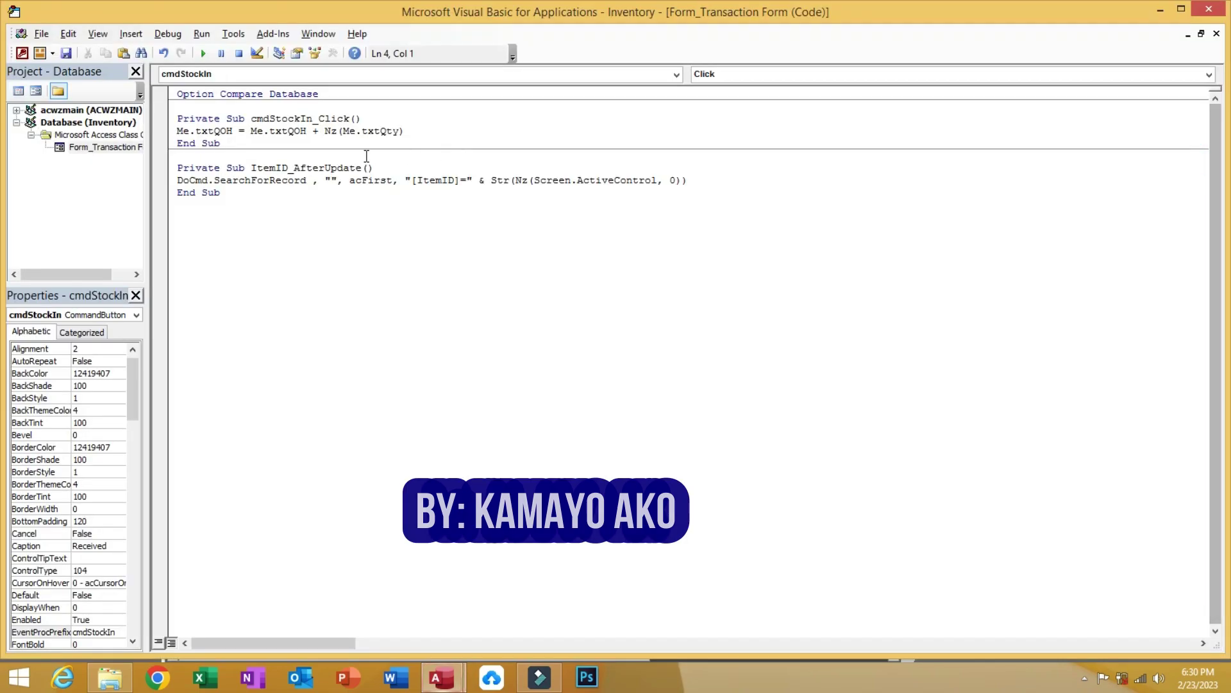
# Step: Add the line Me.txtQty = "" before End Sub in cmdStockIn_Click and close the VBA editor
pyautogui.click(433, 131)
pyautogui.press('Return')
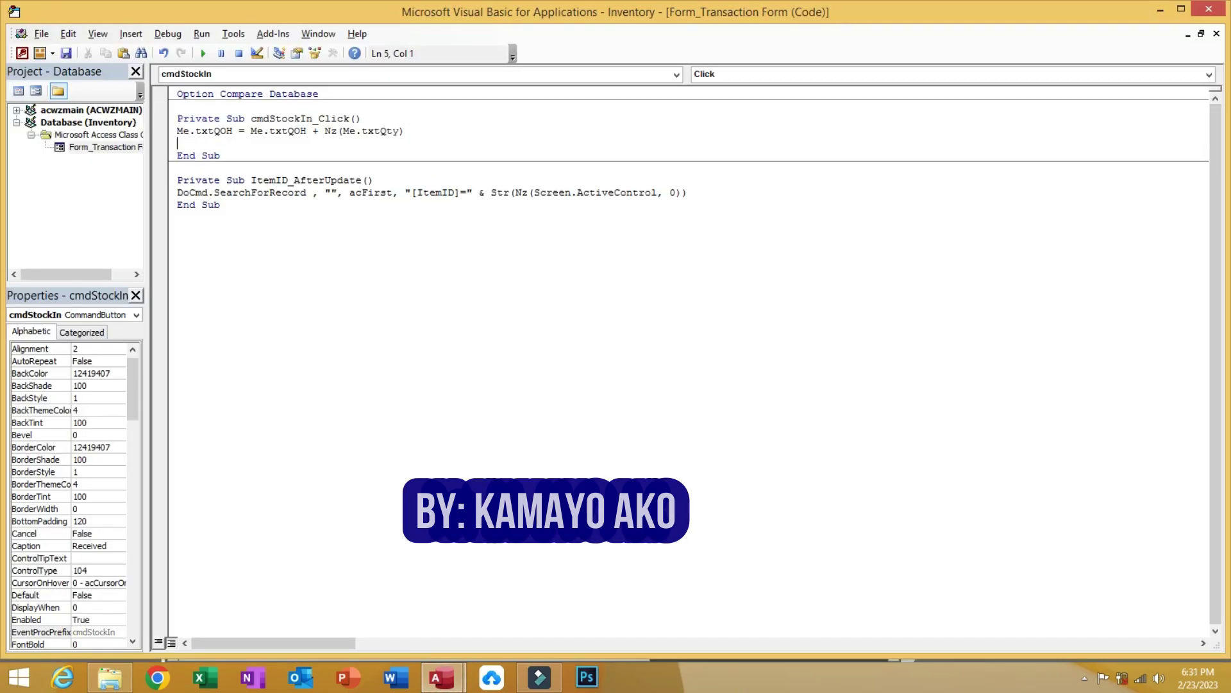
pyautogui.write('me.')
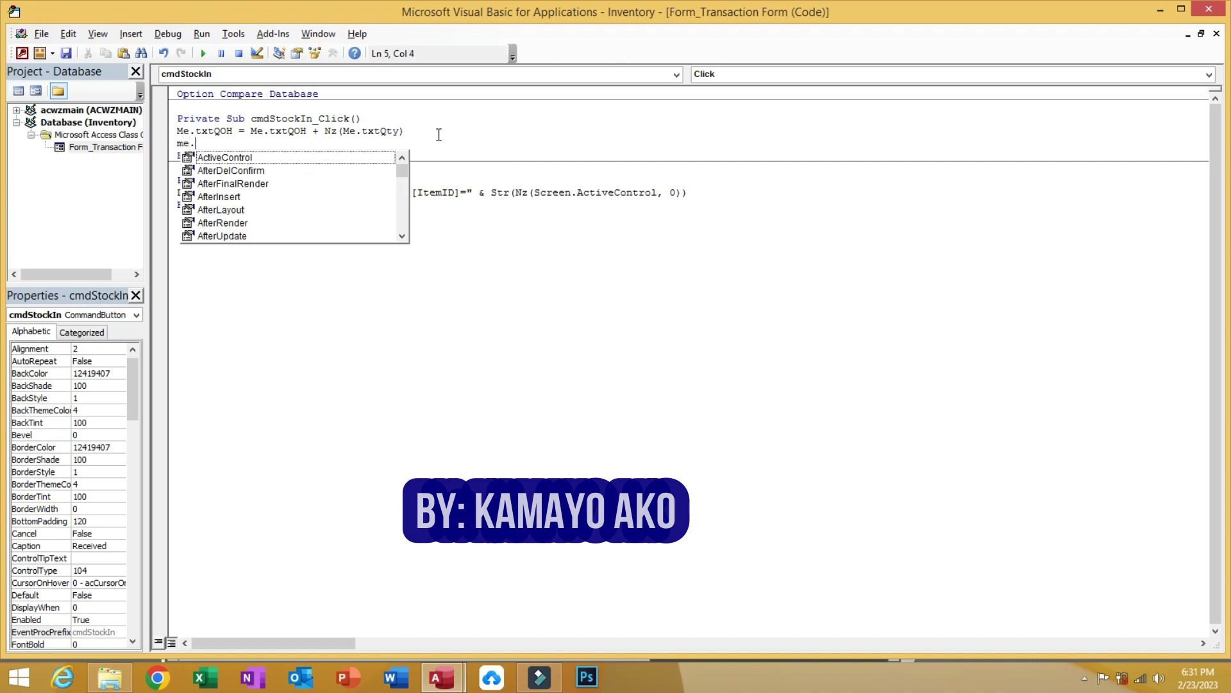
pyautogui.write('txtQty')
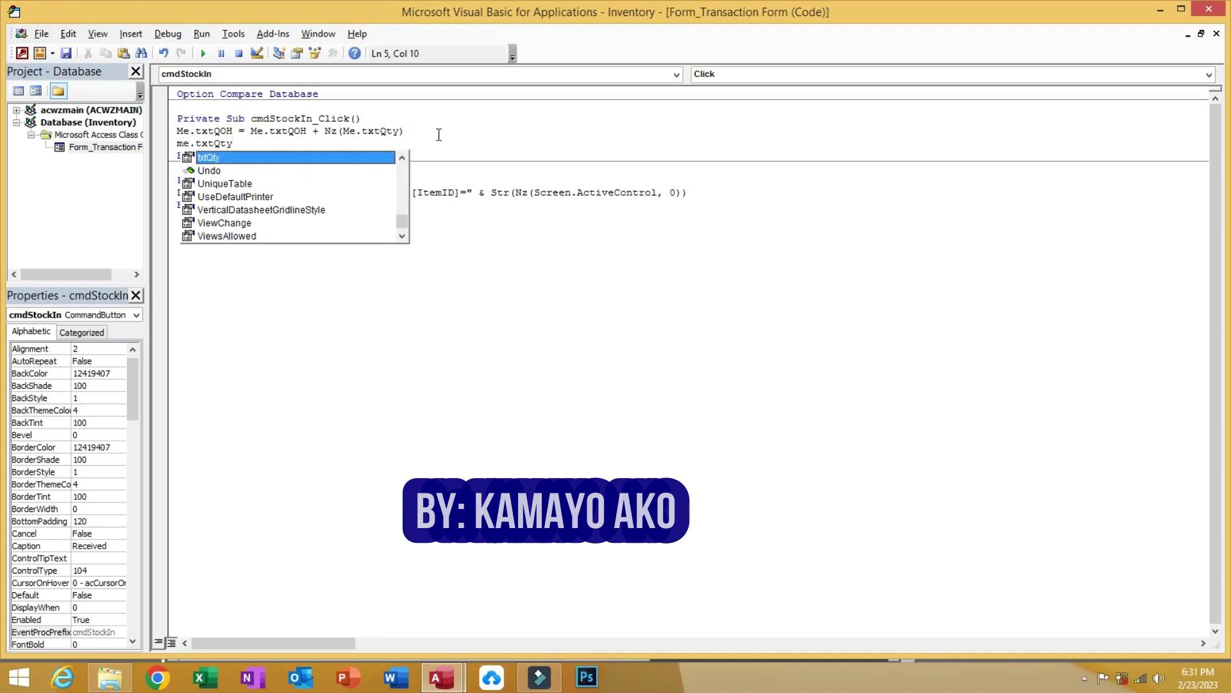
pyautogui.write('="')
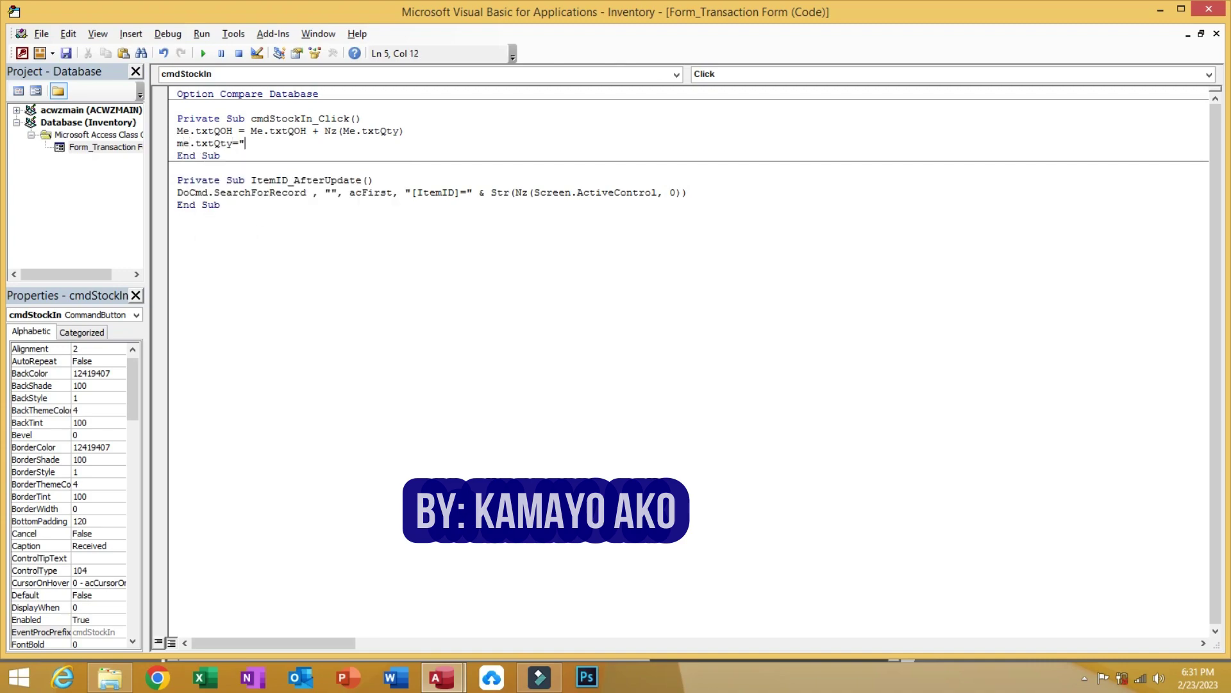
pyautogui.press('Up')
pyautogui.click(1209, 9)
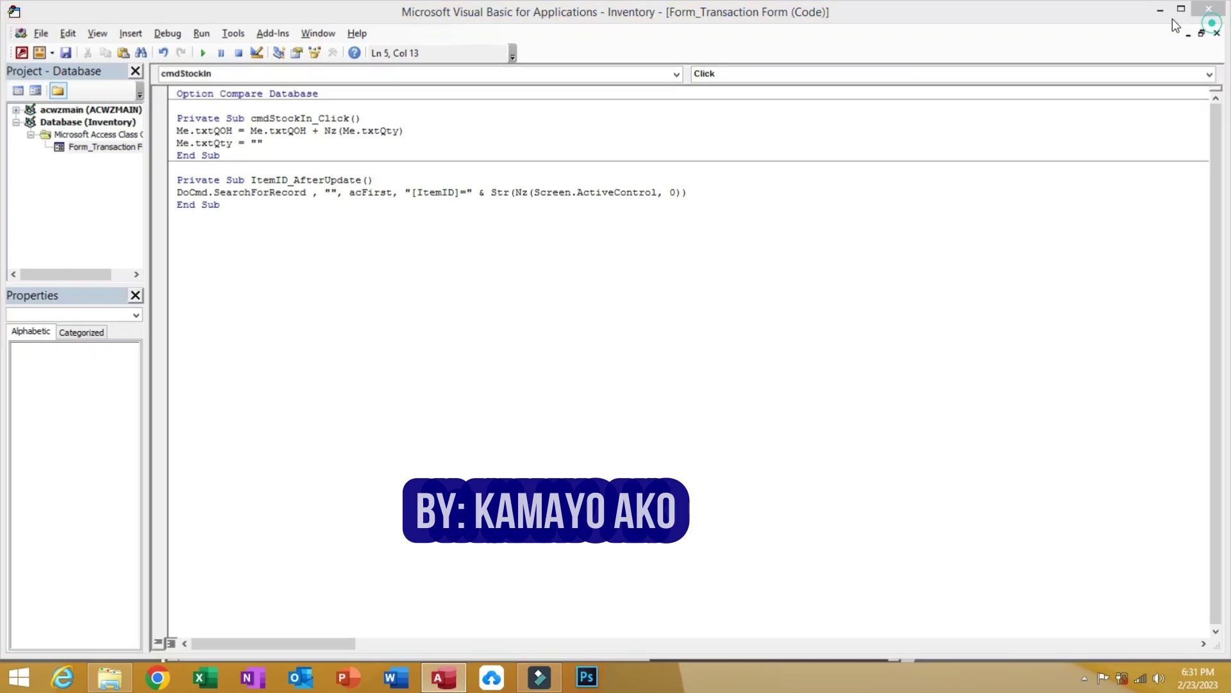
# Step: In Form view, receive a Quantity of 15 for Milk
pyautogui.click(79, 39)
pyautogui.click(29, 72)
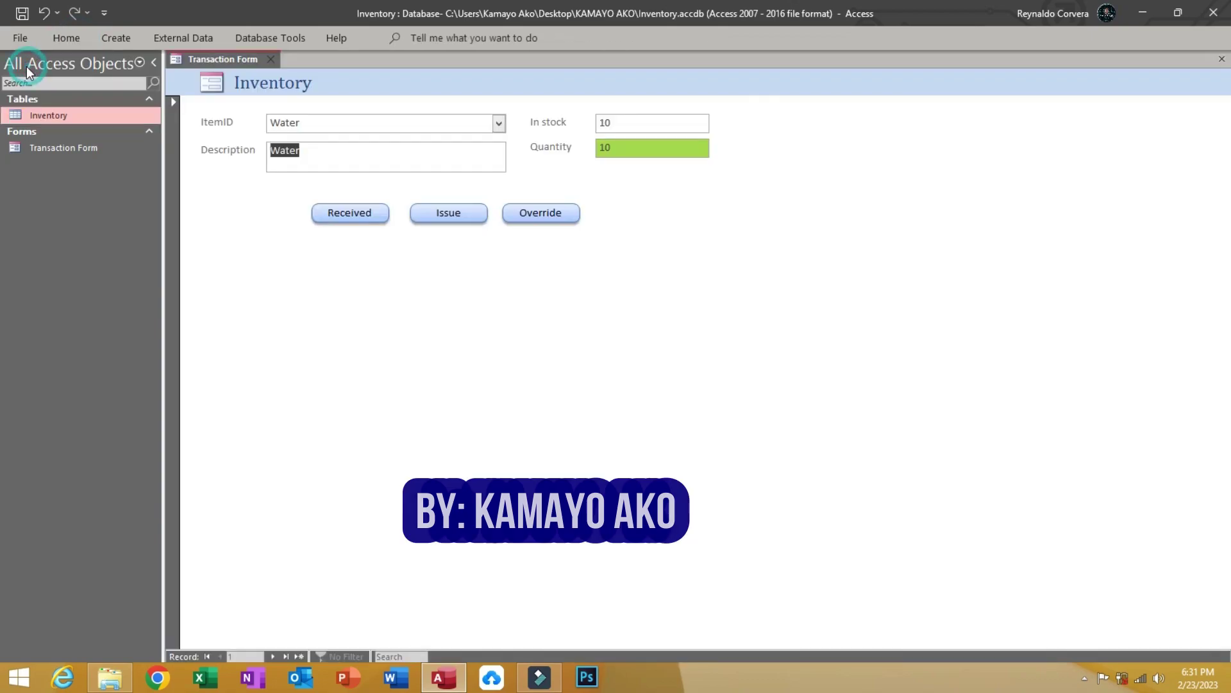
pyautogui.click(501, 124)
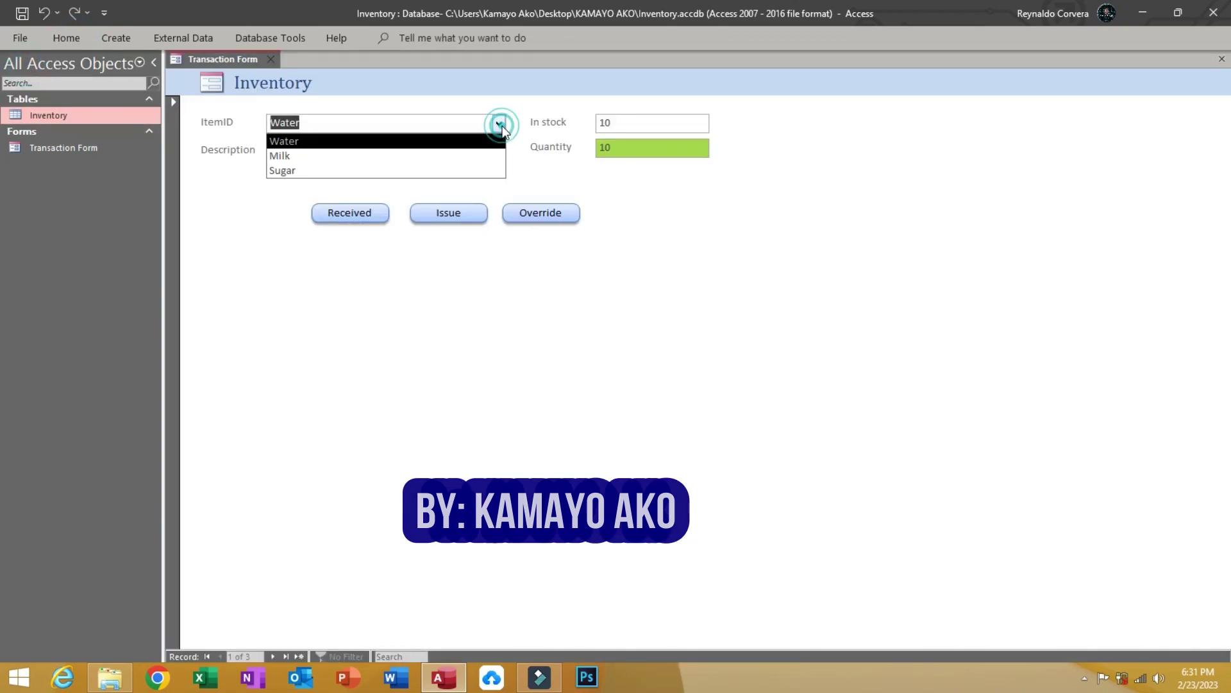
pyautogui.click(431, 155)
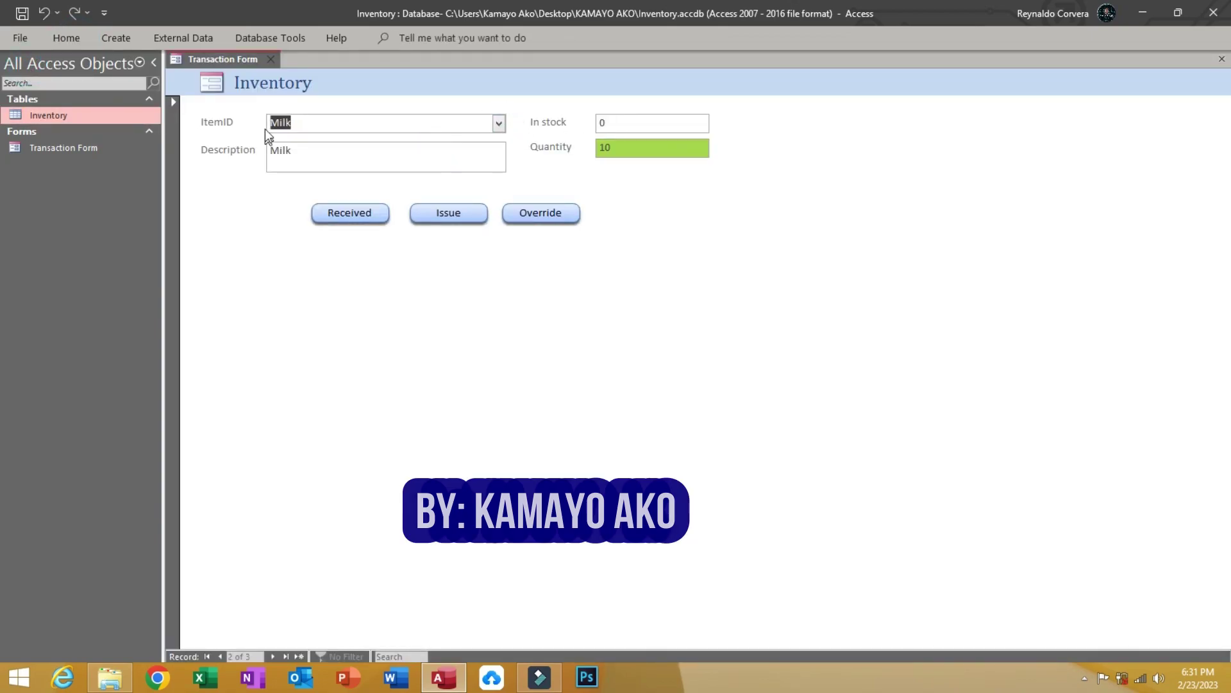
pyautogui.doubleClick(635, 146)
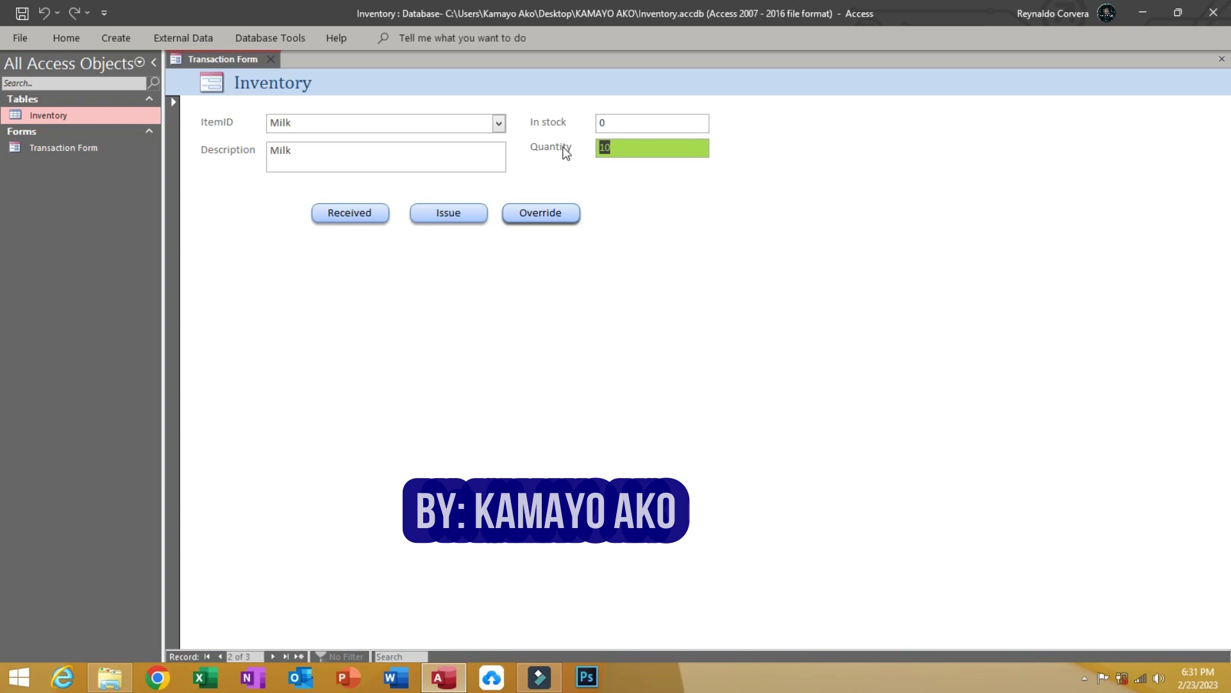
pyautogui.write('15')
pyautogui.click(349, 214)
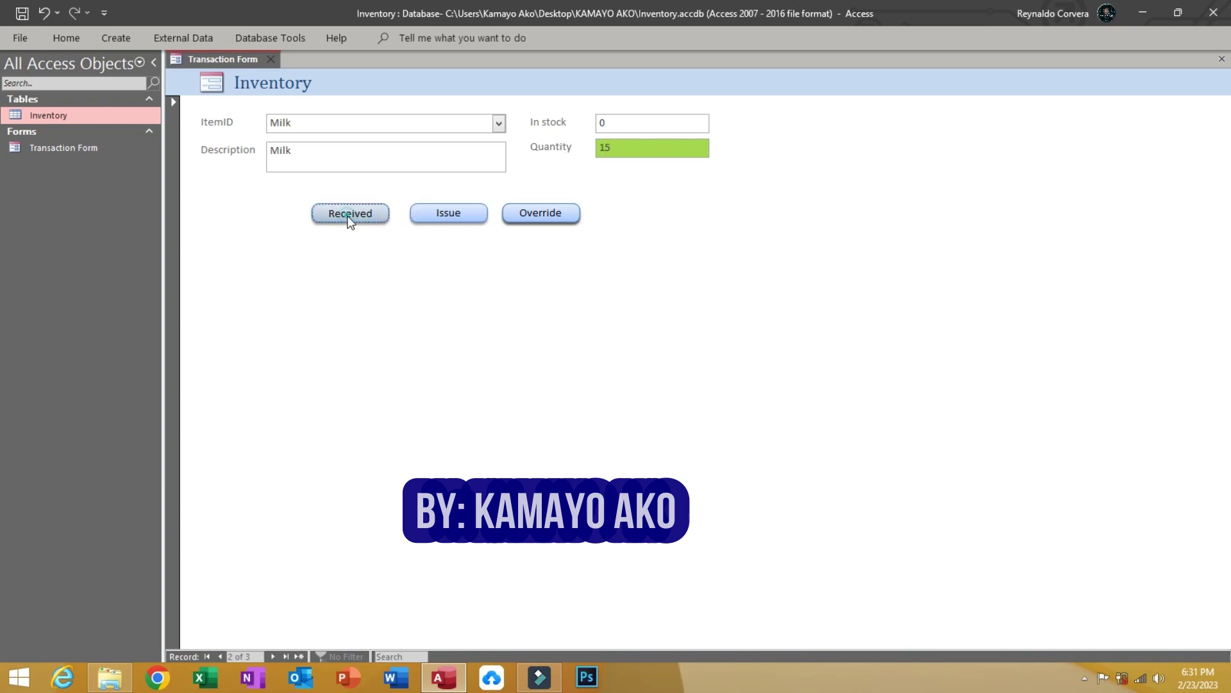
# Step: Receive stock for Sugar, raising its In stock to 20
pyautogui.click(620, 147)
pyautogui.click(499, 123)
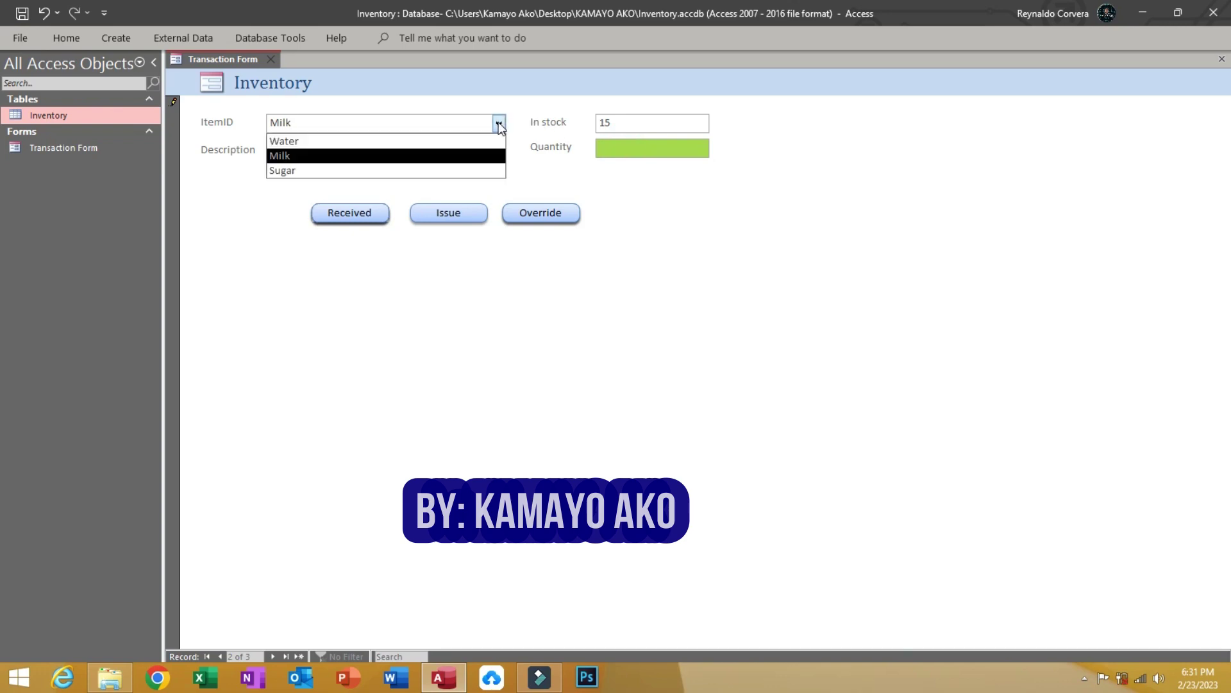
pyautogui.click(346, 172)
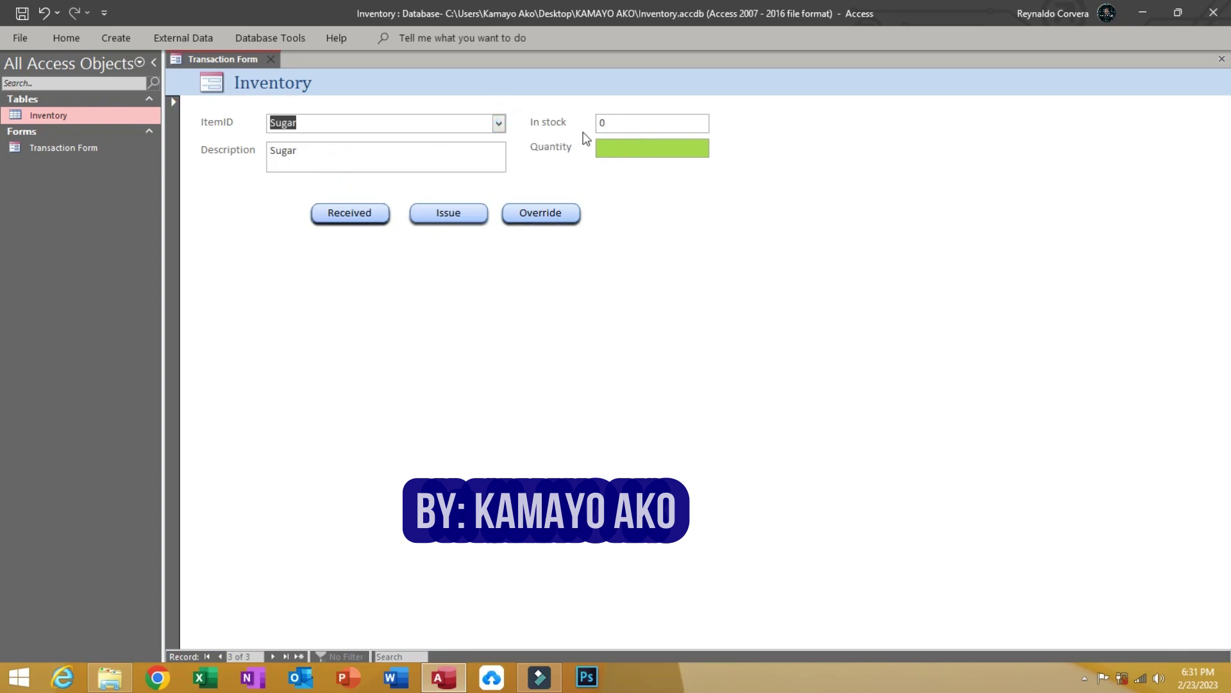
pyautogui.click(608, 148)
pyautogui.click(339, 214)
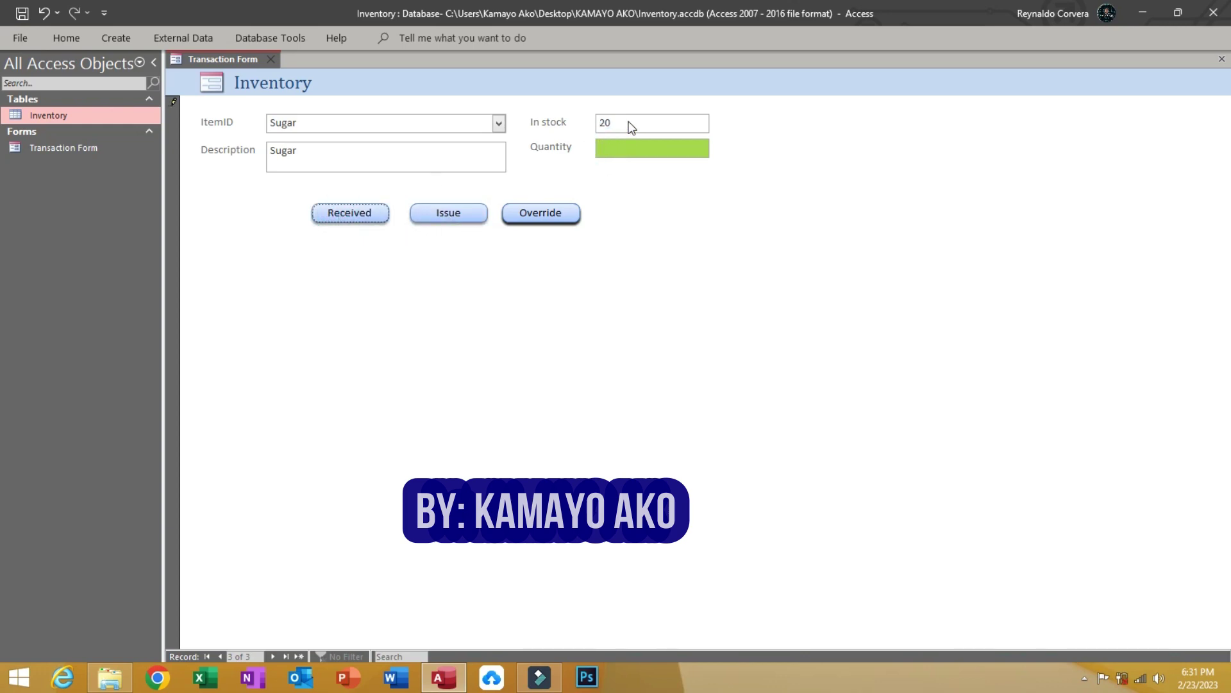
# Step: Browse the Water, Milk and Sugar records to check their In stock values
pyautogui.click(499, 125)
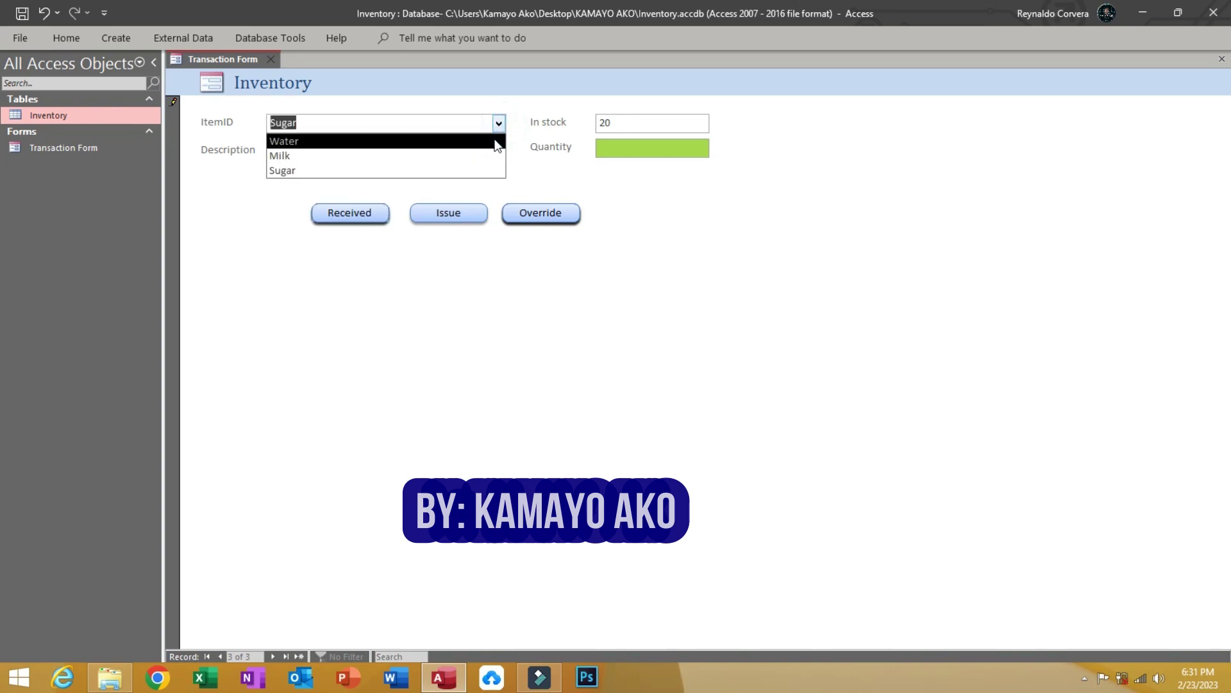
pyautogui.click(315, 145)
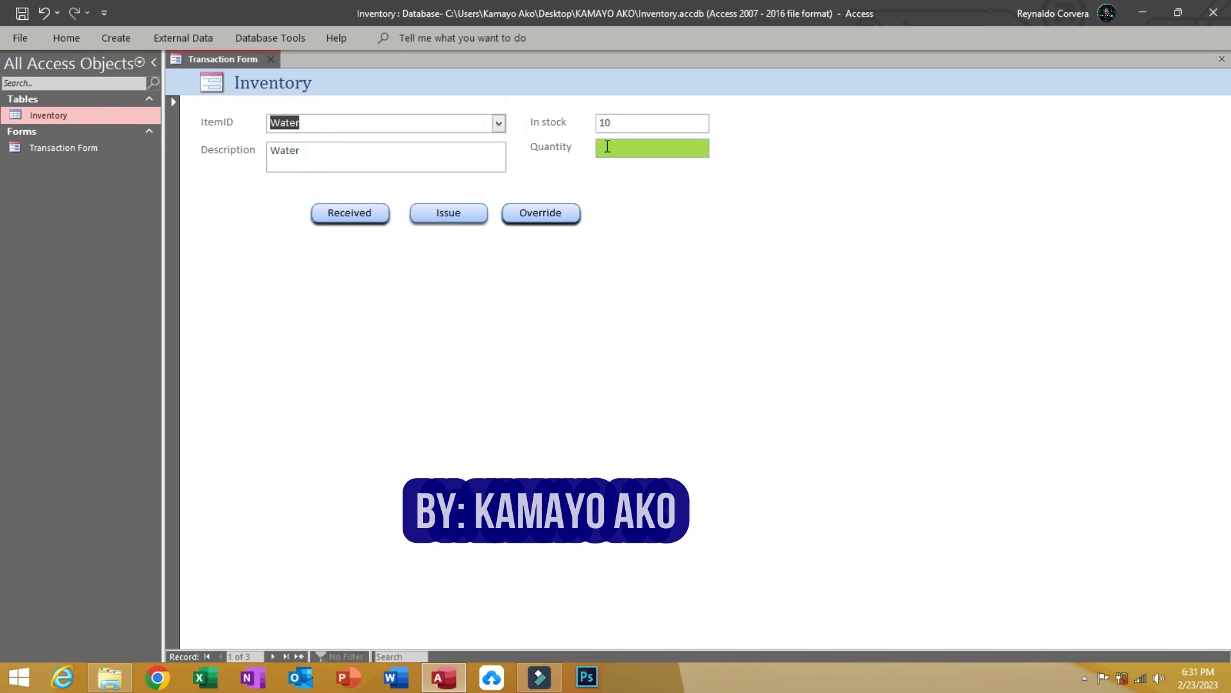
pyautogui.click(498, 124)
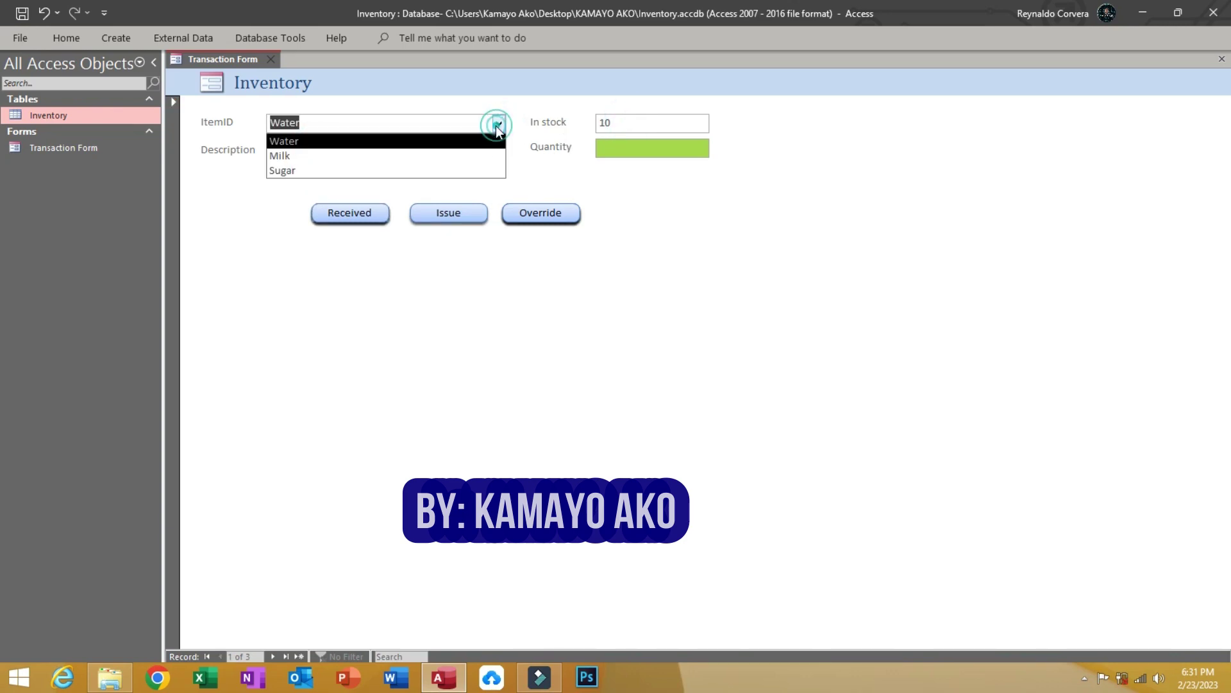
pyautogui.click(450, 157)
pyautogui.click(498, 124)
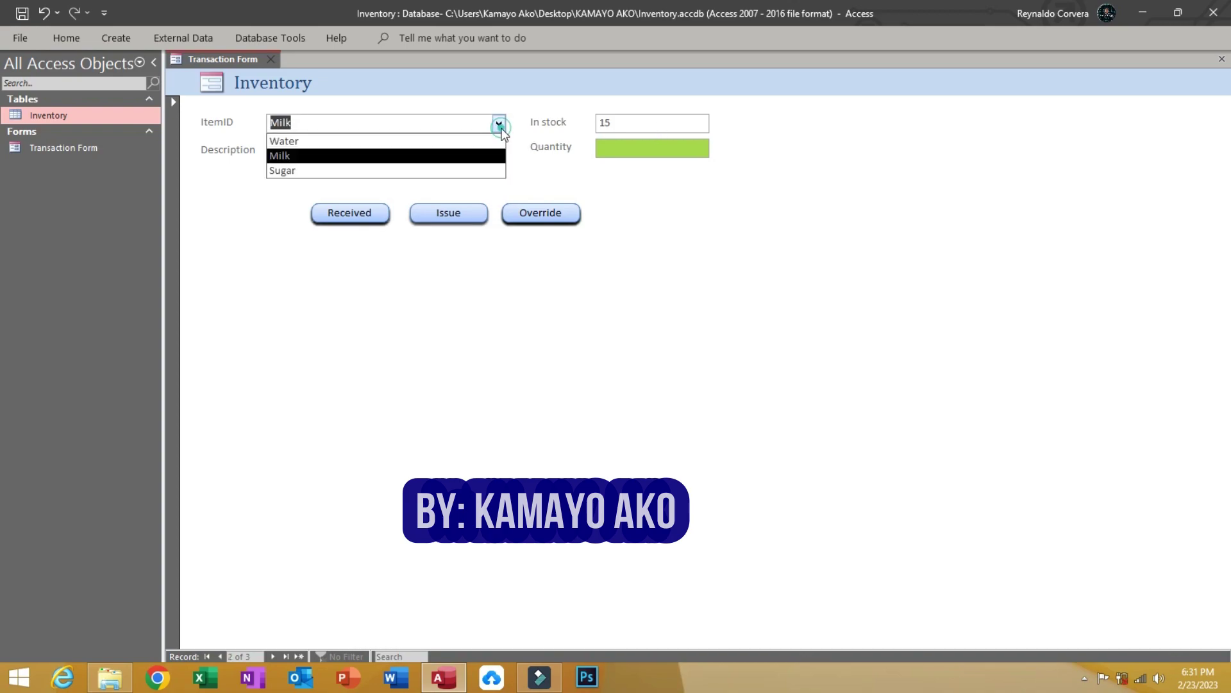
pyautogui.click(442, 170)
pyautogui.rightClick(659, 252)
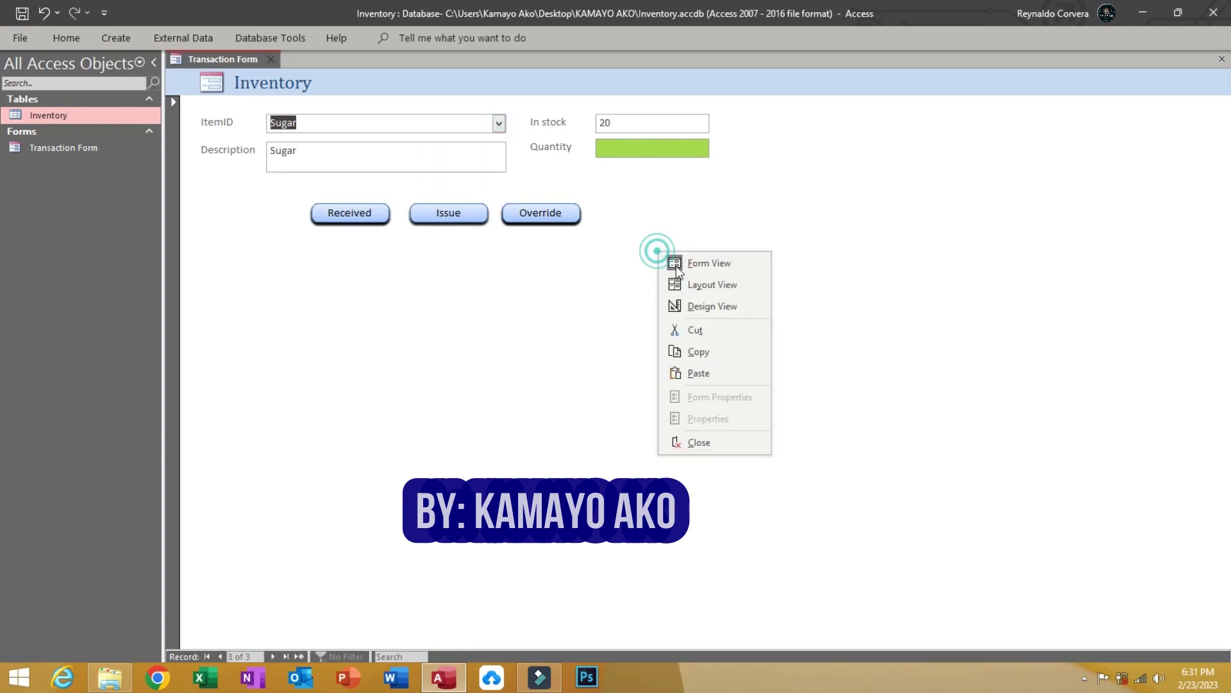
# Step: In Design view, set the Issue button's On Click to [Event Procedure] and open its code
pyautogui.click(689, 301)
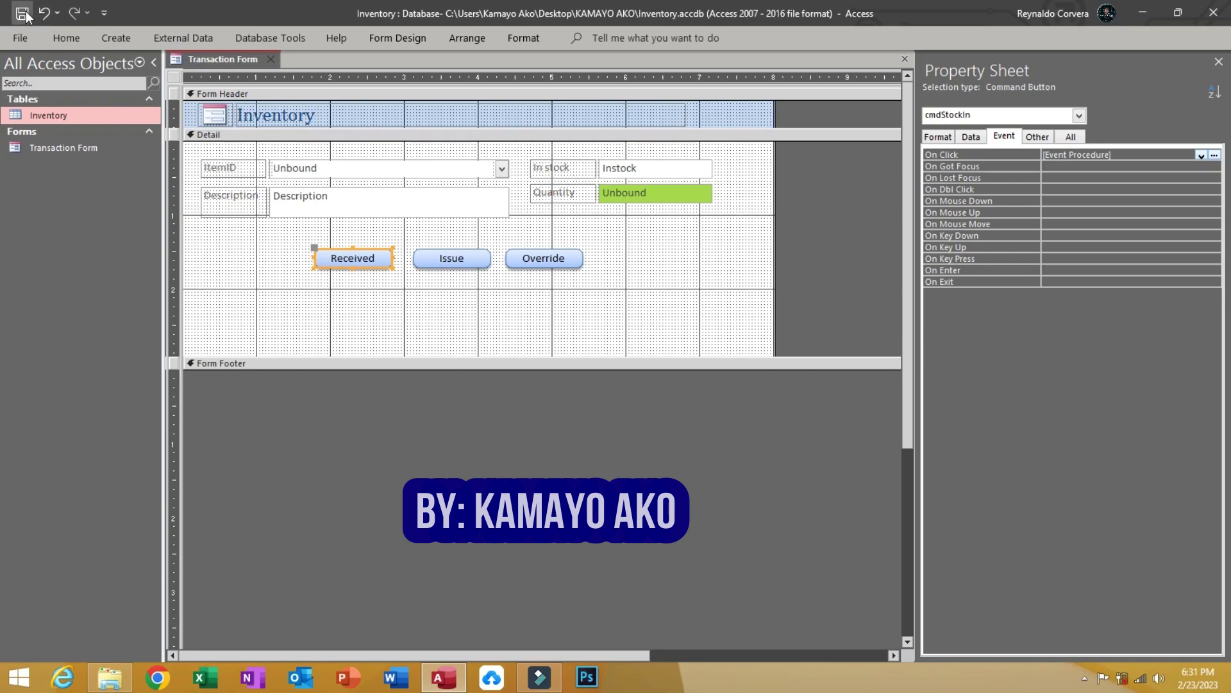
pyautogui.click(443, 263)
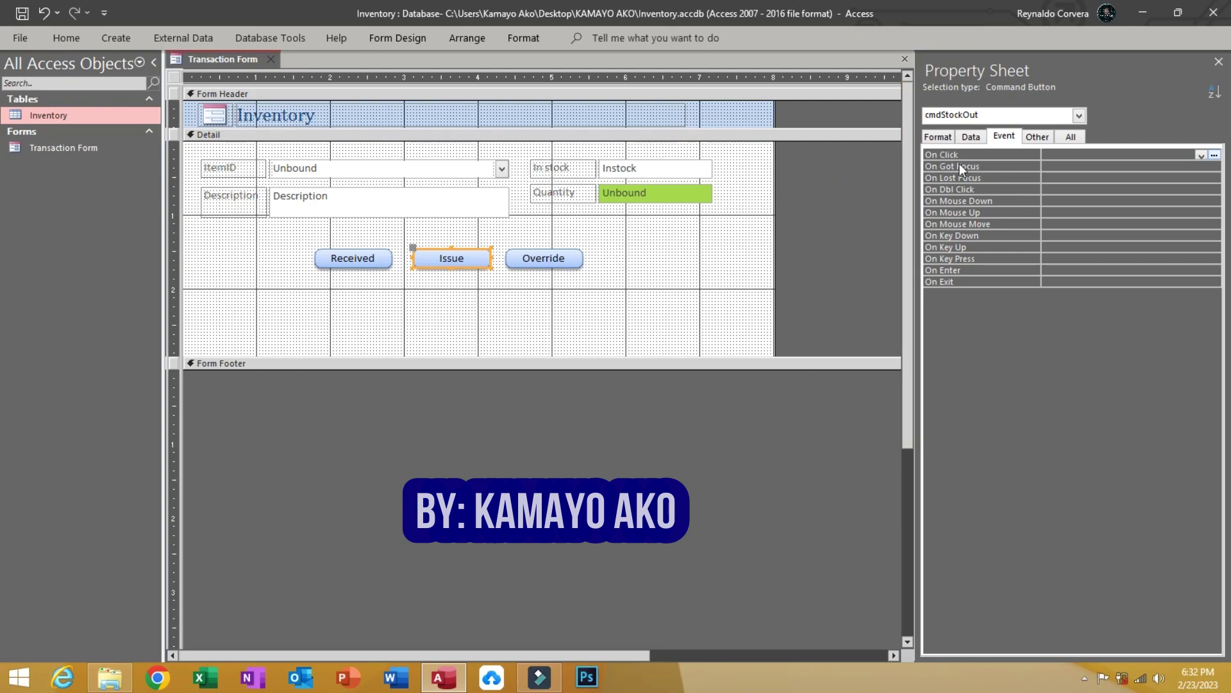
pyautogui.click(1200, 156)
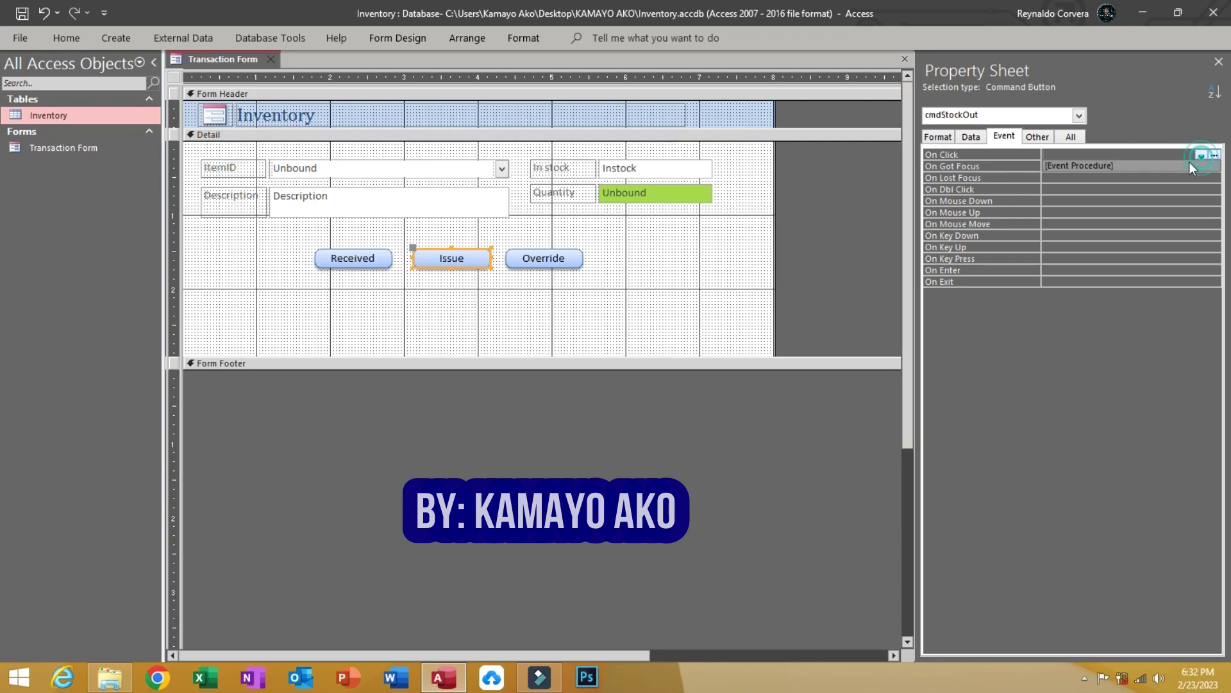
pyautogui.click(1182, 167)
pyautogui.click(1215, 157)
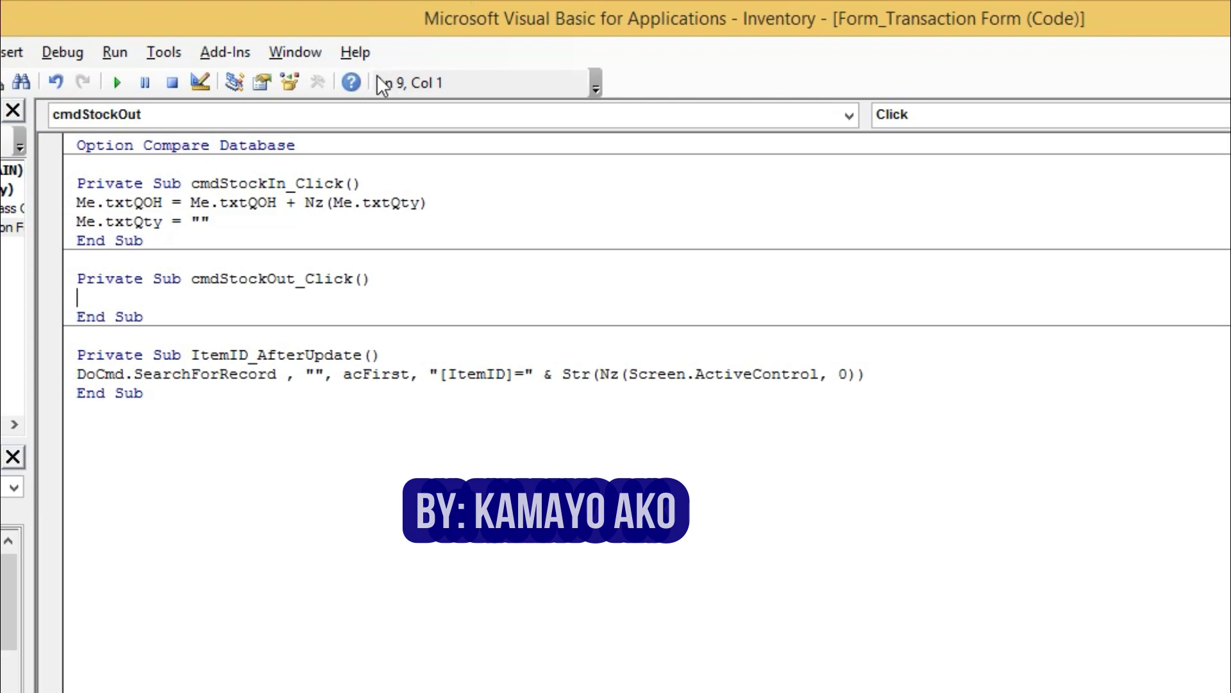
# Step: Copy the two cmdStockIn_Click lines into cmdStockOut_Click
pyautogui.click(83, 200)
pyautogui.moveTo(82, 200); pyautogui.dragTo(211, 222)
pyautogui.hotkey('ctrl', 'c')
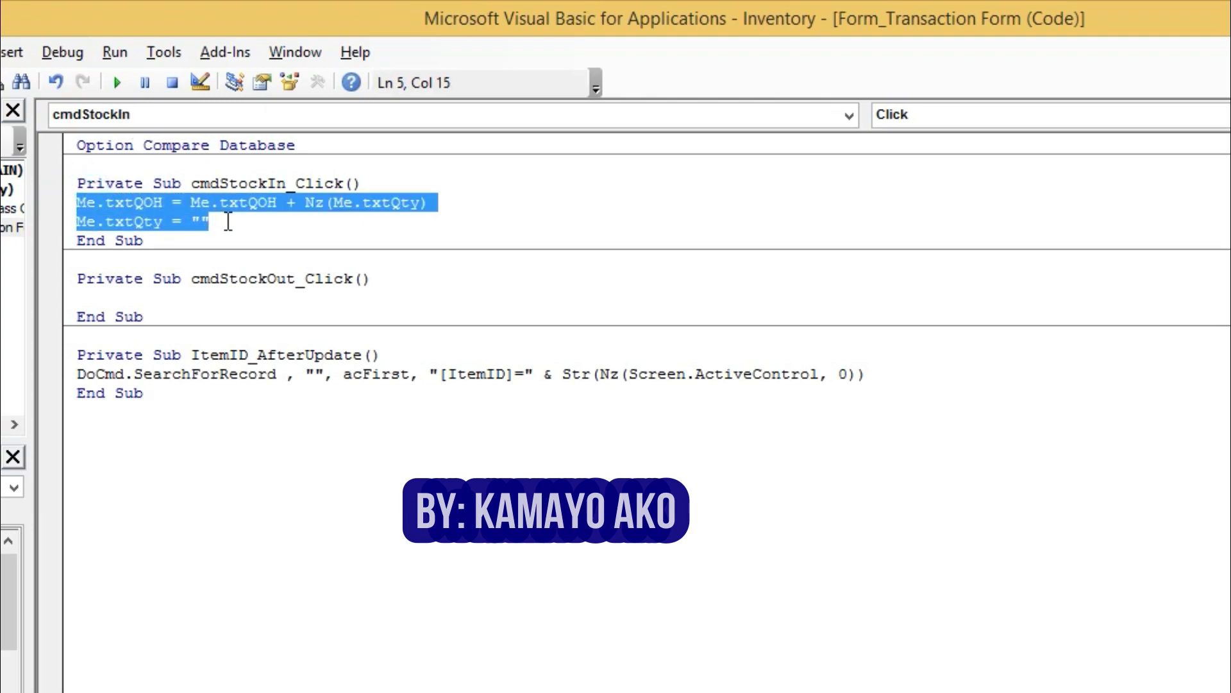
pyautogui.click(120, 293)
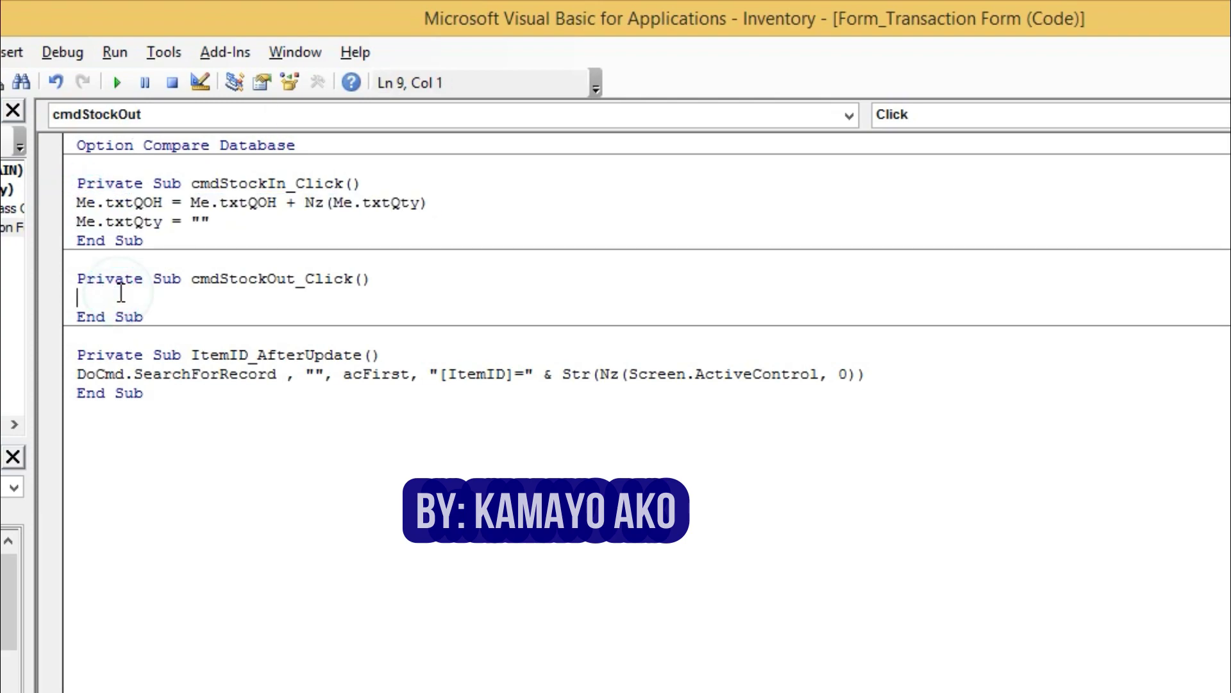
pyautogui.hotkey('ctrl', 'v')
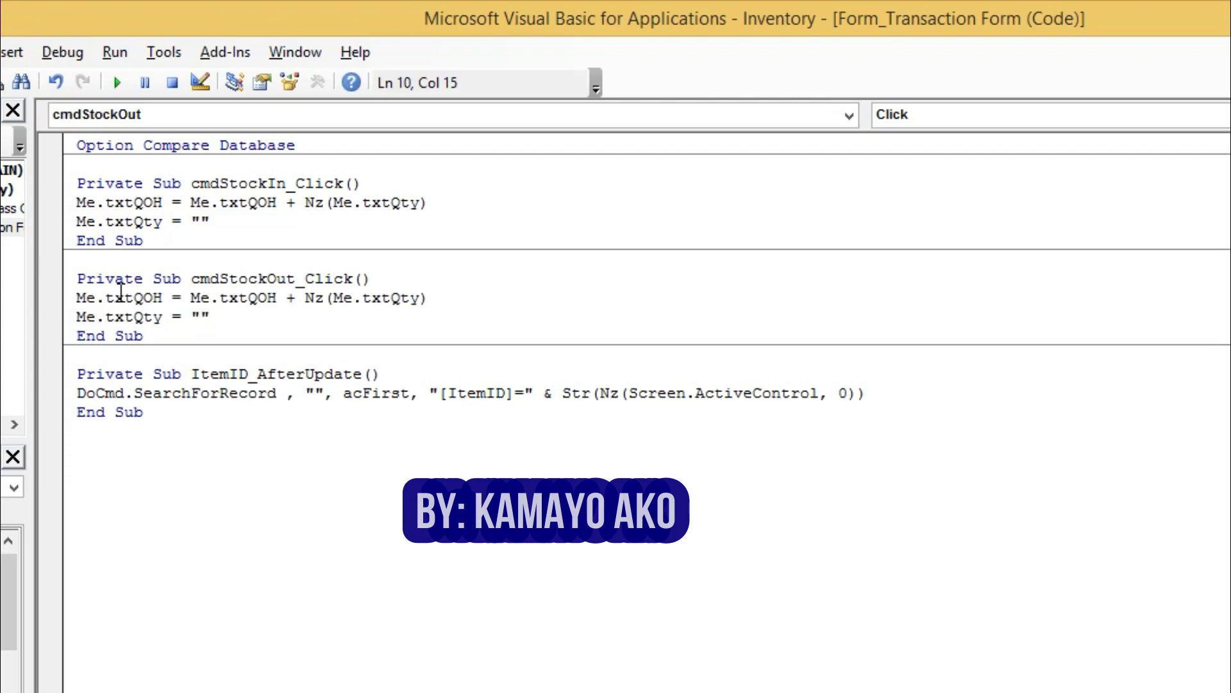
# Step: Change + to - in the pasted line so Issue subtracts Nz(Me.txtQty) from Me.txtQOH
pyautogui.click(294, 299)
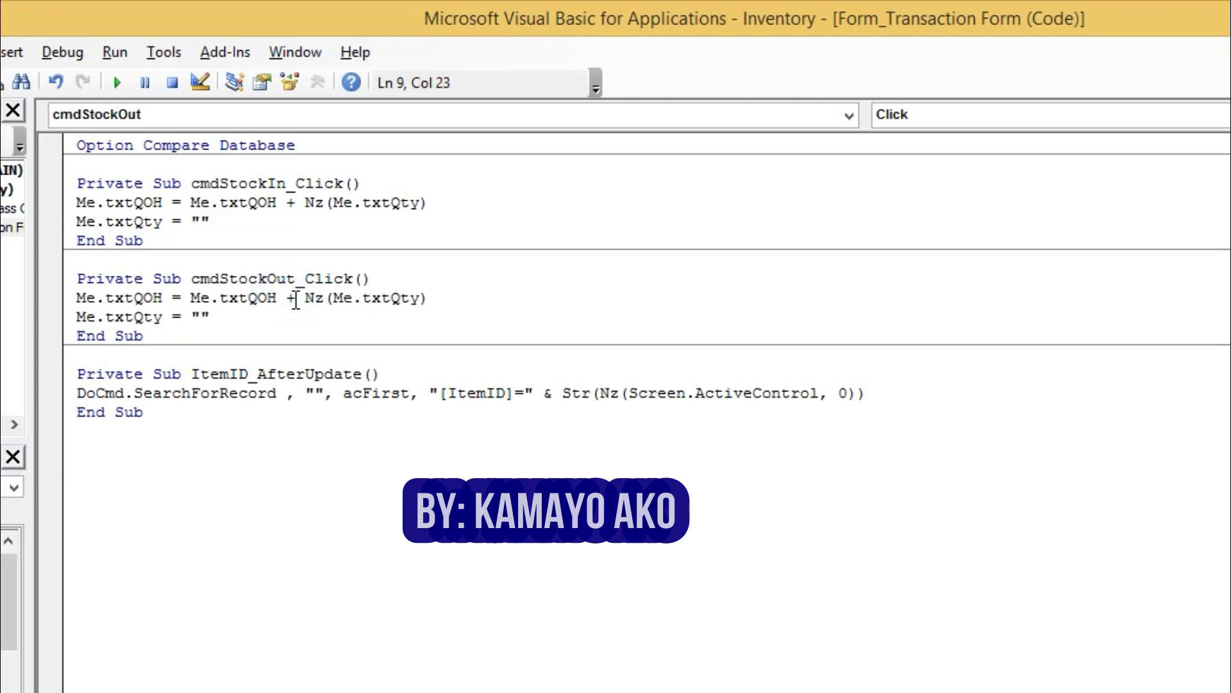
pyautogui.hotkey('shift', 'Right')
pyautogui.write('-')
pyautogui.click(367, 299)
pyautogui.moveTo(365, 299); pyautogui.dragTo(418, 299)
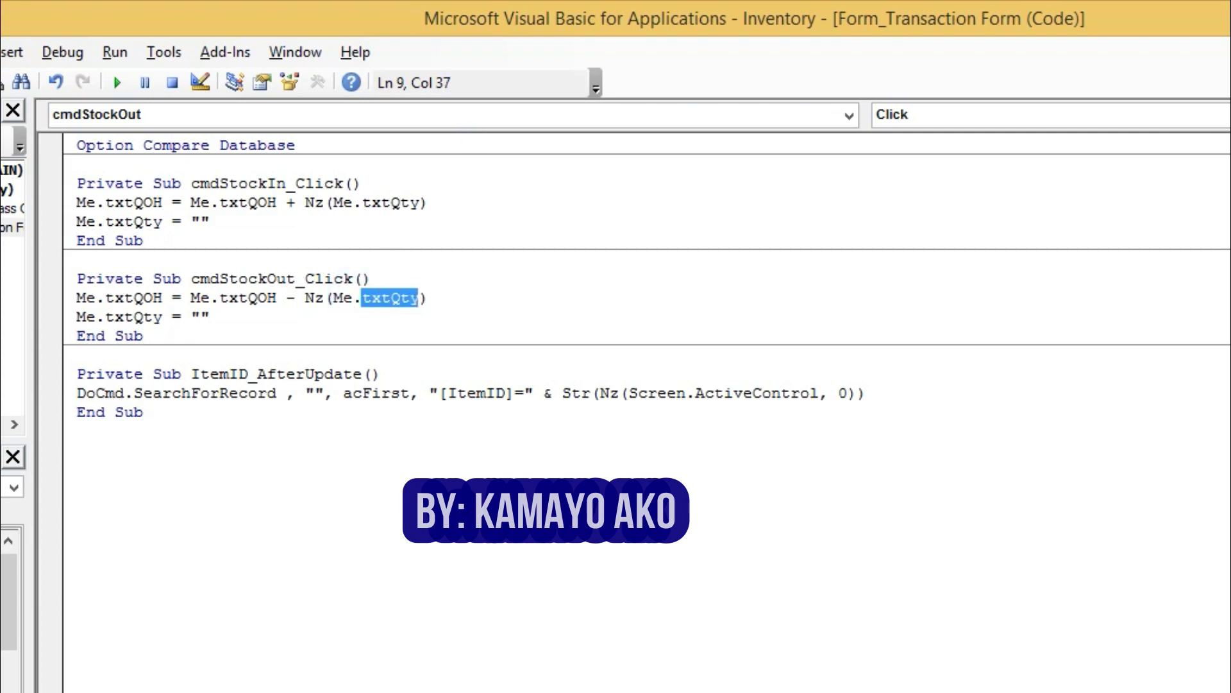
pyautogui.click(107, 298)
pyautogui.moveTo(110, 299); pyautogui.dragTo(172, 293)
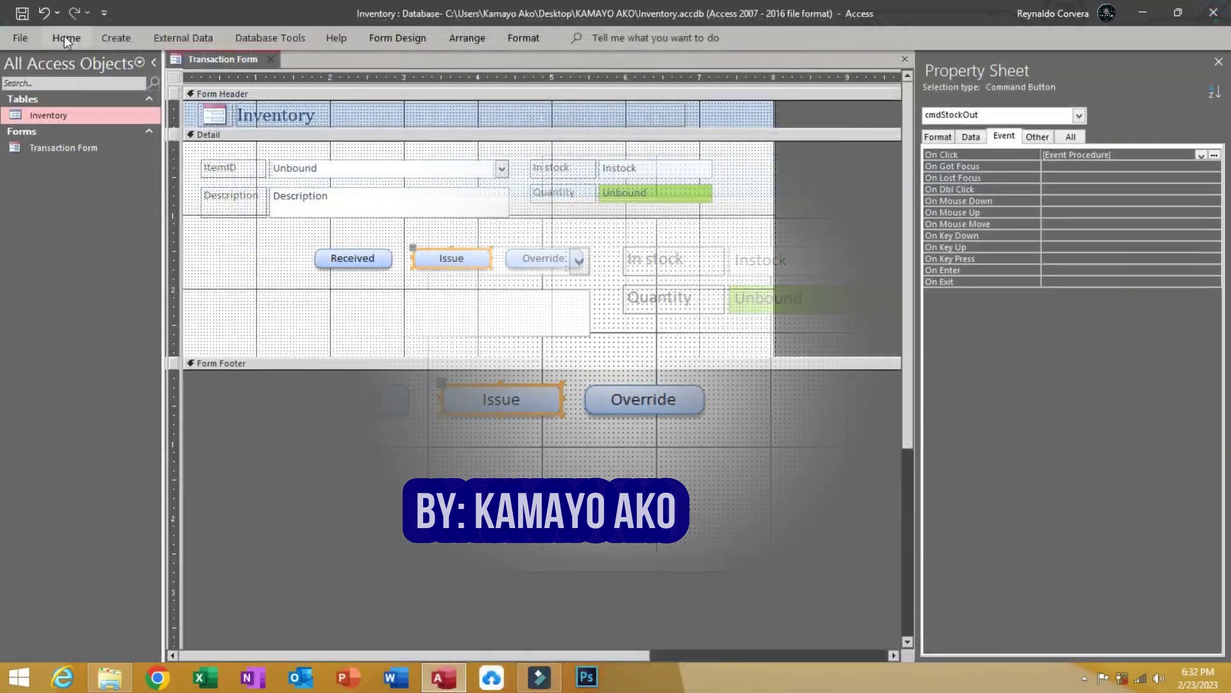
pyautogui.click(64, 37)
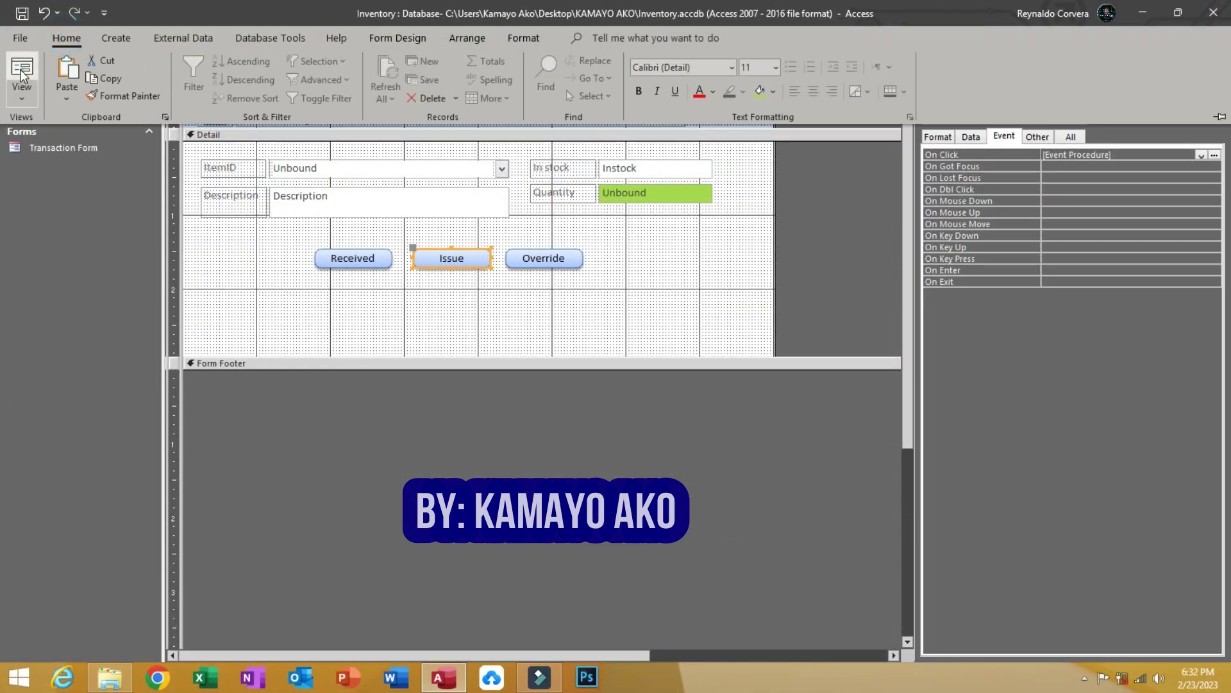
# Step: In Form view, issue stock for Water, lowering its In stock to 5
pyautogui.click(21, 69)
pyautogui.click(500, 122)
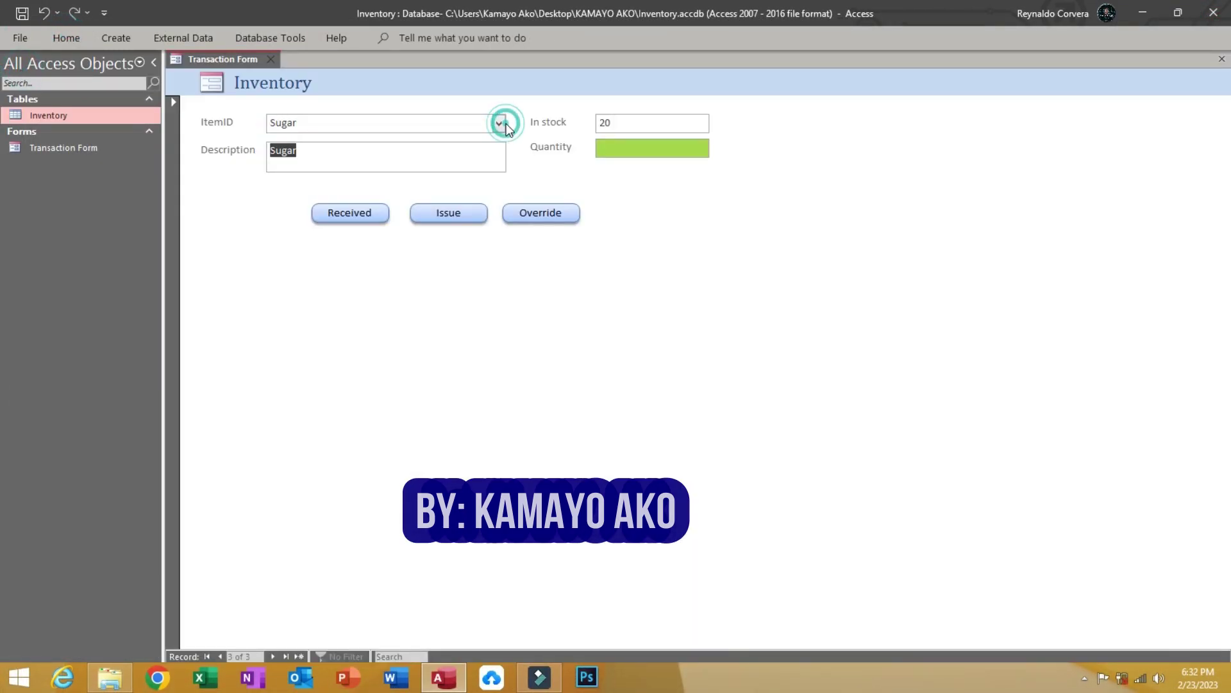
pyautogui.click(457, 141)
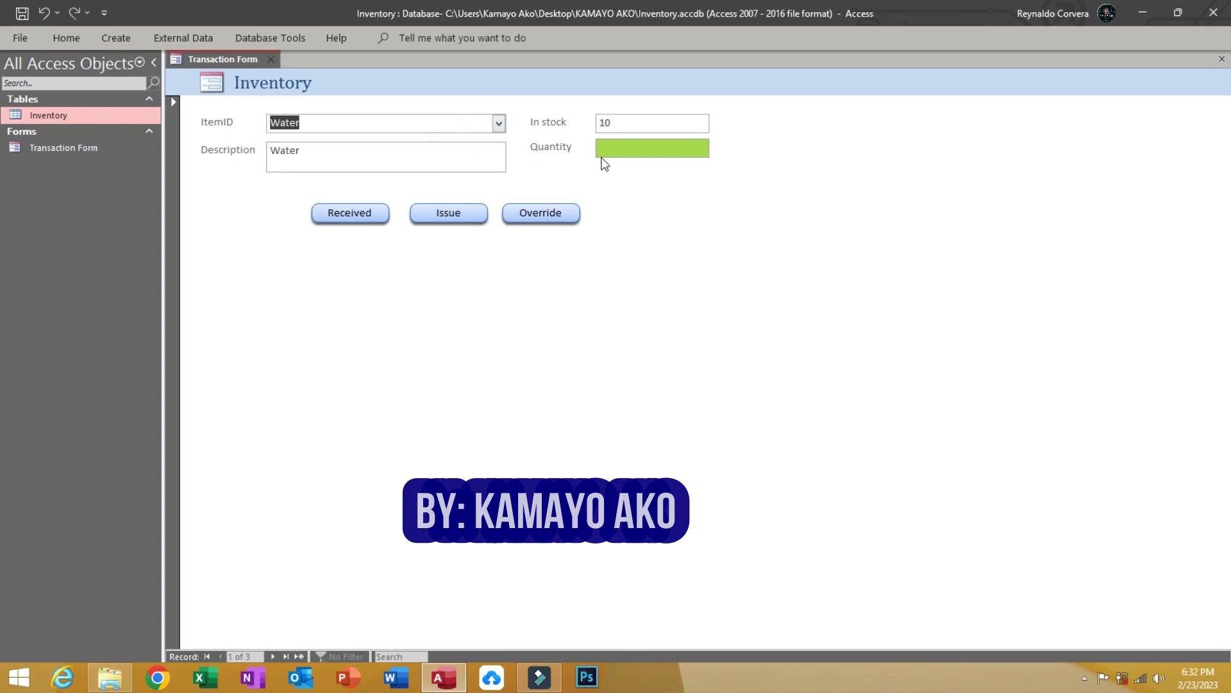
pyautogui.click(605, 148)
pyautogui.click(449, 218)
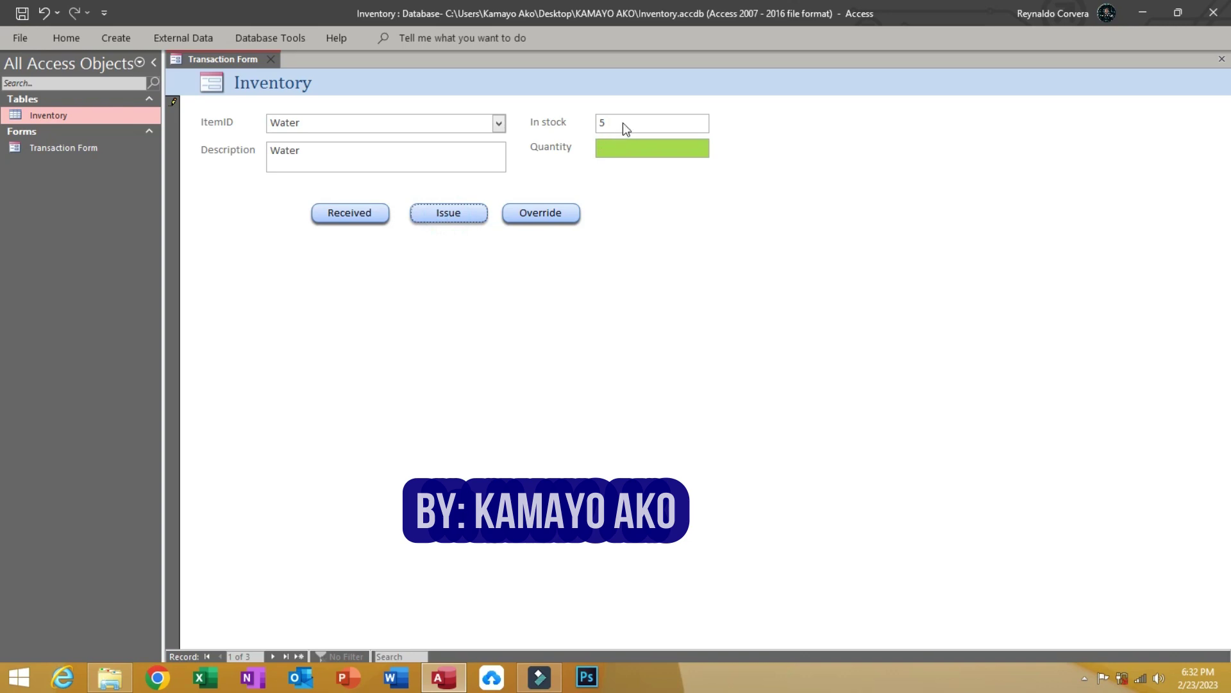
# Step: Issue 5 units of Milk, lowering its In stock to 10
pyautogui.click(623, 123)
pyautogui.click(499, 122)
pyautogui.click(472, 156)
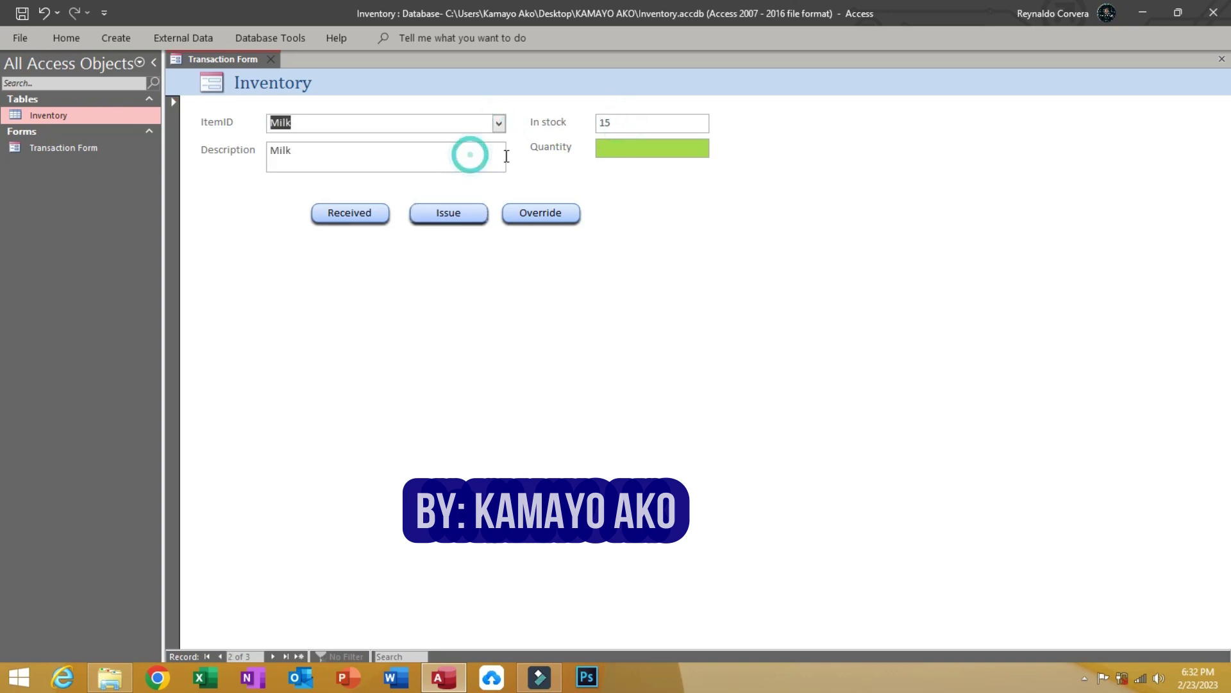
pyautogui.click(599, 148)
pyautogui.write('5')
pyautogui.click(447, 218)
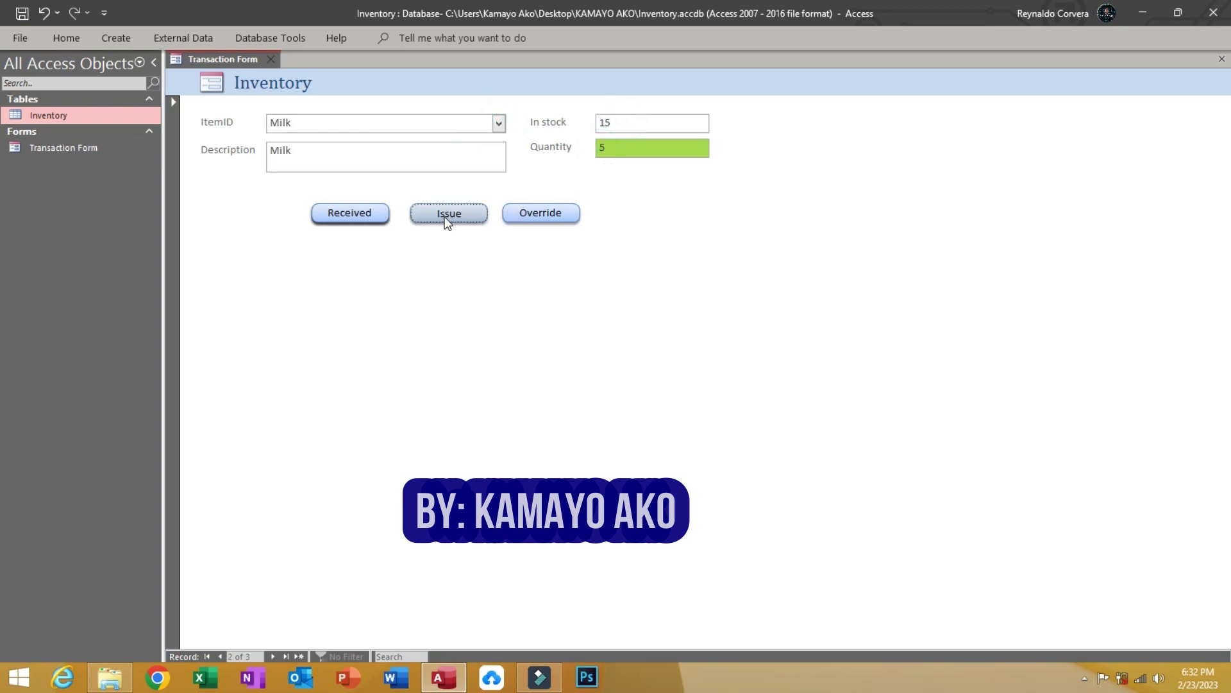
# Step: Issue 5 units of Sugar, lowering its In stock to 15
pyautogui.click(499, 123)
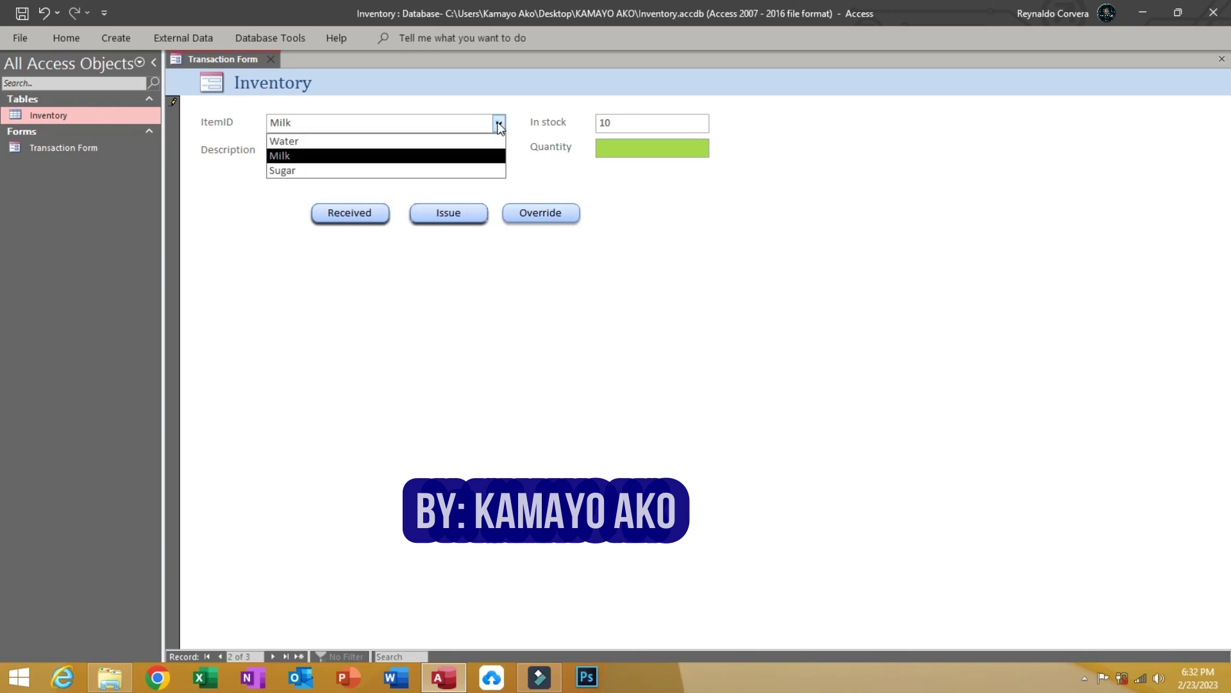
pyautogui.click(451, 171)
pyautogui.click(603, 149)
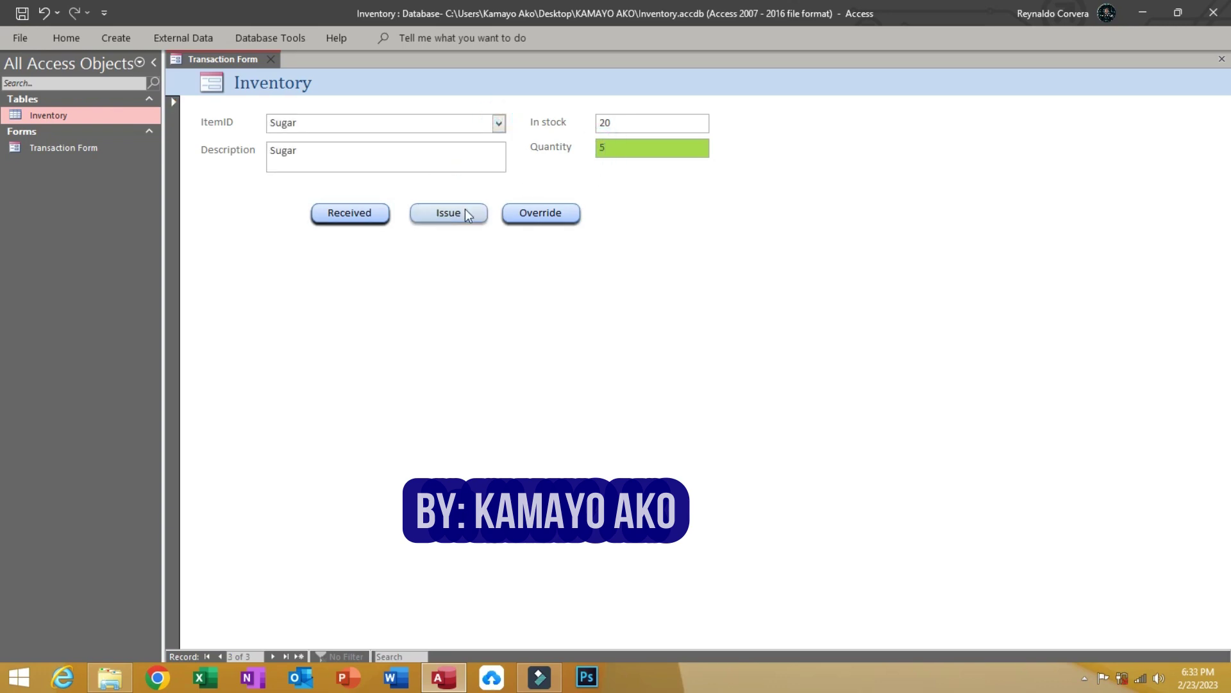
pyautogui.click(449, 215)
# Step: Browse the Water, Milk and Sugar records to verify the issued stock
pyautogui.click(499, 124)
pyautogui.click(481, 141)
pyautogui.click(499, 124)
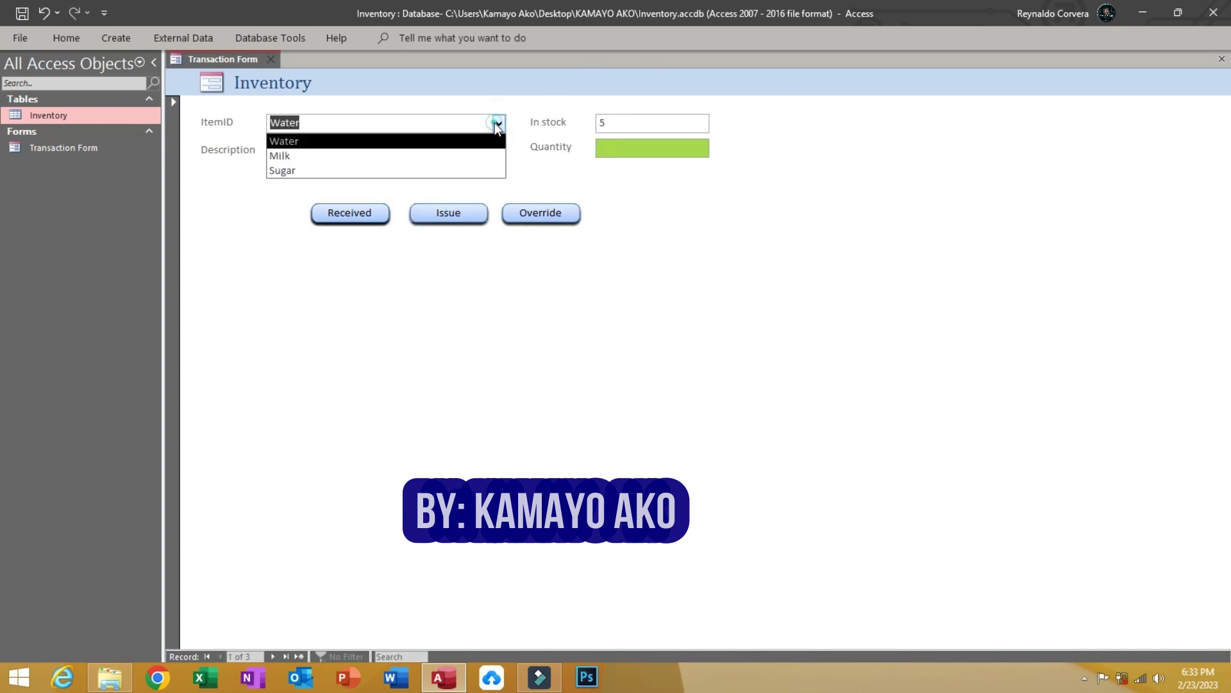
pyautogui.click(486, 155)
pyautogui.click(499, 123)
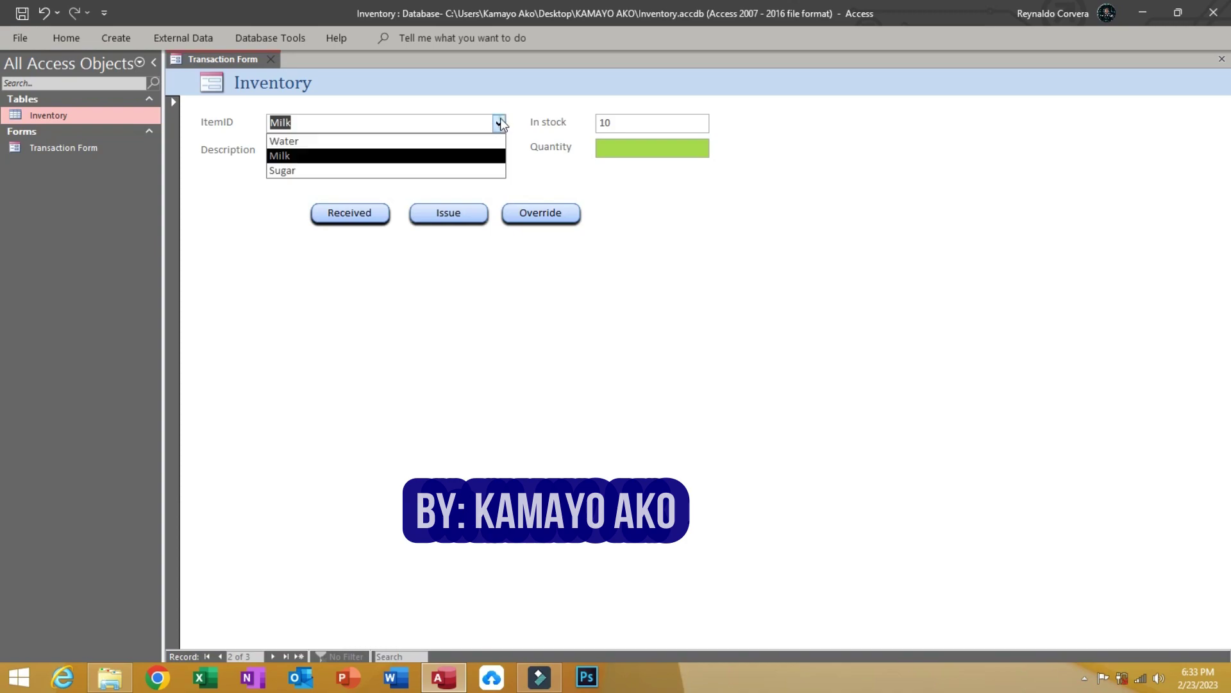
pyautogui.click(463, 168)
# Step: In Design view, set the Override button's On Click to [Event Procedure] and open its code
pyautogui.rightClick(641, 187)
pyautogui.click(667, 245)
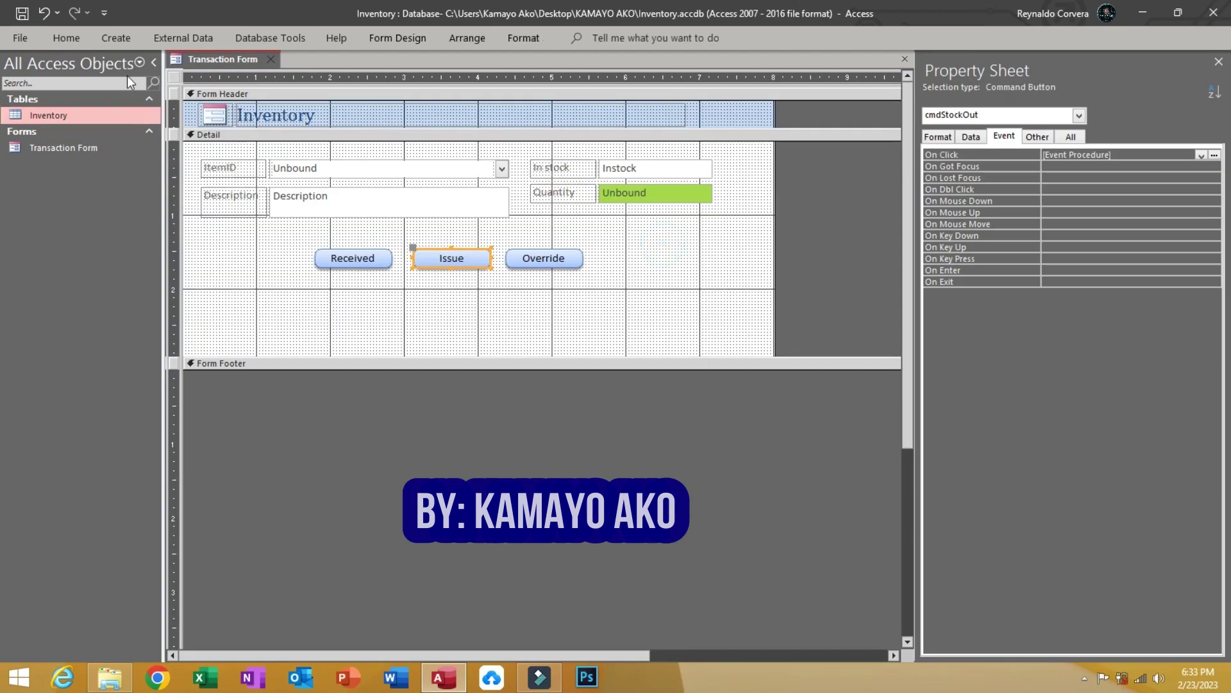
pyautogui.click(530, 259)
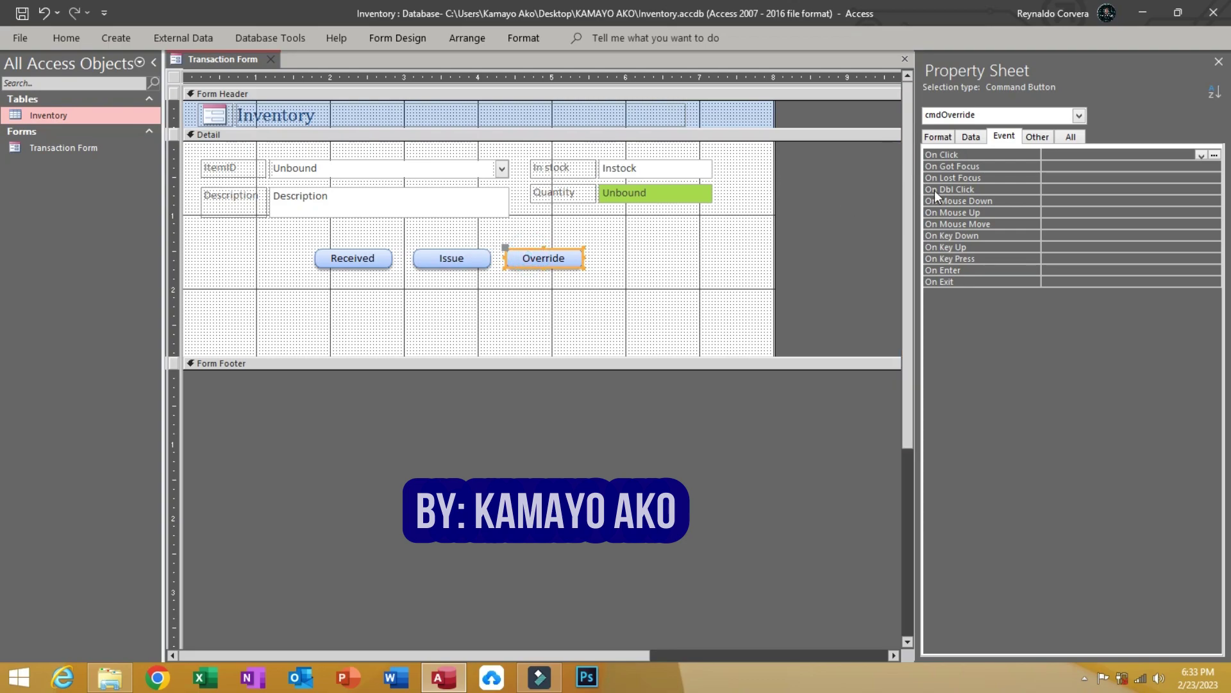
pyautogui.click(1202, 155)
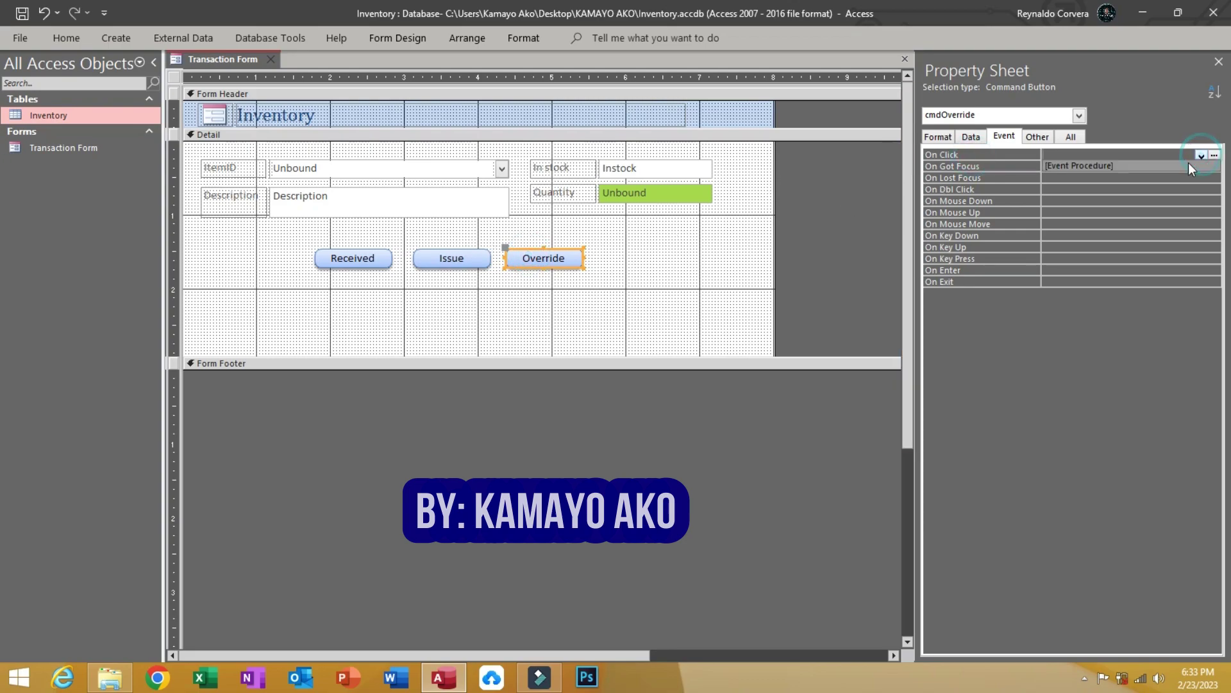
pyautogui.click(1190, 166)
pyautogui.click(1214, 155)
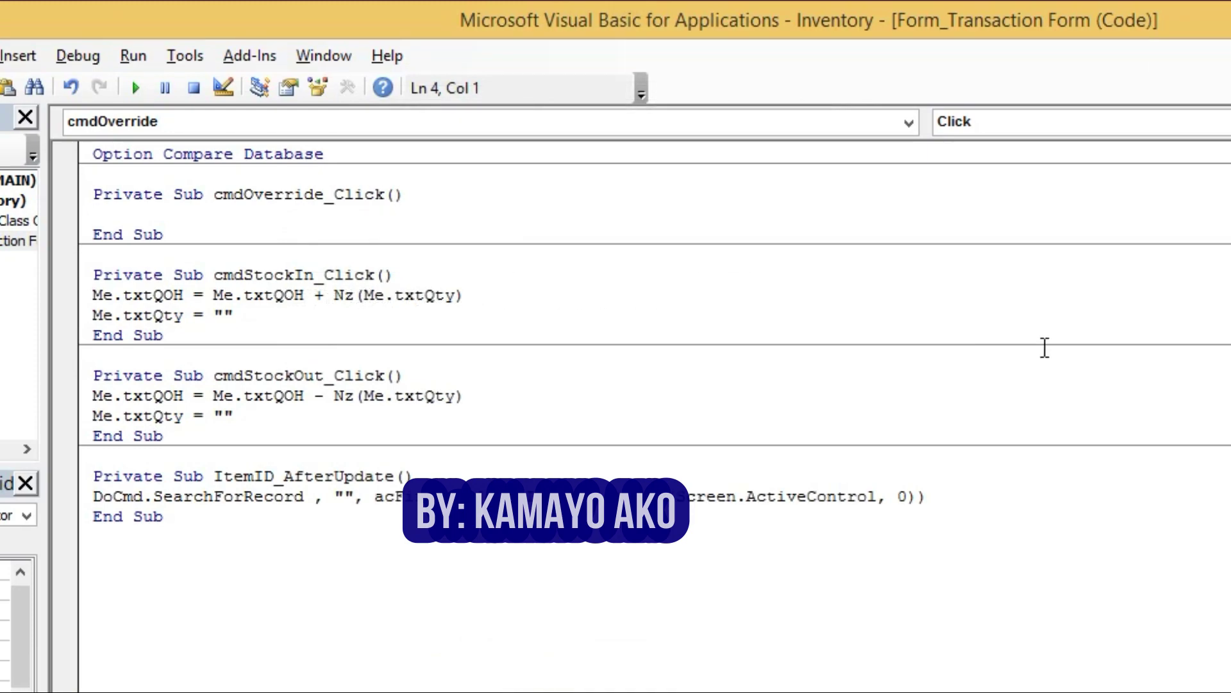
# Step: Type Me.txtQOH = Nz(Me.txtQty) into cmdOverride_Click
pyautogui.write('me.txt')
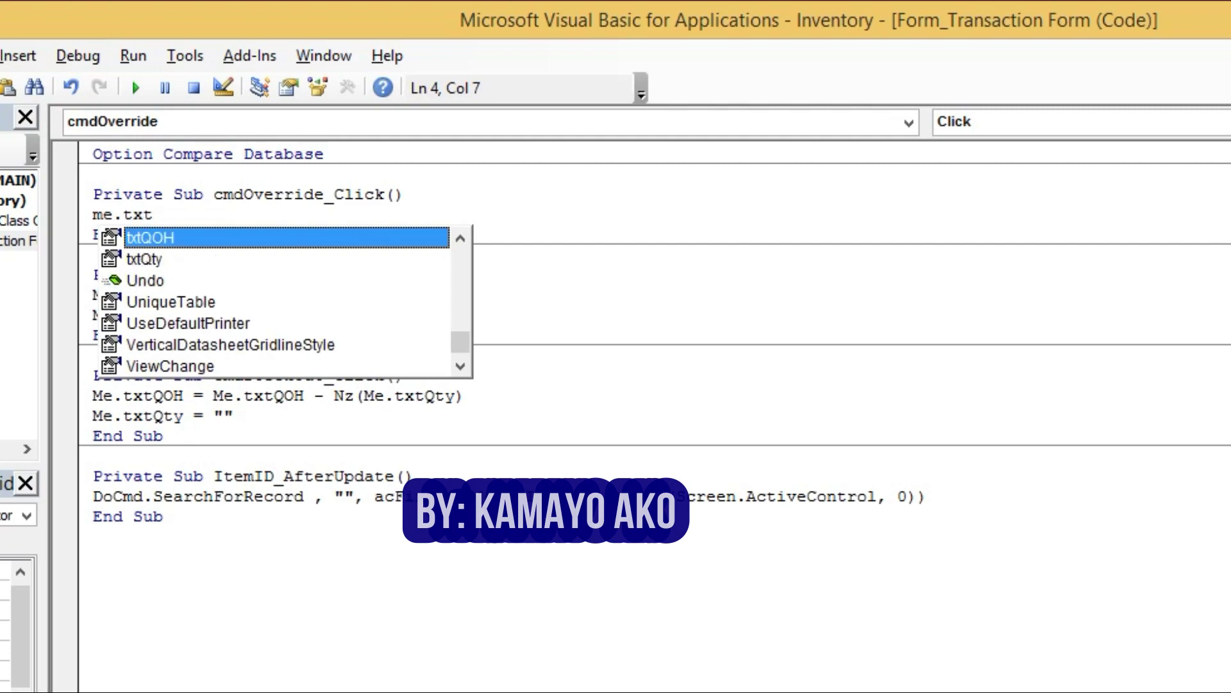
pyautogui.press('Tab')
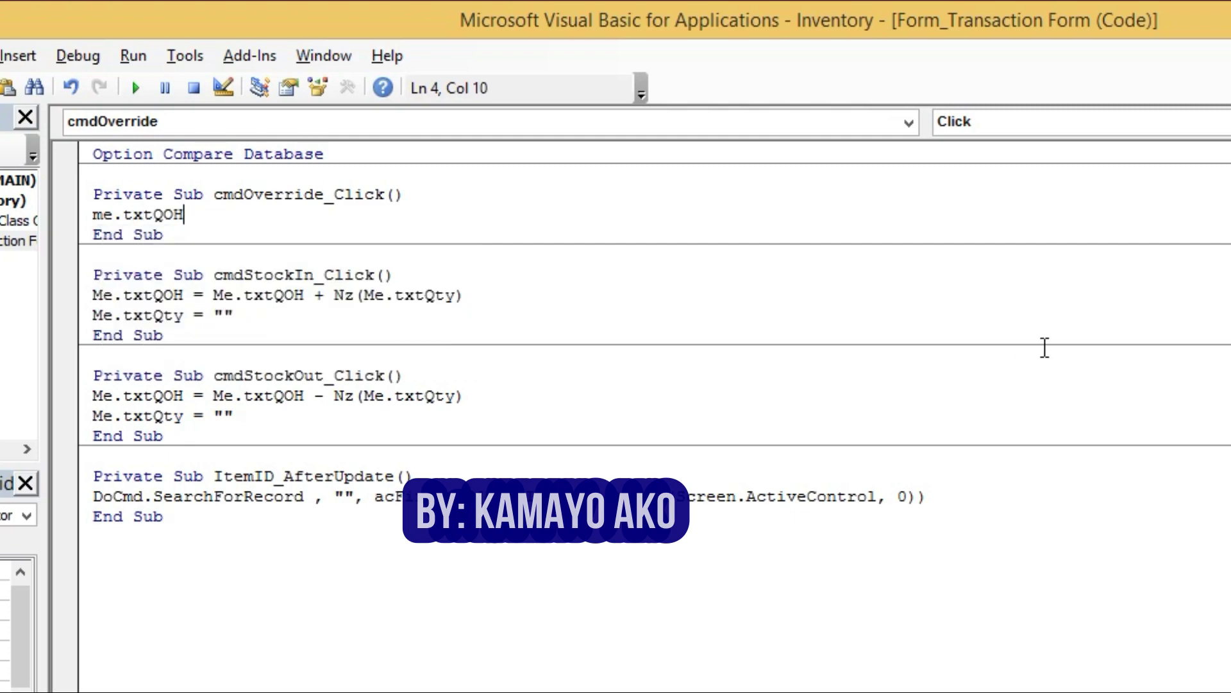
pyautogui.write('=nz(')
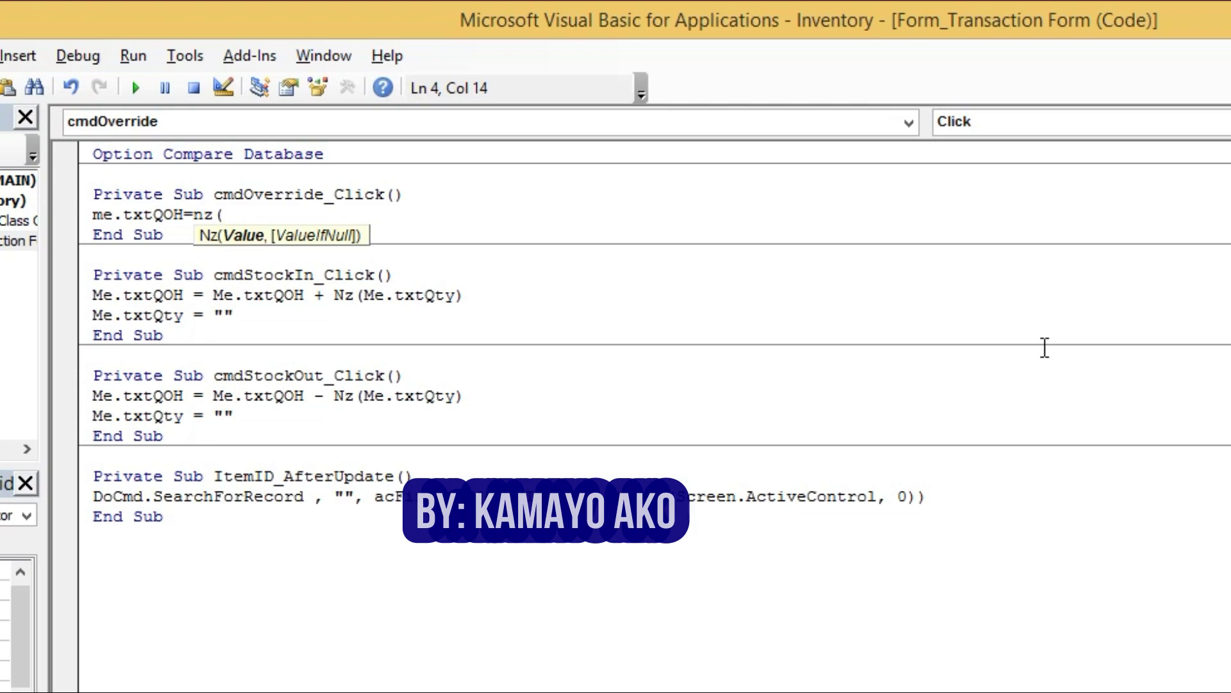
pyautogui.write('me.tx')
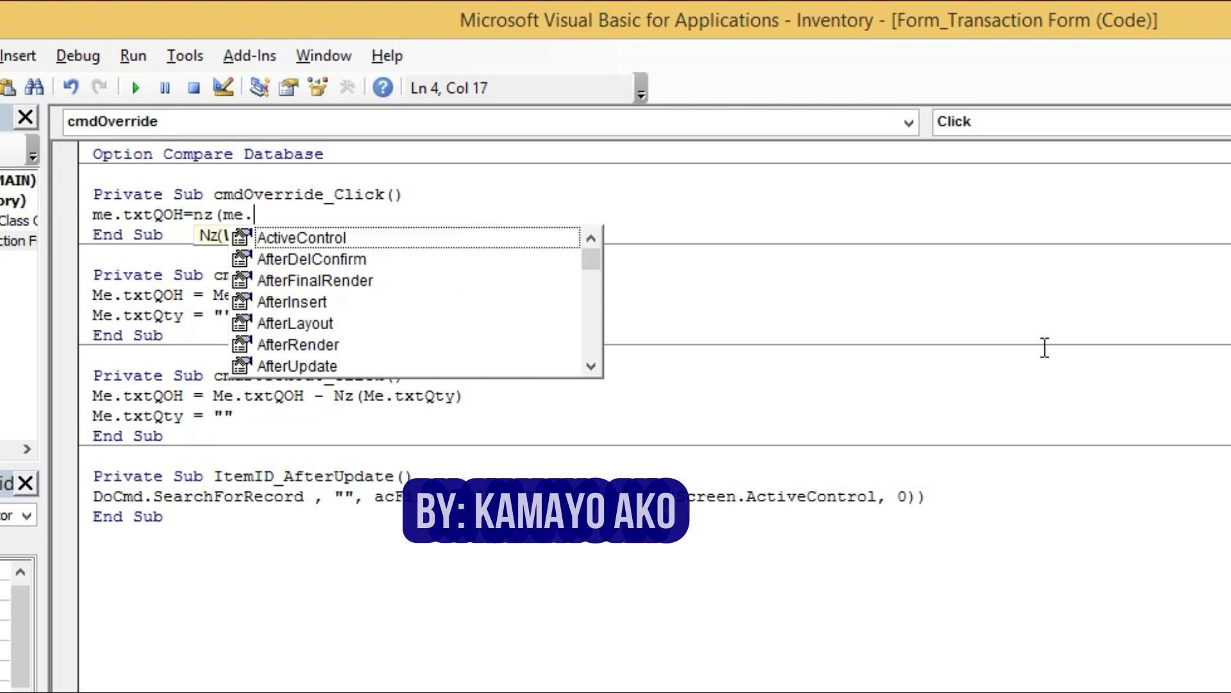
pyautogui.write('t')
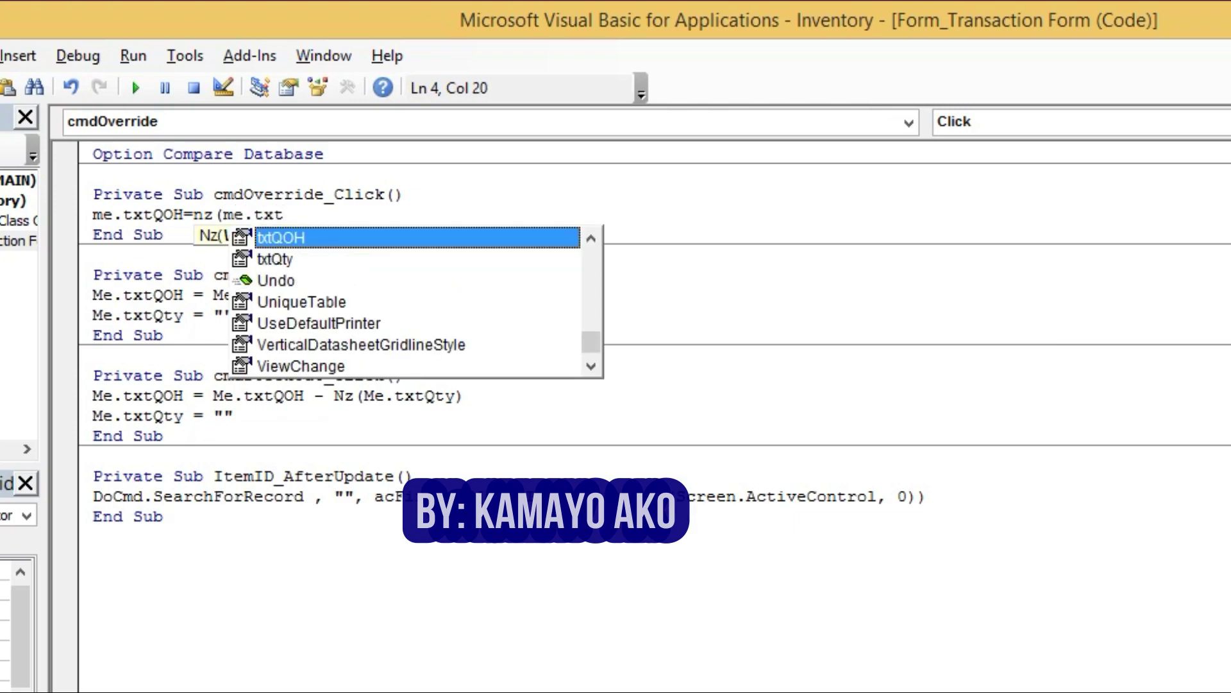
pyautogui.click(275, 258)
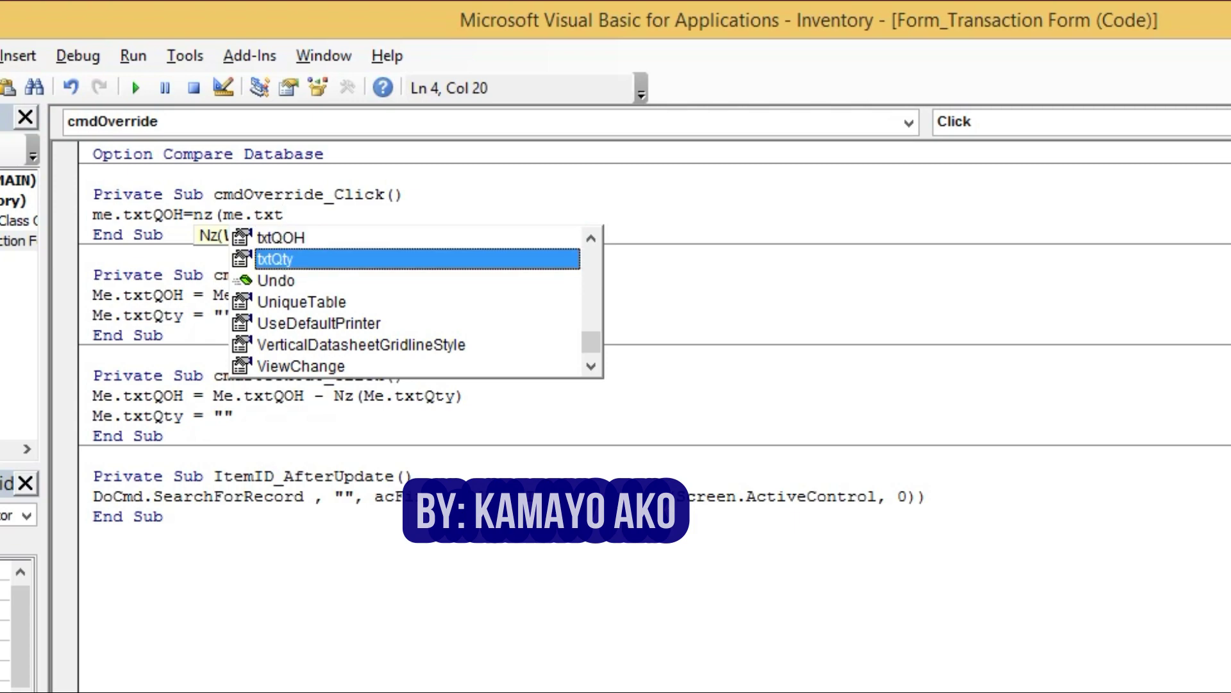
pyautogui.press('Tab')
pyautogui.write(')')
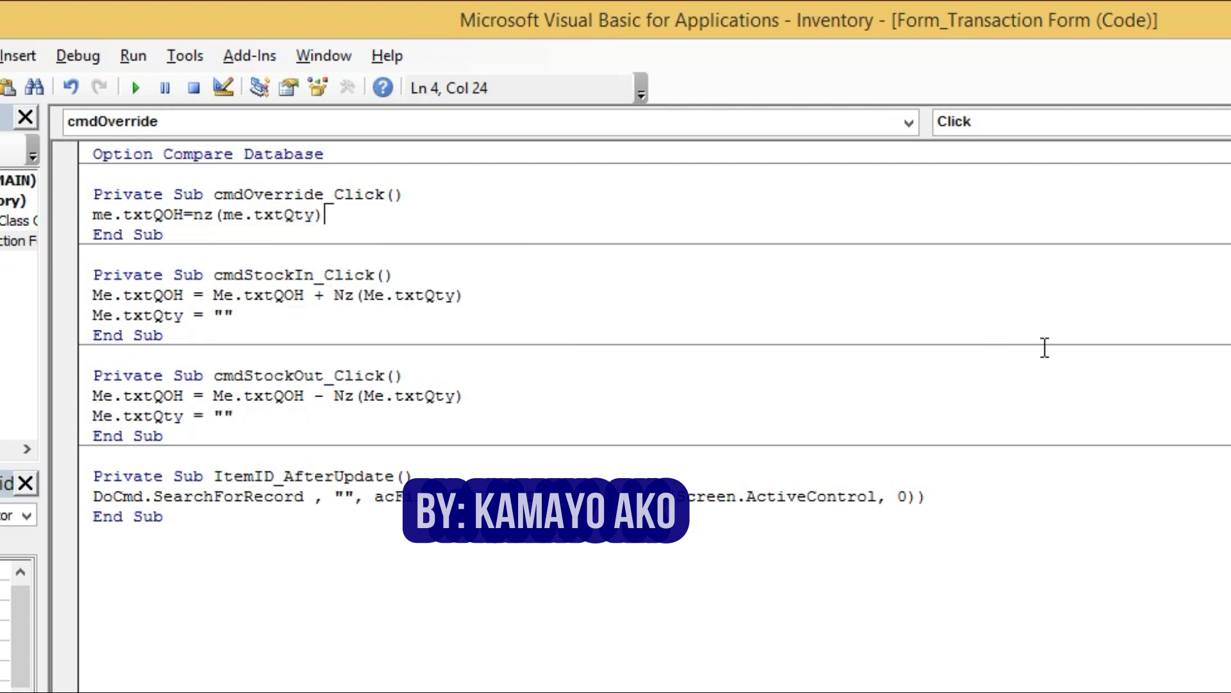
pyautogui.press('Up')
pyautogui.press('Down')
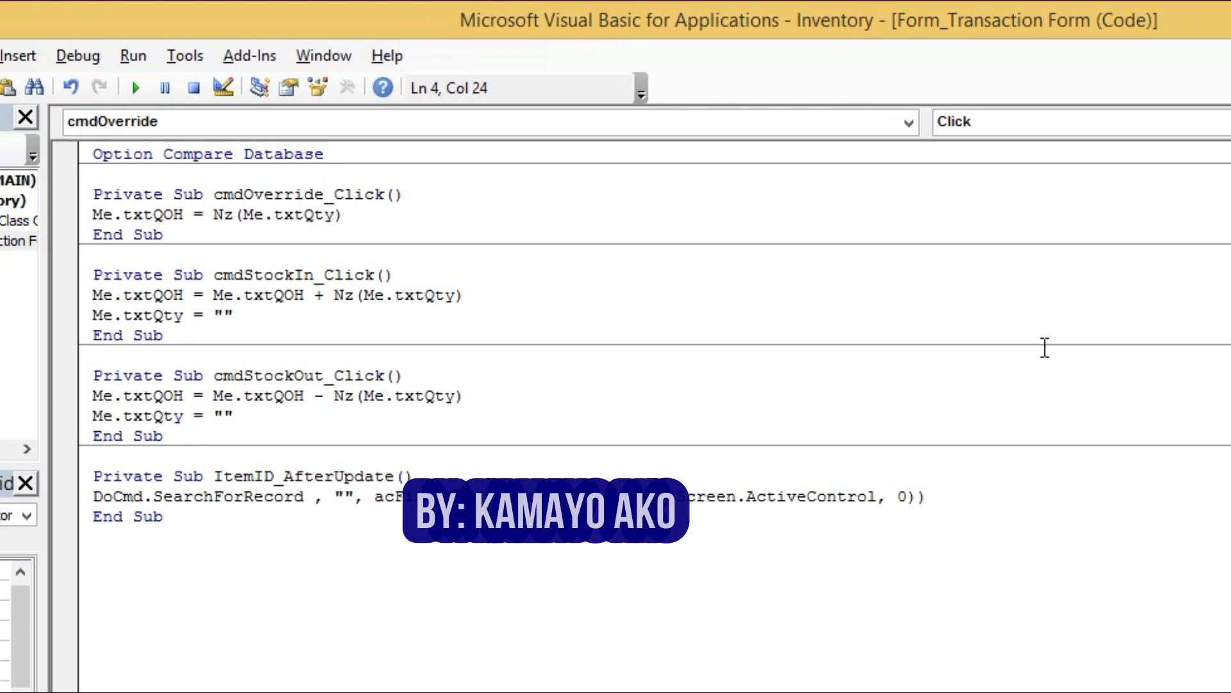
# Step: Check the new line's field references and switch the Transaction Form back to Form view
pyautogui.moveTo(125, 214); pyautogui.dragTo(202, 214)
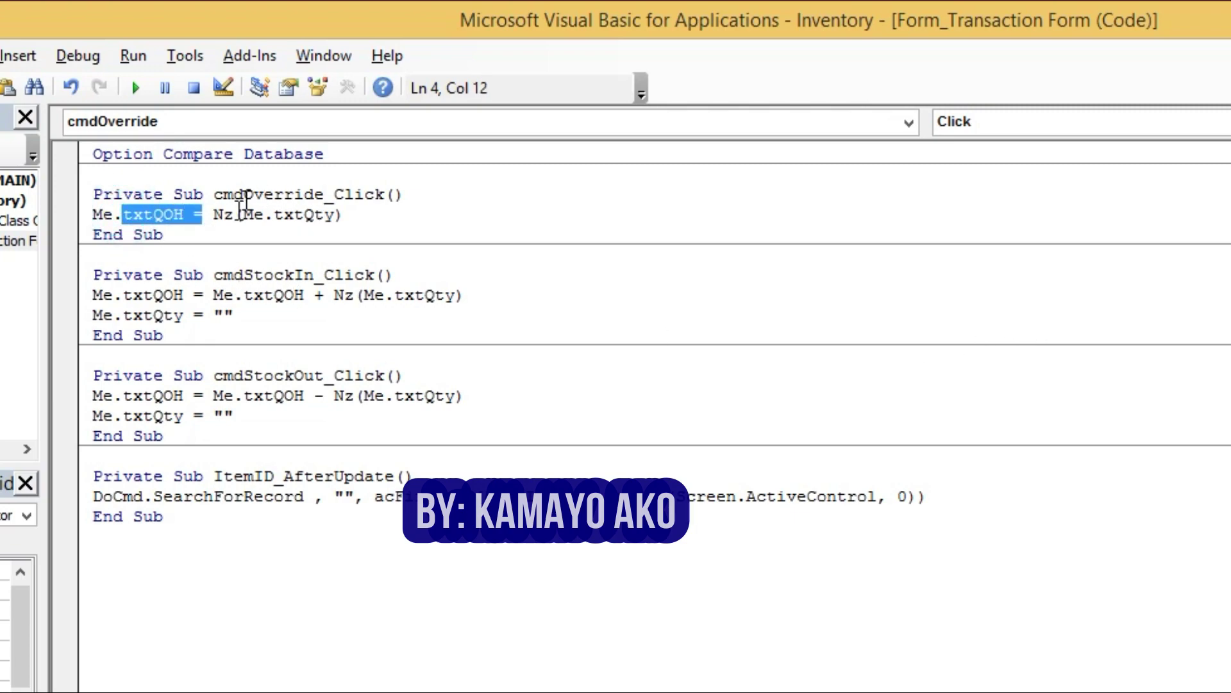
pyautogui.click(276, 214)
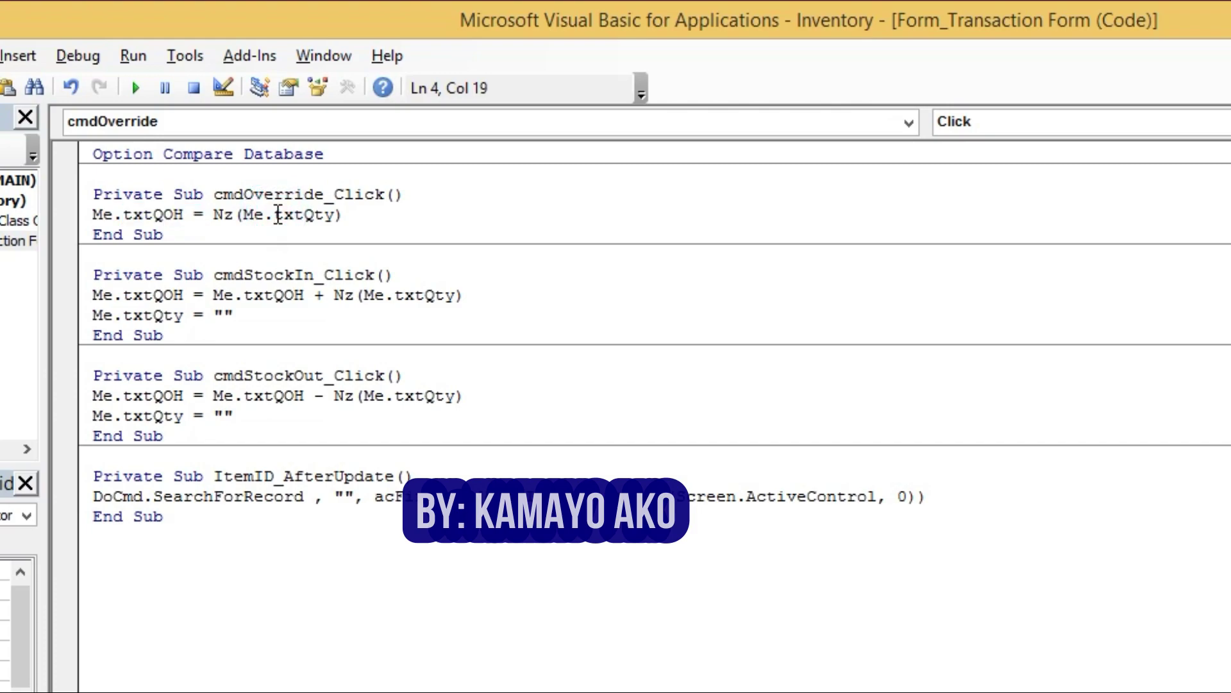
pyautogui.moveTo(276, 215); pyautogui.dragTo(339, 218)
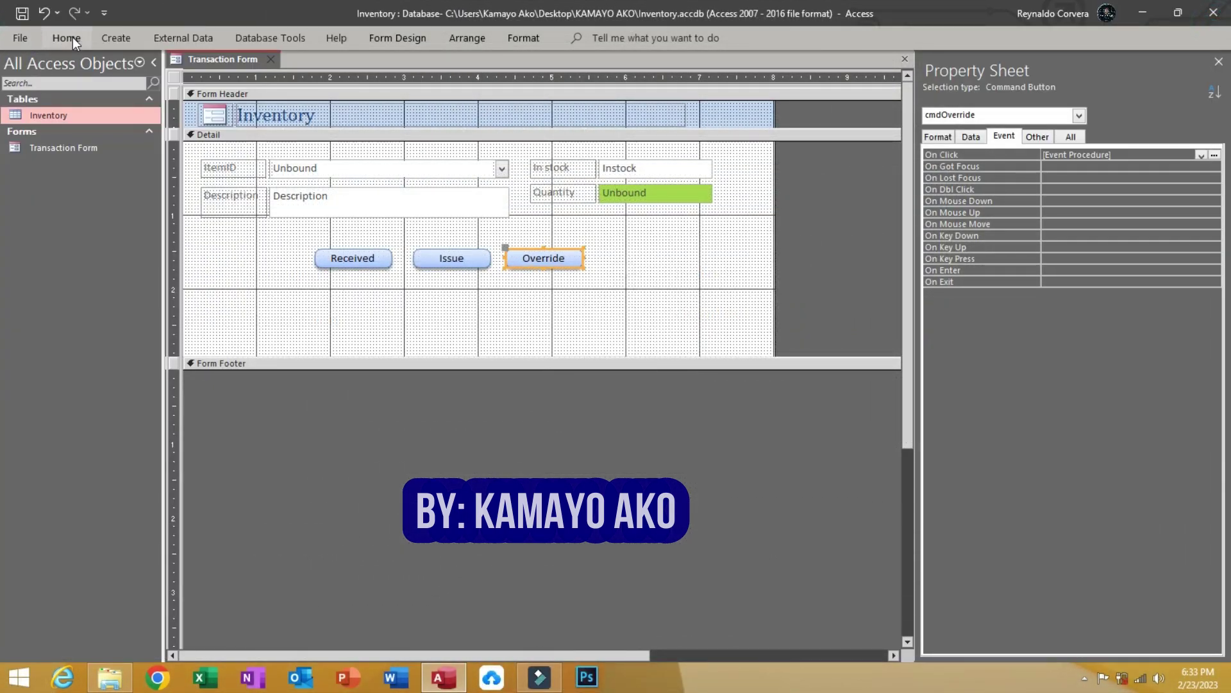
pyautogui.click(71, 37)
pyautogui.click(22, 68)
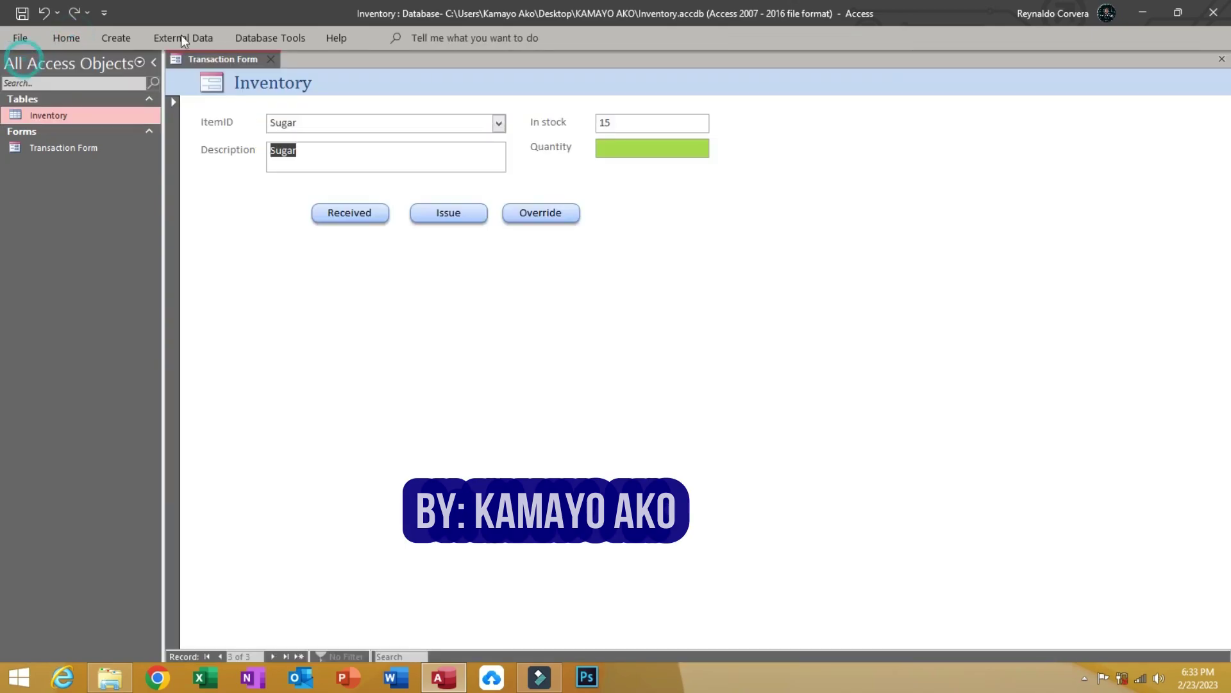
# Step: Receive 15 for Water and 25 for Milk
pyautogui.click(499, 123)
pyautogui.click(427, 136)
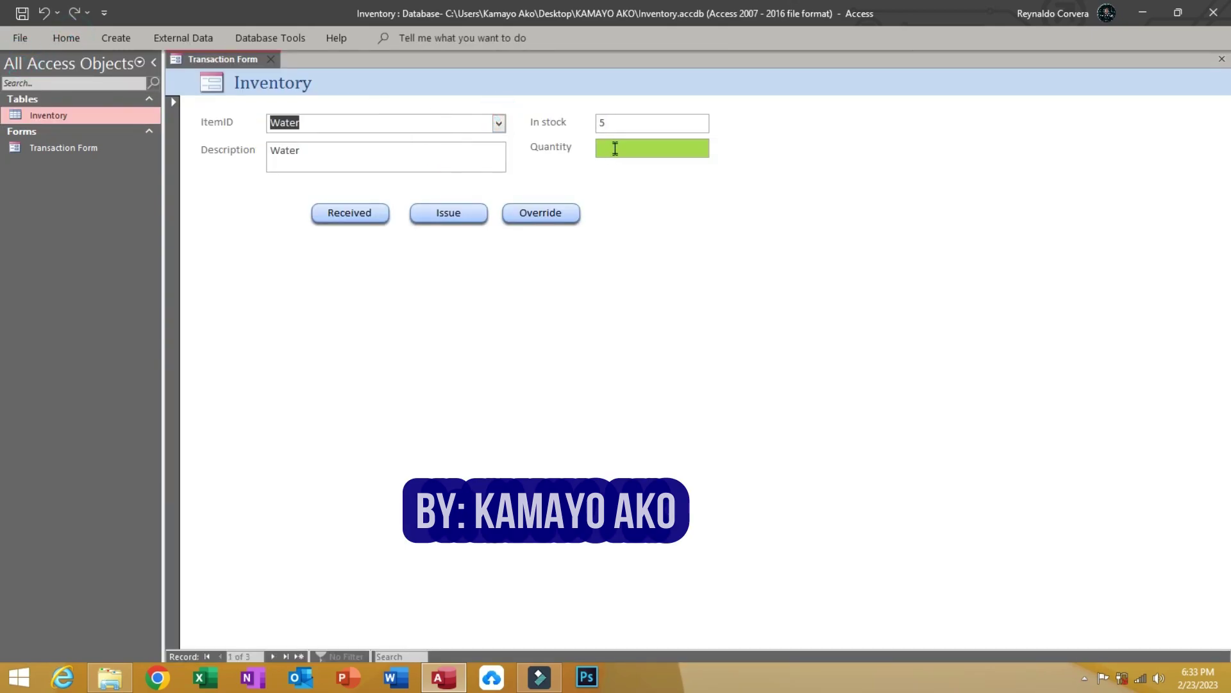
pyautogui.click(615, 148)
pyautogui.write('15')
pyautogui.click(346, 211)
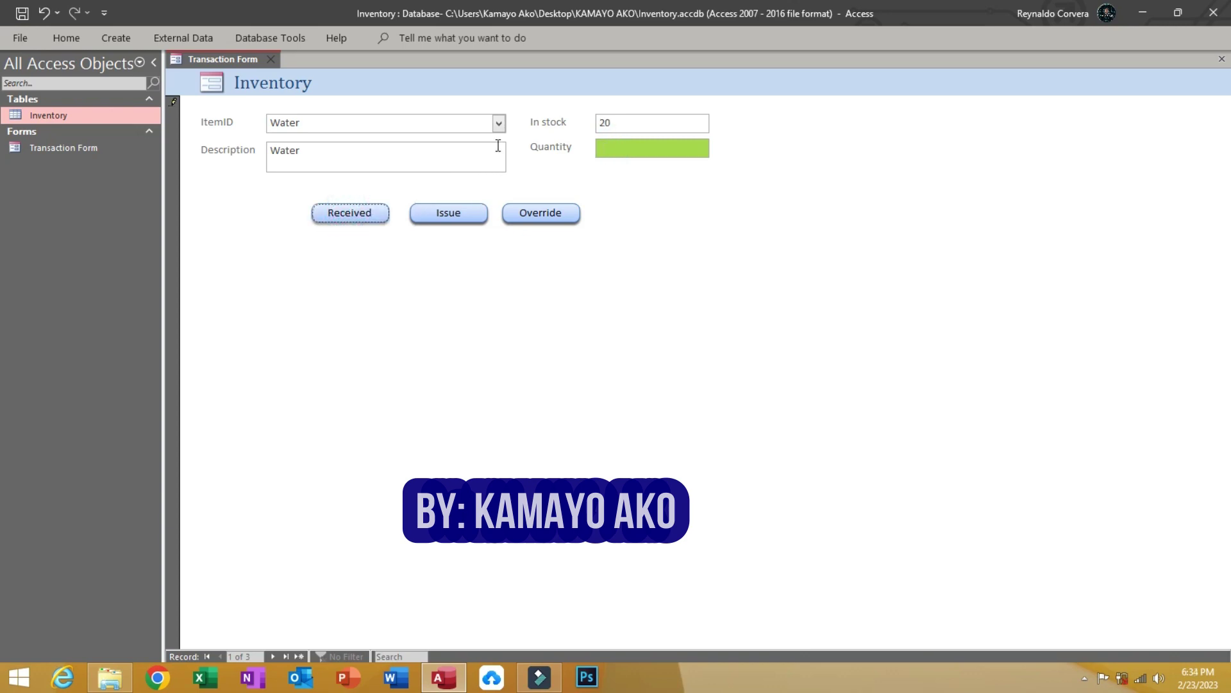
pyautogui.click(498, 123)
pyautogui.click(438, 155)
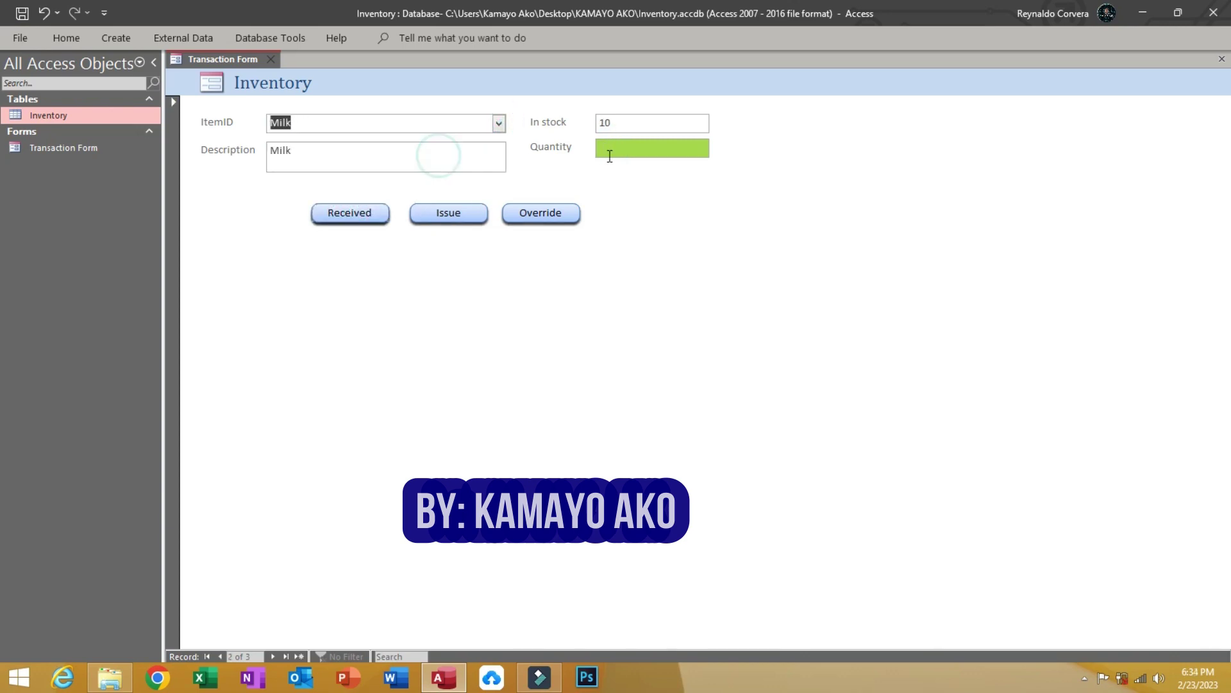
pyautogui.click(609, 150)
pyautogui.write('25')
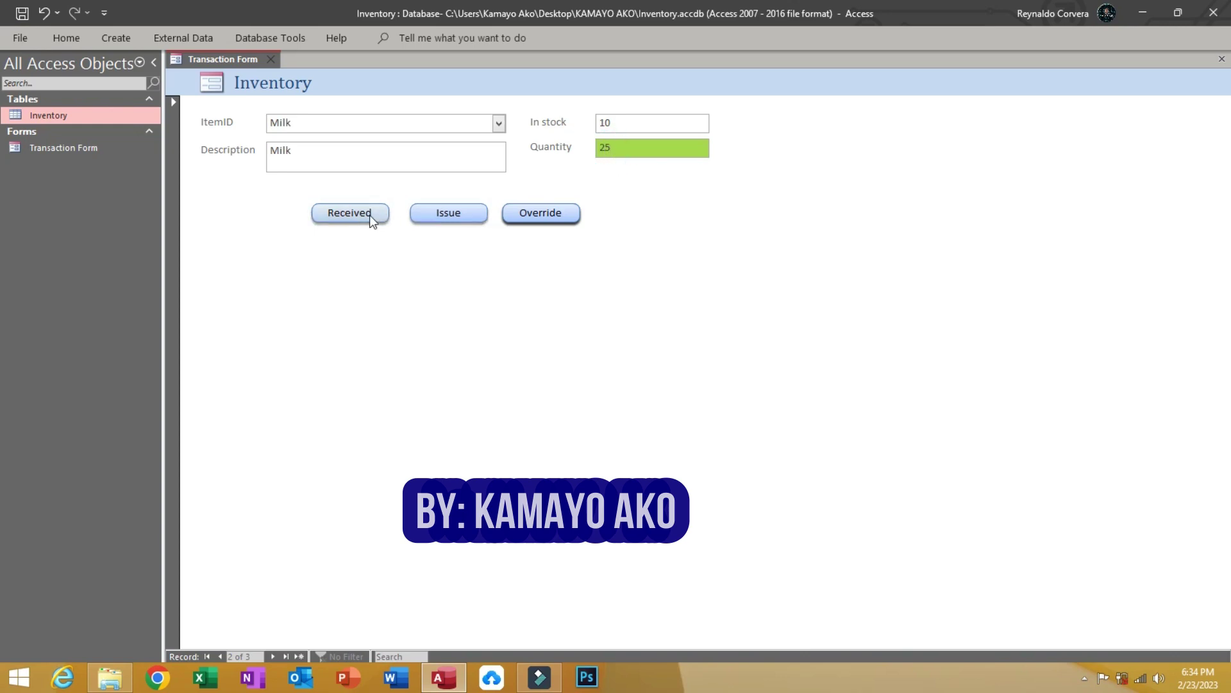
pyautogui.click(370, 215)
# Step: Receive 15 for Sugar, raising its stock to 30, then show the Water record
pyautogui.click(498, 122)
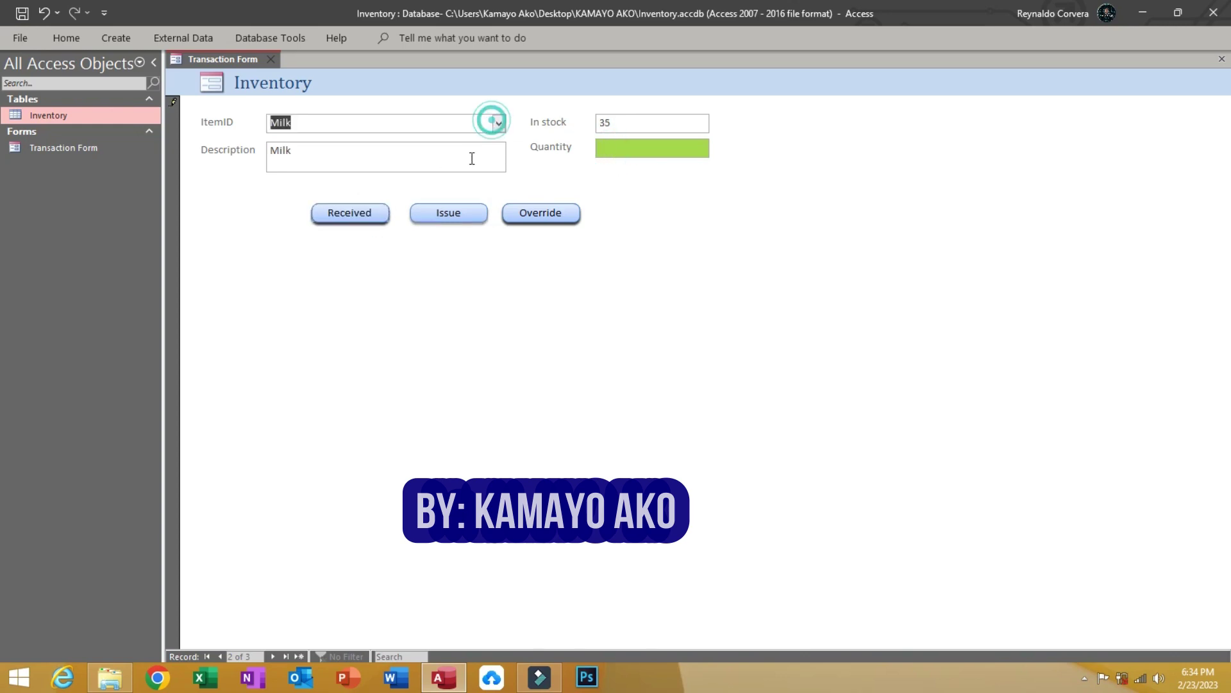
pyautogui.click(499, 123)
pyautogui.click(463, 163)
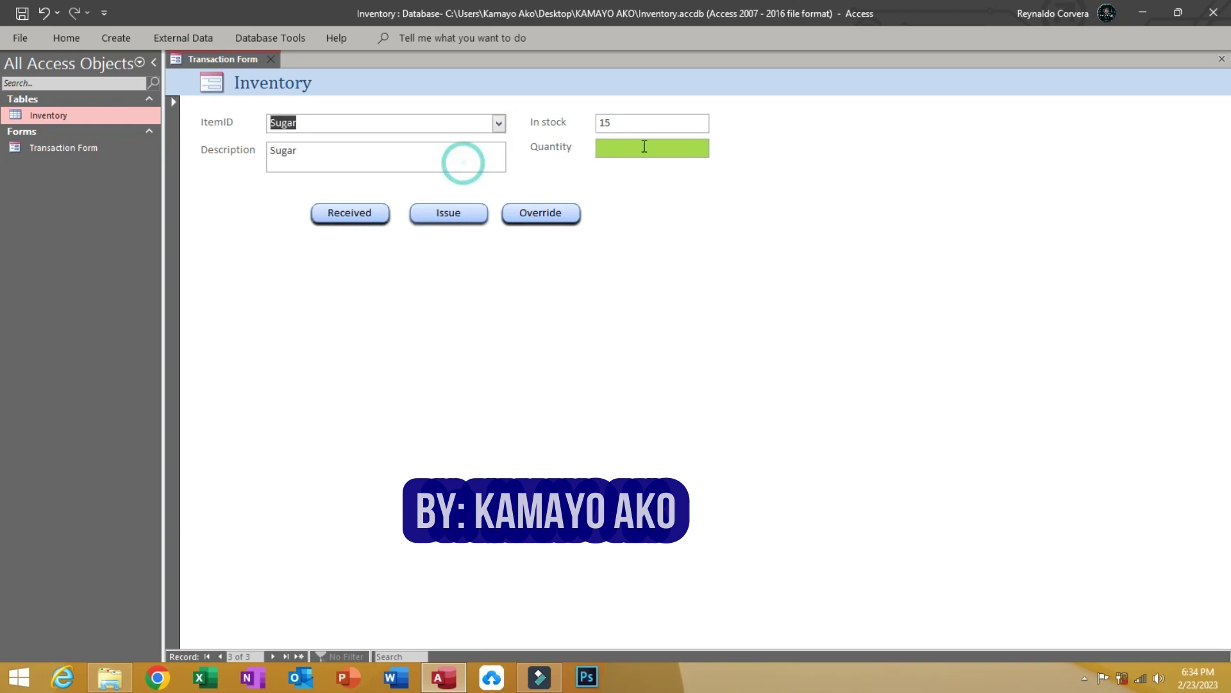
pyautogui.click(645, 146)
pyautogui.write('15')
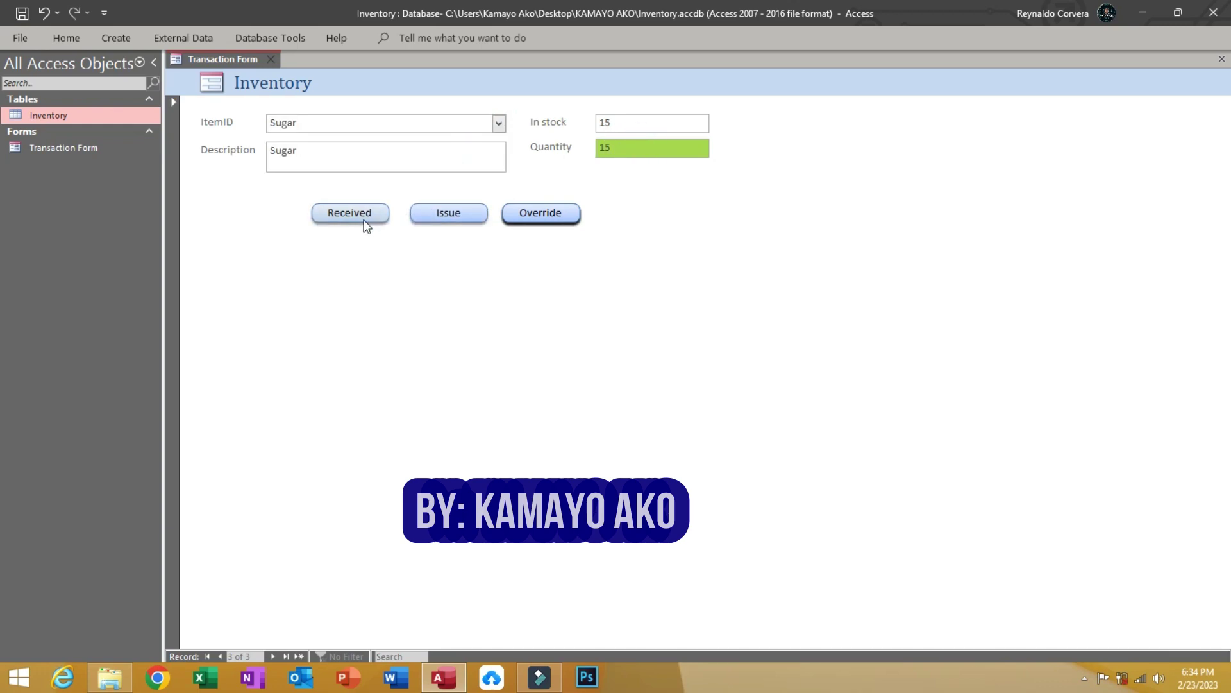
pyautogui.click(372, 212)
pyautogui.click(499, 123)
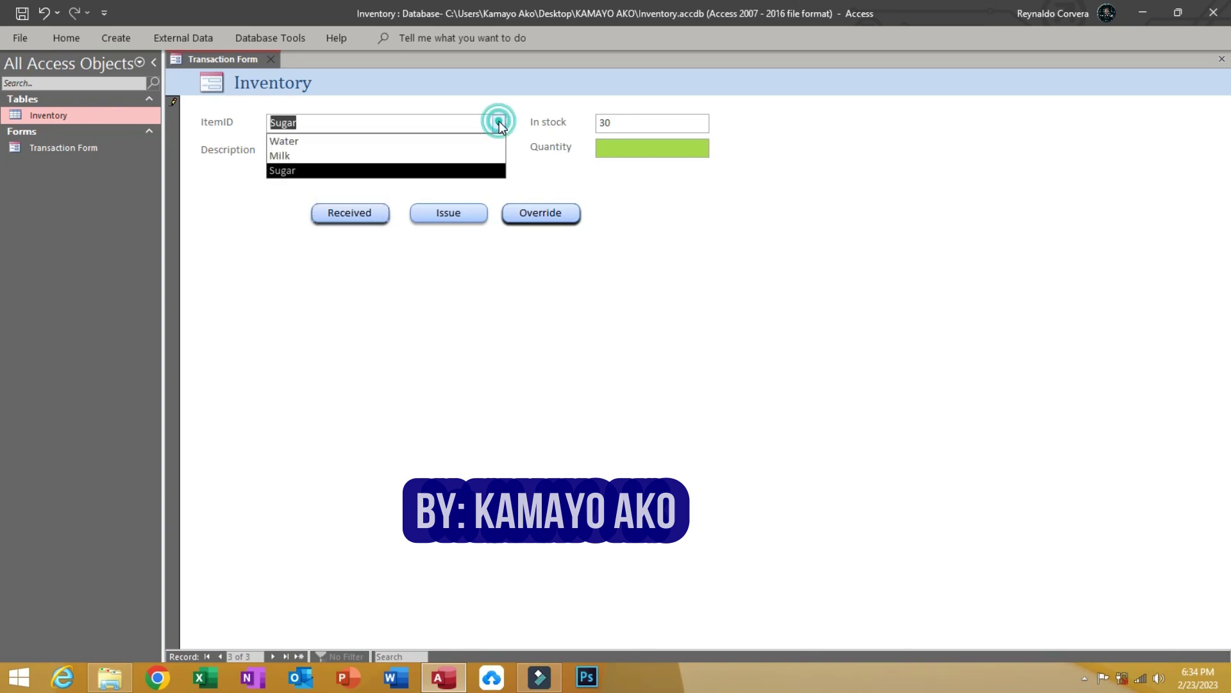
pyautogui.click(480, 141)
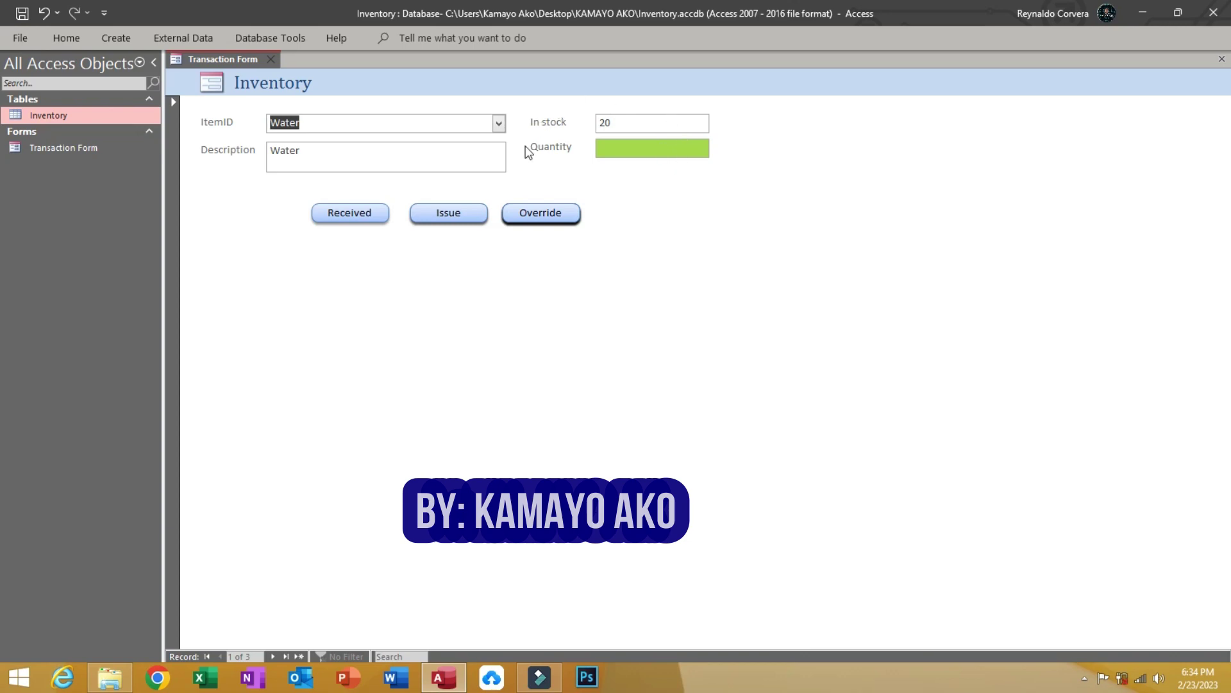
# Step: Override Water's In stock with a Quantity of 5
pyautogui.click(612, 151)
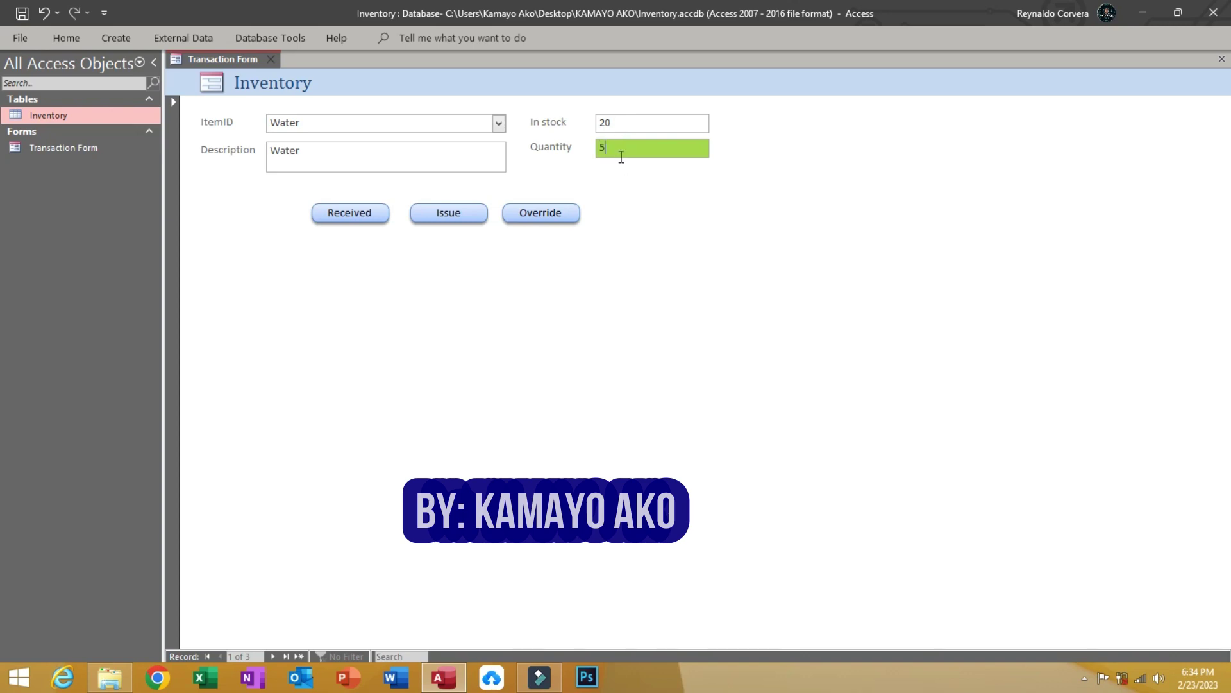
pyautogui.click(538, 213)
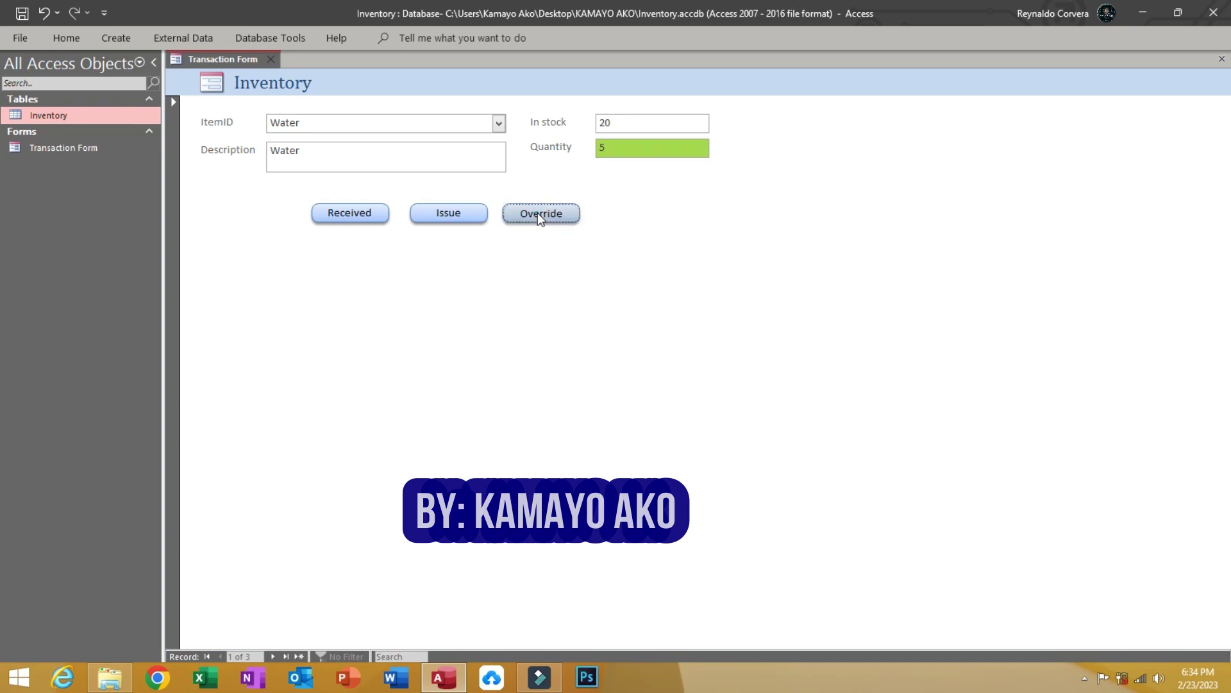
# Step: Return the form to Design view, check the Quantity box's name, and view Override's event properties
pyautogui.rightClick(583, 86)
pyautogui.click(616, 139)
pyautogui.click(624, 199)
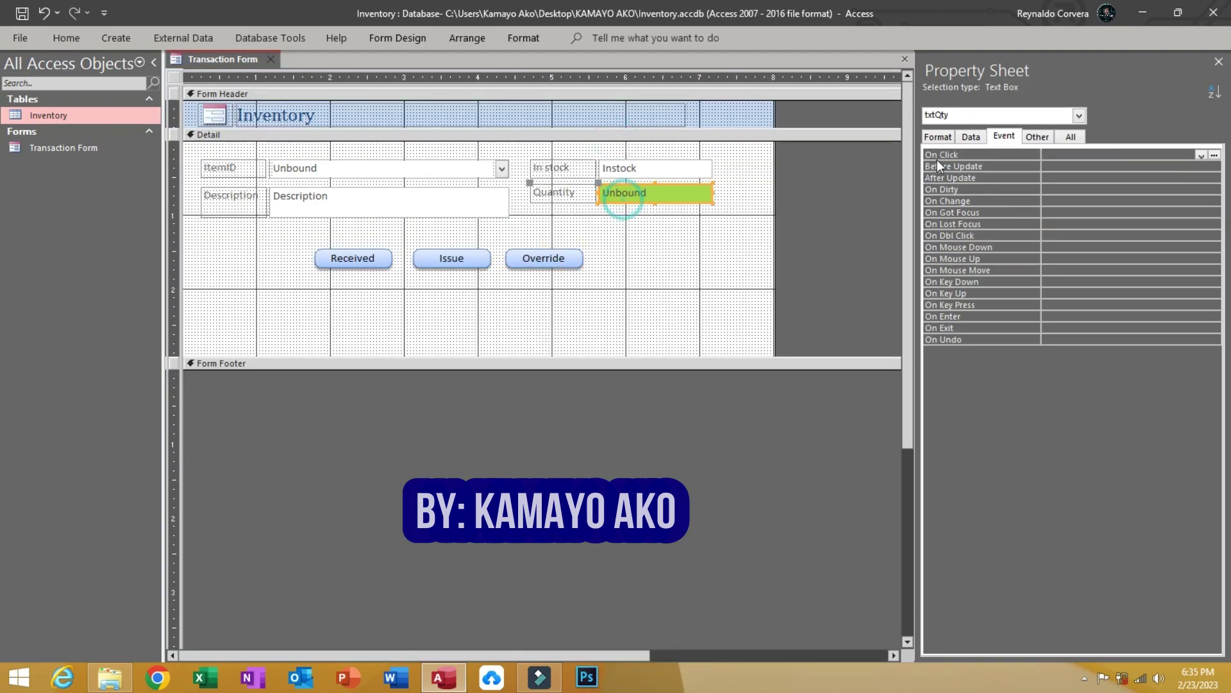
pyautogui.click(1035, 137)
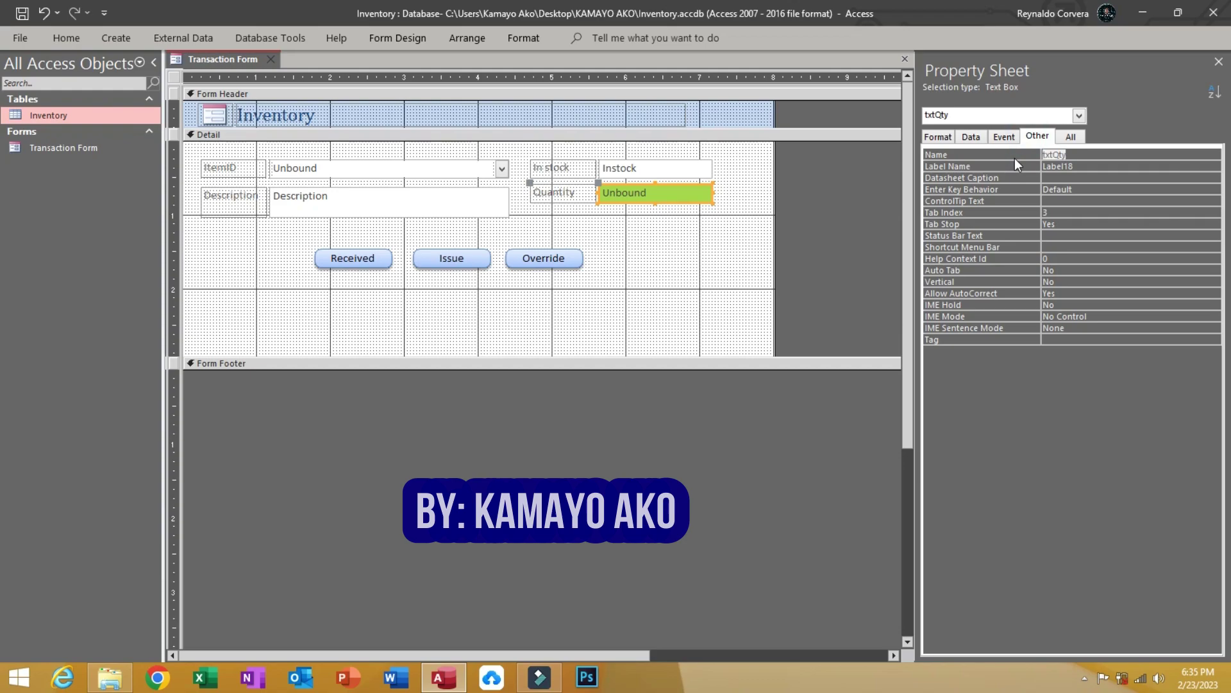
pyautogui.click(531, 261)
pyautogui.click(1002, 137)
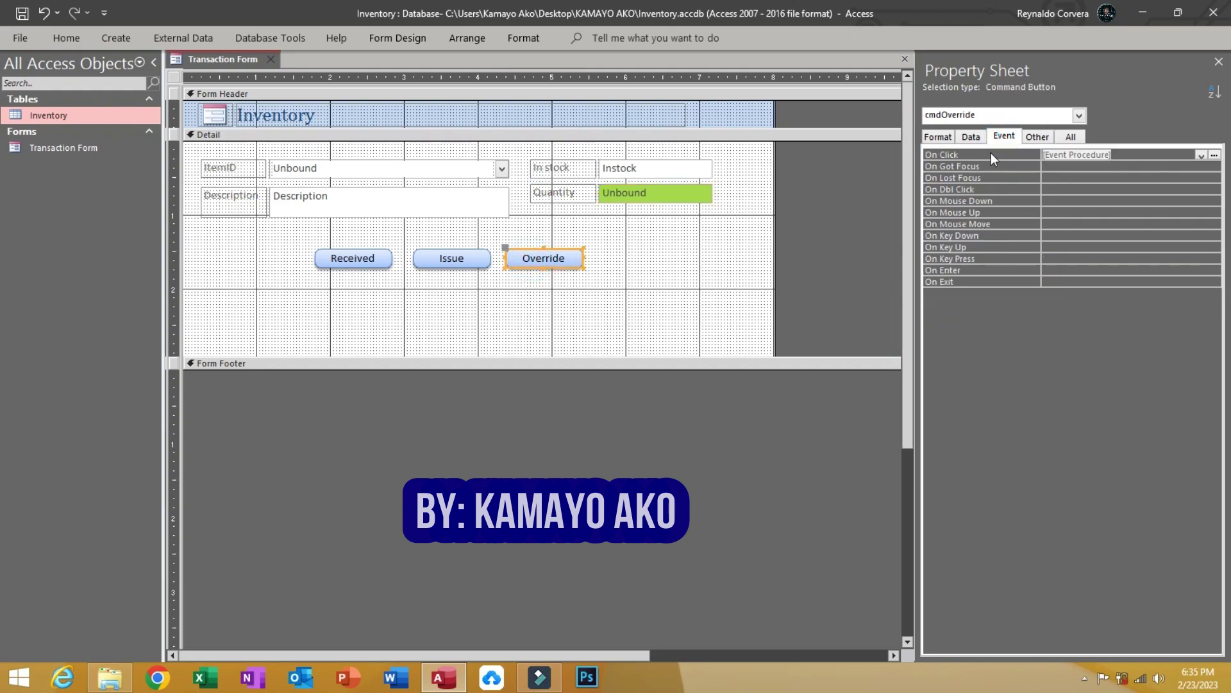
# Step: Add Me.txtQty = "" to cmdOverride_Click and close the VBA editor
pyautogui.click(1214, 155)
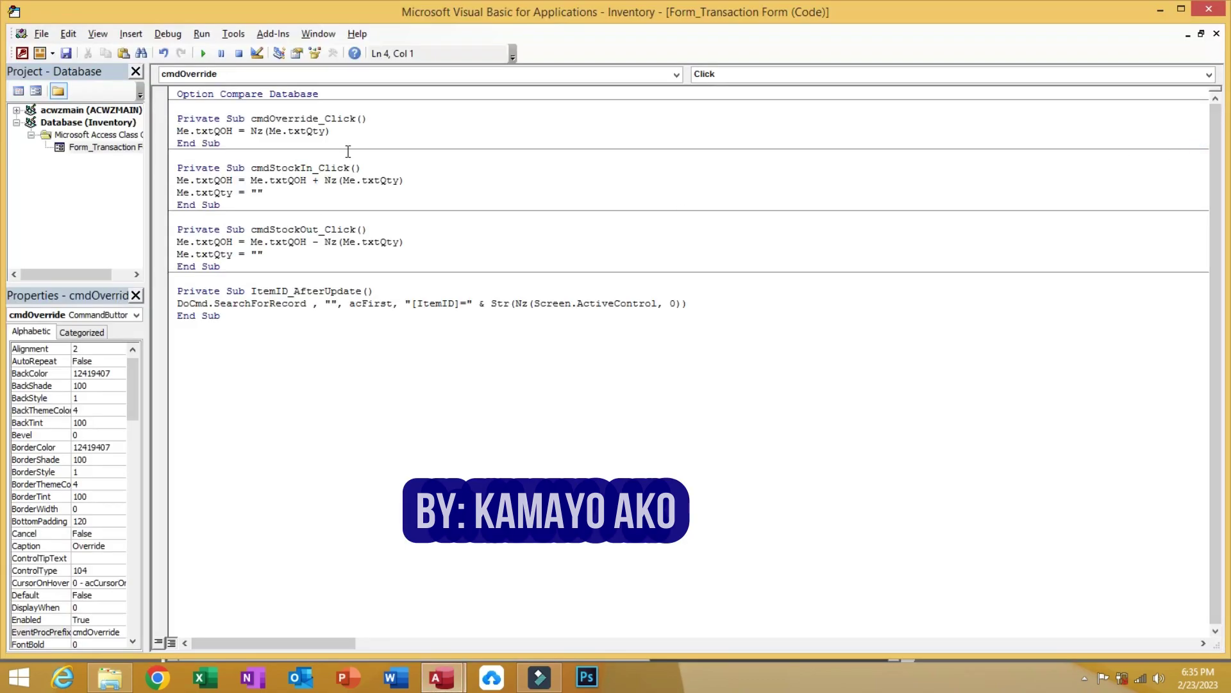
pyautogui.moveTo(288, 192); pyautogui.dragTo(168, 196)
pyautogui.hotkey('ctrl', 'c')
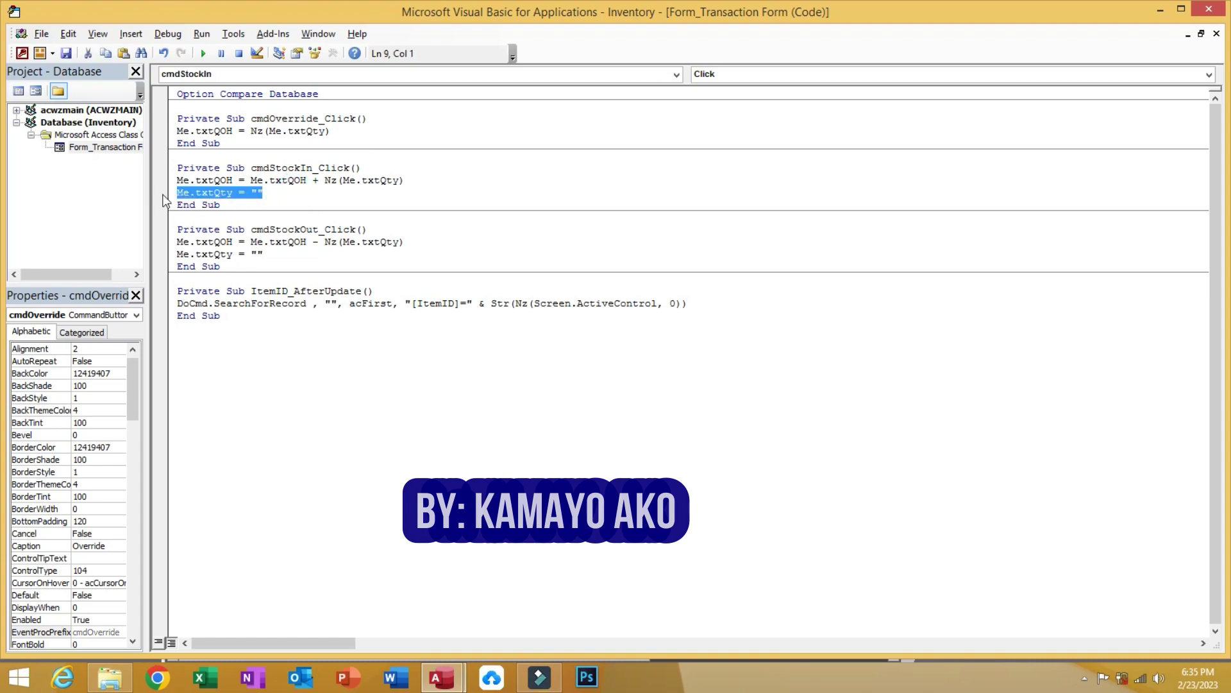
pyautogui.click(350, 133)
pyautogui.press('Return')
pyautogui.hotkey('ctrl', 'v')
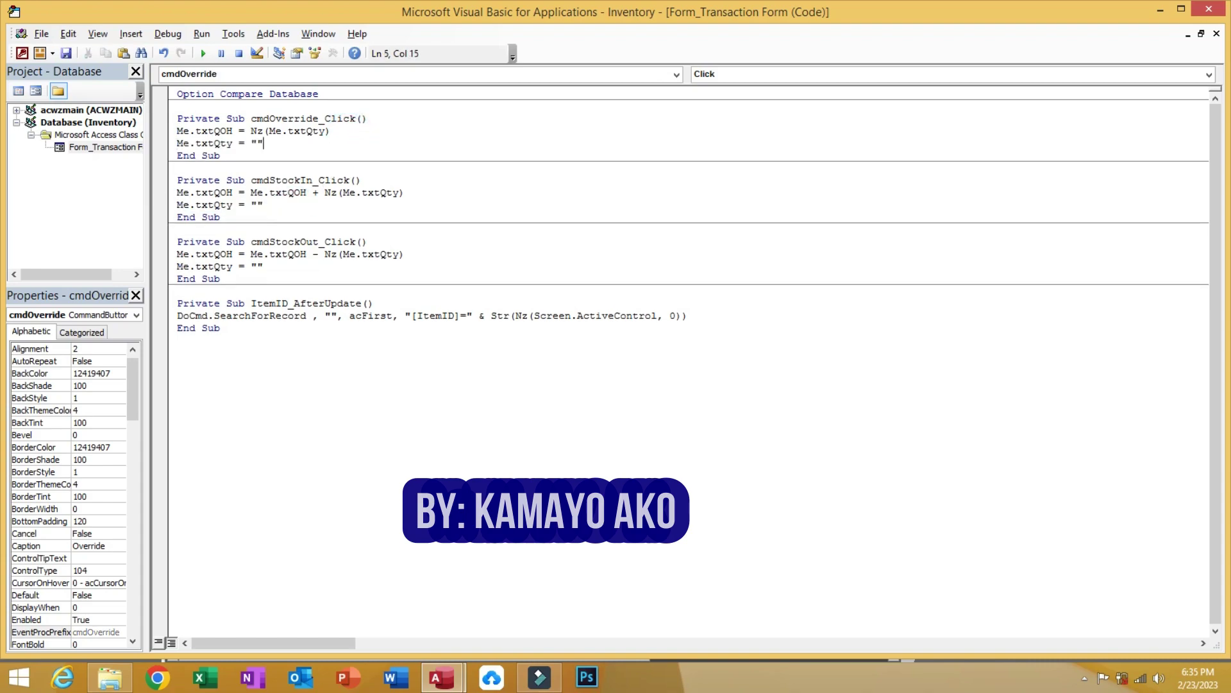
pyautogui.click(1209, 9)
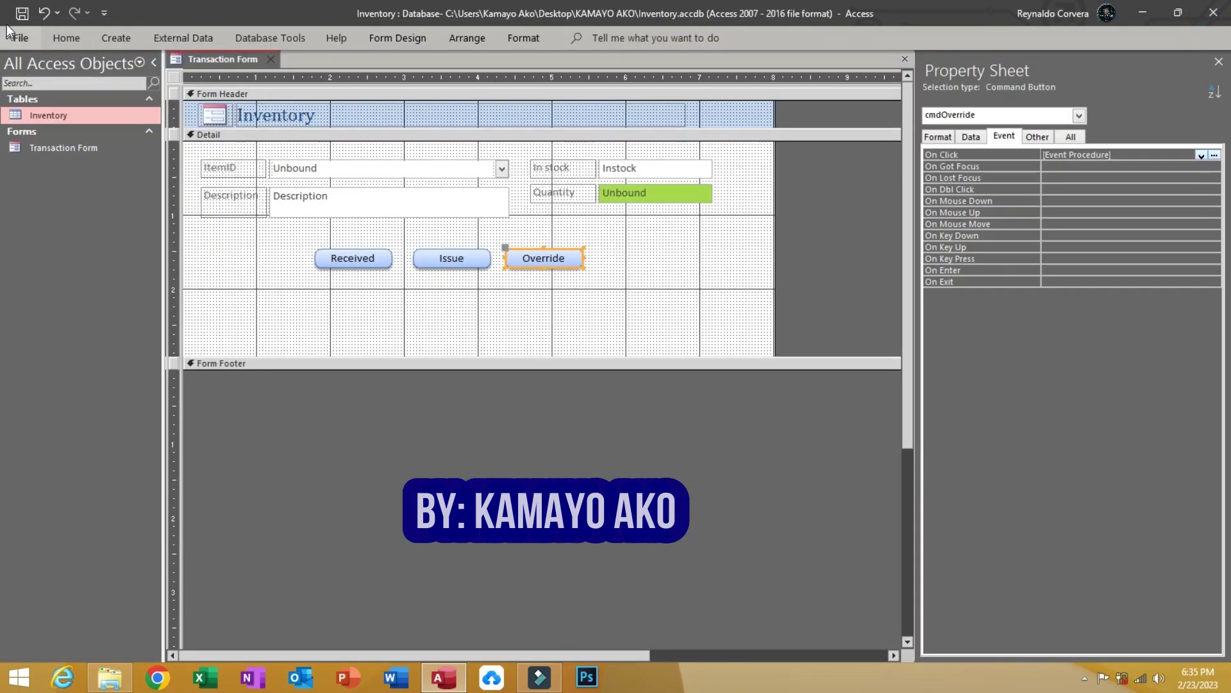
# Step: Switch to Form view and receive 5 units into Water's stock
pyautogui.click(64, 38)
pyautogui.click(23, 74)
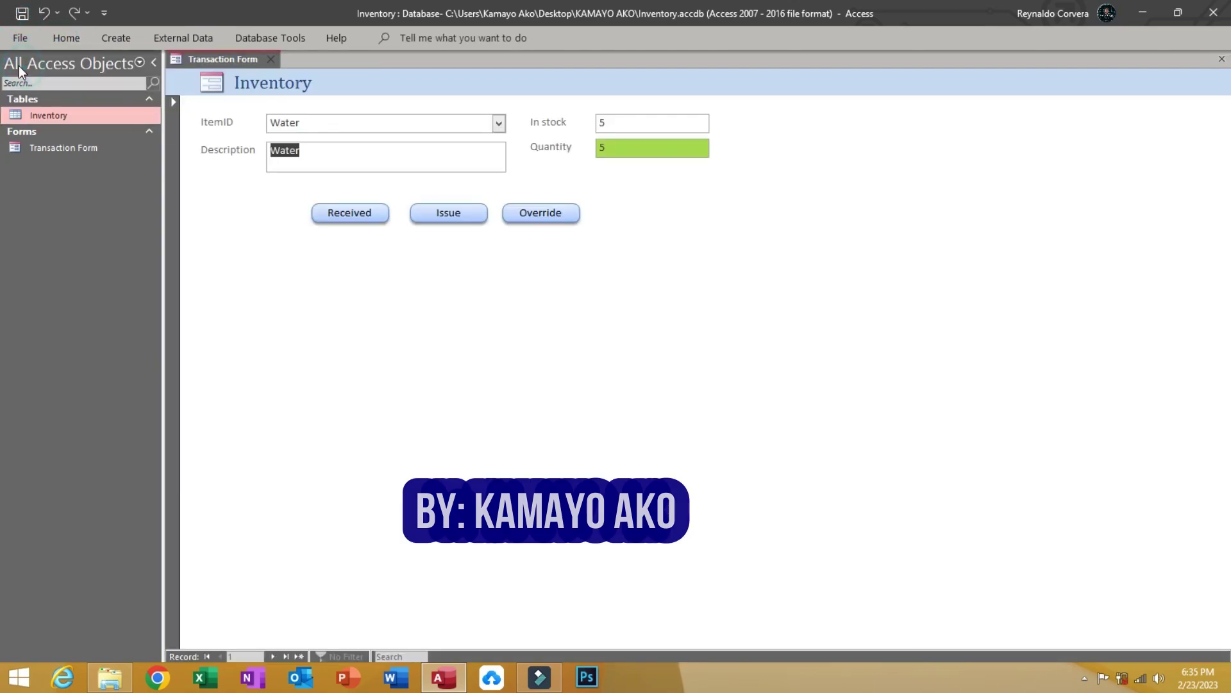
pyautogui.click(499, 122)
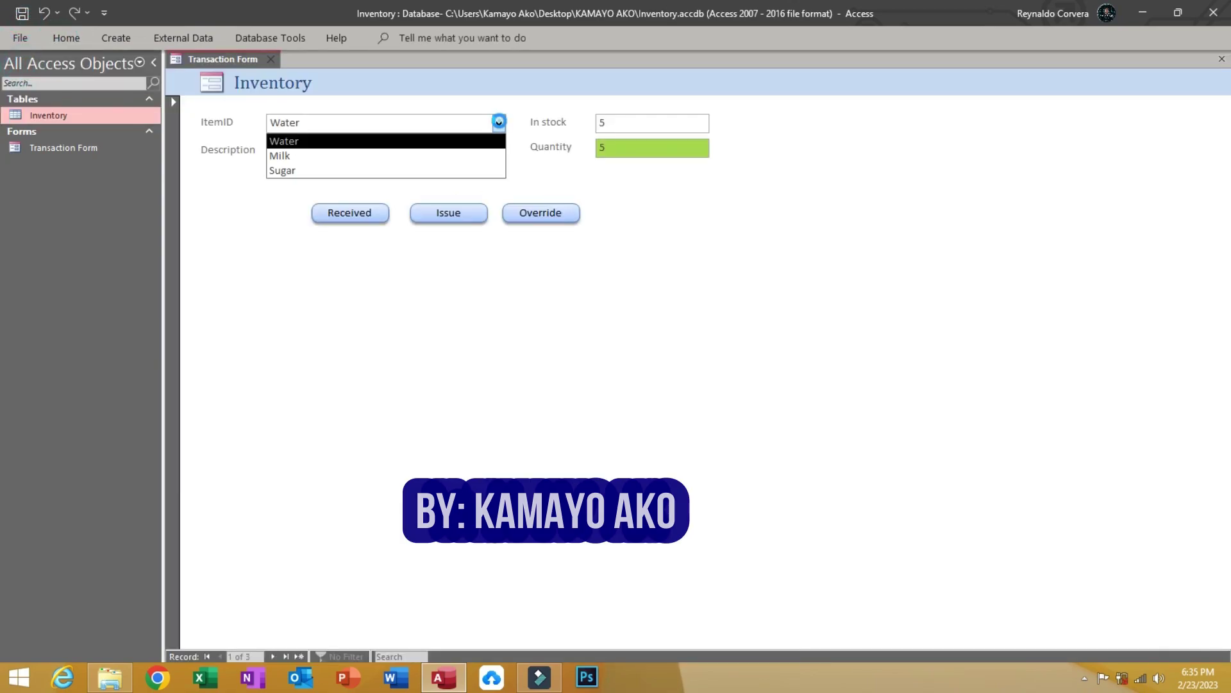
pyautogui.click(448, 141)
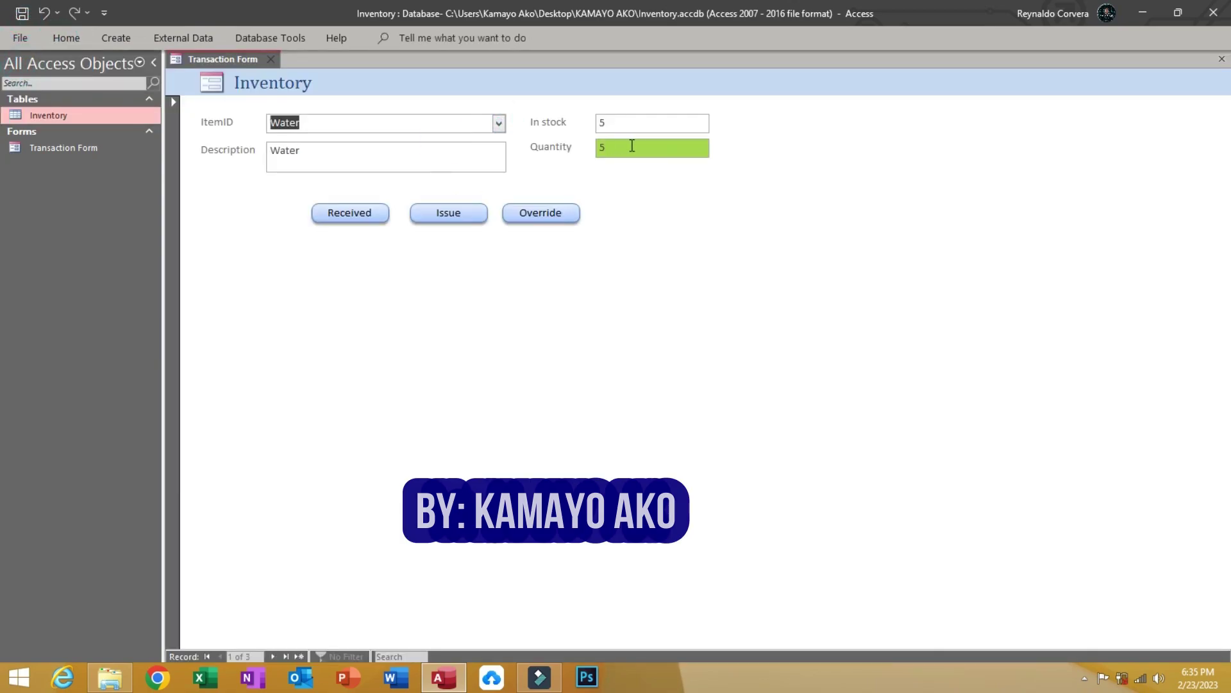
pyautogui.click(346, 214)
# Step: Receive 15 units into Milk's stock
pyautogui.click(499, 122)
pyautogui.click(475, 156)
pyautogui.click(604, 147)
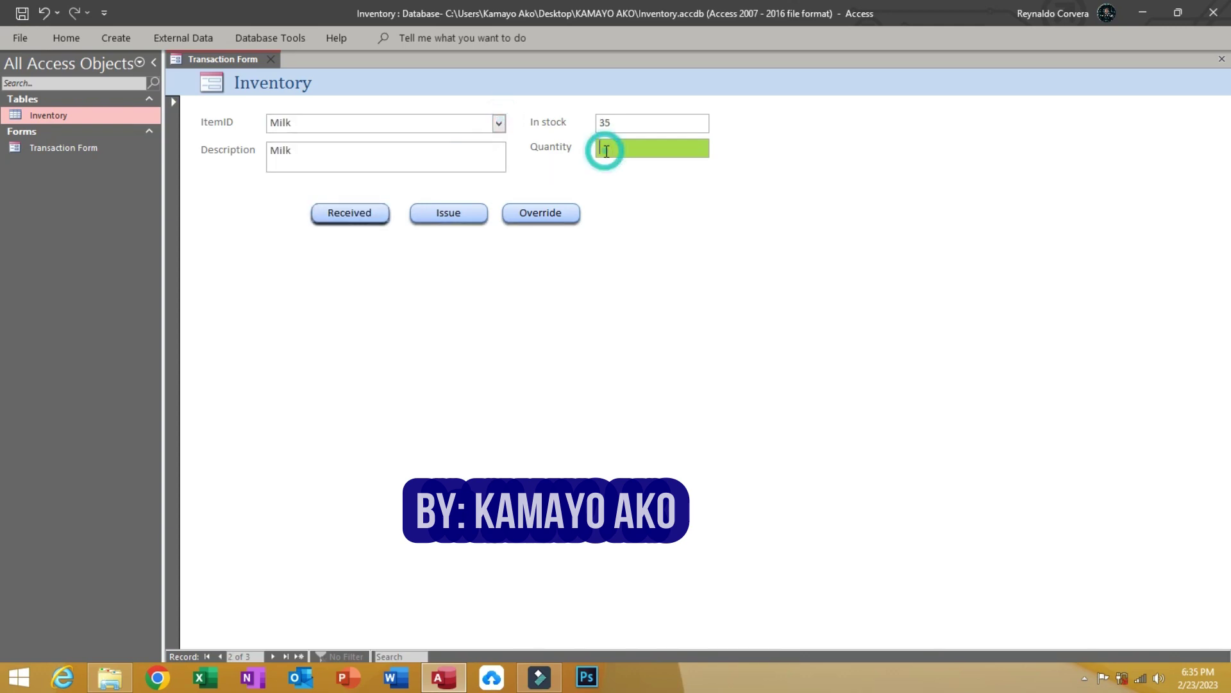
pyautogui.write('15')
pyautogui.click(347, 215)
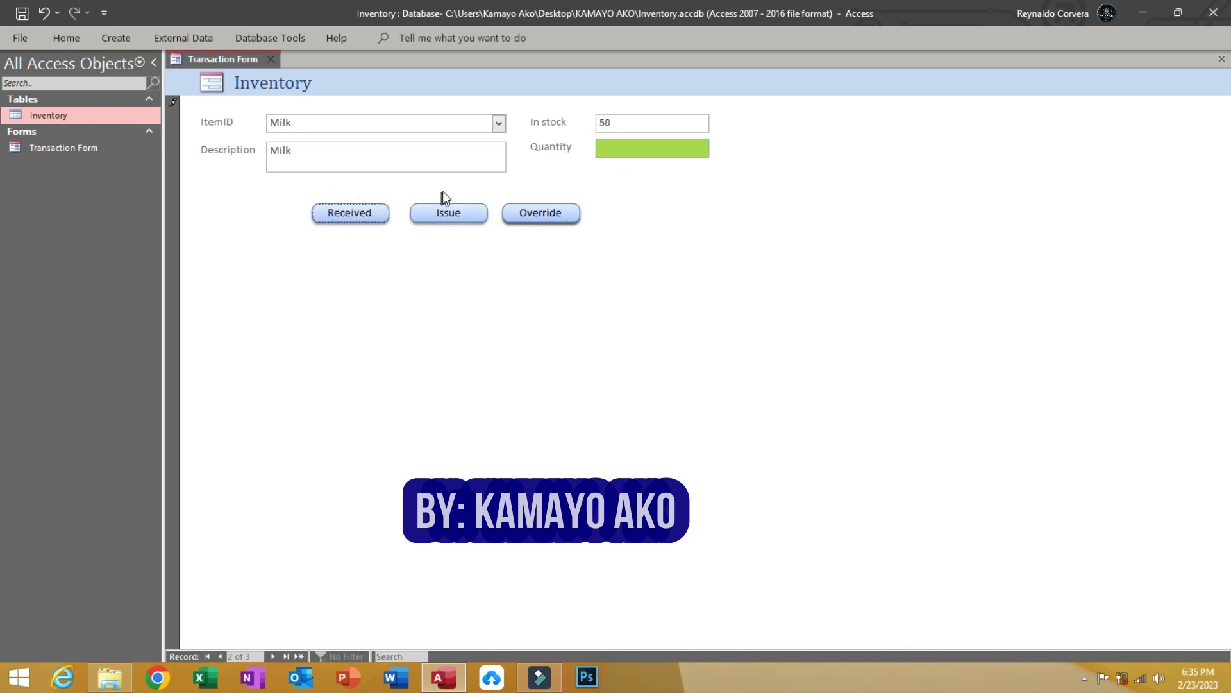
# Step: Issue 10 units of Sugar from stock
pyautogui.click(499, 122)
pyautogui.click(411, 171)
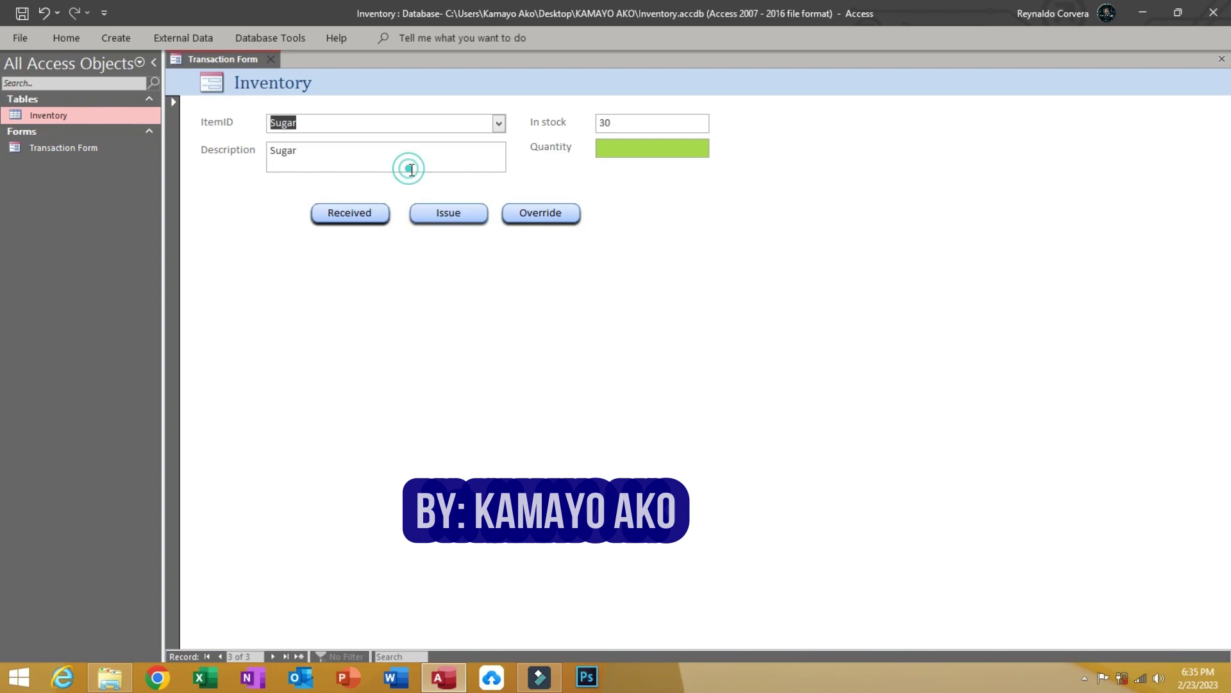
pyautogui.click(618, 148)
pyautogui.write('14')
pyautogui.press('BackSpace')
pyautogui.press('BackSpace')
pyautogui.press('BackSpace')
pyautogui.write('10')
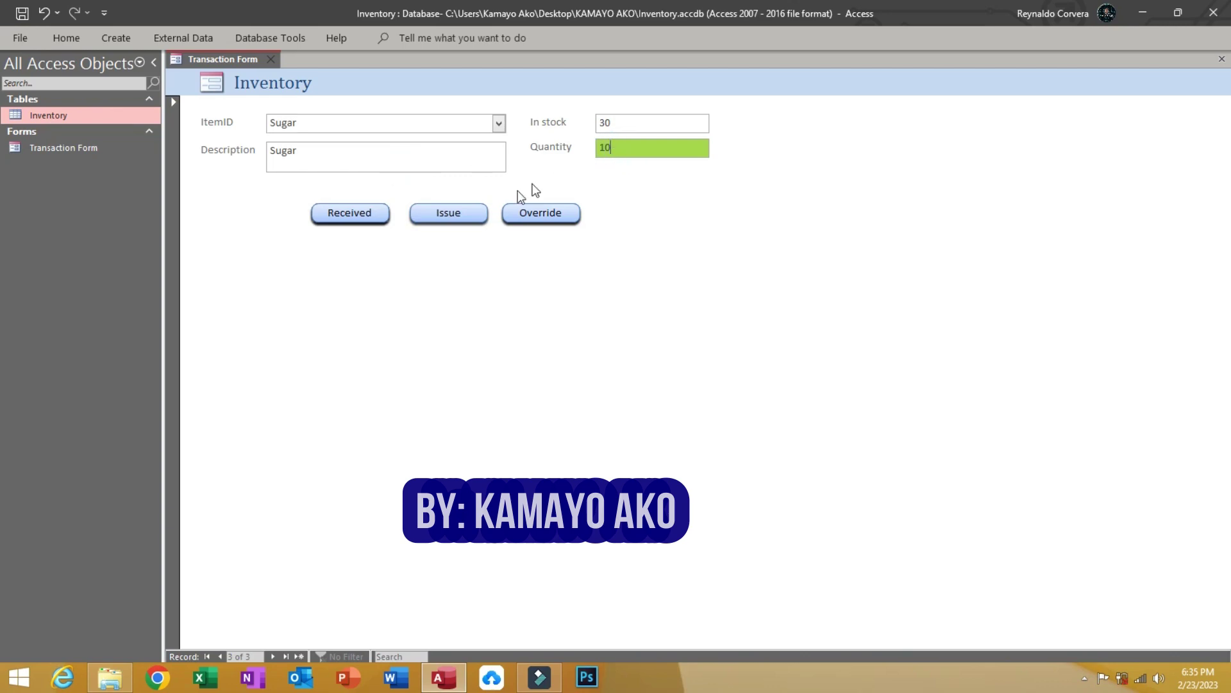
pyautogui.click(448, 211)
# Step: Check Water's stock, then override Milk's In stock with 25
pyautogui.click(498, 123)
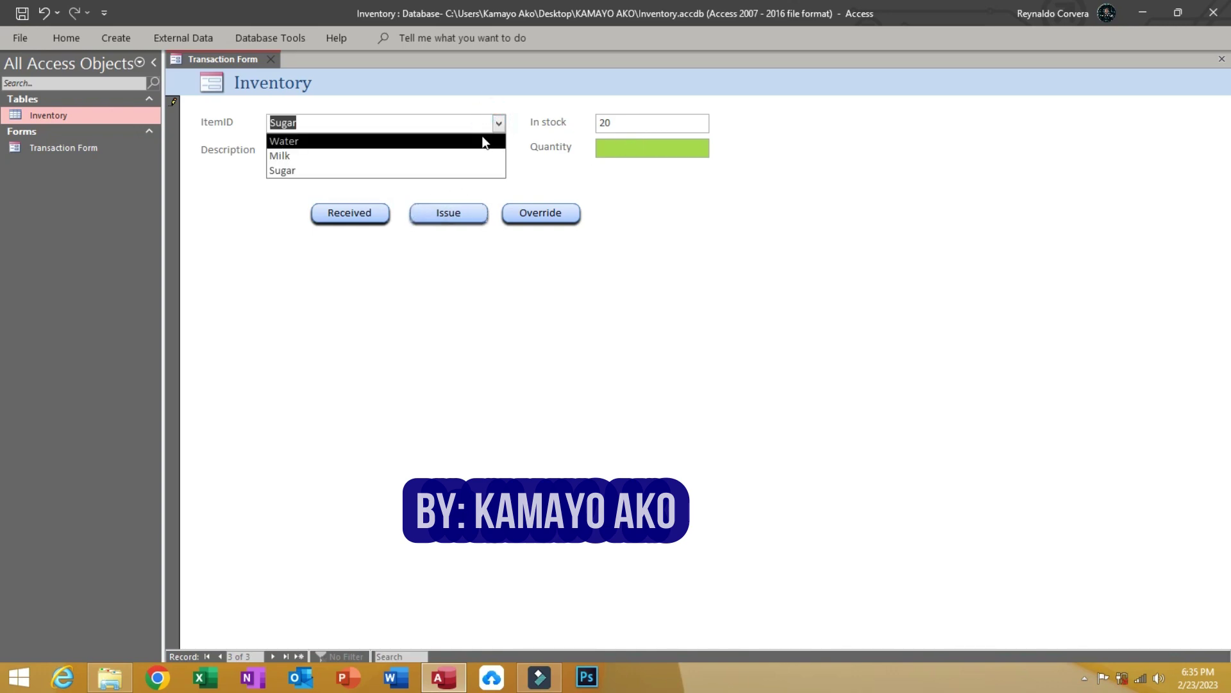
pyautogui.click(478, 143)
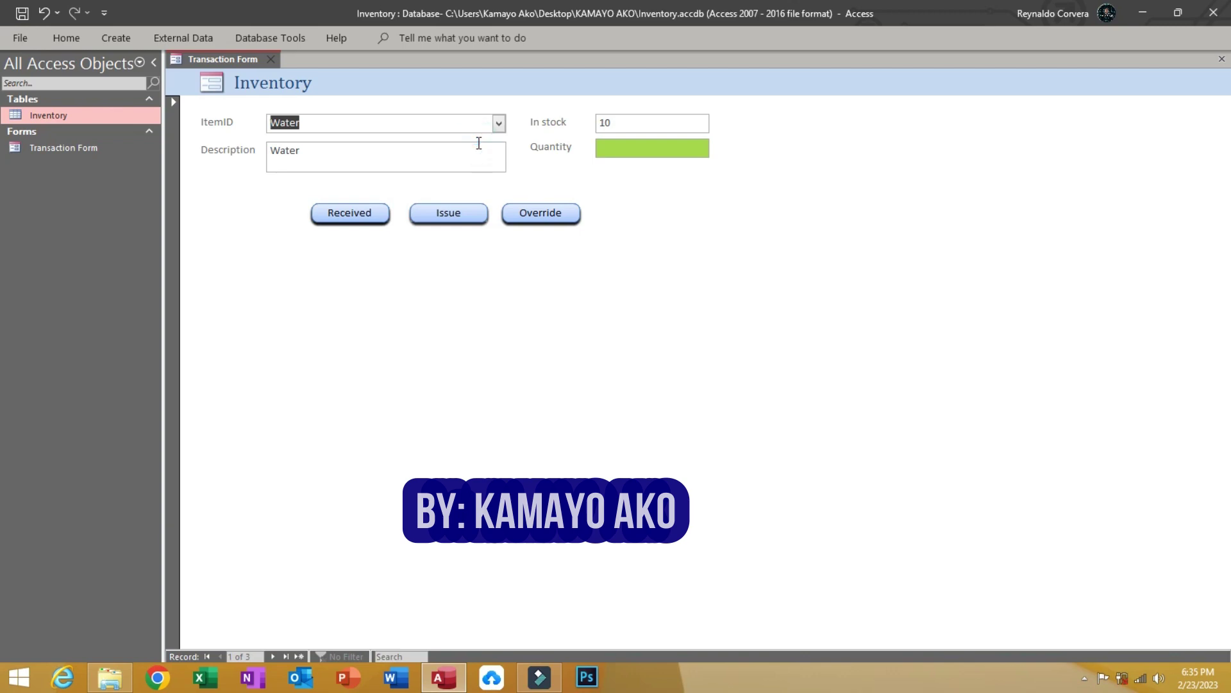
pyautogui.click(499, 122)
pyautogui.click(466, 155)
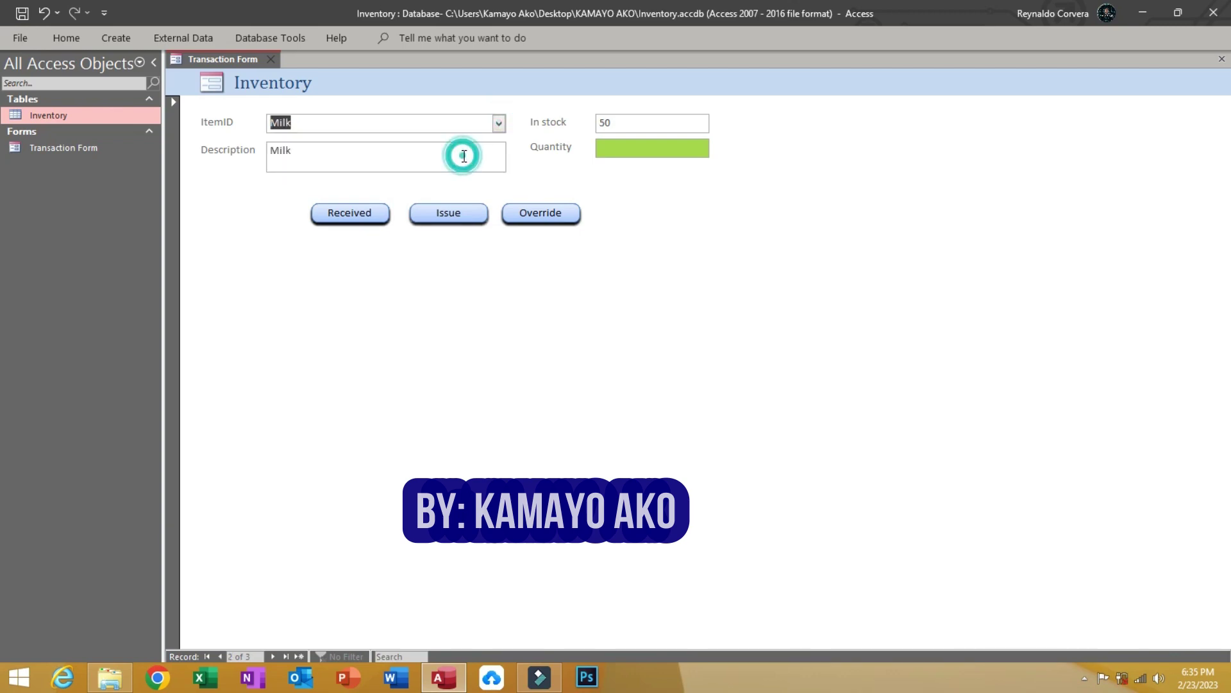
pyautogui.click(604, 151)
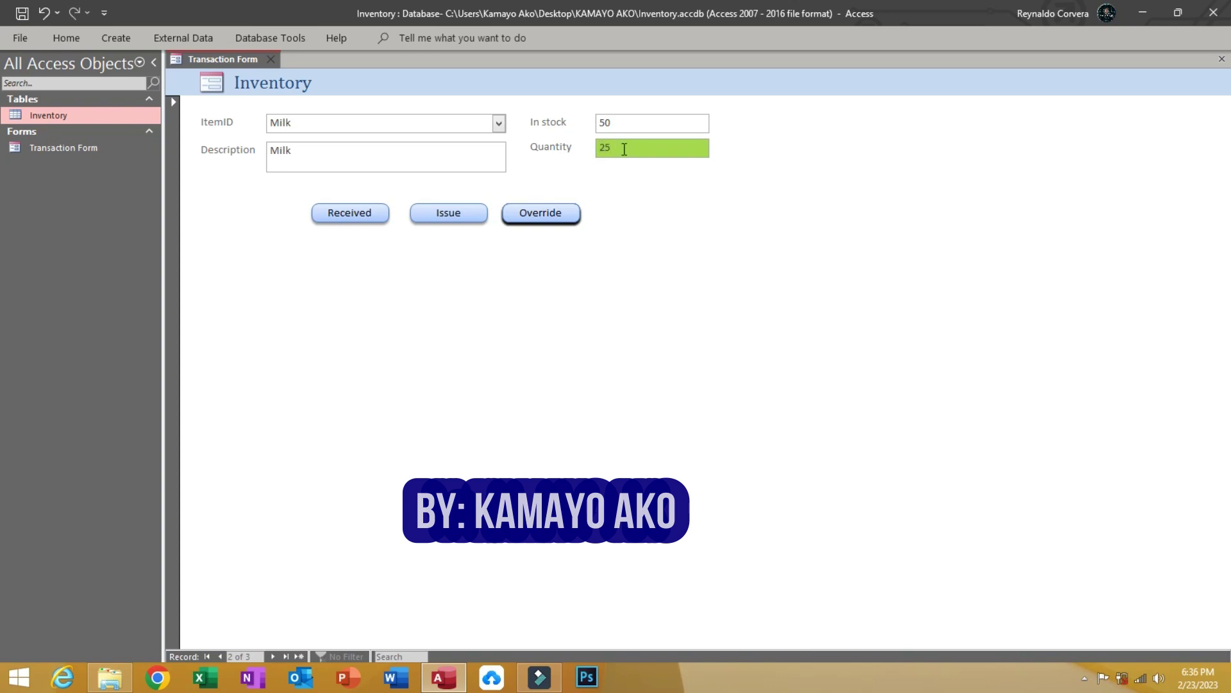
pyautogui.click(555, 212)
# Step: Switch the Transaction Form back to Design view and select the Detail section
pyautogui.rightClick(727, 193)
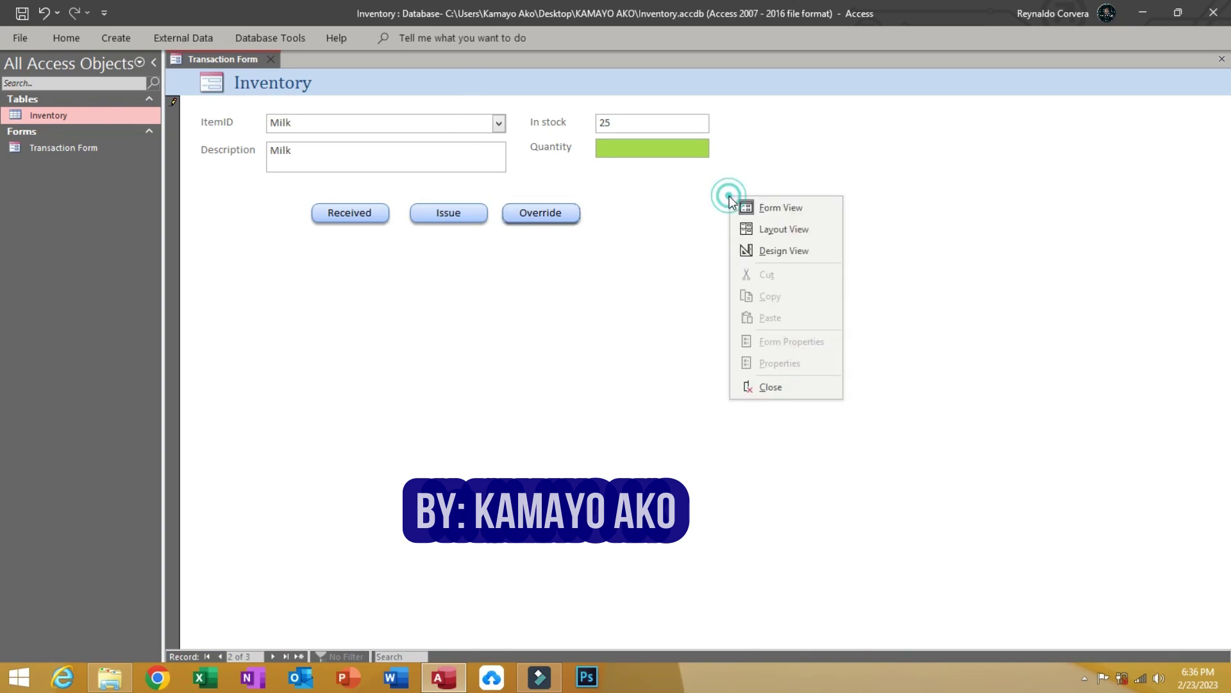
pyautogui.click(761, 248)
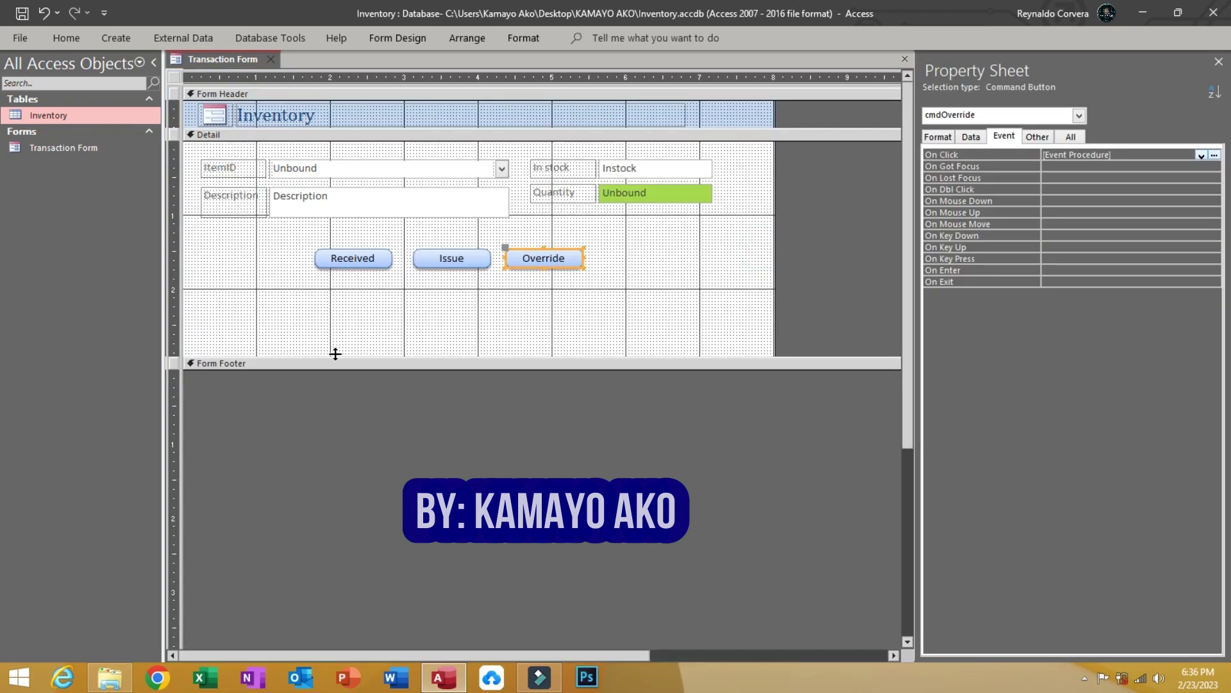
pyautogui.click(324, 236)
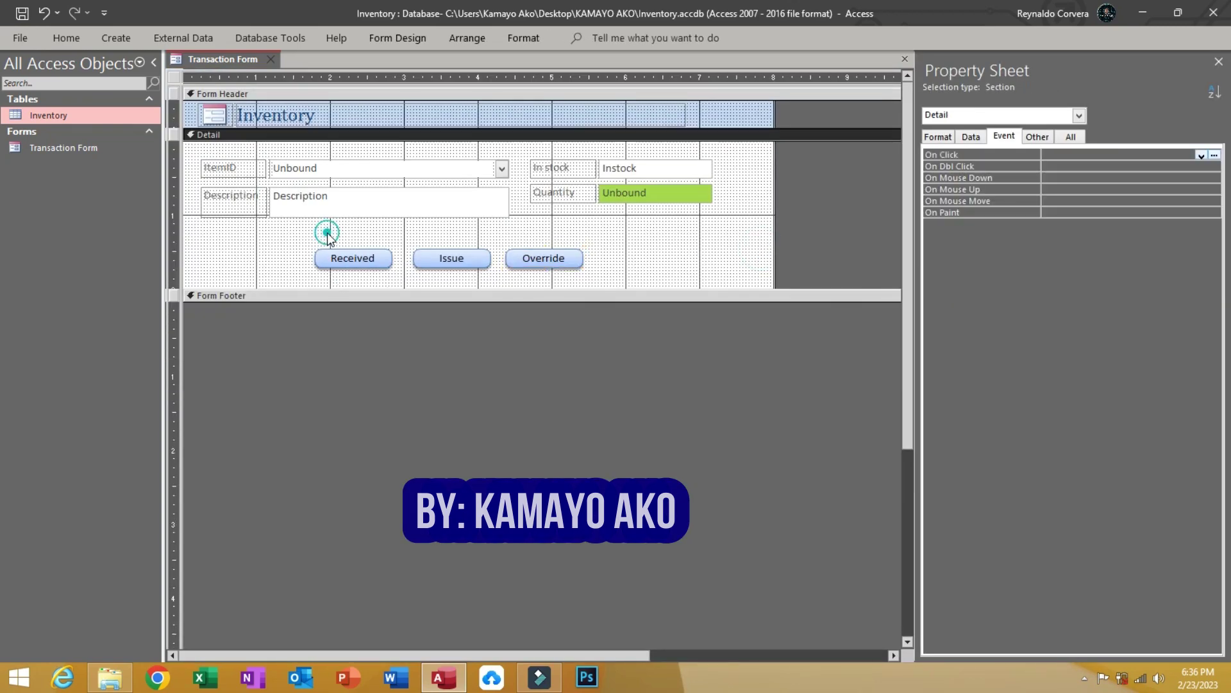